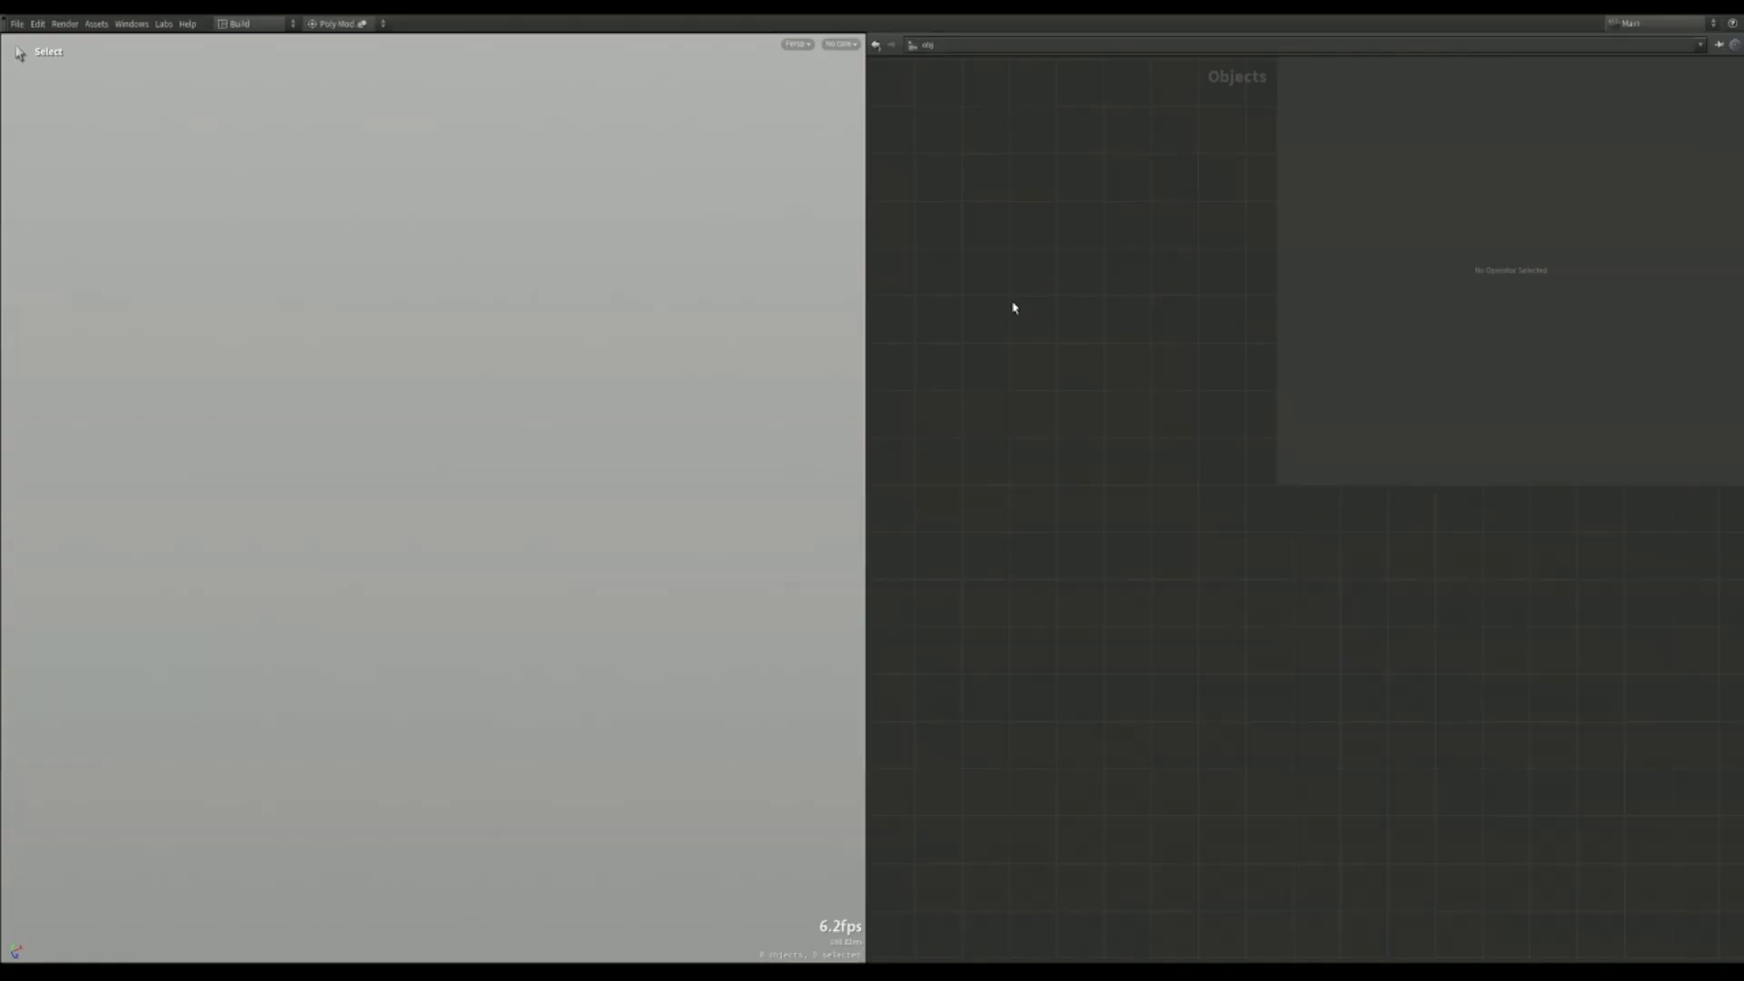
Create a Grid geometry in the object network and set its second size value to 7.
{"action": "key", "text": "Tab"}
{"action": "type", "text": "grid"}
{"action": "key", "text": "Return"}
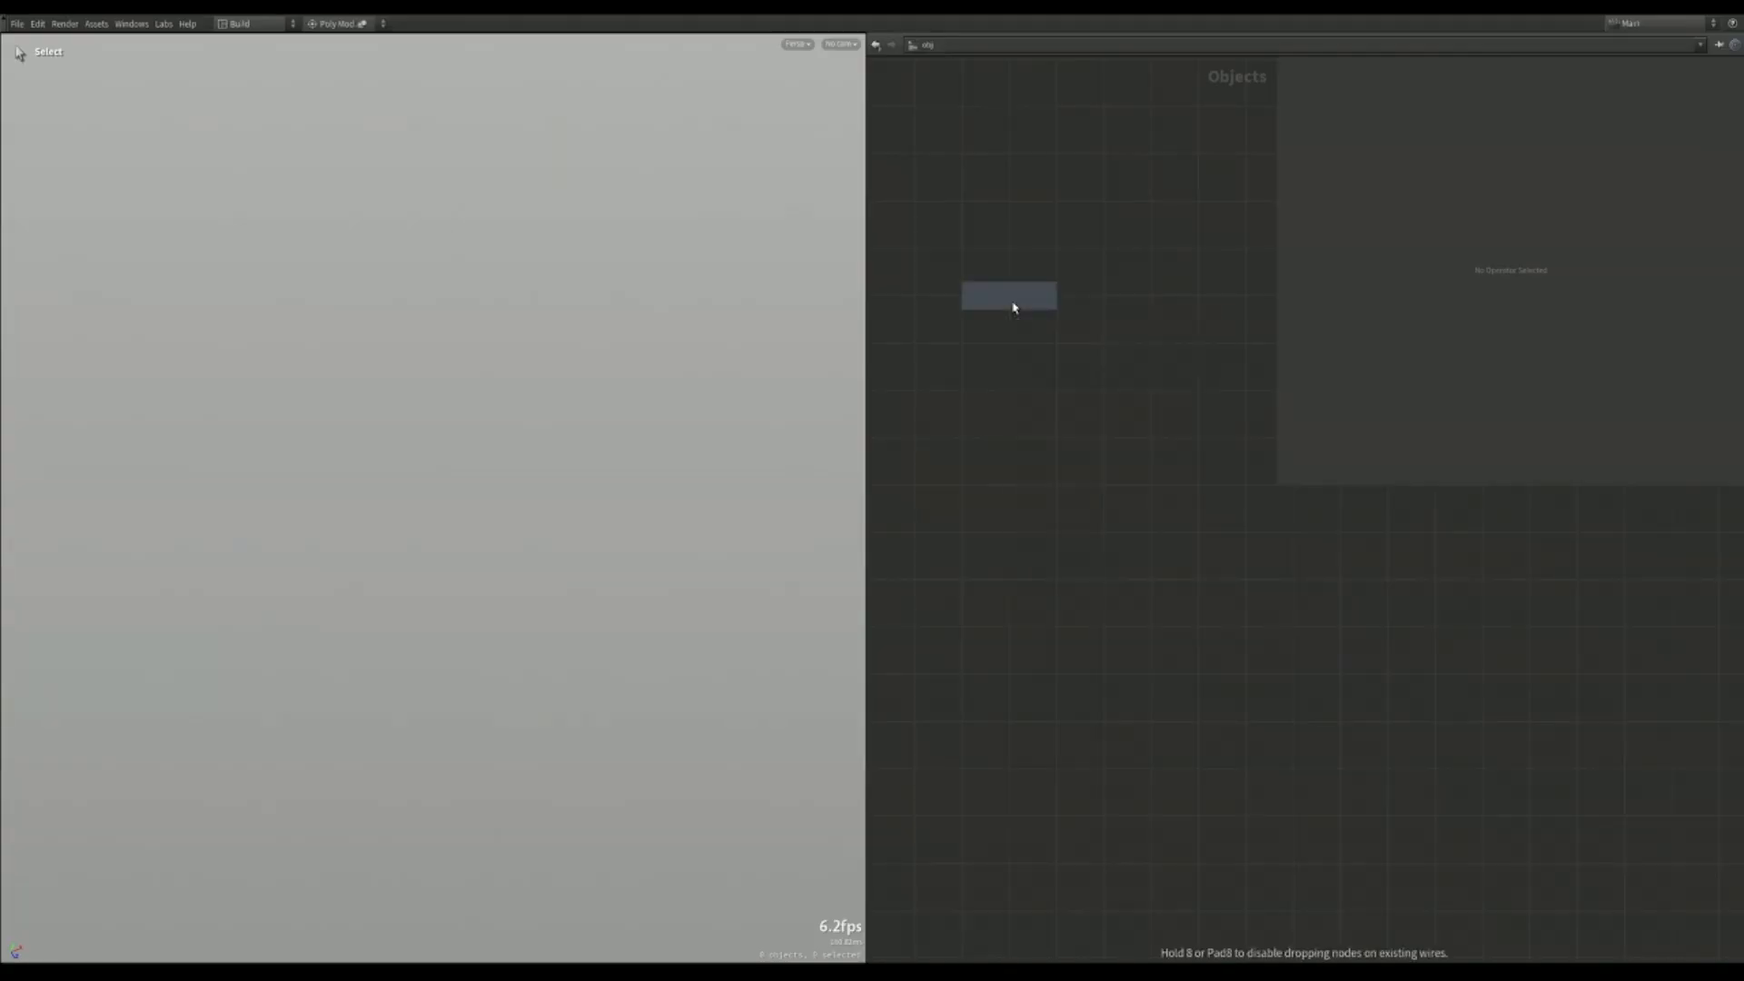
{"action": "left_click", "coordinate": [1012, 227]}
{"action": "left_click_drag", "start_coordinate": [1579, 138], "coordinate": [1548, 143]}
{"action": "type", "text": "7"}
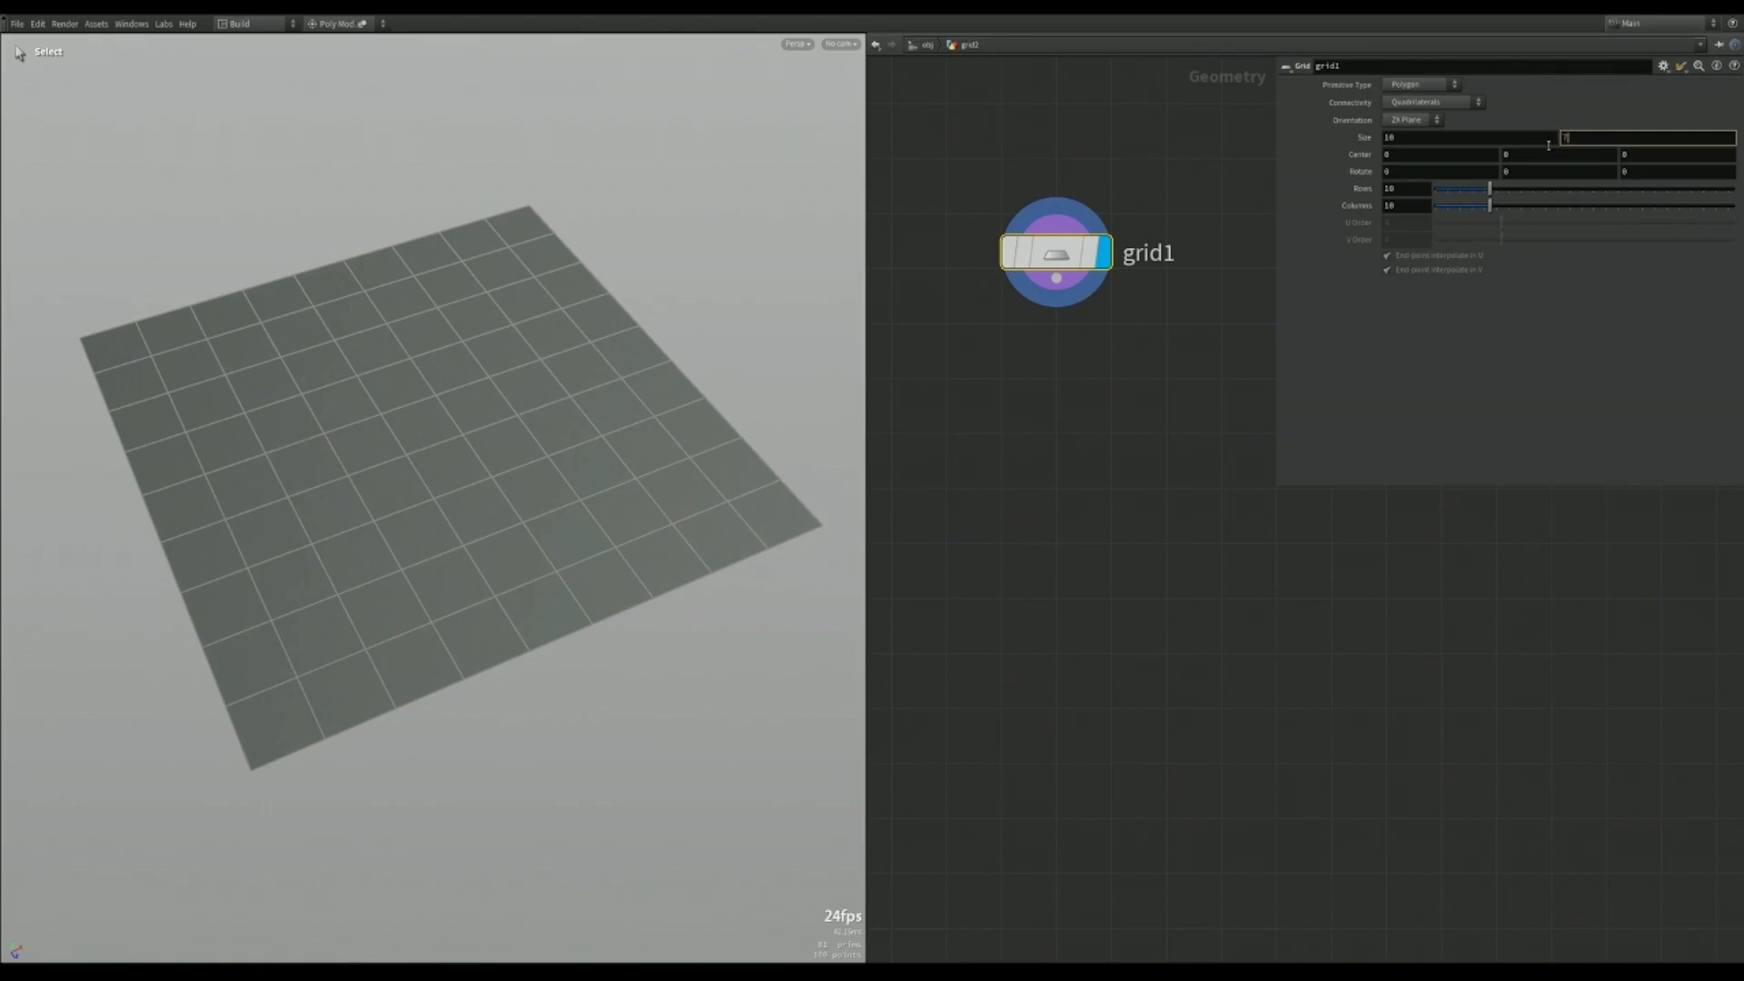
{"action": "key", "text": "Return"}
Rotate the grid 90 degrees about the X axis.
{"action": "left_click_drag", "start_coordinate": [1396, 172], "coordinate": [1375, 176]}
{"action": "type", "text": "90"}
{"action": "key", "text": "Return"}
{"action": "key", "text": "Escape"}
{"action": "left_click_drag", "start_coordinate": [585, 339], "coordinate": [540, 369]}
{"action": "key", "text": "s"}
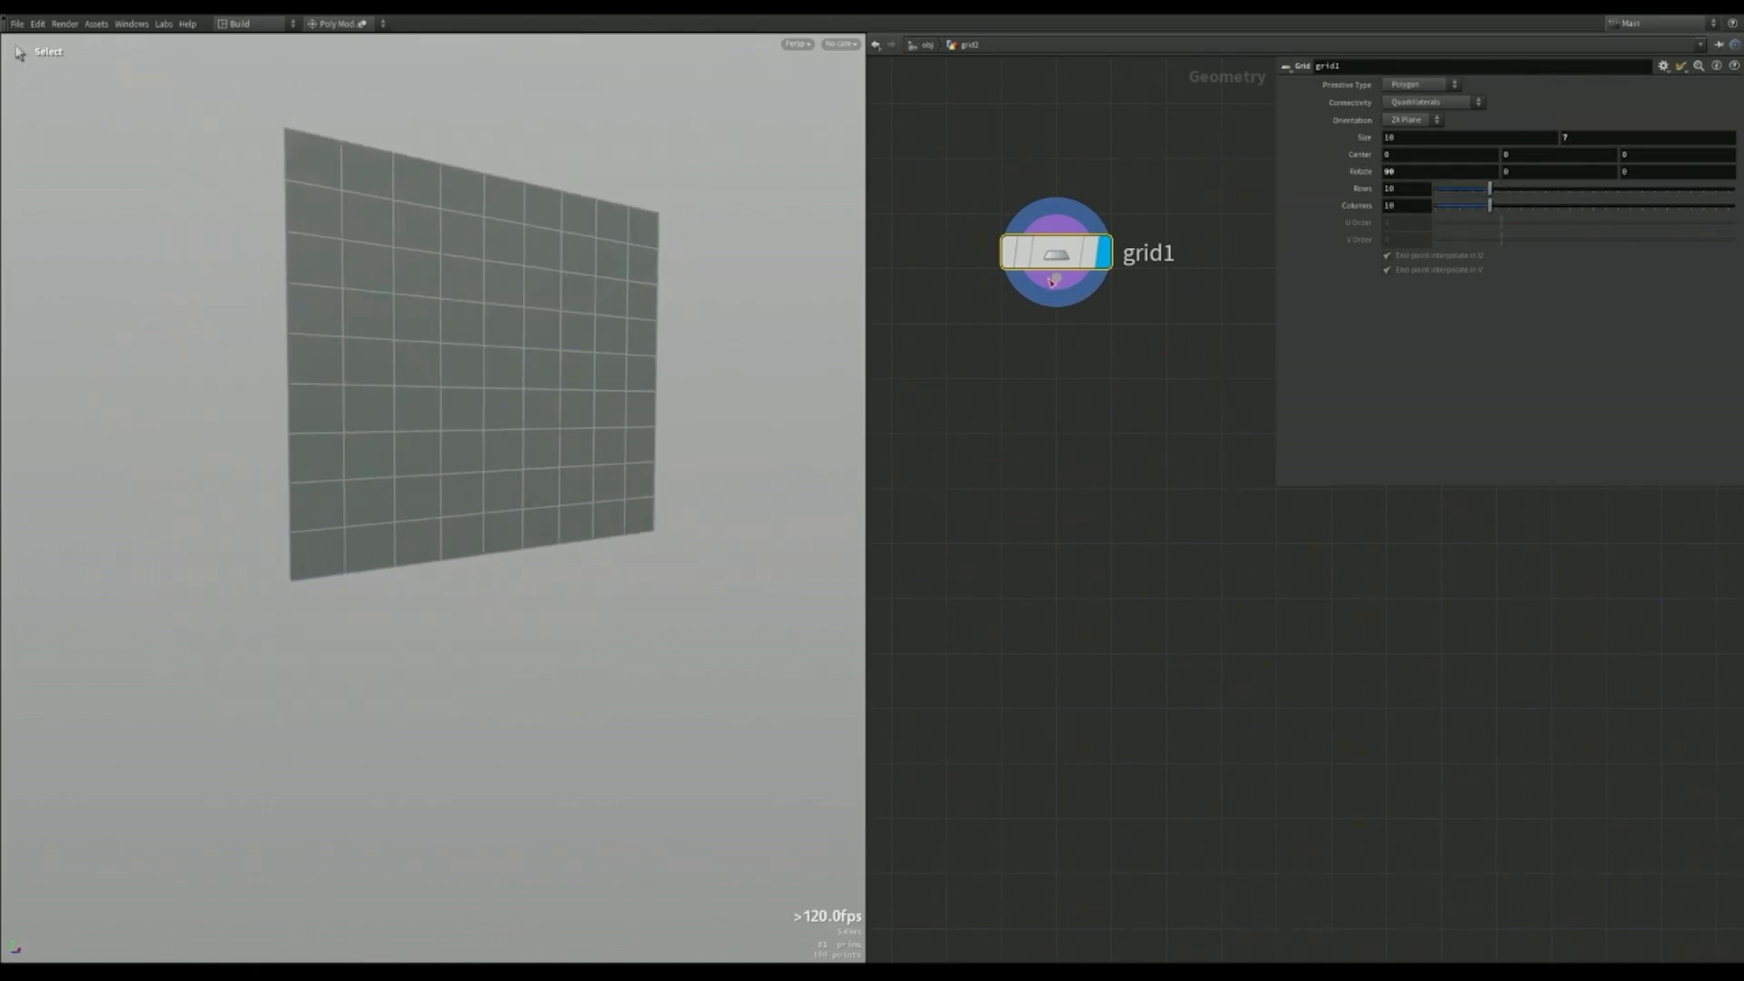
Add a Planar Inflate node below the grid, fed by the grid's output.
{"action": "key", "text": "Tab"}
{"action": "type", "text": "pla"}
{"action": "key", "text": "Return"}
{"action": "left_click", "coordinate": [1045, 361]}
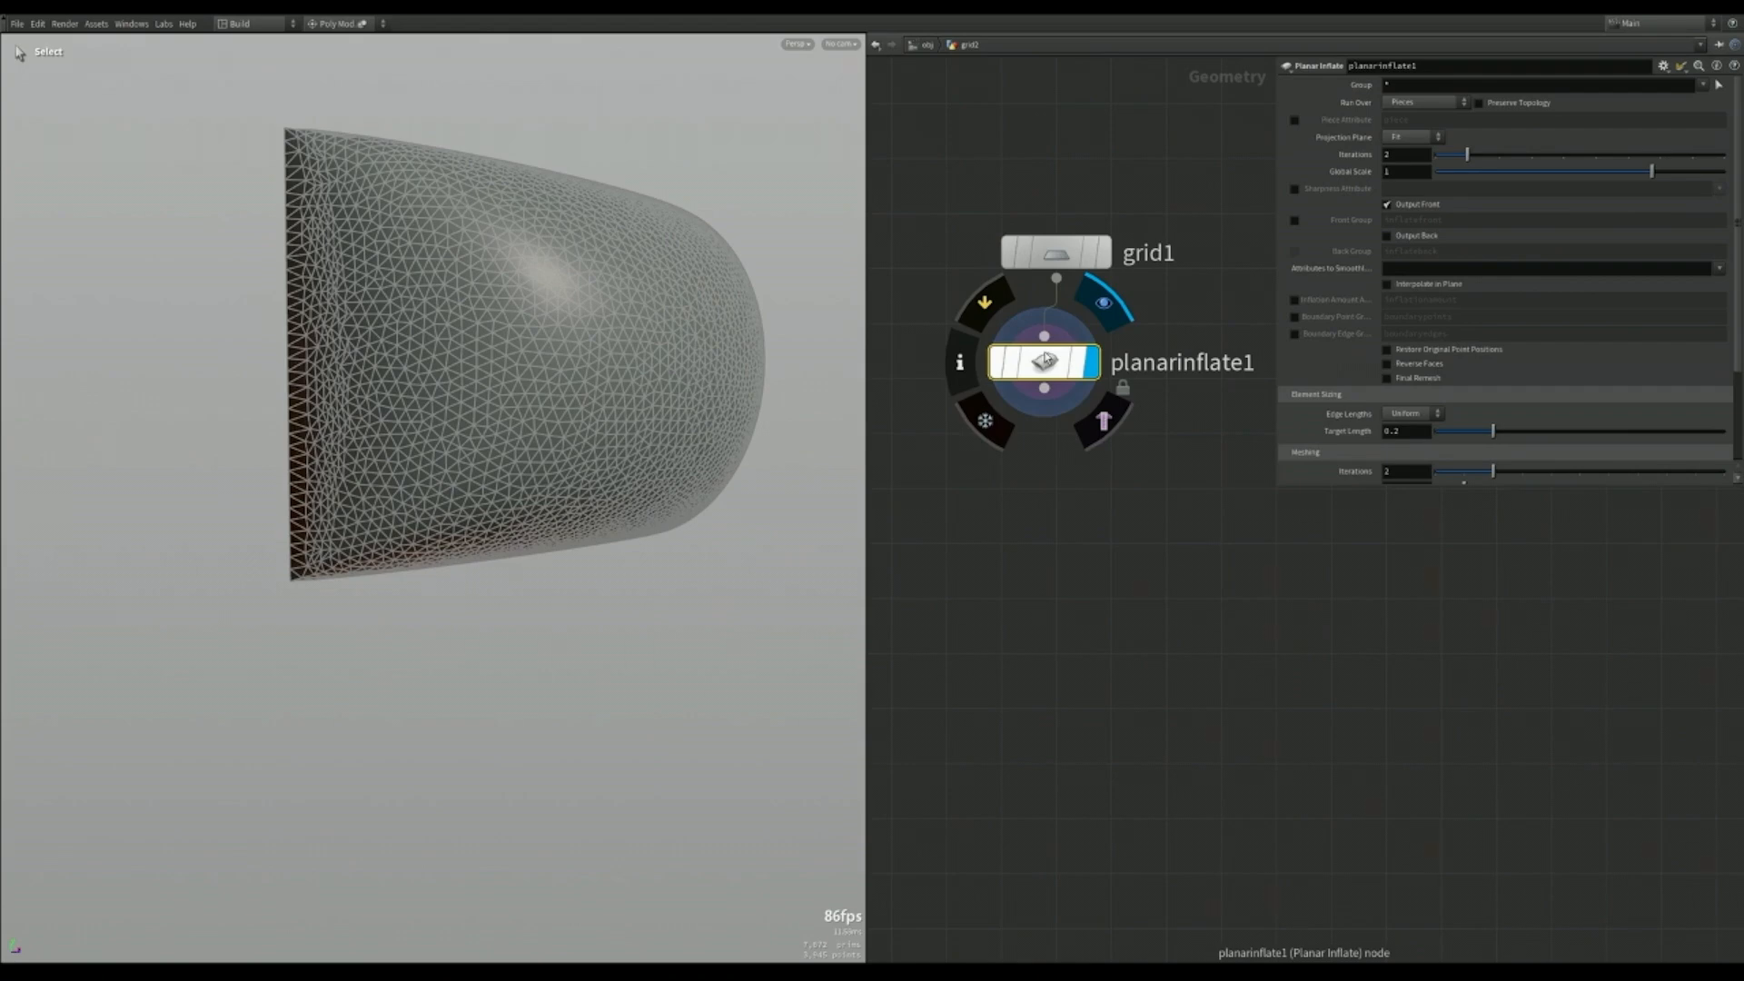
Reduce the planar inflation's Global Scale to 0.45.
{"action": "left_click_drag", "start_coordinate": [1626, 171], "coordinate": [1526, 168]}
{"action": "left_click_drag", "start_coordinate": [1411, 172], "coordinate": [1379, 180]}
{"action": "type", "text": "0.45"}
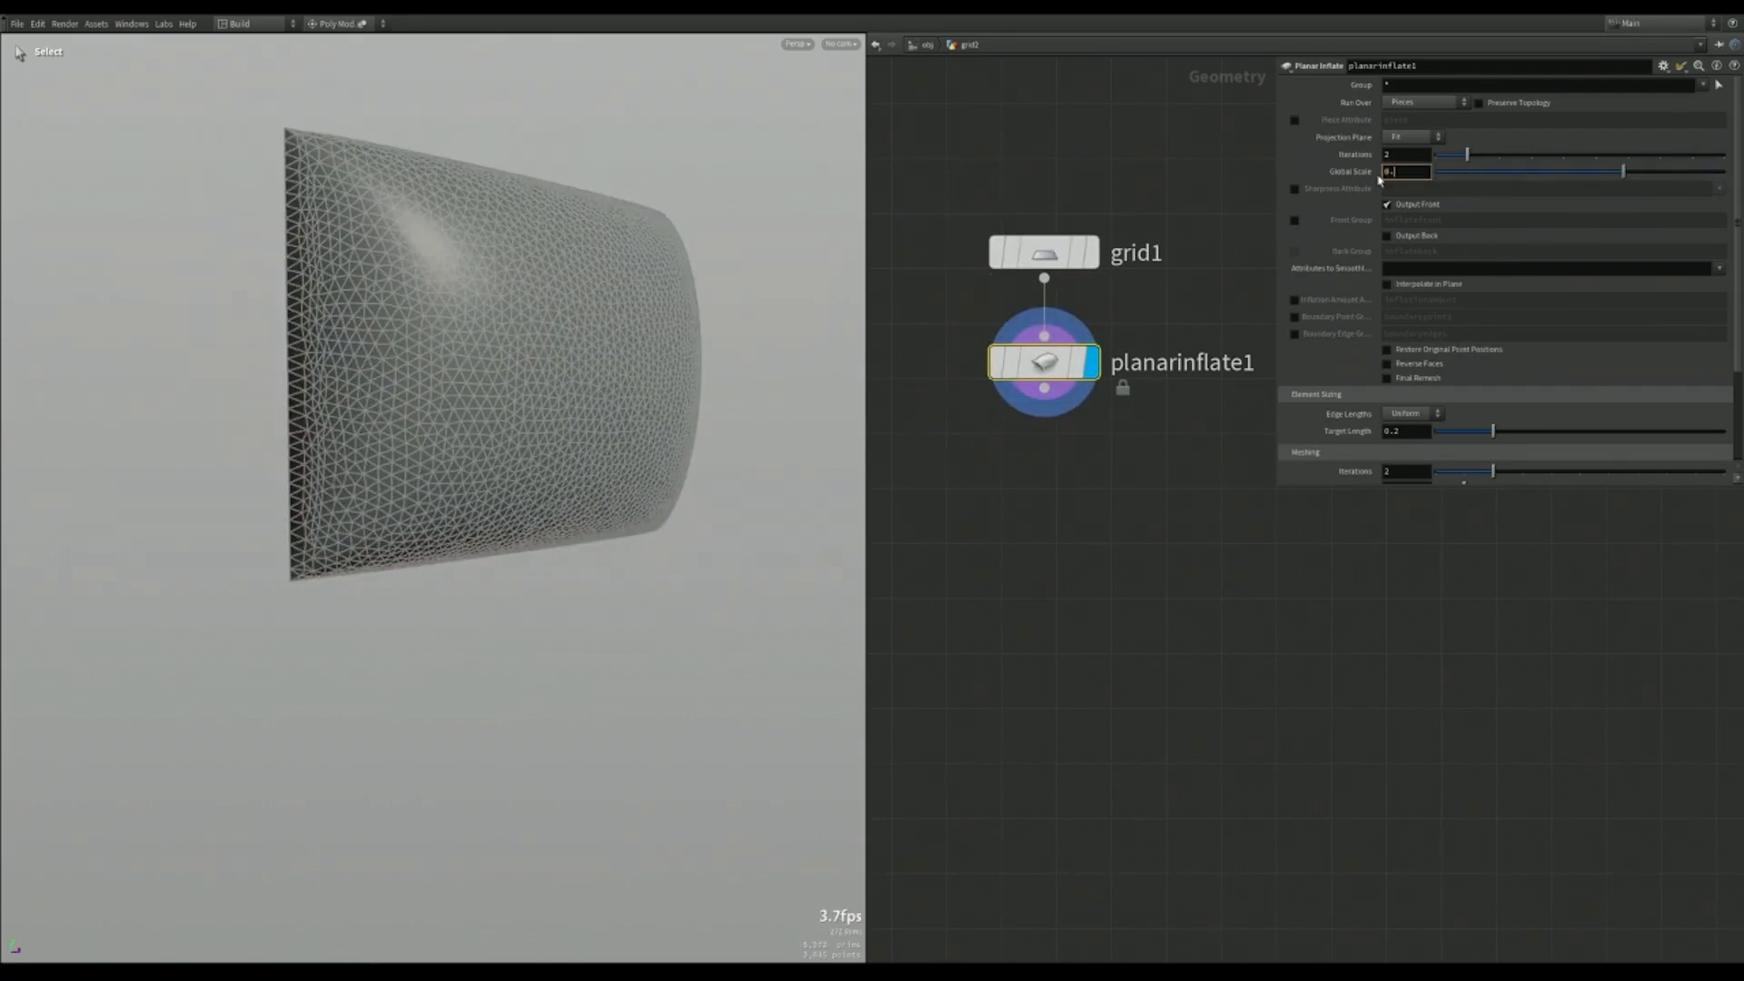
{"action": "key", "text": "Return"}
Try running the planar inflation over Primitives, and return it to Pieces.
{"action": "left_click", "coordinate": [1419, 102]}
{"action": "left_click", "coordinate": [1415, 112]}
{"action": "left_click", "coordinate": [1418, 105]}
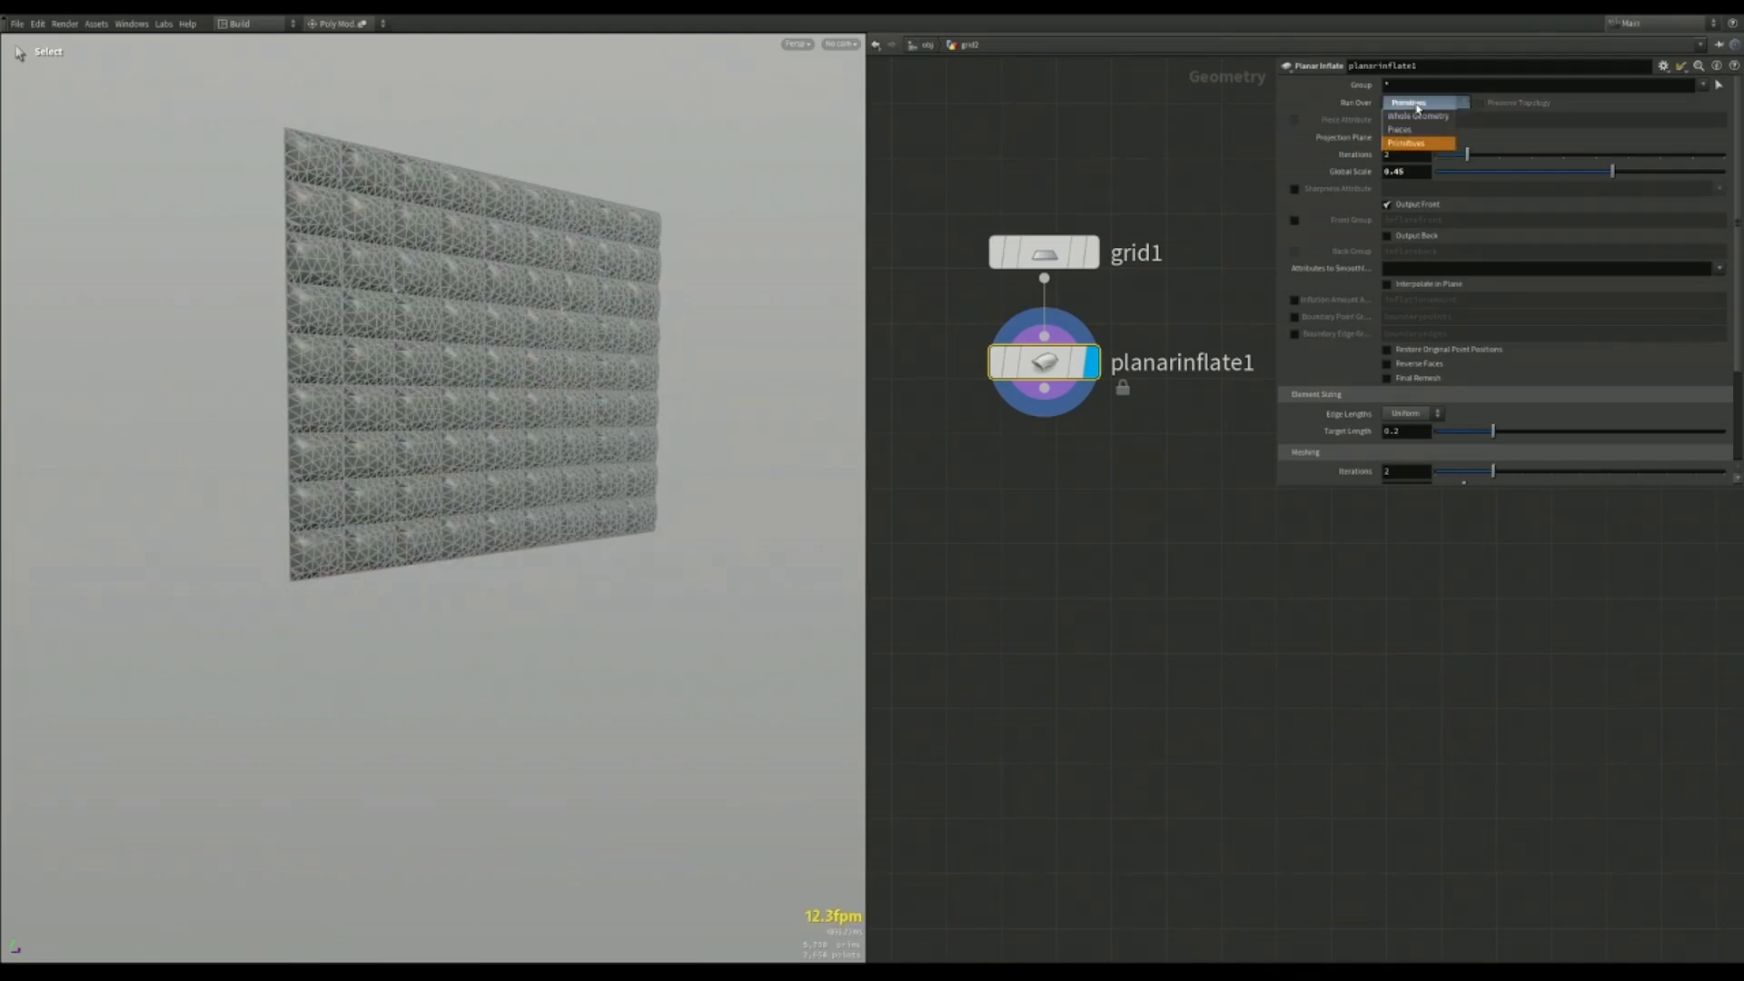
{"action": "left_click", "coordinate": [1417, 132]}
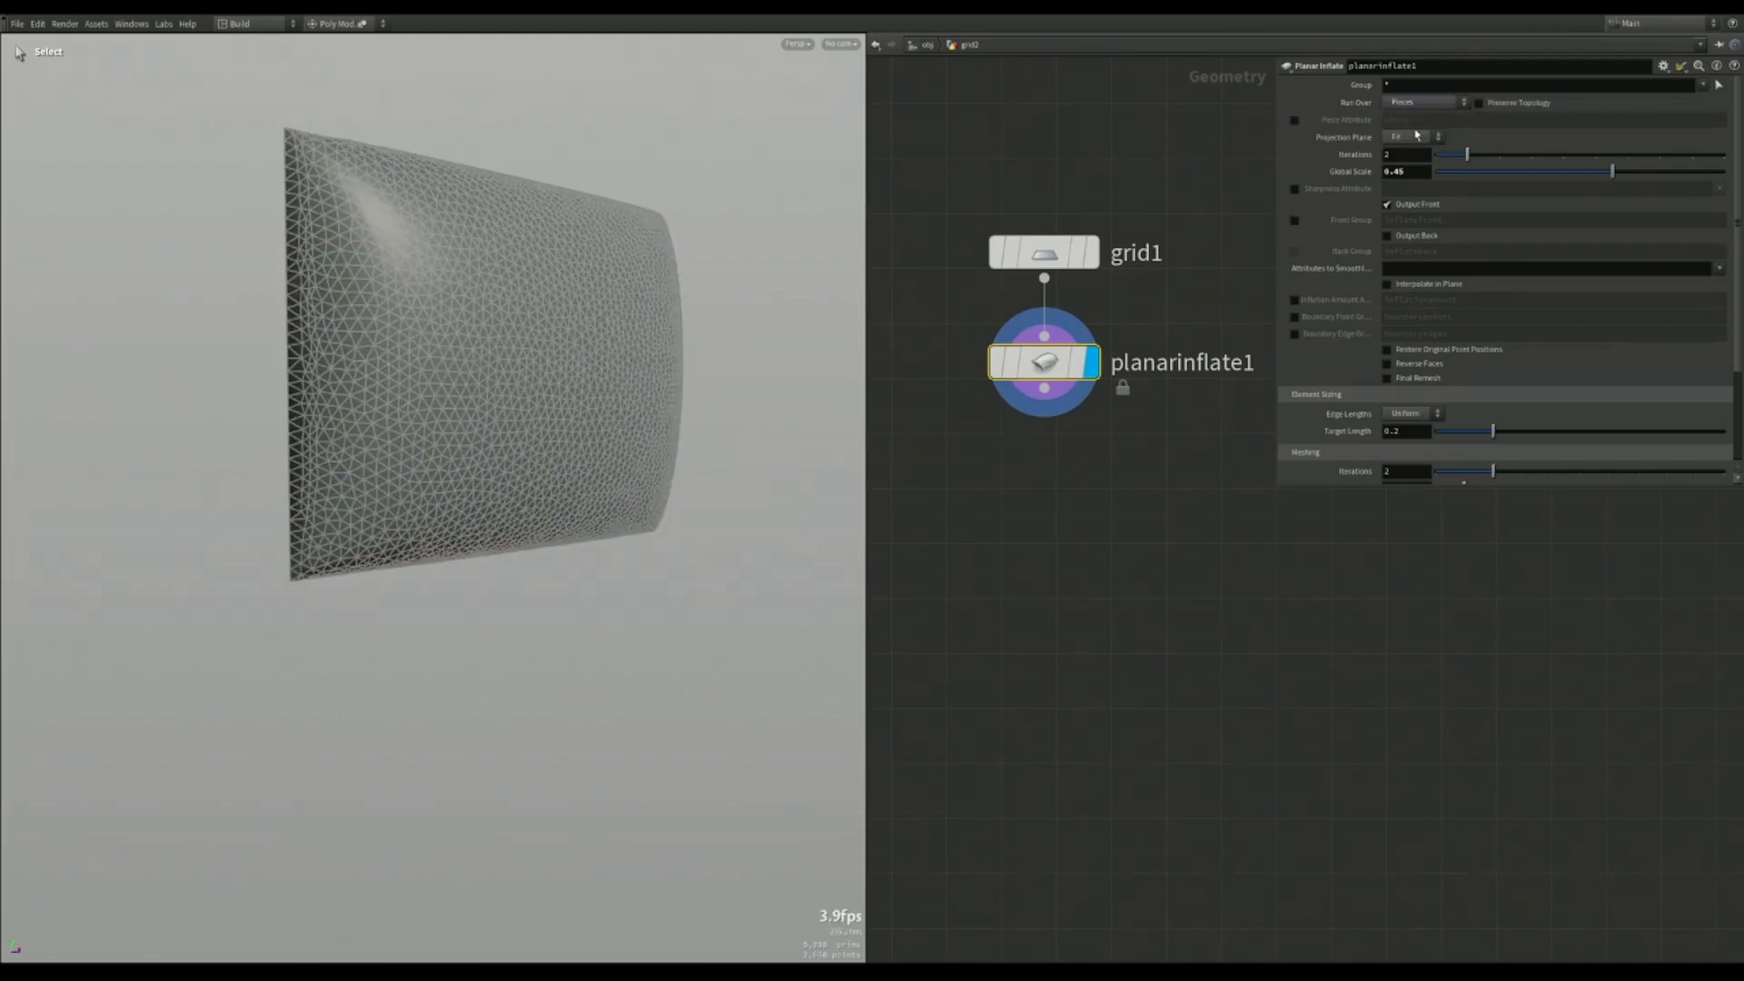
Enable the back output of the planar inflation and set its Target Length to 0.06.
{"action": "left_click", "coordinate": [1402, 236]}
{"action": "key", "text": "shift+w"}
{"action": "mouse_move", "coordinate": [331, 377]}
{"action": "left_mouse_down", "text": "alt"}
{"action": "mouse_move", "coordinate": [506, 378]}
{"action": "mouse_move", "coordinate": [318, 388]}
{"action": "left_mouse_up", "text": "alt"}
{"action": "key", "text": "shift+w"}
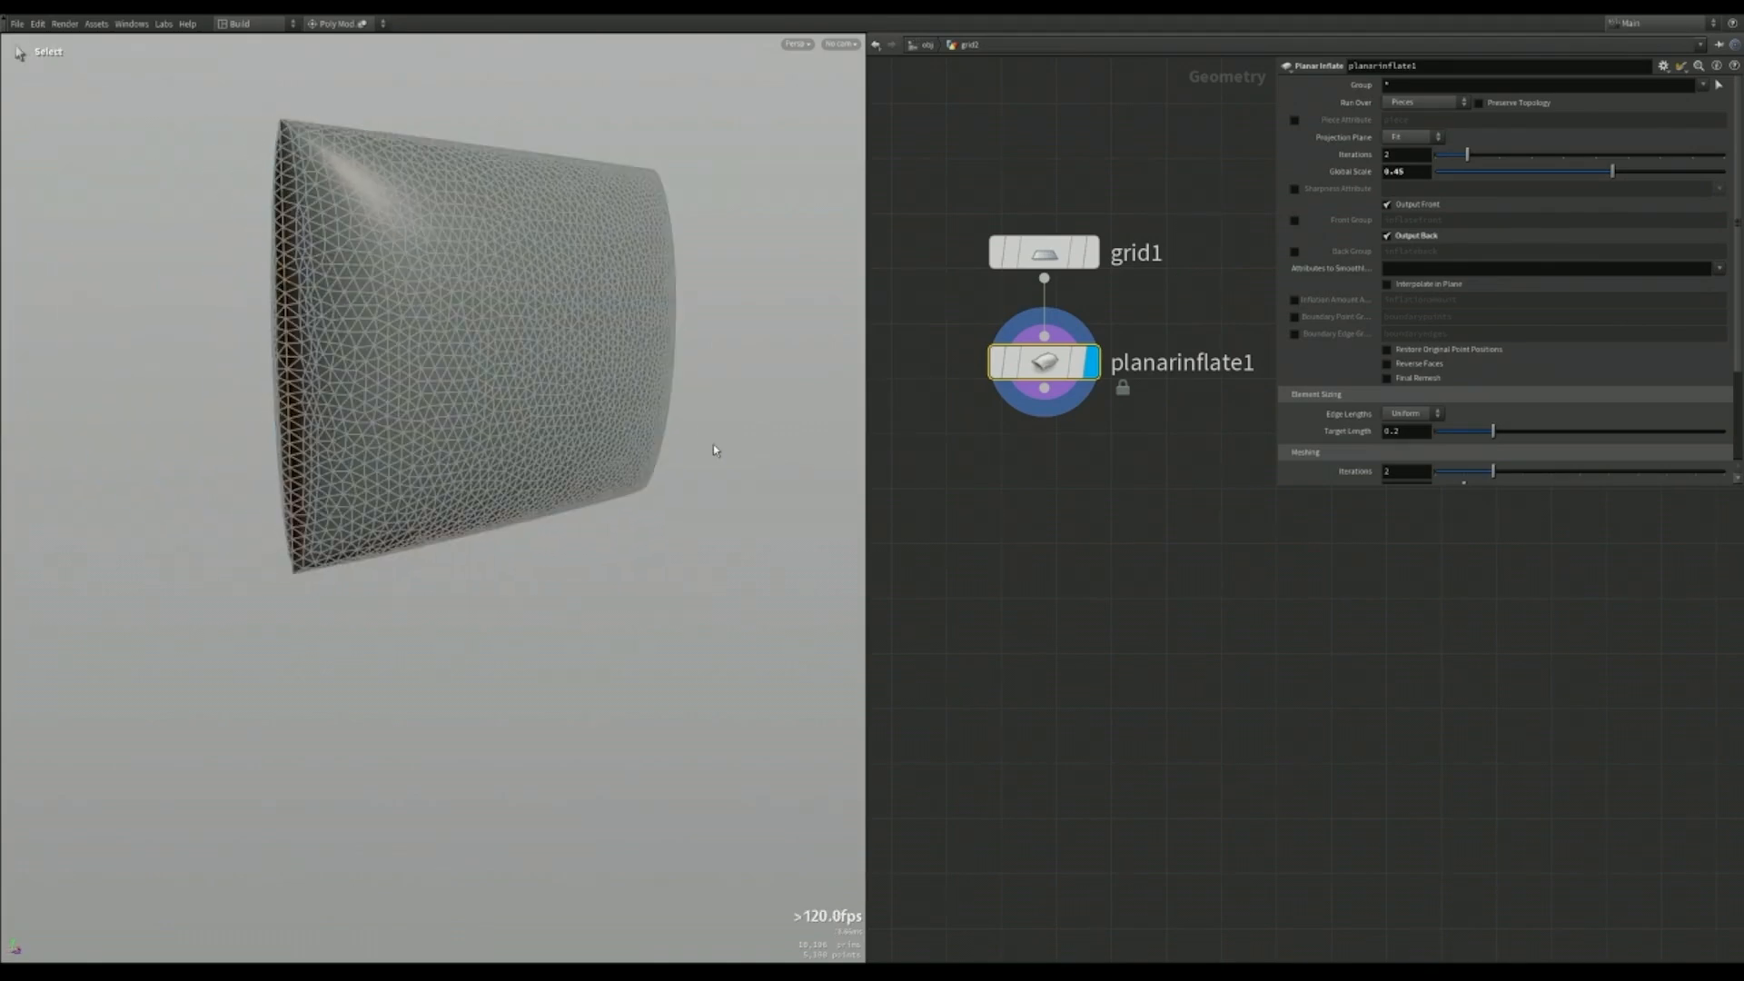
{"action": "left_click_drag", "start_coordinate": [1403, 433], "coordinate": [1359, 443]}
{"action": "type", "text": "0.06"}
{"action": "key", "text": "Return"}
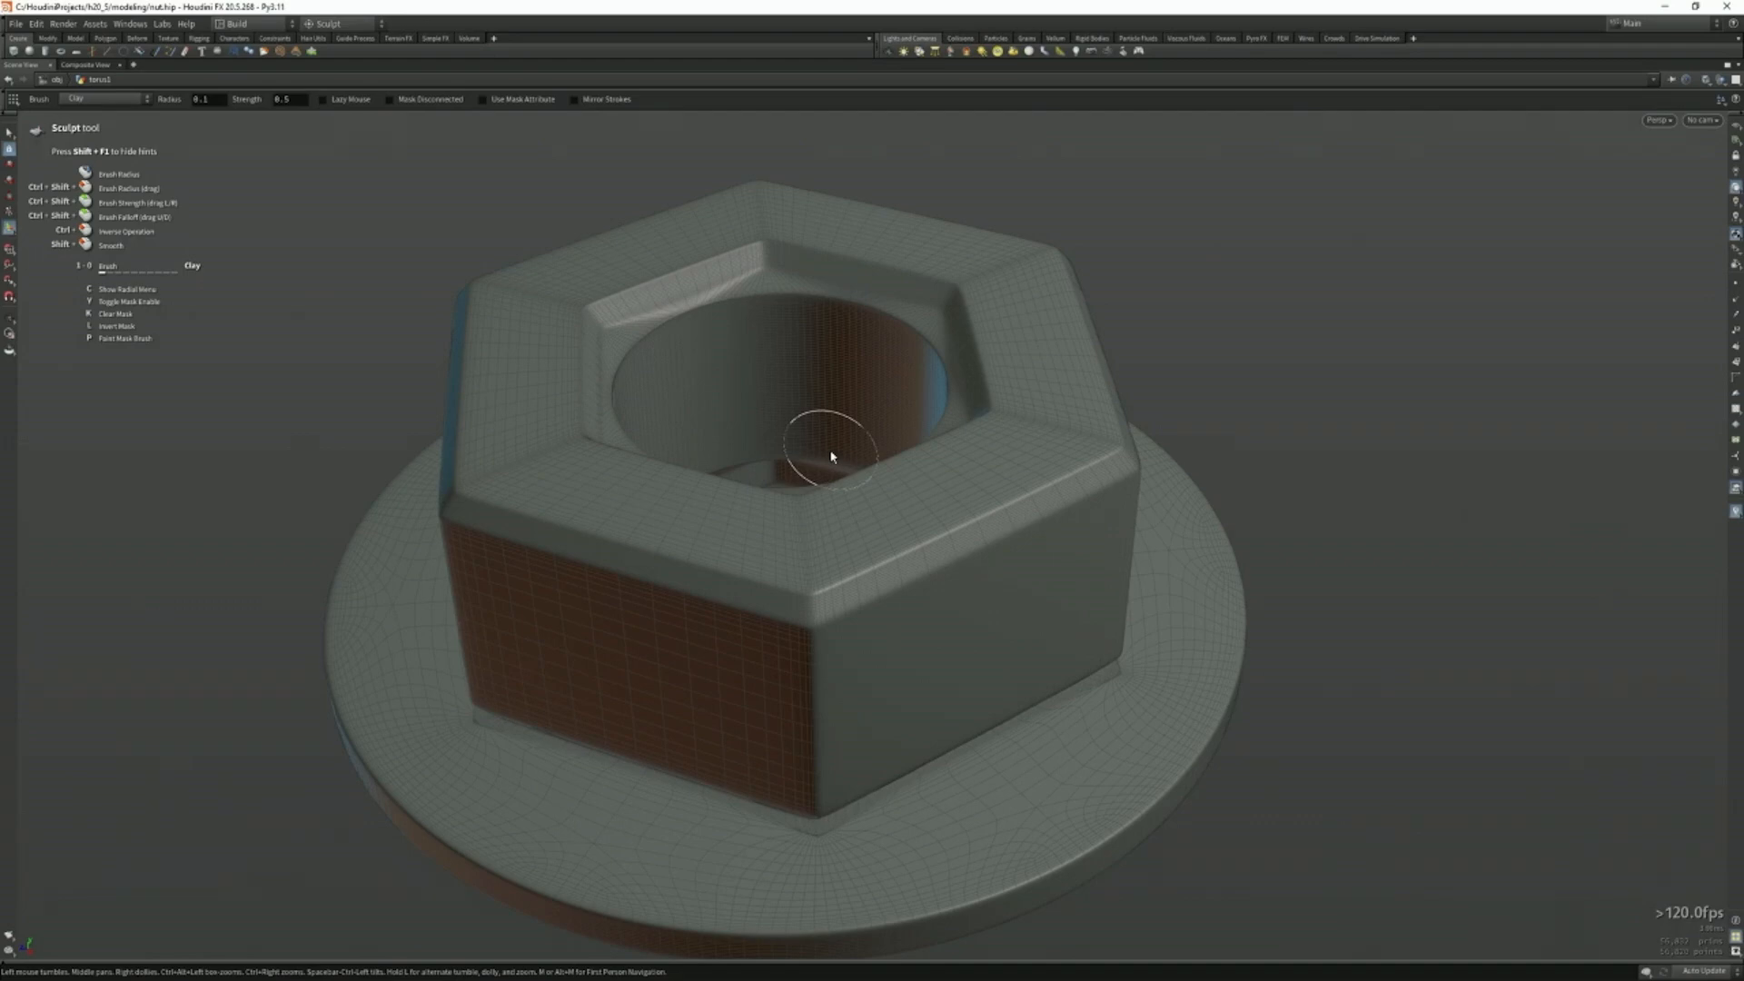
Examine the Surface Deform, Drag Deform and Topological Deform sculpt brush groups, and choose the Clay brush.
{"action": "key", "text": "c"}
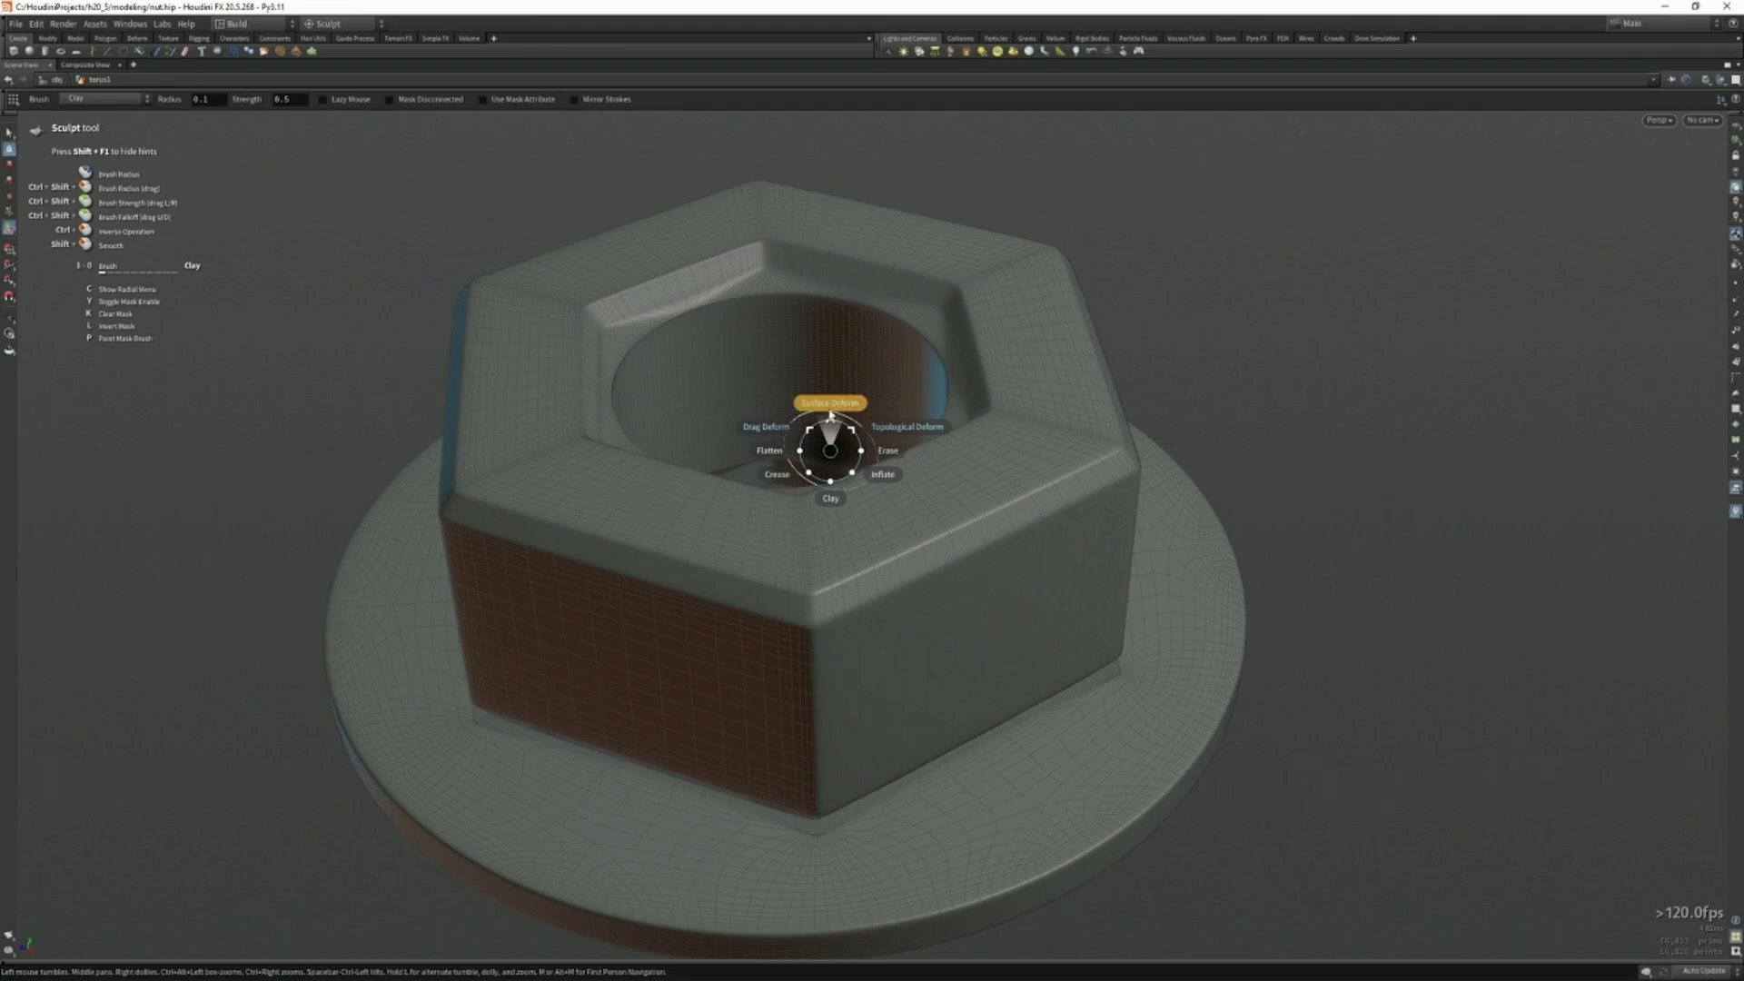
{"action": "left_click", "coordinate": [829, 407]}
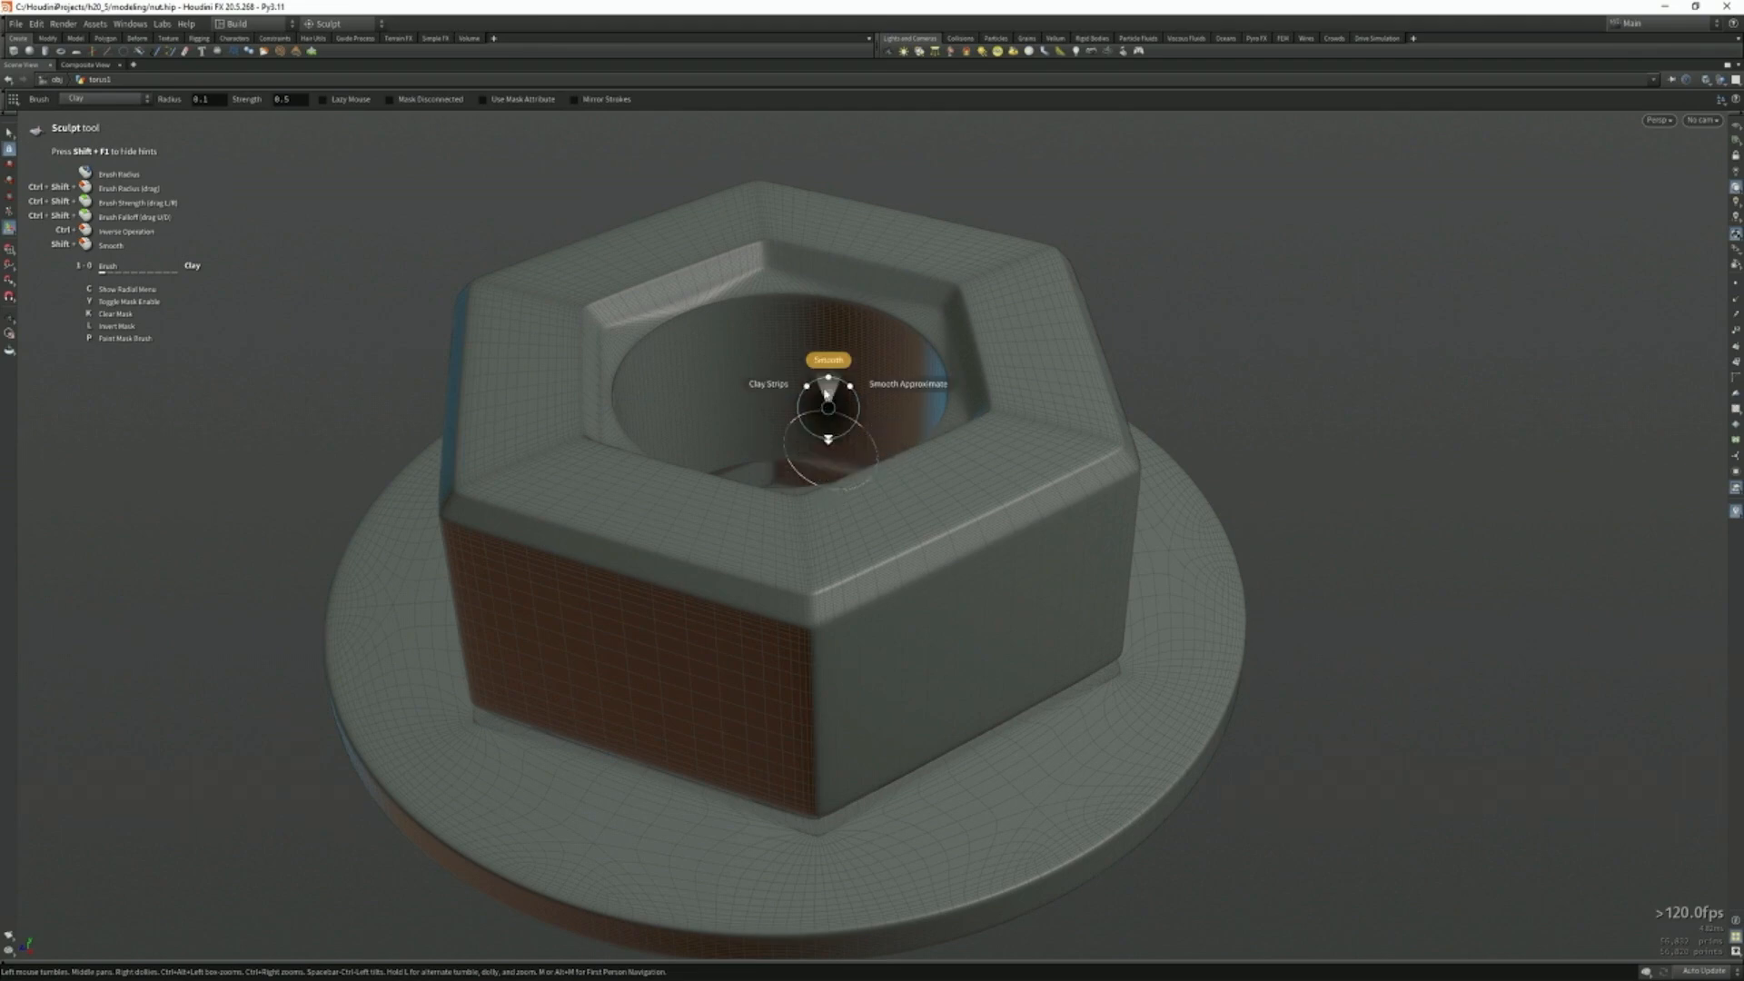
{"action": "left_click", "coordinate": [829, 409]}
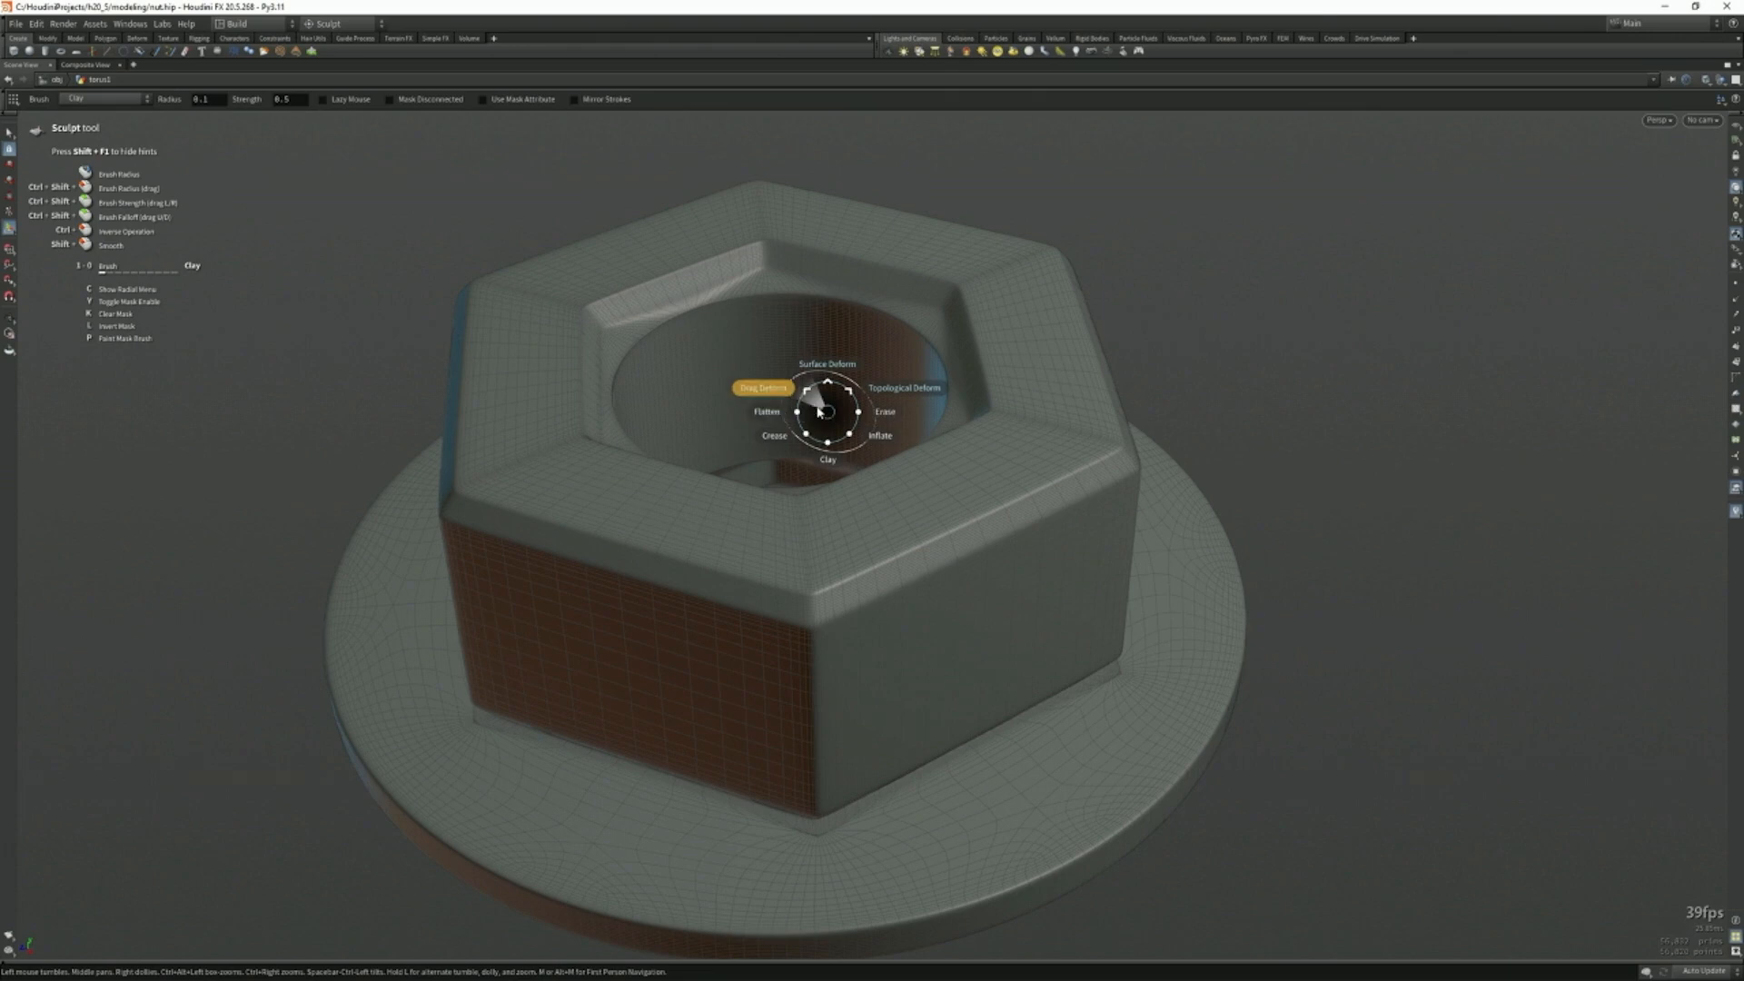
{"action": "left_click", "coordinate": [783, 388]}
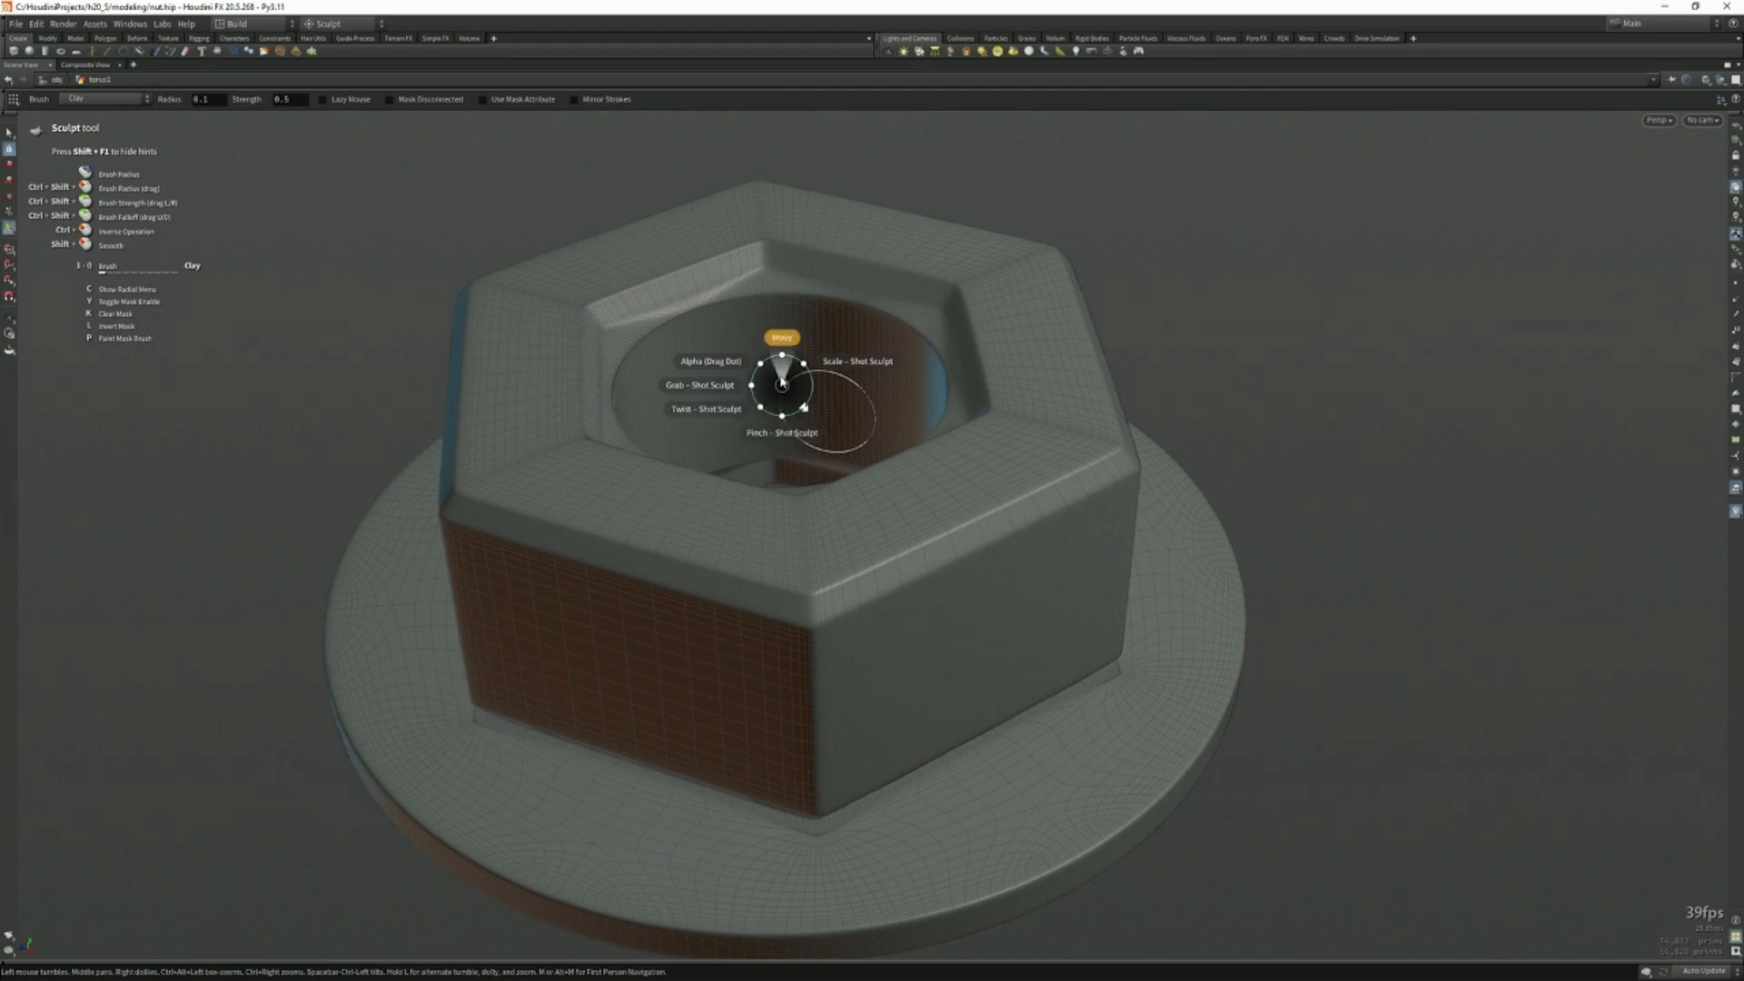
{"action": "mouse_move", "coordinate": [825, 429]}
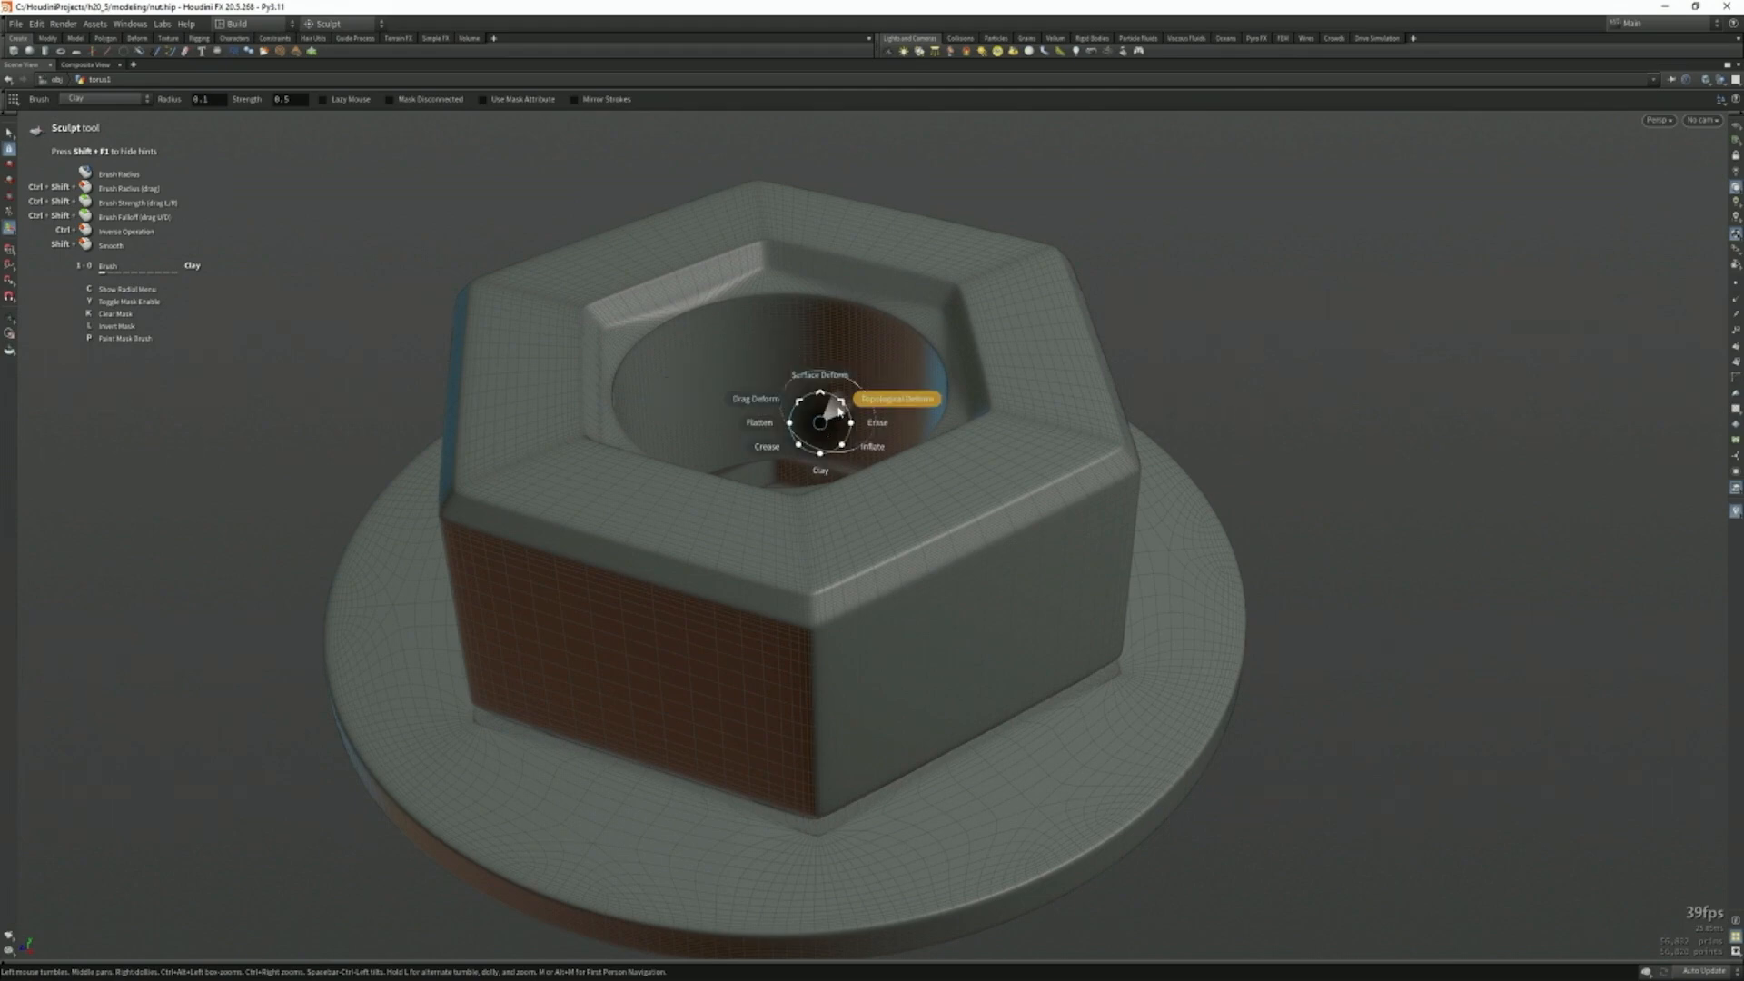
{"action": "mouse_move", "coordinate": [872, 398]}
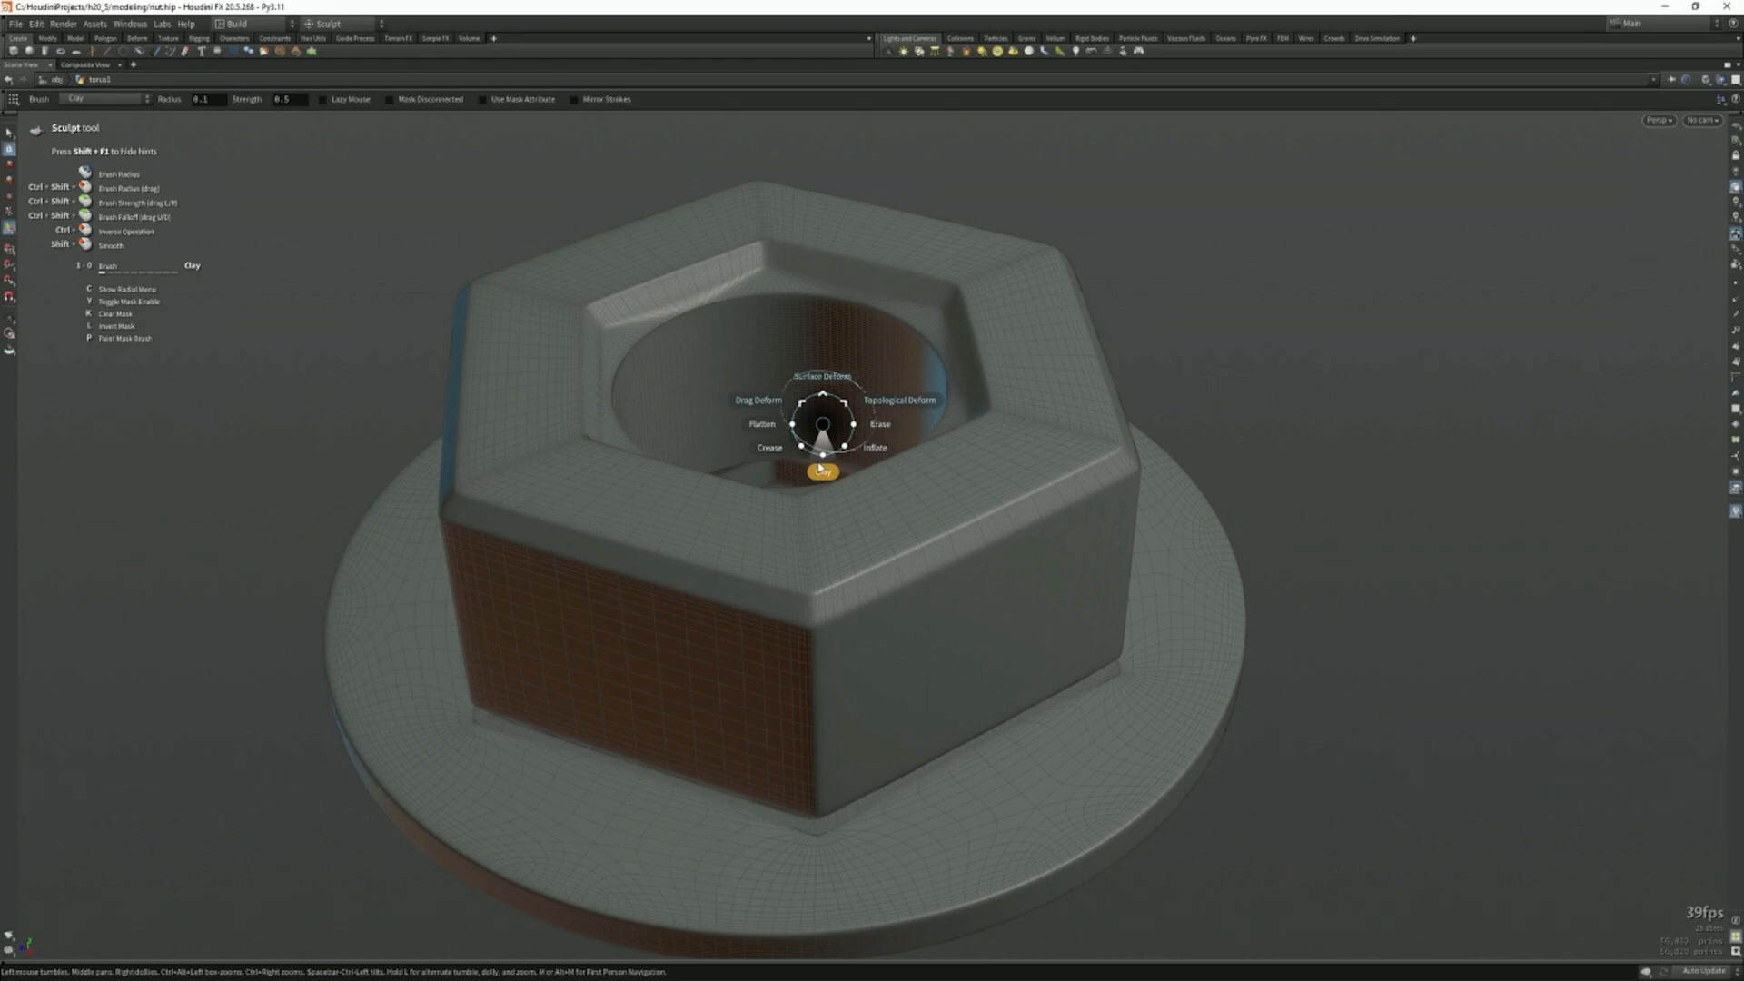
{"action": "left_click", "coordinate": [822, 470]}
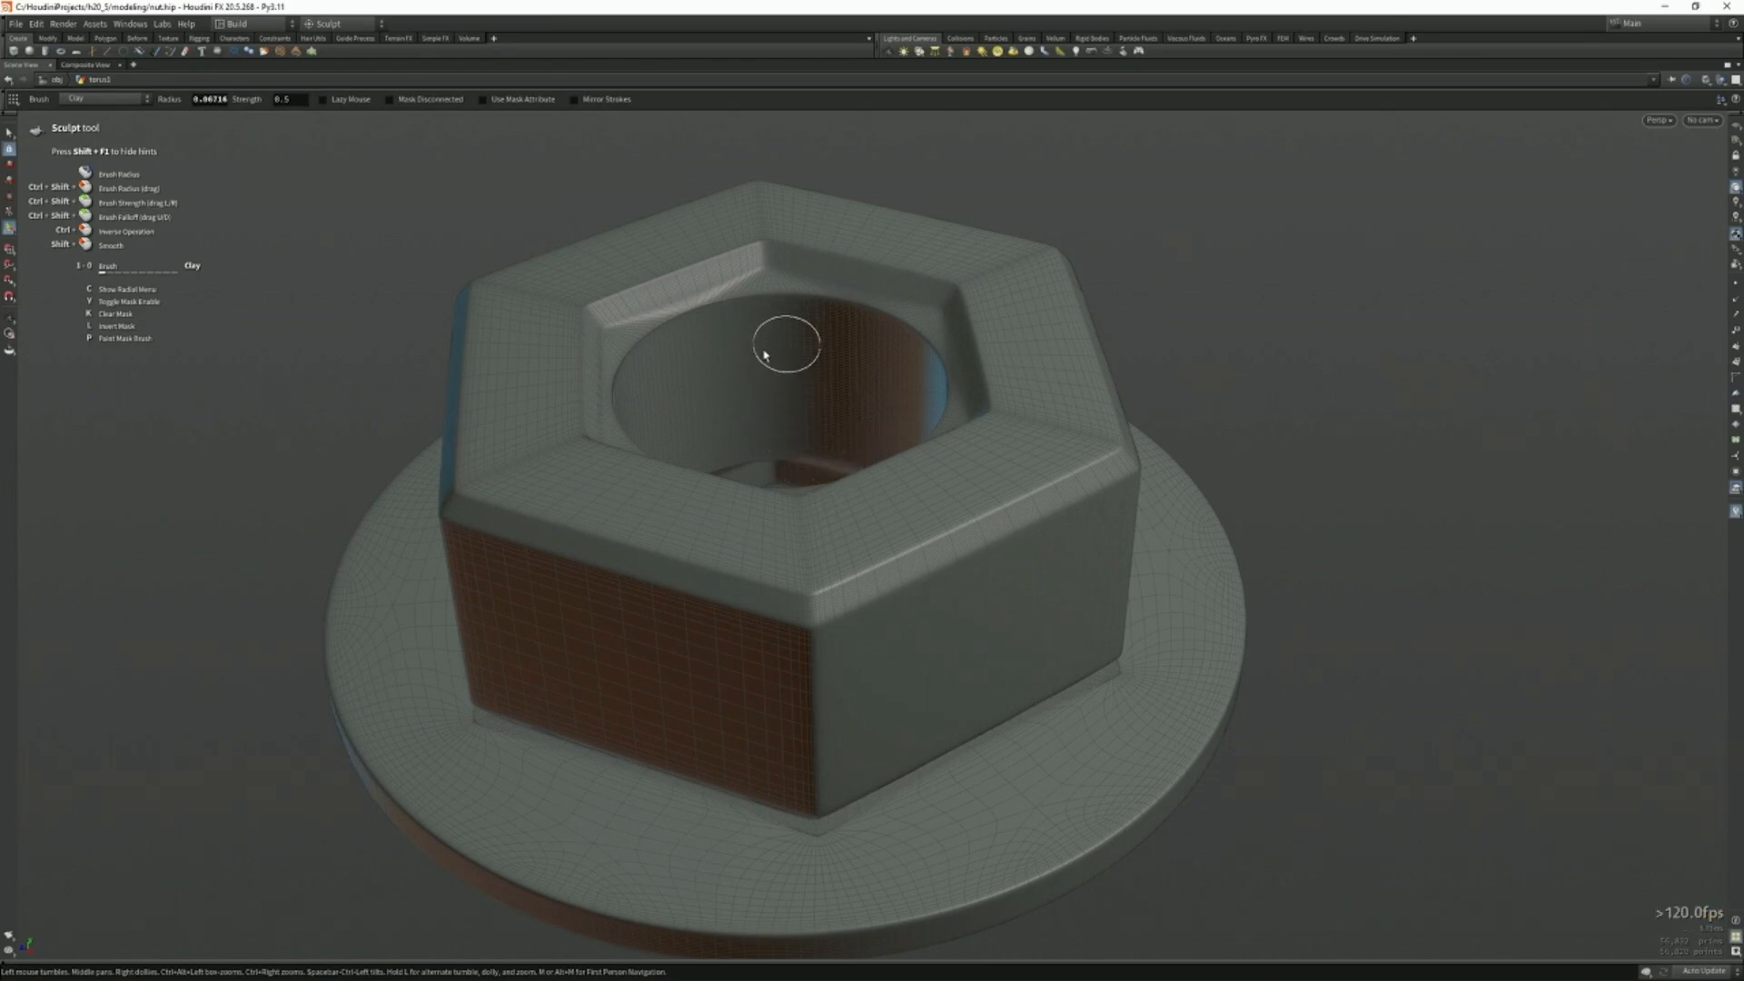
Frame the nut's hole closely and adjust the Clay brush to a radius of about 0.03 and a strength of about 0.7.
{"action": "key", "text": "Escape"}
{"action": "scroll", "coordinate": [720, 405], "scroll_direction": "up", "scroll_amount": 5}
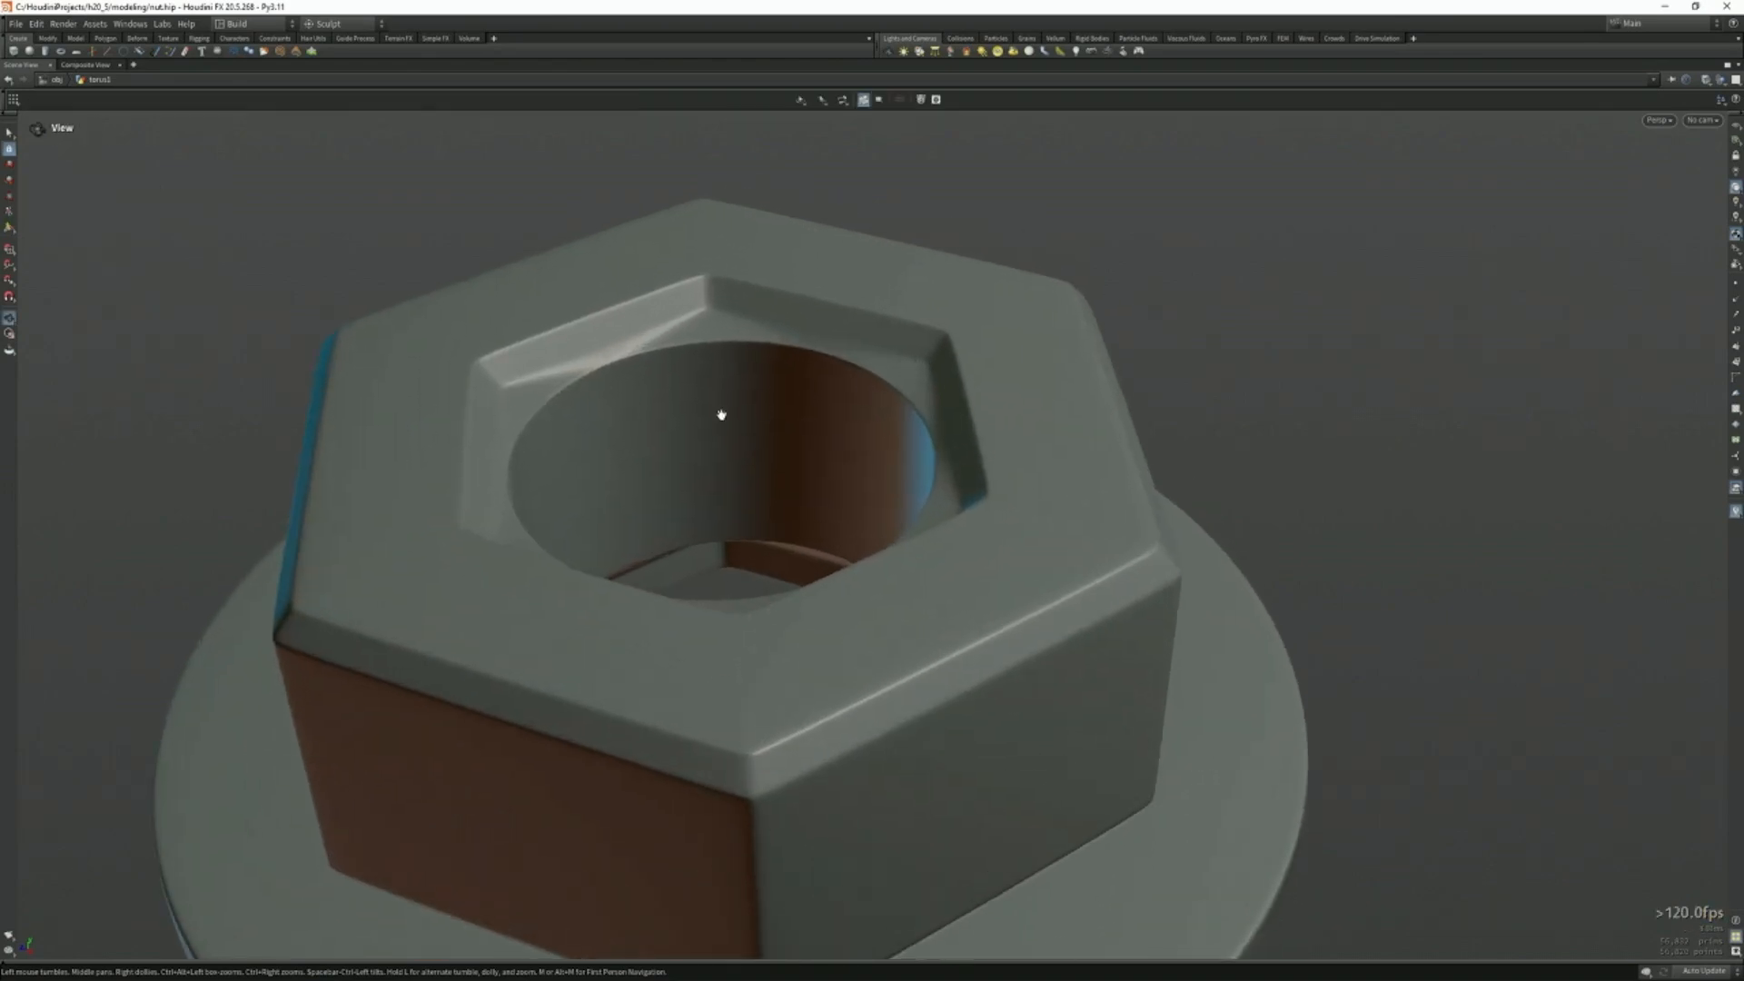
{"action": "middle_click_drag", "start_coordinate": [762, 409], "coordinate": [808, 493], "text": "alt"}
{"action": "mouse_move", "coordinate": [672, 489]}
{"action": "left_mouse_down"}
{"action": "mouse_move", "coordinate": [849, 460]}
{"action": "mouse_move", "coordinate": [717, 483]}
{"action": "left_mouse_up"}
{"action": "key", "text": "ctrl+z"}
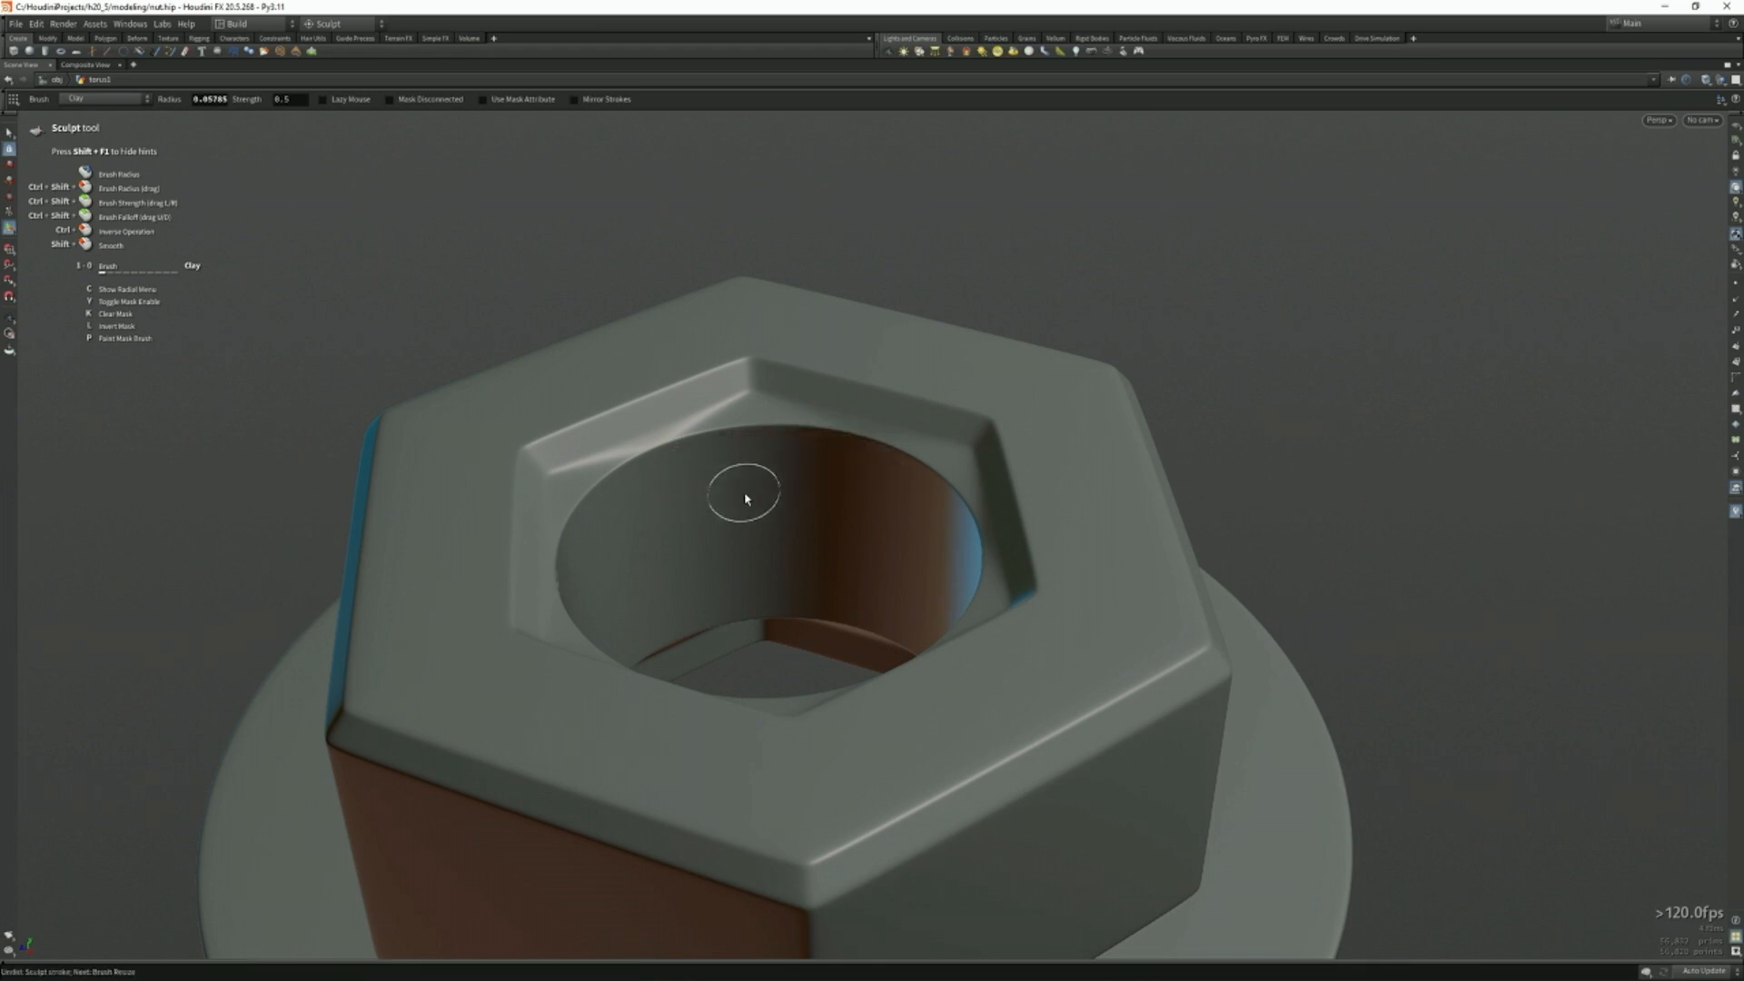
{"action": "scroll", "coordinate": [737, 483], "scroll_direction": "down", "scroll_amount": 4}
{"action": "mouse_move", "coordinate": [738, 449]}
{"action": "middle_mouse_down", "text": "ctrl+shift"}
{"action": "mouse_move", "coordinate": [784, 446]}
{"action": "mouse_move", "coordinate": [881, 390]}
{"action": "middle_mouse_up", "text": "ctrl+shift"}
Enable Lazy Mouse for the sculpt strokes and set its Speed to 2.
{"action": "key", "text": "ctrl+b"}
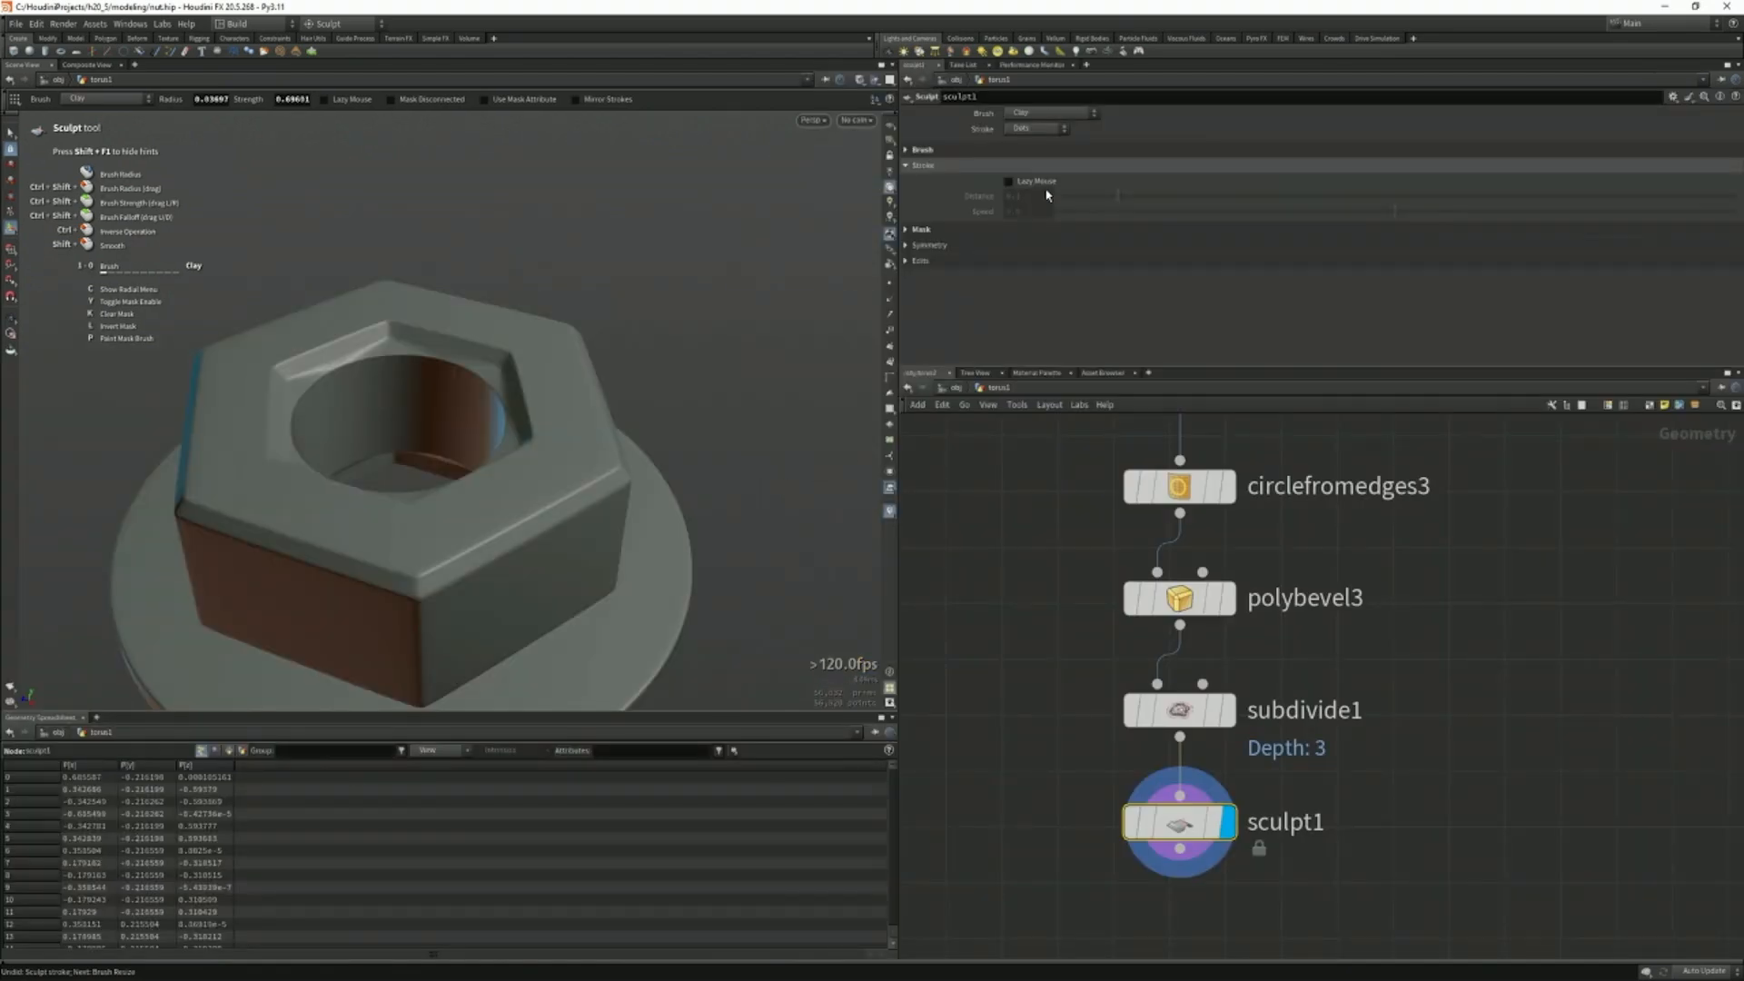
{"action": "left_click", "coordinate": [1008, 182]}
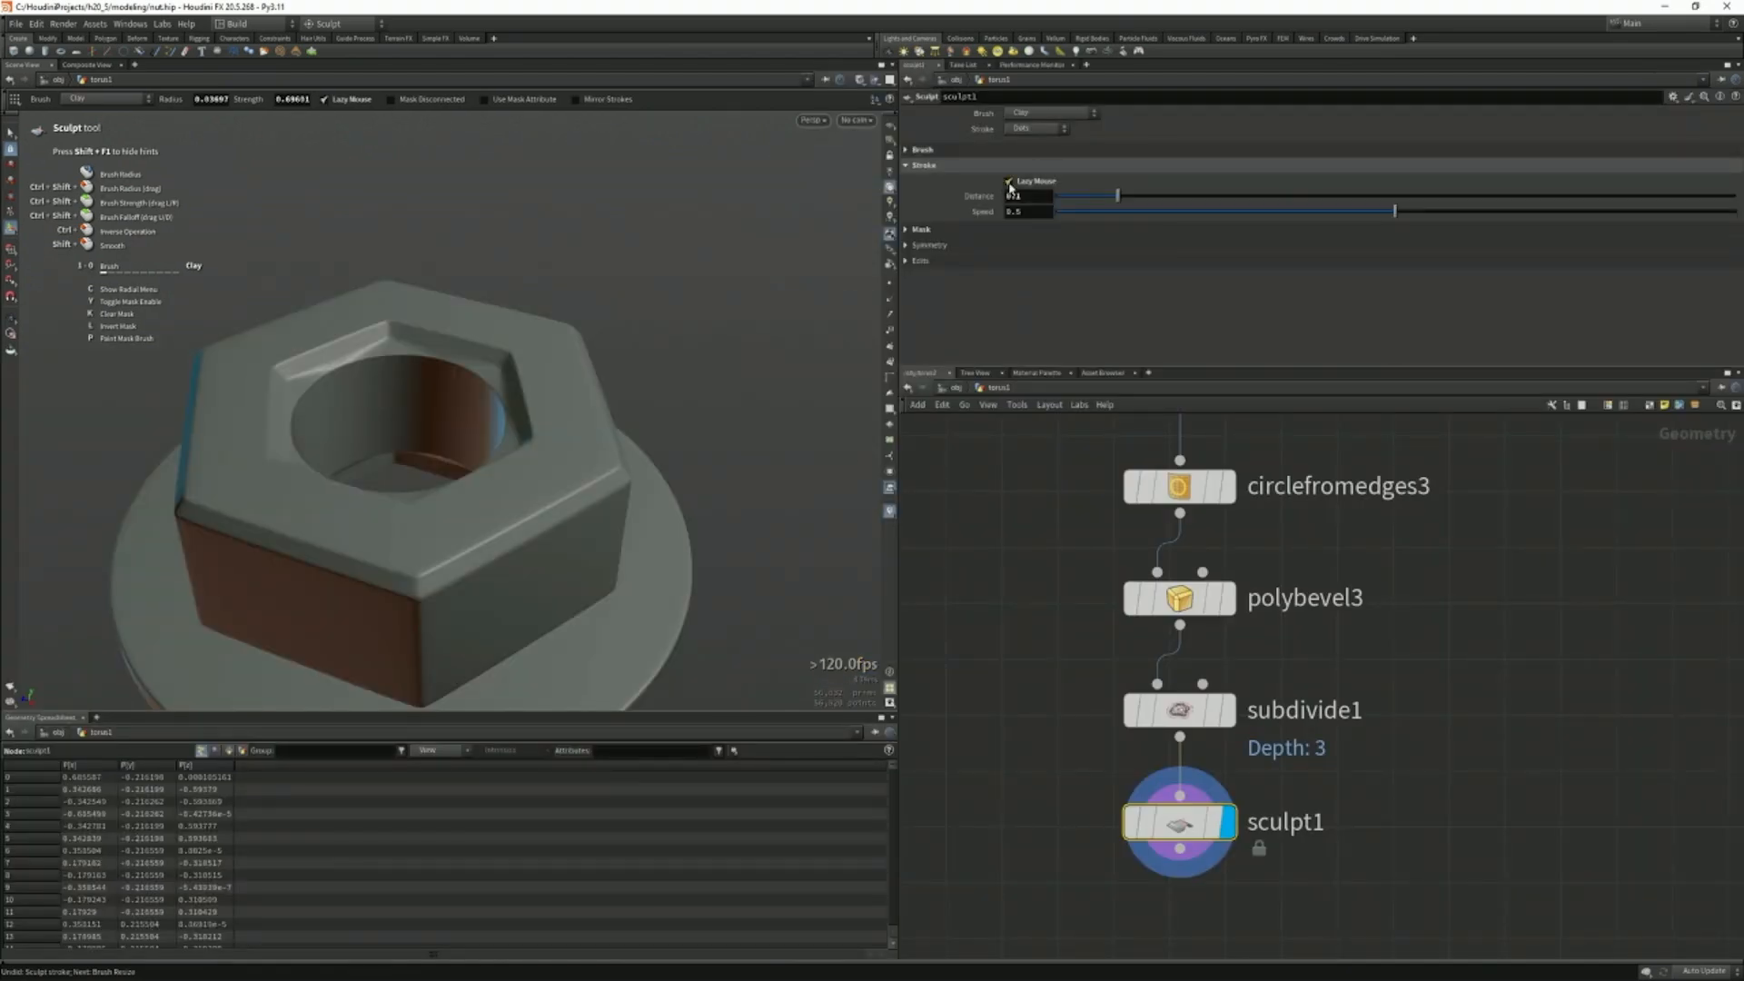
{"action": "double_click", "coordinate": [1018, 211]}
{"action": "type", "text": "2"}
{"action": "key", "text": "Return"}
{"action": "key", "text": "ctrl+b"}
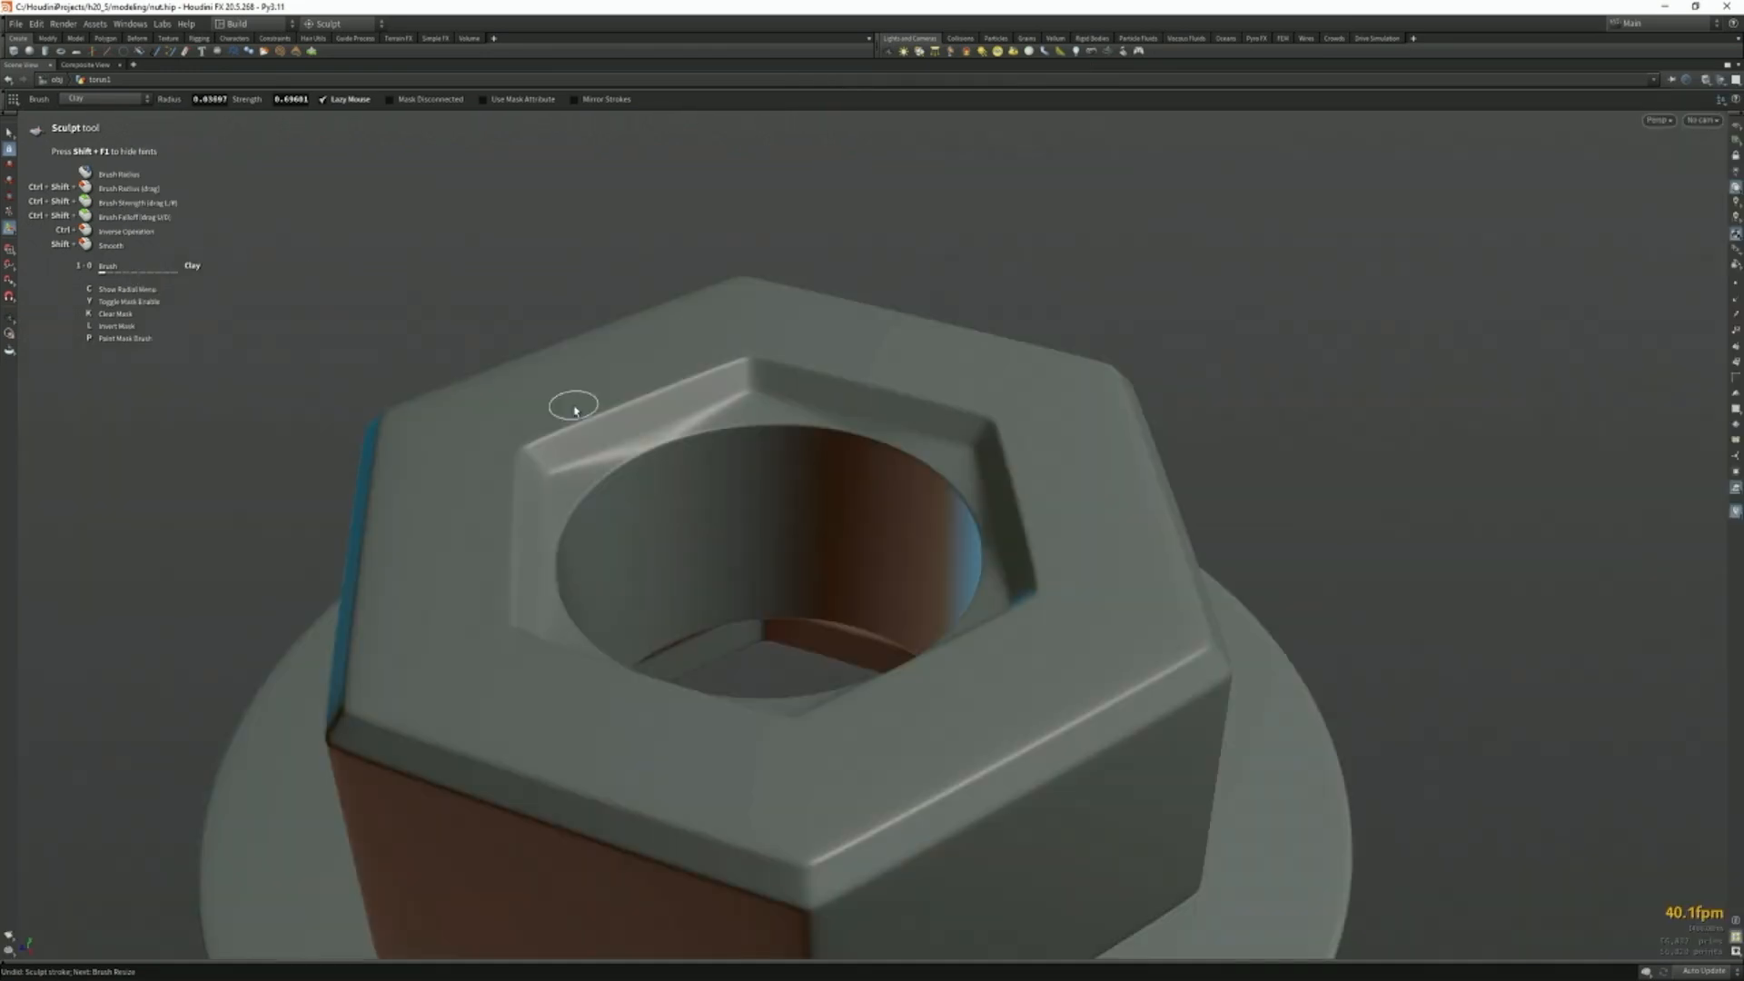
Shrink the Clay brush to a radius of about 0.026 and sculpt the first thread stroke along the upper wall of the nut's hole.
{"action": "right_click_drag", "start_coordinate": [680, 462], "coordinate": [910, 476], "text": "alt"}
{"action": "mouse_move", "coordinate": [736, 488]}
{"action": "left_mouse_down", "text": "alt"}
{"action": "mouse_move", "coordinate": [756, 472]}
{"action": "mouse_move", "coordinate": [714, 445]}
{"action": "mouse_move", "coordinate": [693, 455]}
{"action": "mouse_move", "coordinate": [861, 434]}
{"action": "mouse_move", "coordinate": [1038, 502]}
{"action": "mouse_move", "coordinate": [650, 526]}
{"action": "mouse_move", "coordinate": [814, 503]}
{"action": "mouse_move", "coordinate": [1000, 551]}
{"action": "left_mouse_up", "text": "alt"}
{"action": "key", "text": "ctrl+z"}
{"action": "scroll", "coordinate": [712, 466], "scroll_direction": "down", "scroll_amount": 3}
{"action": "left_click_drag", "start_coordinate": [1000, 550], "coordinate": [798, 564], "text": "alt"}
{"action": "key", "text": "ctrl+z"}
{"action": "mouse_move", "coordinate": [550, 582]}
{"action": "left_mouse_down", "text": "alt"}
{"action": "mouse_move", "coordinate": [603, 599]}
{"action": "mouse_move", "coordinate": [998, 586]}
{"action": "mouse_move", "coordinate": [794, 533]}
{"action": "left_mouse_up", "text": "alt"}
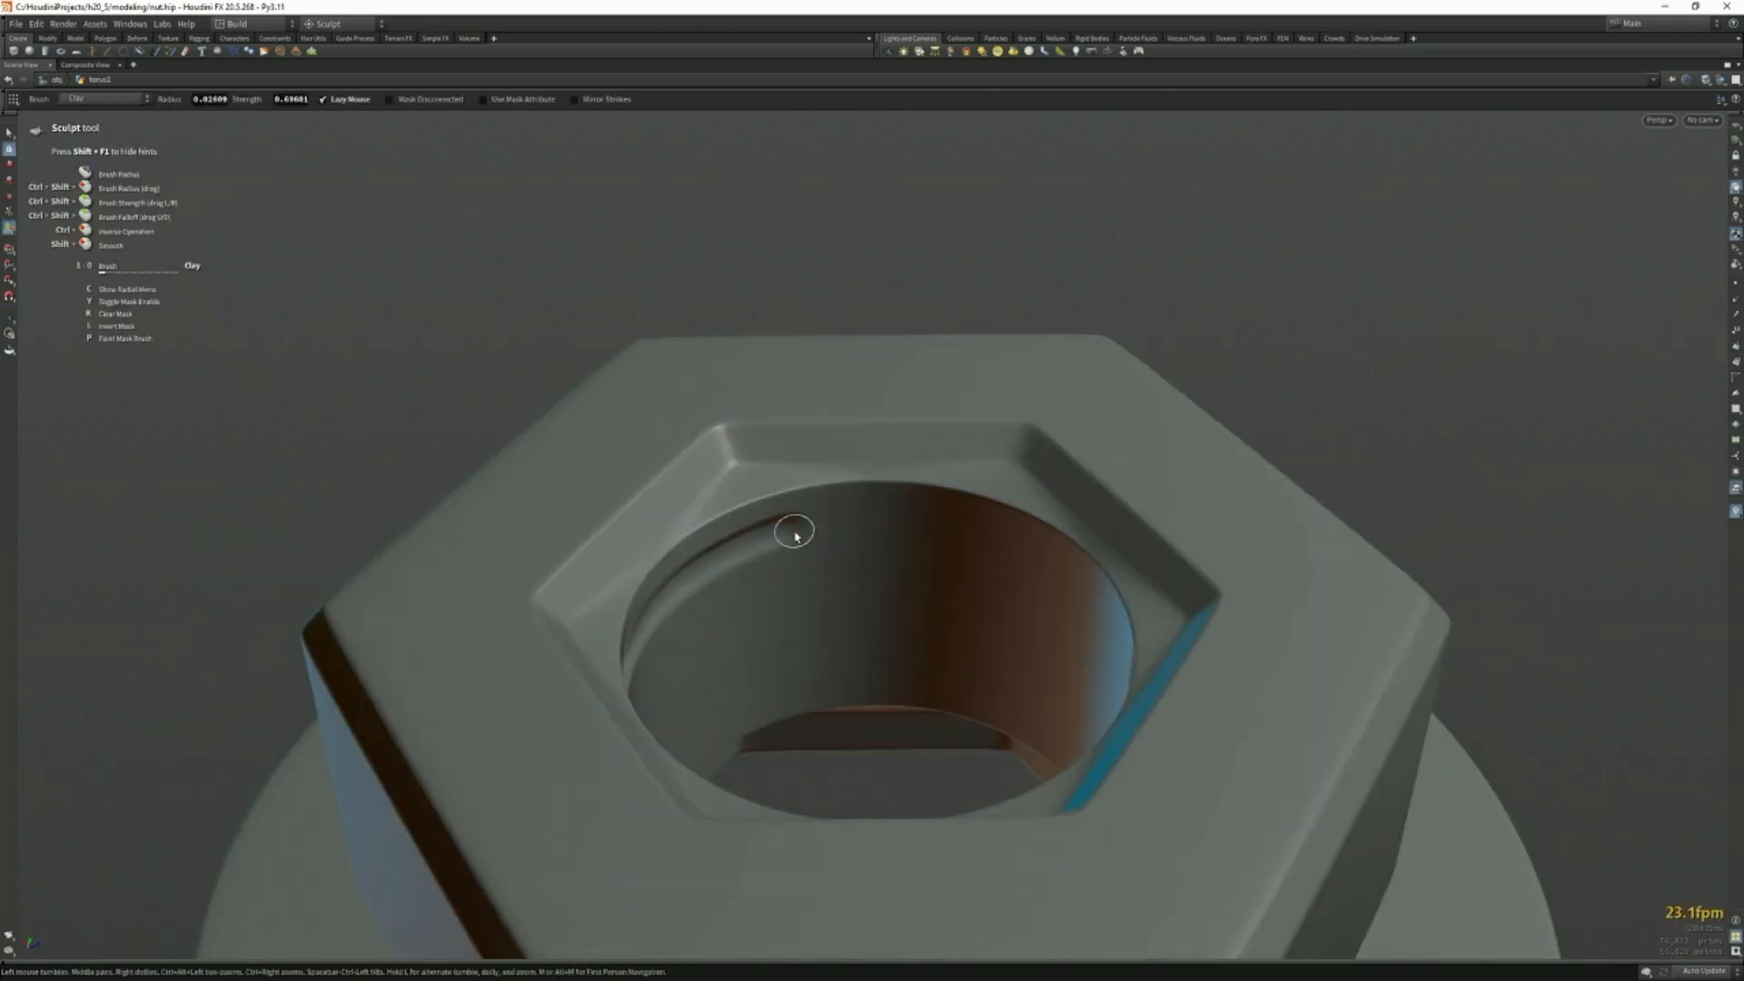
Sculpt the remaining stacked screw threads down the inner wall of the nut's hole with the Clay brush.
{"action": "left_click_drag", "start_coordinate": [1117, 623], "coordinate": [821, 471], "text": "alt"}
{"action": "left_click_drag", "start_coordinate": [703, 572], "coordinate": [790, 615], "text": "alt"}
{"action": "left_click_drag", "start_coordinate": [791, 615], "coordinate": [822, 595], "text": "alt"}
{"action": "left_click_drag", "start_coordinate": [514, 716], "coordinate": [780, 683]}
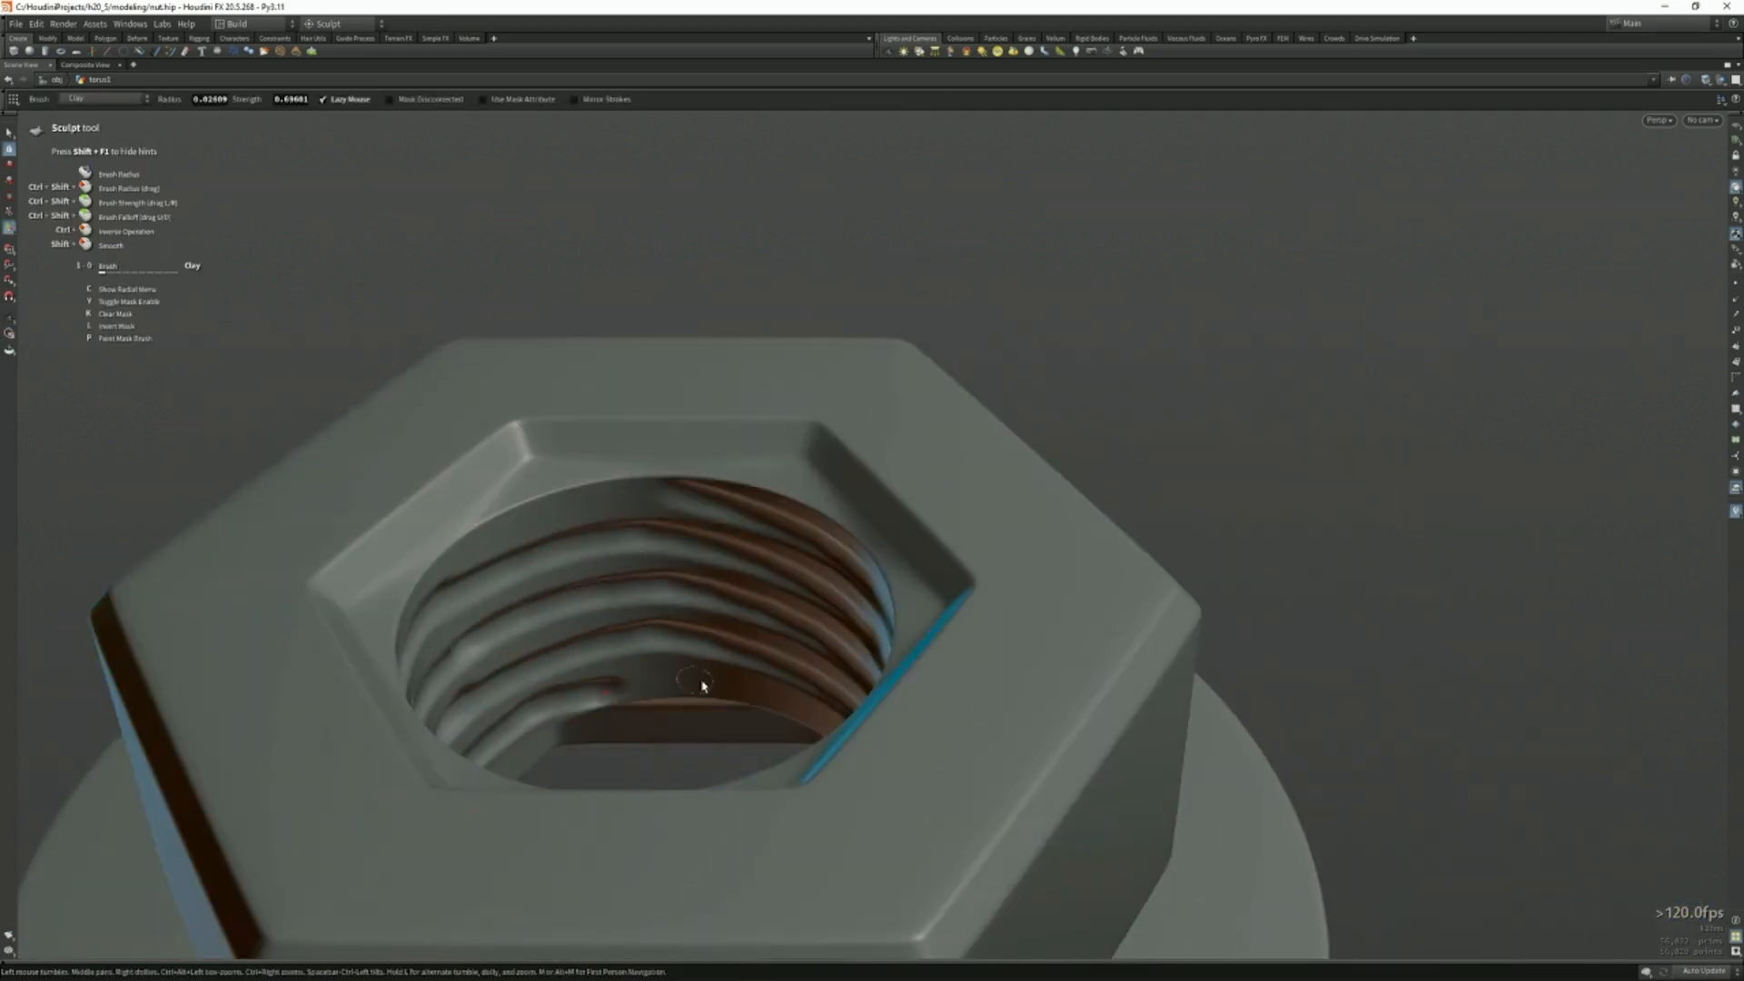
{"action": "mouse_move", "coordinate": [780, 683]}
{"action": "left_mouse_down", "text": "alt"}
{"action": "mouse_move", "coordinate": [654, 698]}
{"action": "mouse_move", "coordinate": [783, 679]}
{"action": "left_mouse_up", "text": "alt"}
{"action": "mouse_move", "coordinate": [783, 680]}
{"action": "left_mouse_down", "text": "alt"}
{"action": "mouse_move", "coordinate": [860, 596]}
{"action": "mouse_move", "coordinate": [766, 501]}
{"action": "left_mouse_up", "text": "alt"}
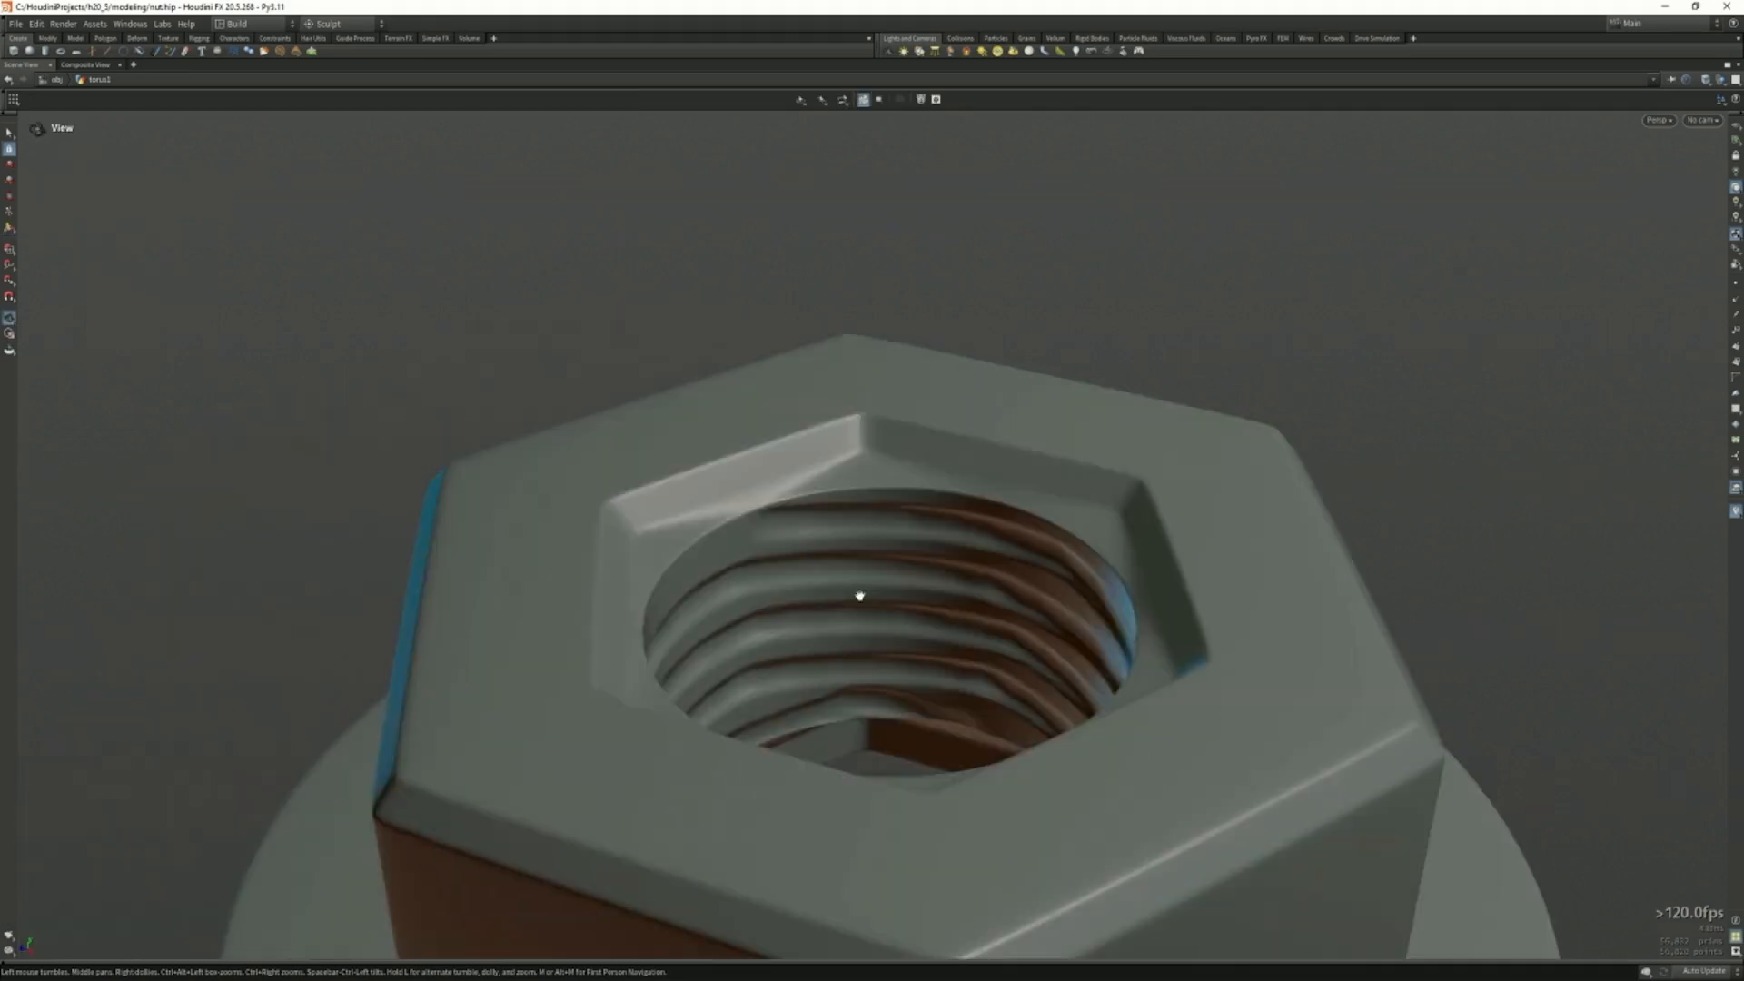
{"action": "mouse_move", "coordinate": [766, 501]}
{"action": "left_mouse_down"}
{"action": "mouse_move", "coordinate": [517, 545]}
{"action": "mouse_move", "coordinate": [918, 553]}
{"action": "left_mouse_up"}
{"action": "right_click_drag", "start_coordinate": [918, 554], "coordinate": [739, 575], "text": "alt"}
{"action": "middle_click_drag", "start_coordinate": [894, 554], "coordinate": [799, 458], "text": "alt"}
{"action": "right_click_drag", "start_coordinate": [799, 458], "coordinate": [727, 447], "text": "alt"}
{"action": "mouse_move", "coordinate": [857, 518]}
{"action": "left_mouse_down", "text": "alt"}
{"action": "mouse_move", "coordinate": [825, 569]}
{"action": "mouse_move", "coordinate": [801, 565]}
{"action": "left_mouse_up", "text": "alt"}
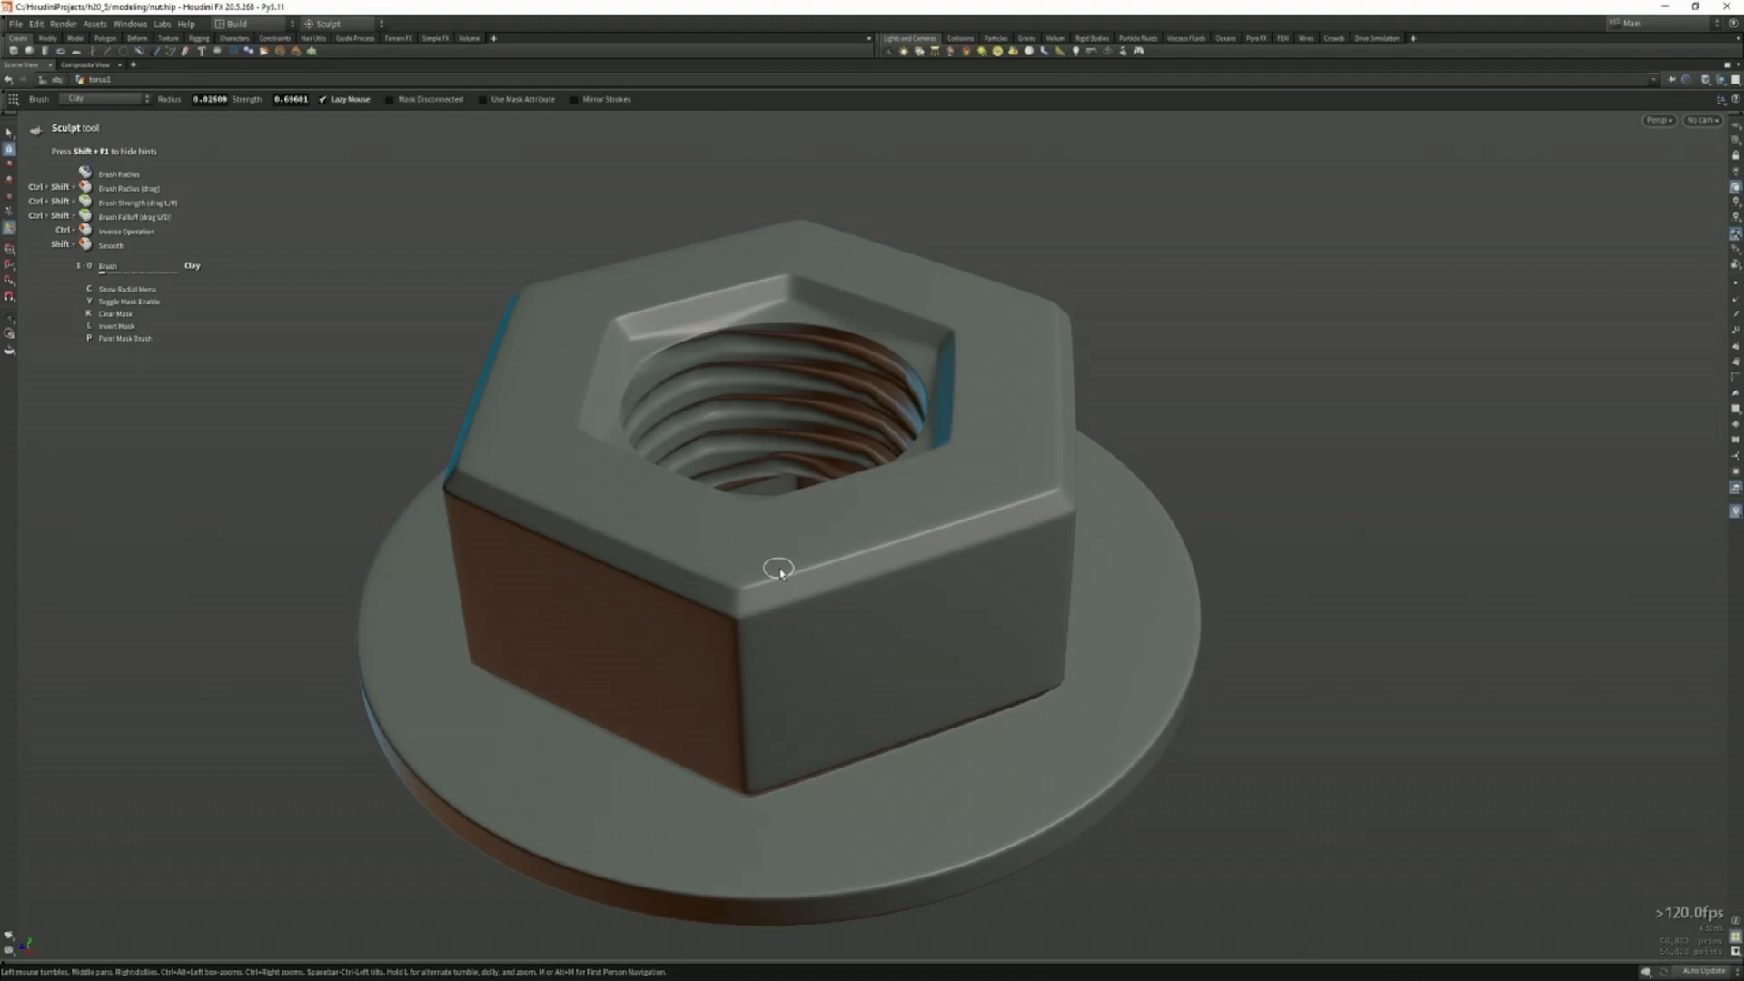
Switch to the Flatten brush with a radius of about 0.032 and a strength of 1.
{"action": "key", "text": "c"}
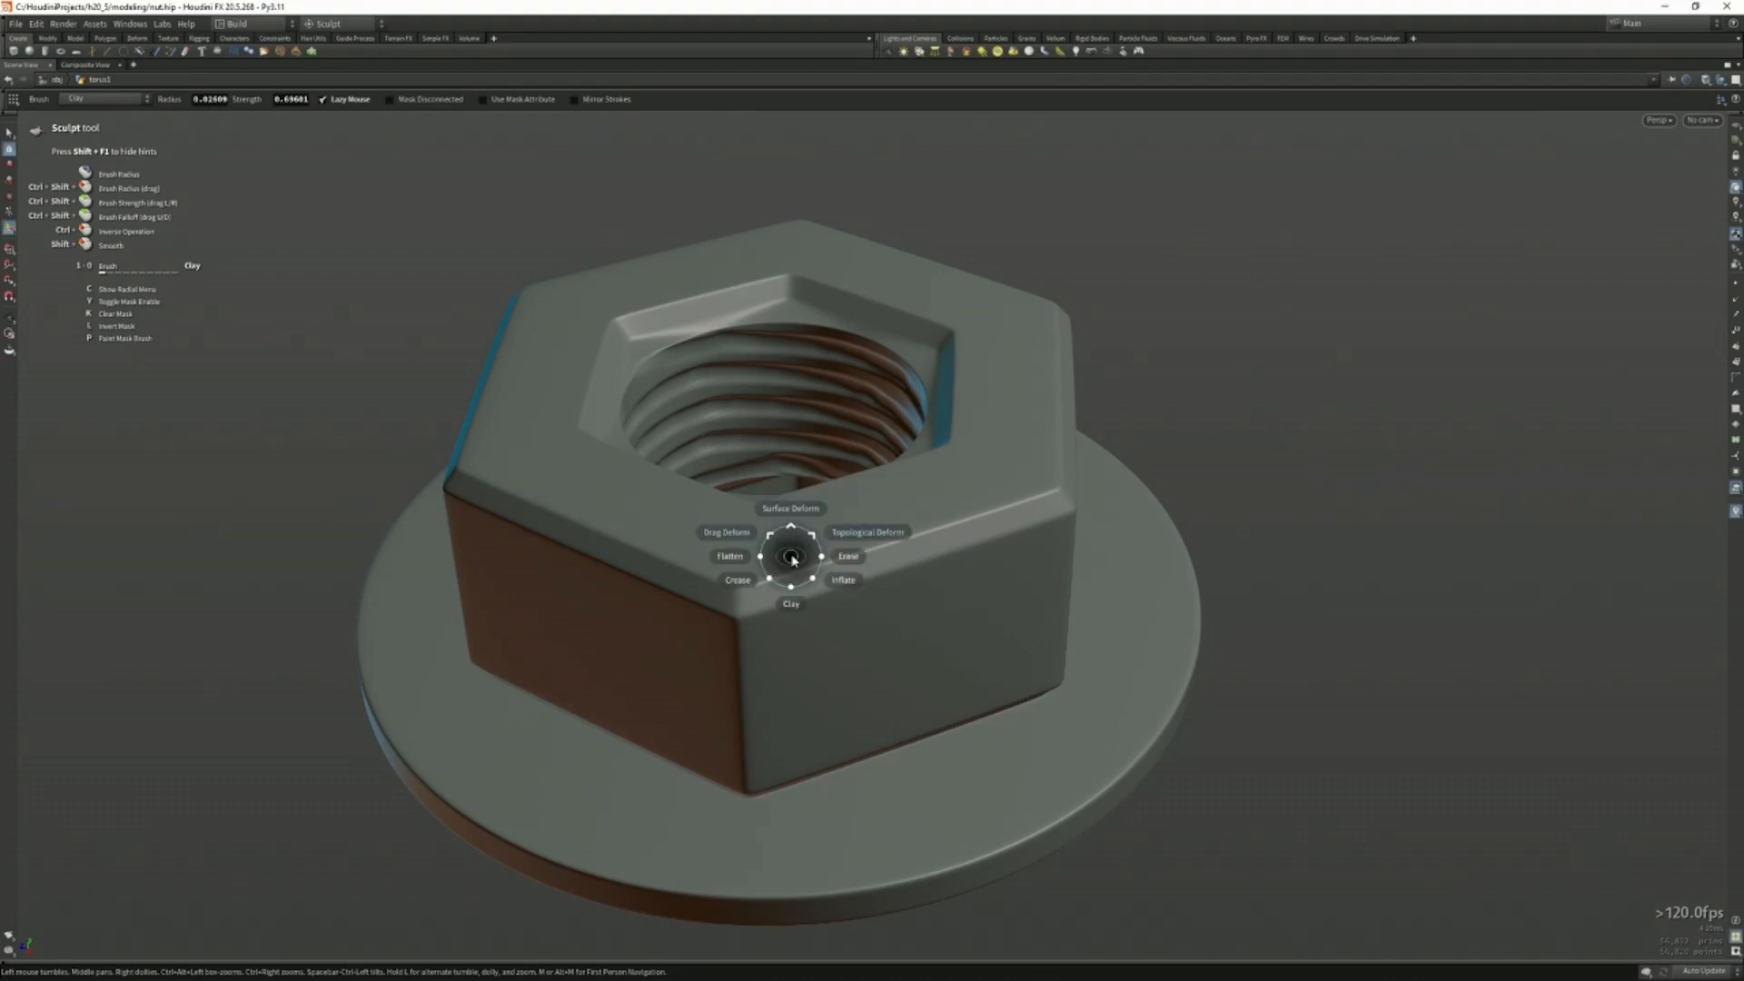
{"action": "left_click", "coordinate": [732, 558]}
{"action": "right_click_drag", "start_coordinate": [716, 612], "coordinate": [993, 581], "text": "alt"}
{"action": "left_click_drag", "start_coordinate": [692, 578], "coordinate": [782, 554], "text": "alt"}
{"action": "scroll", "coordinate": [743, 576], "scroll_direction": "up", "scroll_amount": 2}
{"action": "middle_click_drag", "start_coordinate": [749, 568], "coordinate": [1390, 463], "text": "ctrl+shift"}
Flatten the corners on the upper rim of the nut's hexagonal head.
{"action": "mouse_move", "coordinate": [747, 559]}
{"action": "left_mouse_down"}
{"action": "mouse_move", "coordinate": [782, 572]}
{"action": "mouse_move", "coordinate": [694, 581]}
{"action": "mouse_move", "coordinate": [738, 586]}
{"action": "mouse_move", "coordinate": [788, 551]}
{"action": "mouse_move", "coordinate": [712, 569]}
{"action": "mouse_move", "coordinate": [1003, 542]}
{"action": "mouse_move", "coordinate": [1118, 503]}
{"action": "mouse_move", "coordinate": [759, 591]}
{"action": "left_mouse_up"}
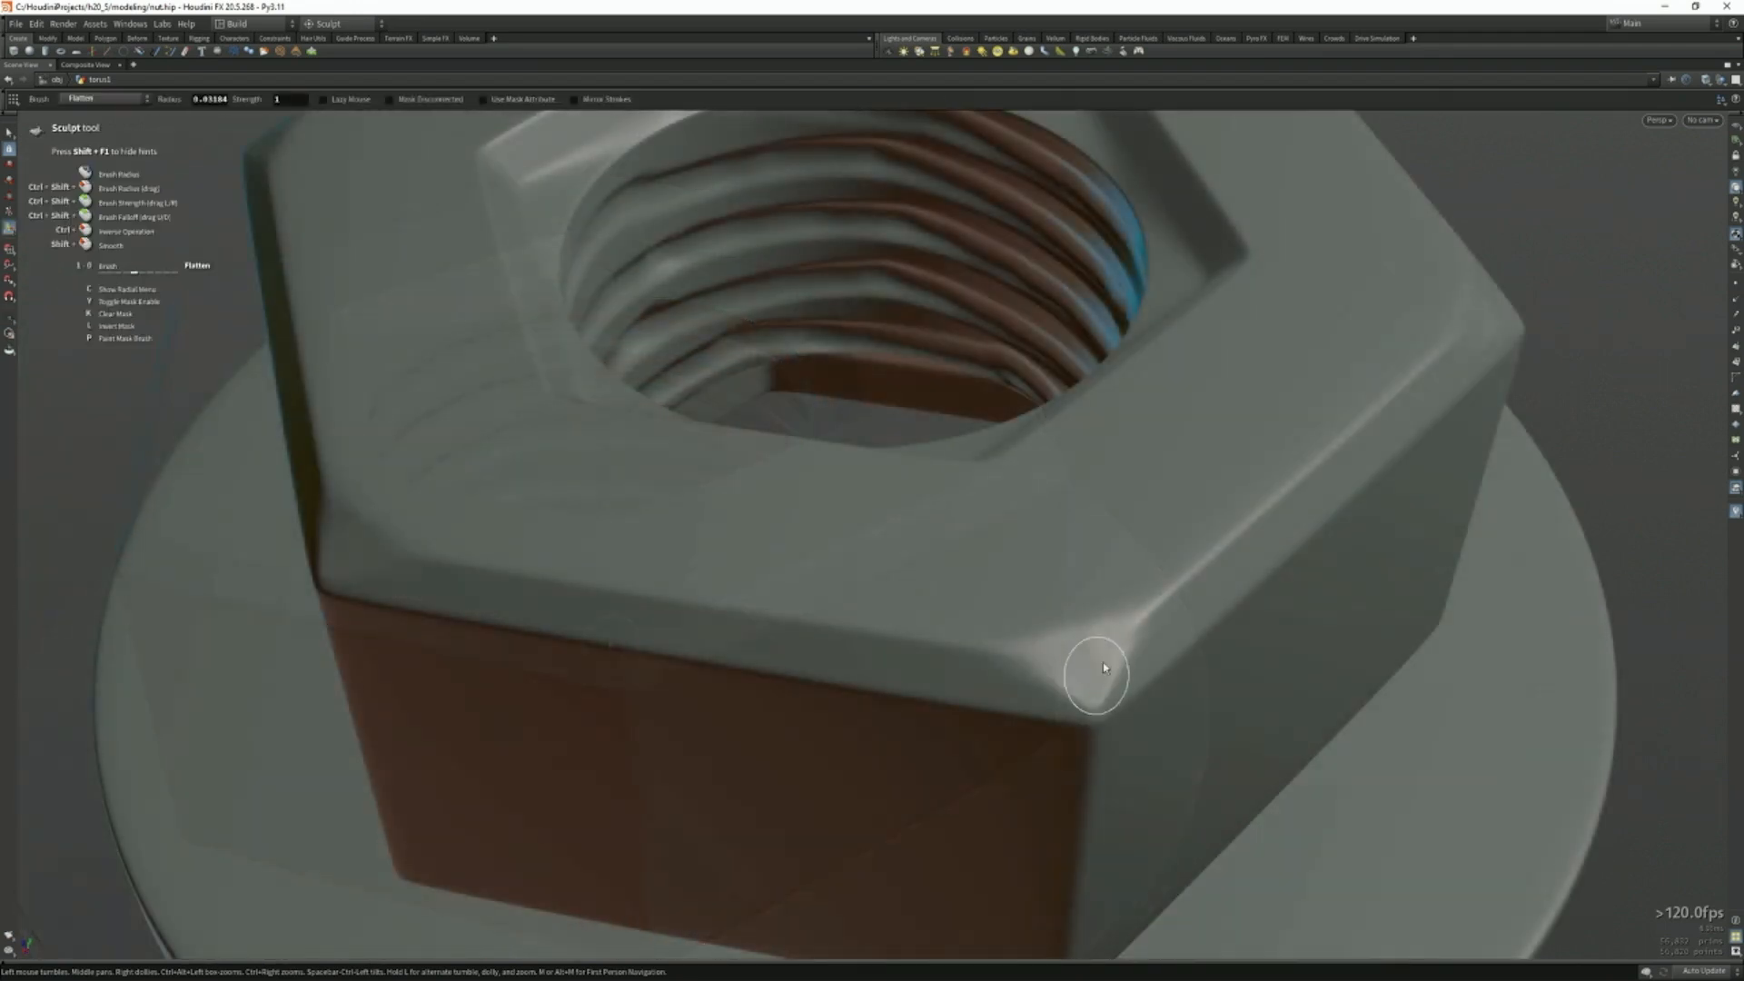
{"action": "mouse_move", "coordinate": [1104, 667]}
{"action": "left_mouse_down"}
{"action": "mouse_move", "coordinate": [1063, 682]}
{"action": "mouse_move", "coordinate": [1083, 634]}
{"action": "mouse_move", "coordinate": [1130, 627]}
{"action": "mouse_move", "coordinate": [1091, 708]}
{"action": "mouse_move", "coordinate": [1033, 618]}
{"action": "left_mouse_up"}
{"action": "right_click_drag", "start_coordinate": [1033, 618], "coordinate": [977, 634], "text": "alt"}
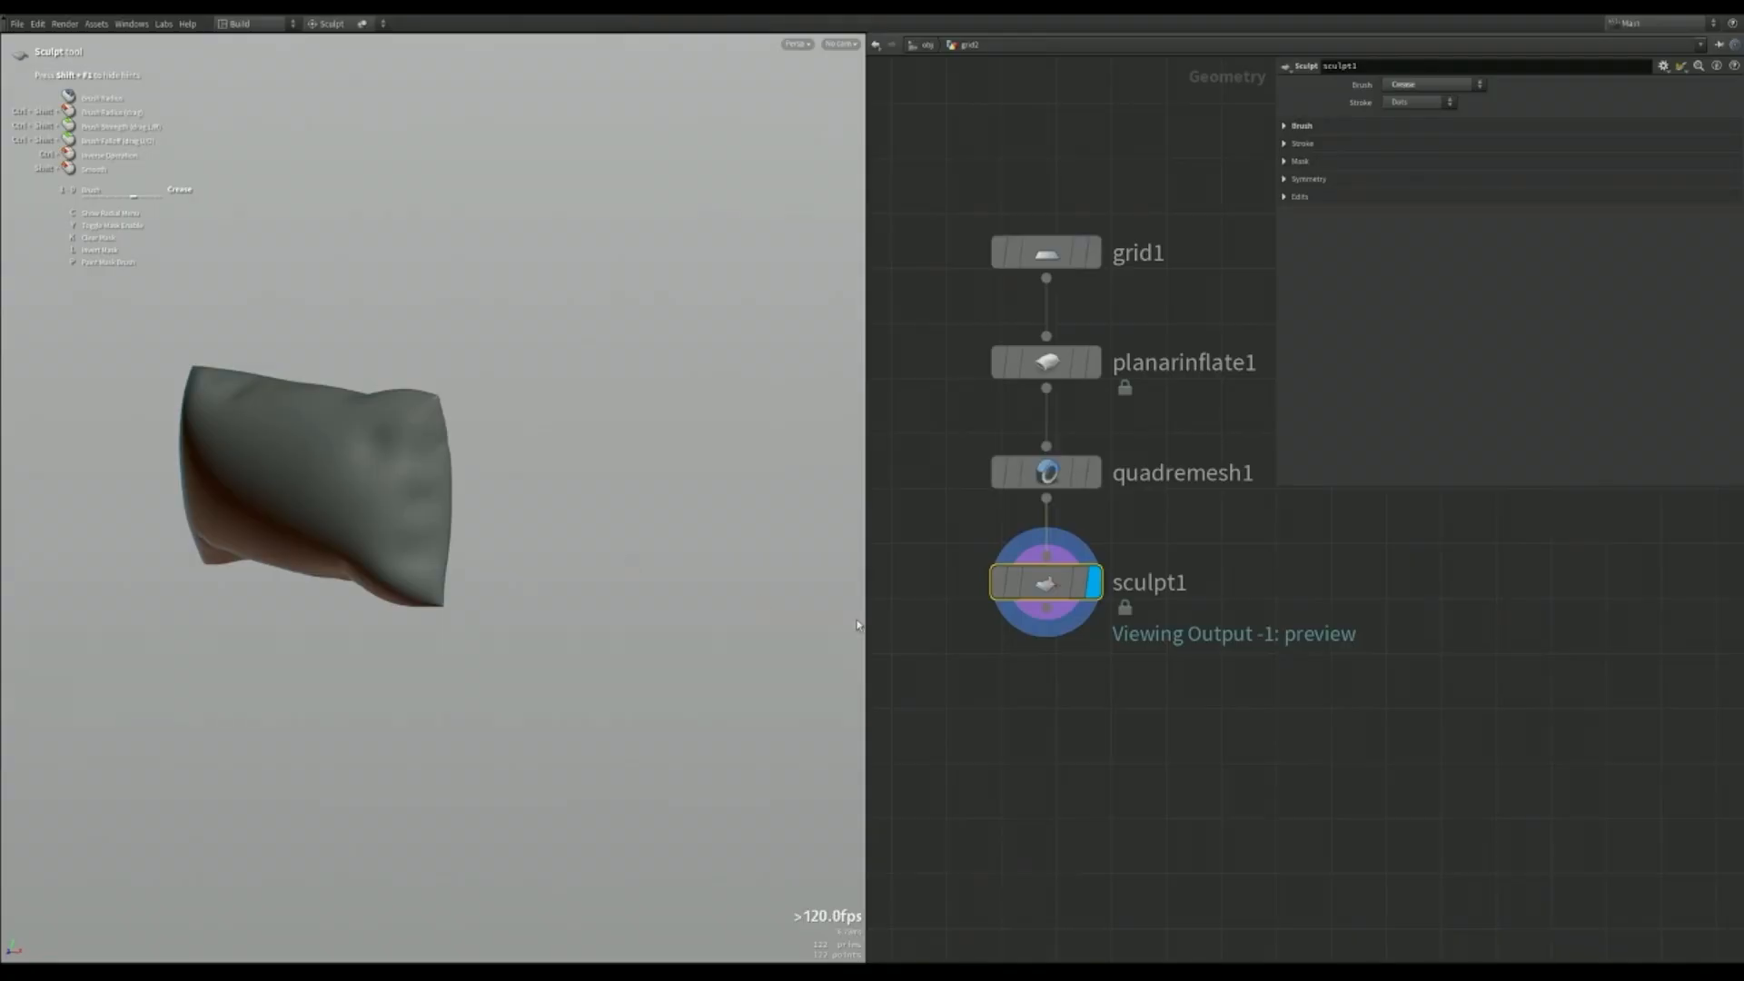
Add Wrinkle Deformer and Bend nodes after sculpt1, with the sculpt feeding both and the bend feeding the deformer's second input.
{"action": "key", "text": "Tab"}
{"action": "type", "text": "wrin"}
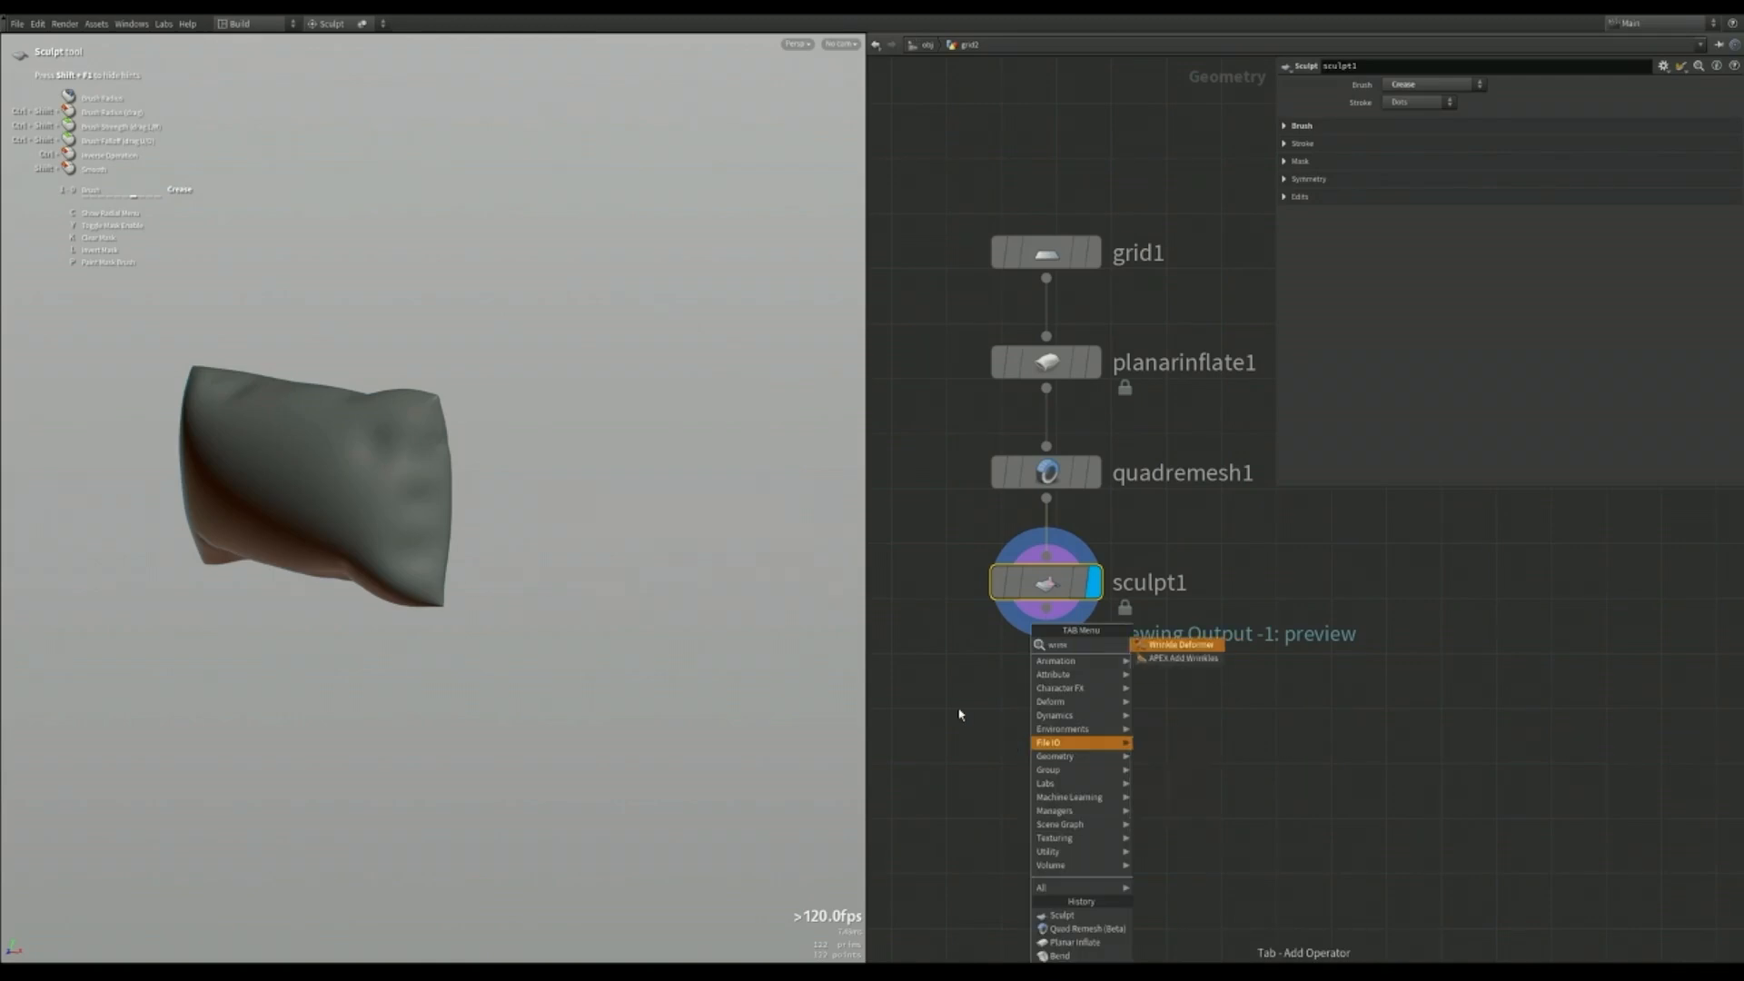
{"action": "key", "text": "Return"}
{"action": "key", "text": "Tab"}
{"action": "type", "text": "bend"}
{"action": "key", "text": "Return"}
{"action": "left_click", "coordinate": [1077, 701]}
{"action": "left_click_drag", "start_coordinate": [1072, 647], "coordinate": [1029, 886]}
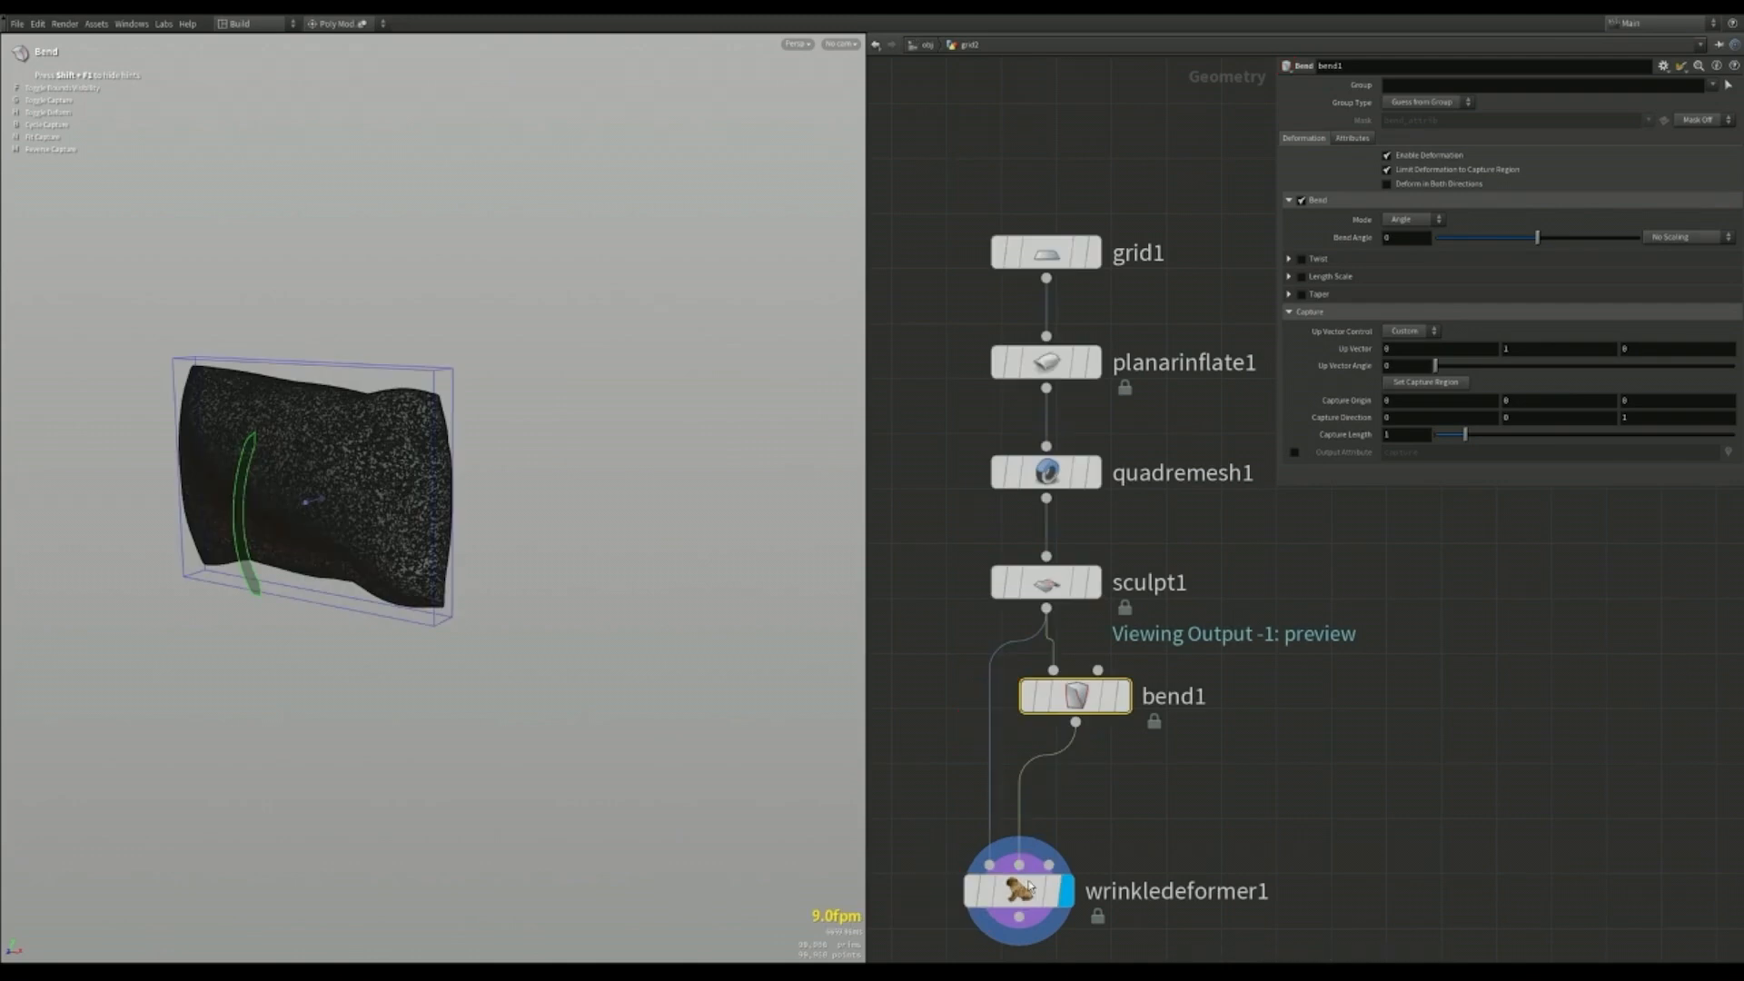
Define the bend's capture region across the full width of the pillow in the top view.
{"action": "left_click", "coordinate": [1415, 385]}
{"action": "middle_click_drag", "start_coordinate": [405, 501], "coordinate": [589, 549], "text": "alt"}
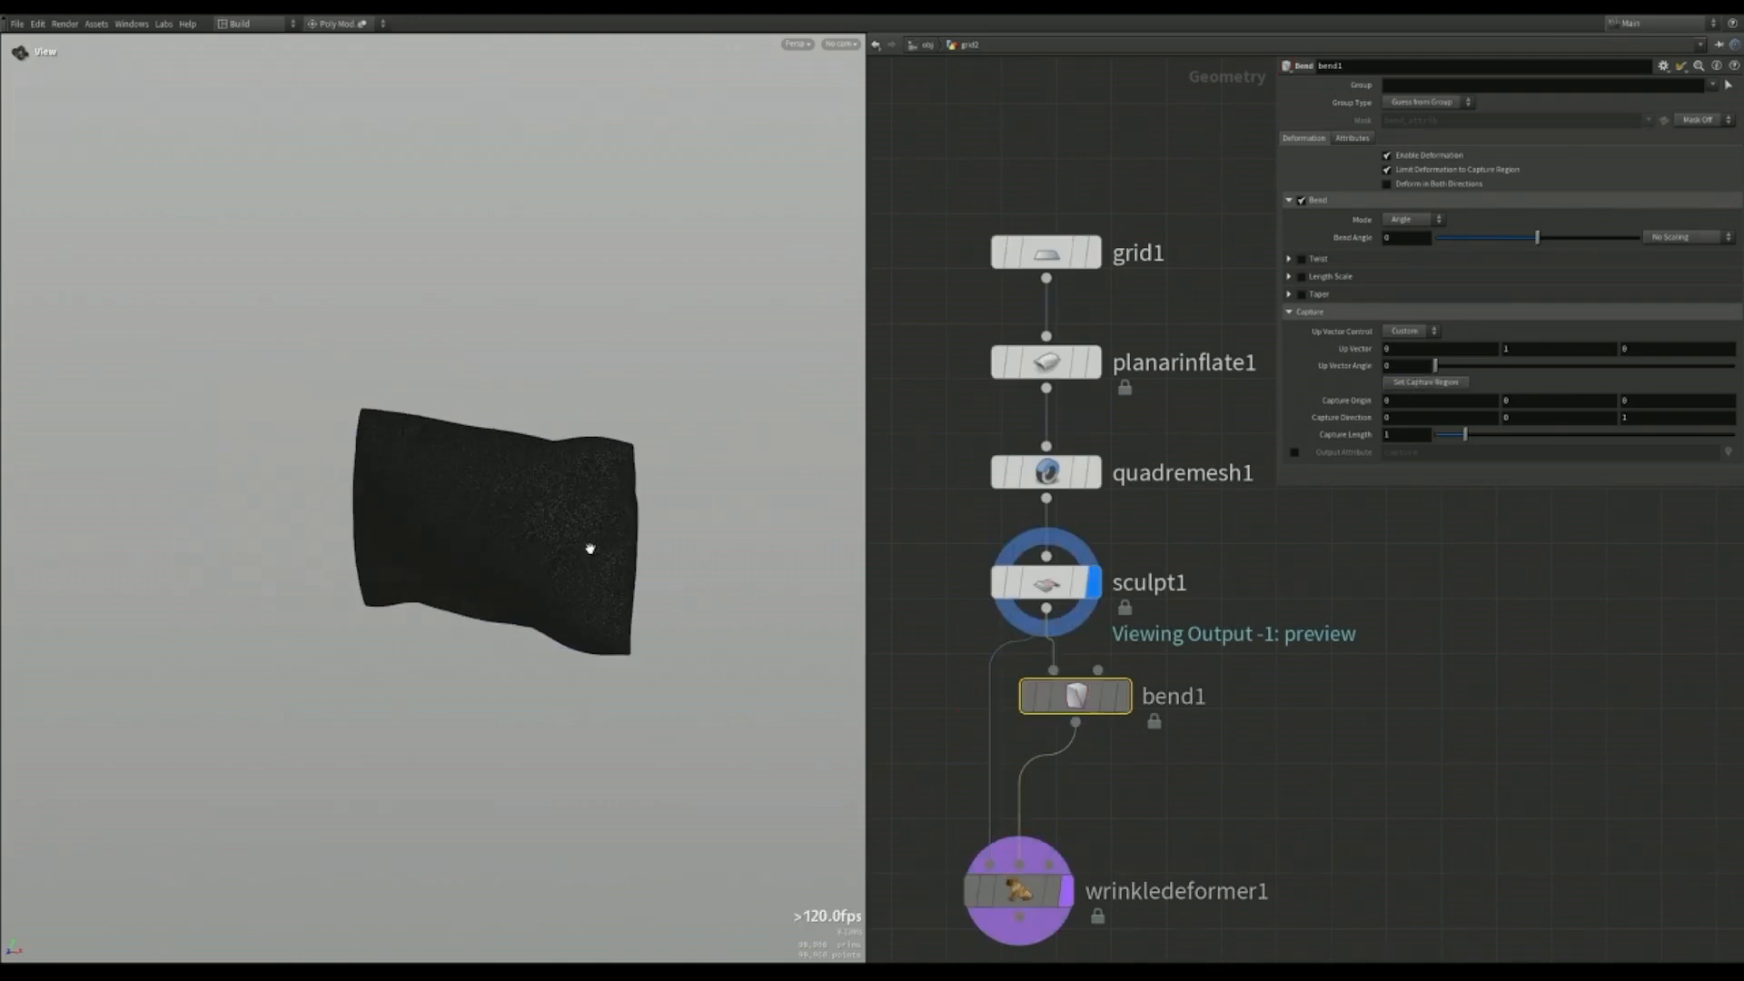
{"action": "key", "text": "space+2"}
{"action": "left_click_drag", "start_coordinate": [107, 547], "coordinate": [701, 550]}
{"action": "key", "text": "space+1"}
Adjust the bend angle, enable Twist on the Bend node and tune the twist amount.
{"action": "left_click_drag", "start_coordinate": [1538, 238], "coordinate": [1435, 239]}
{"action": "left_click", "coordinate": [1302, 259]}
{"action": "left_click_drag", "start_coordinate": [1542, 284], "coordinate": [1440, 284]}
{"action": "left_click_drag", "start_coordinate": [930, 802], "coordinate": [1045, 900]}
{"action": "scroll", "coordinate": [473, 518], "scroll_direction": "up", "scroll_amount": 4}
{"action": "left_click", "coordinate": [1100, 697]}
{"action": "left_click_drag", "start_coordinate": [1441, 284], "coordinate": [1507, 284]}
Set the Wrinkle Deformer's Neighbor Distance to 8 and its Rest Length Scale to 0.85.
{"action": "left_click_drag", "start_coordinate": [917, 826], "coordinate": [1035, 893]}
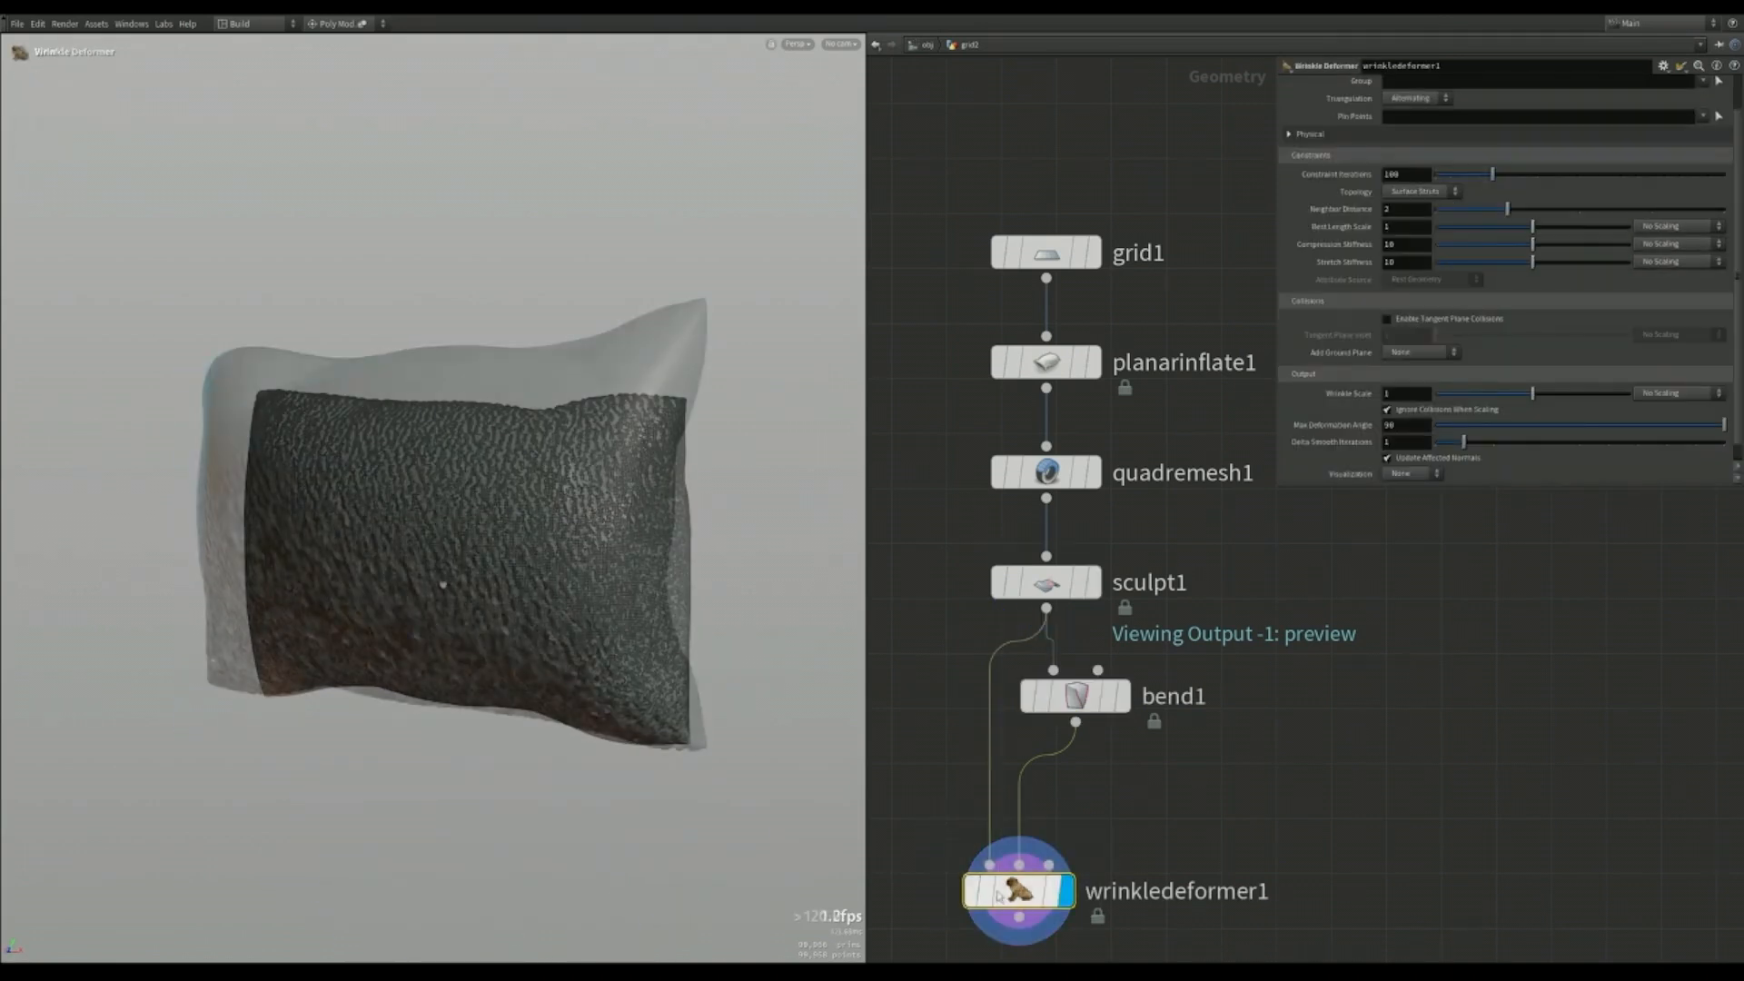
{"action": "left_click_drag", "start_coordinate": [1394, 210], "coordinate": [1361, 212]}
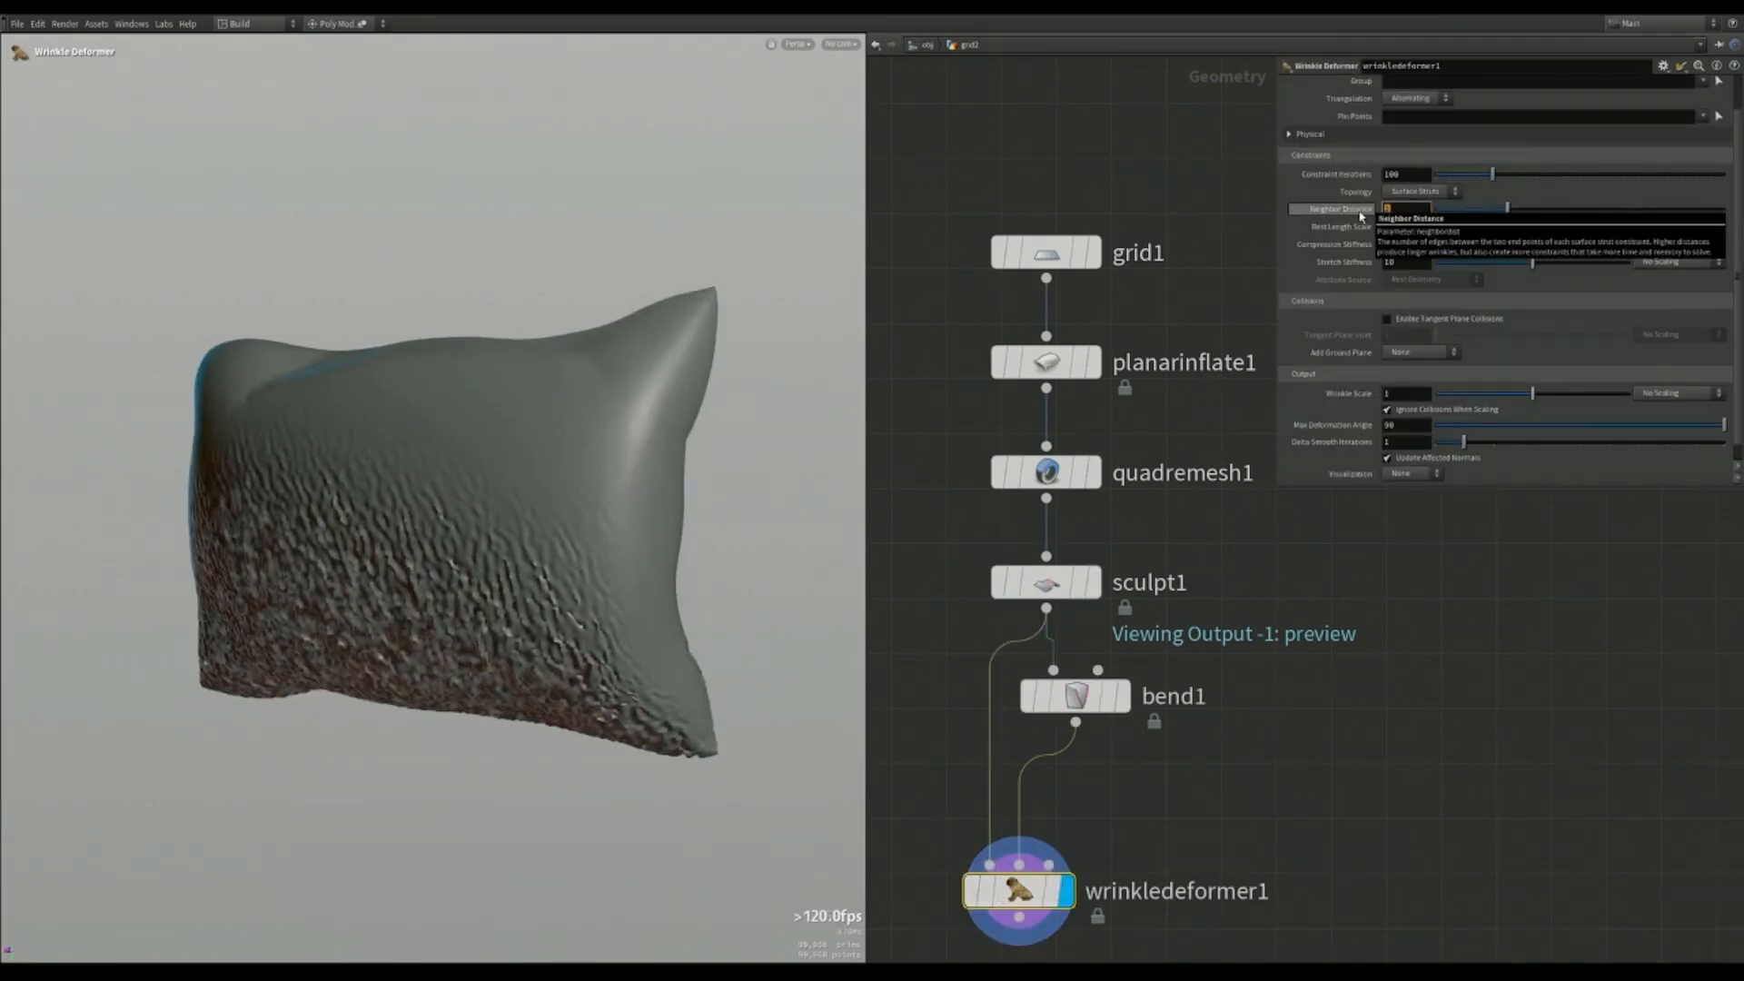
{"action": "type", "text": "6"}
{"action": "key", "text": "Tab"}
{"action": "type", "text": "0.85"}
{"action": "key", "text": "Return"}
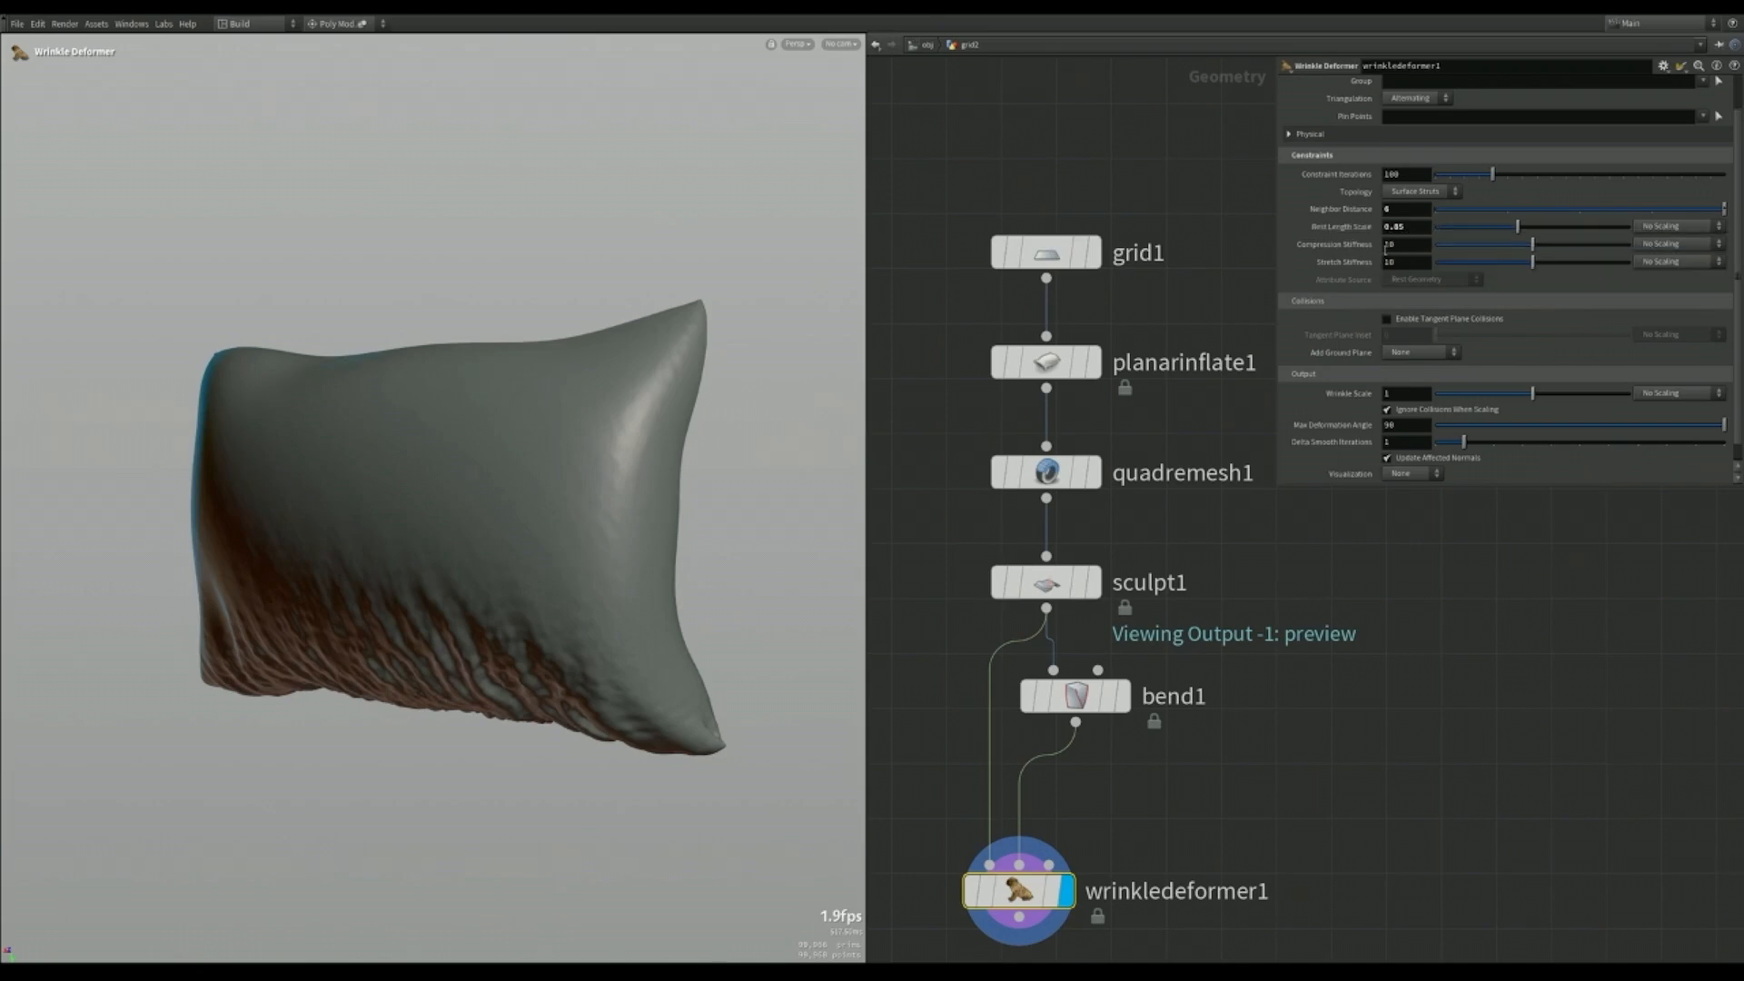
Refine further Wrinkle Deformer settings with values of 0.7 and 8.
{"action": "scroll", "coordinate": [1365, 345], "scroll_direction": "down", "scroll_amount": 1}
{"action": "type", "text": "0.7"}
{"action": "key", "text": "Return"}
{"action": "left_click_drag", "start_coordinate": [1393, 375], "coordinate": [1366, 427]}
{"action": "type", "text": "8"}
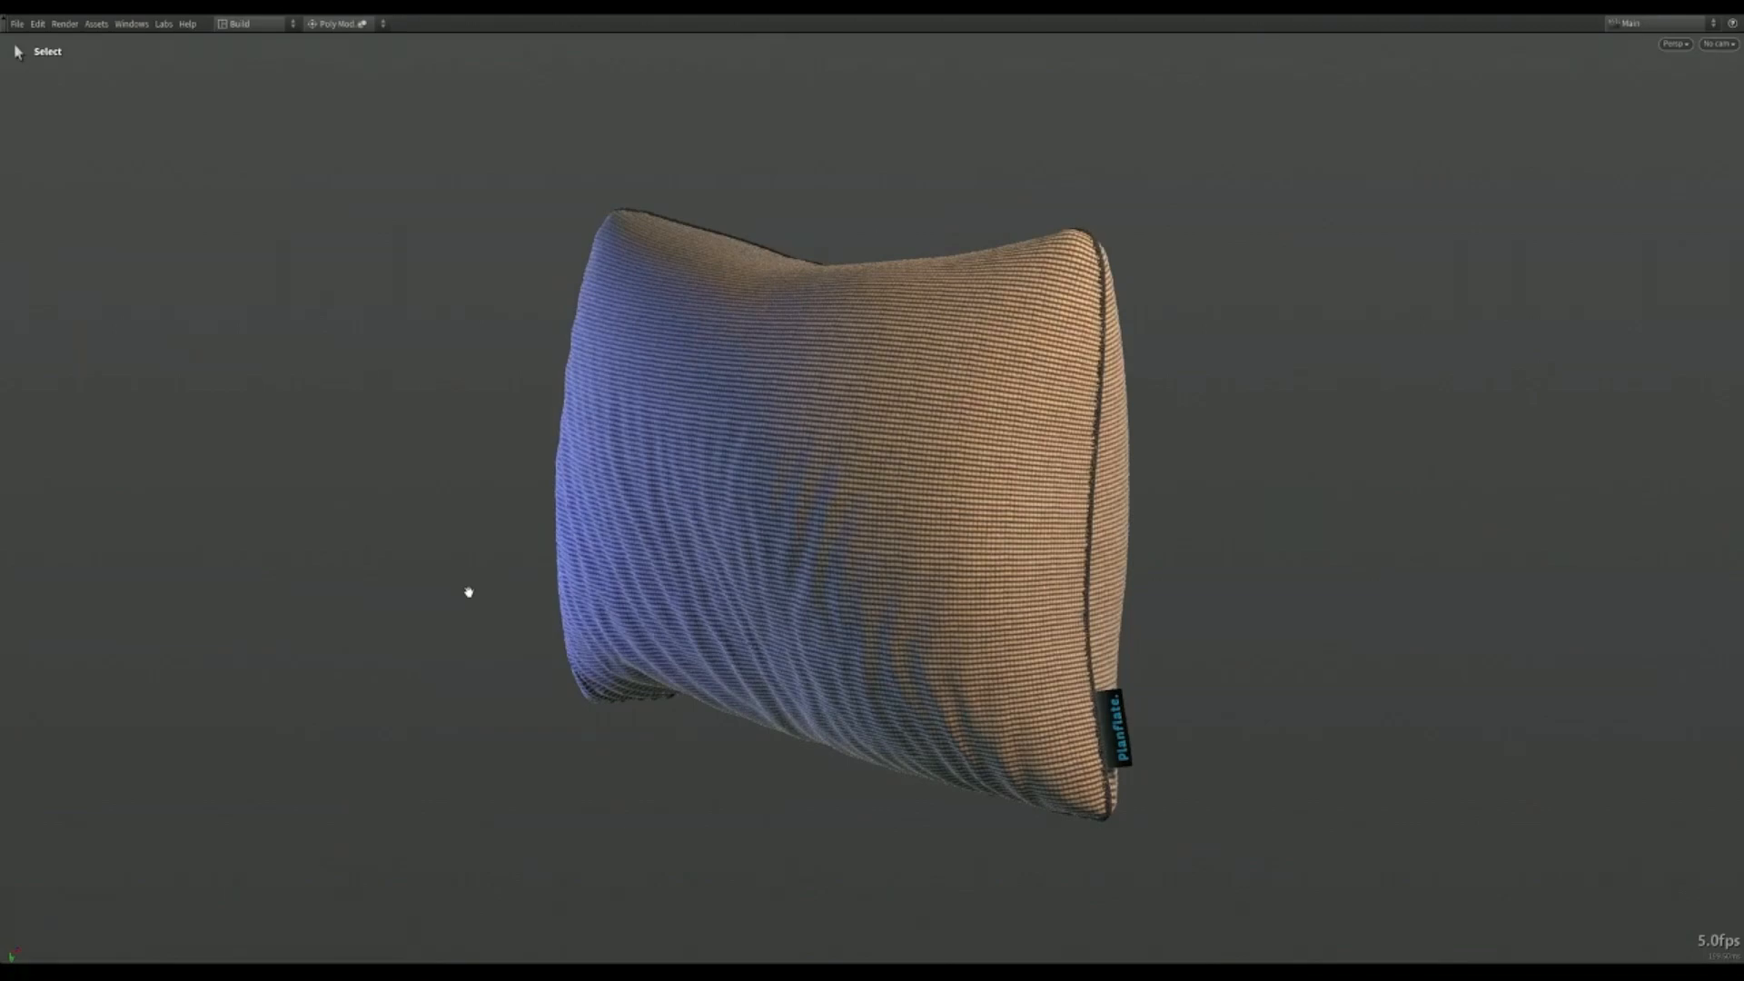
Examine the wrinkles across the front of the textured pillow from a closer angle.
{"action": "left_click_drag", "start_coordinate": [469, 593], "coordinate": [888, 612], "text": "alt"}
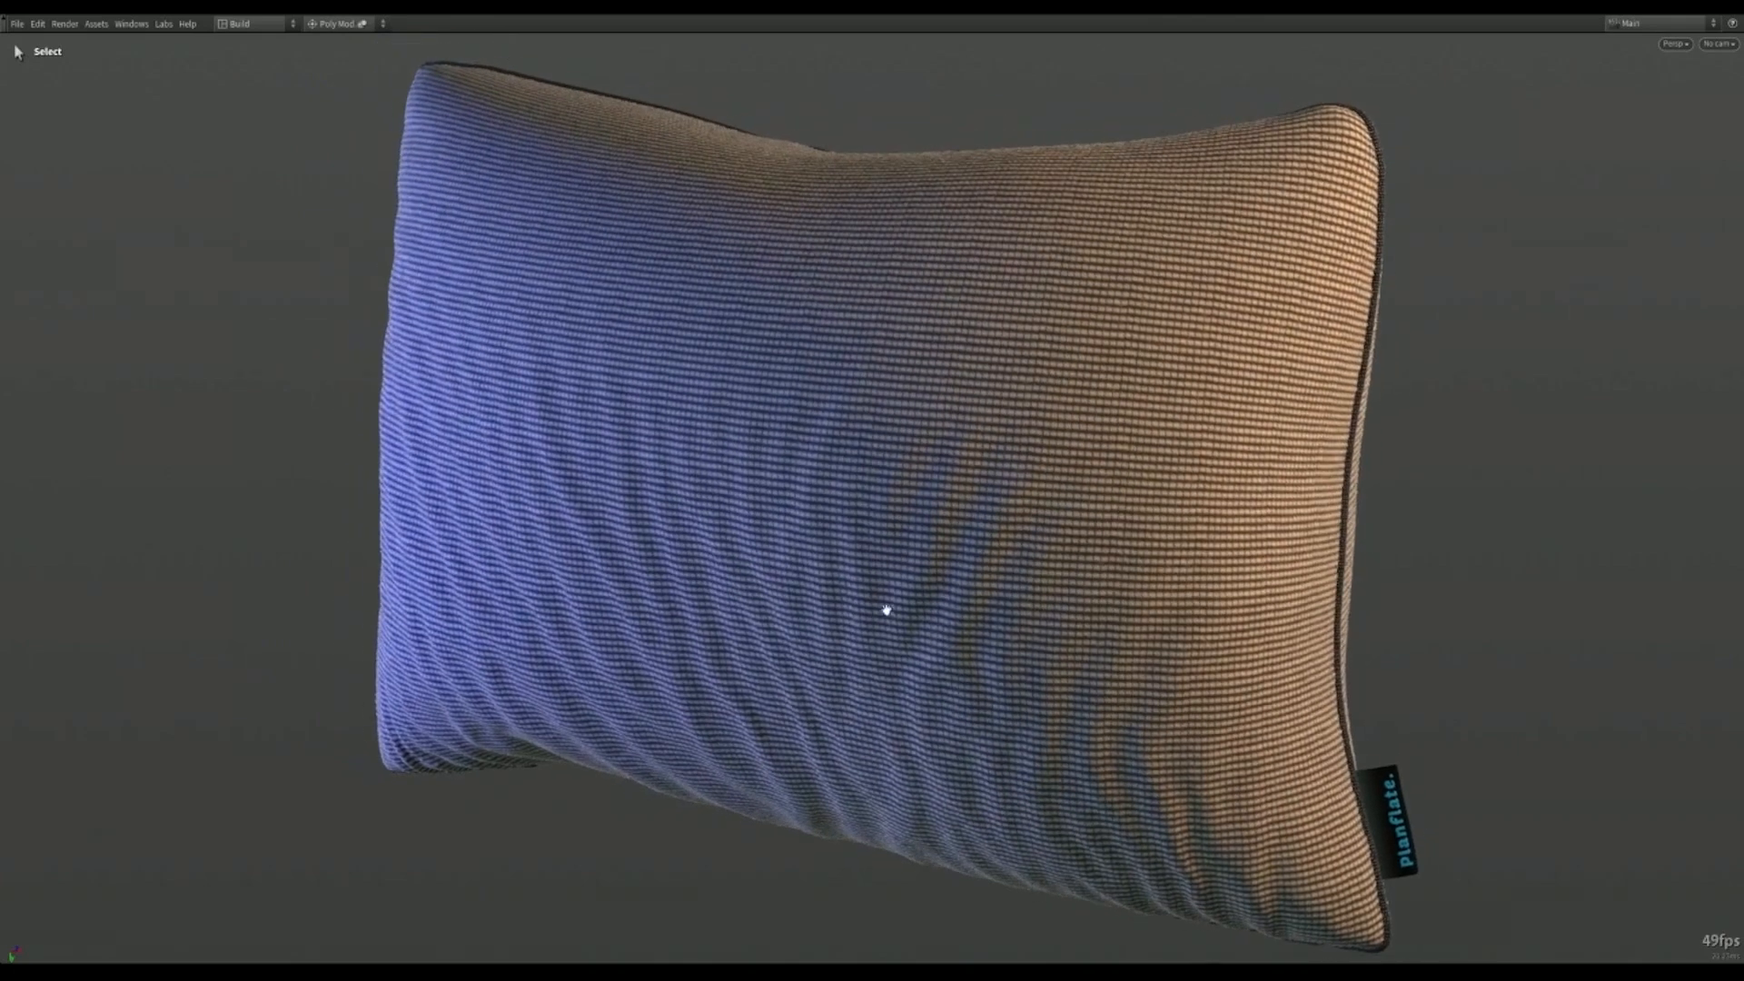
{"action": "left_click", "coordinate": [1674, 43]}
{"action": "left_click", "coordinate": [1659, 122]}
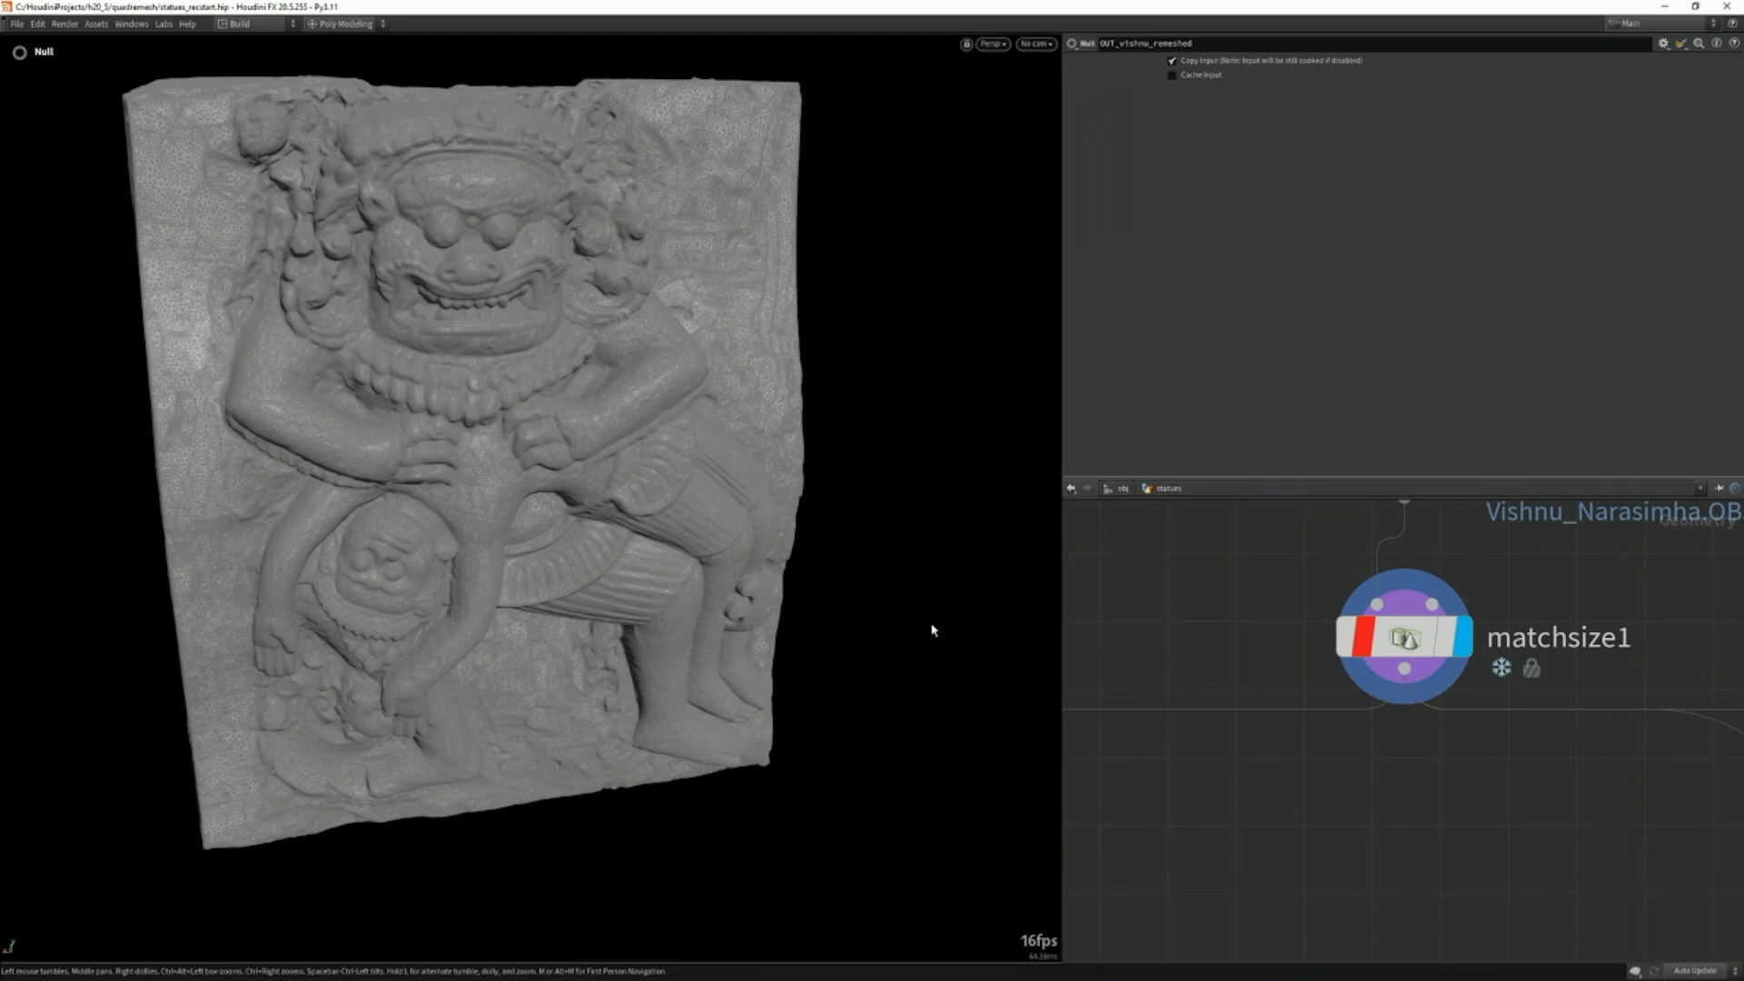
Display the group1, resample1 and orientalongcurve1 nodes in turn to inspect the statue's detail edges and guide curves.
{"action": "key", "text": "2"}
{"action": "left_click", "coordinate": [1272, 603]}
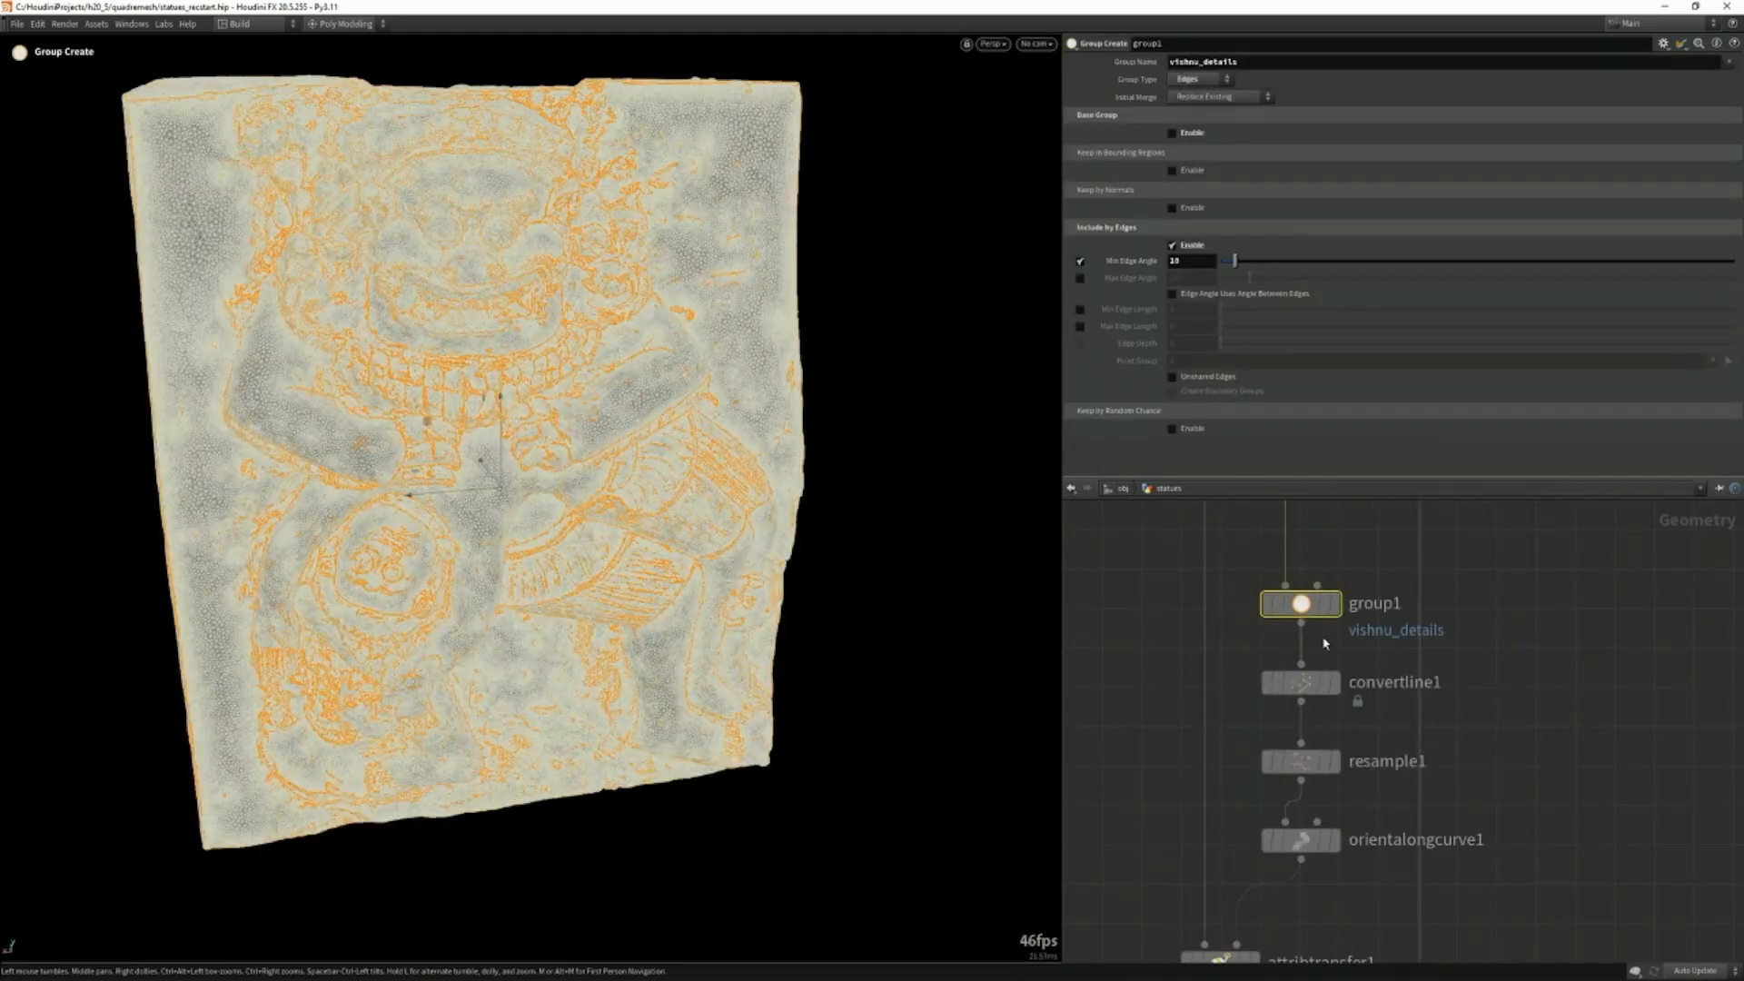
{"action": "left_click_drag", "start_coordinate": [854, 627], "coordinate": [721, 575]}
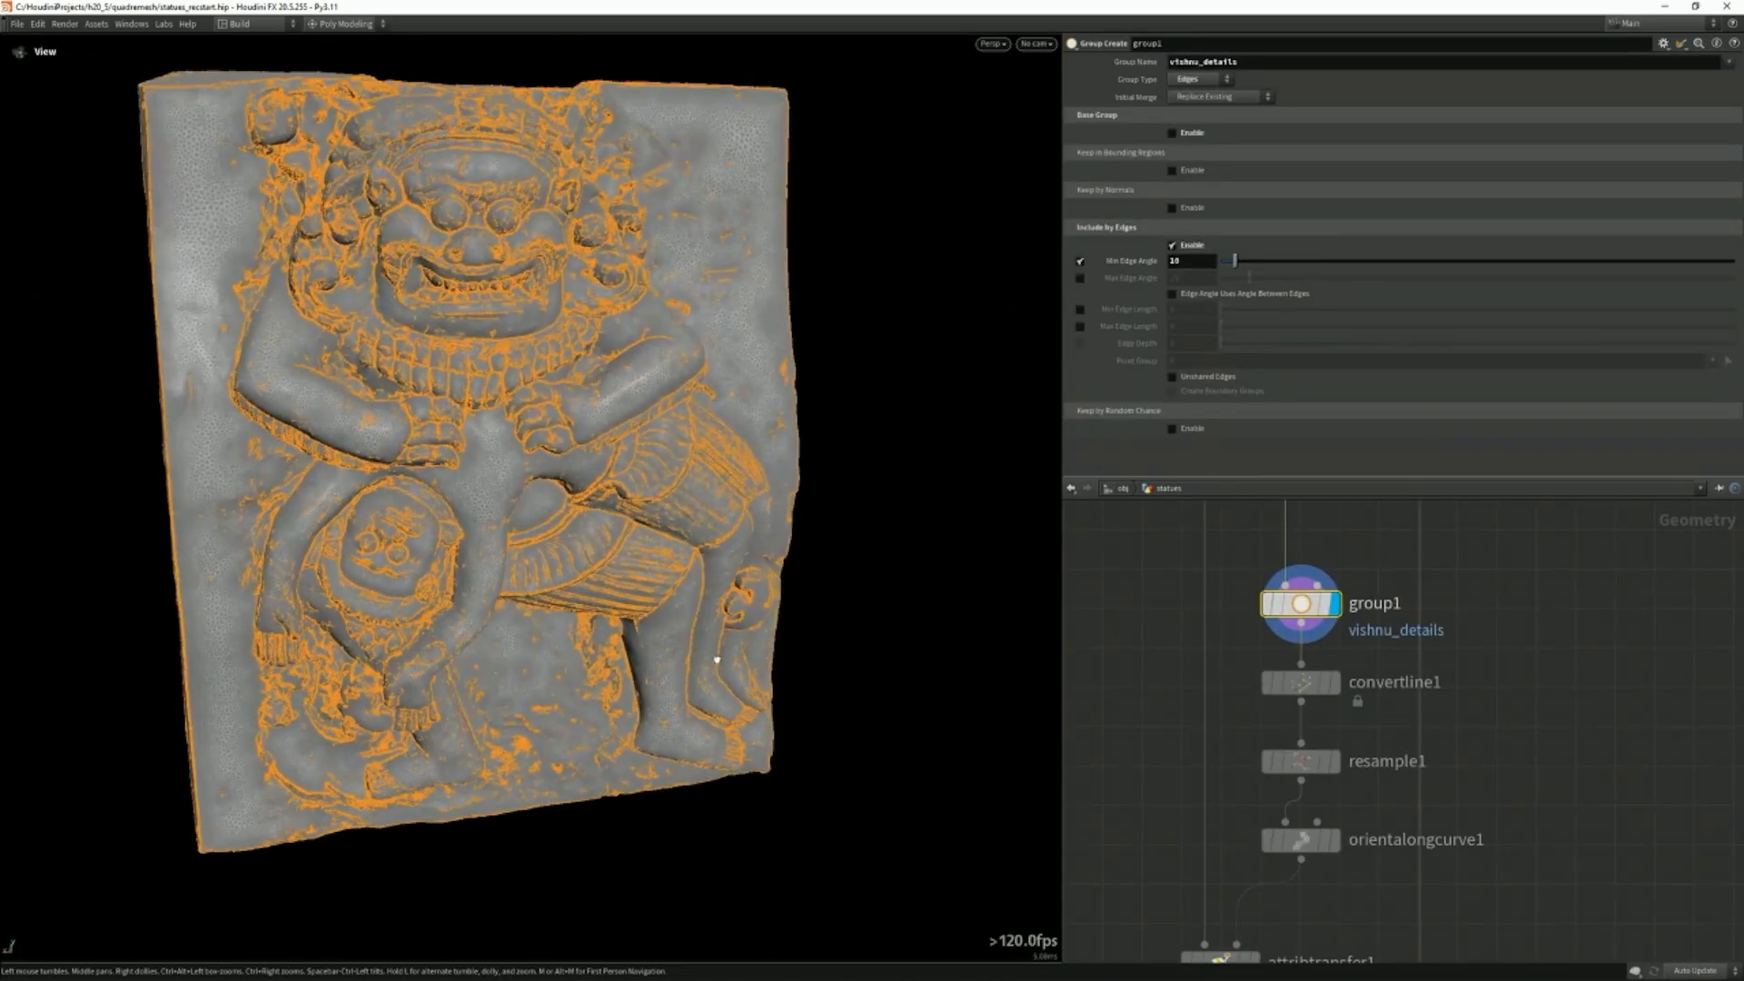
{"action": "left_click", "coordinate": [1336, 761]}
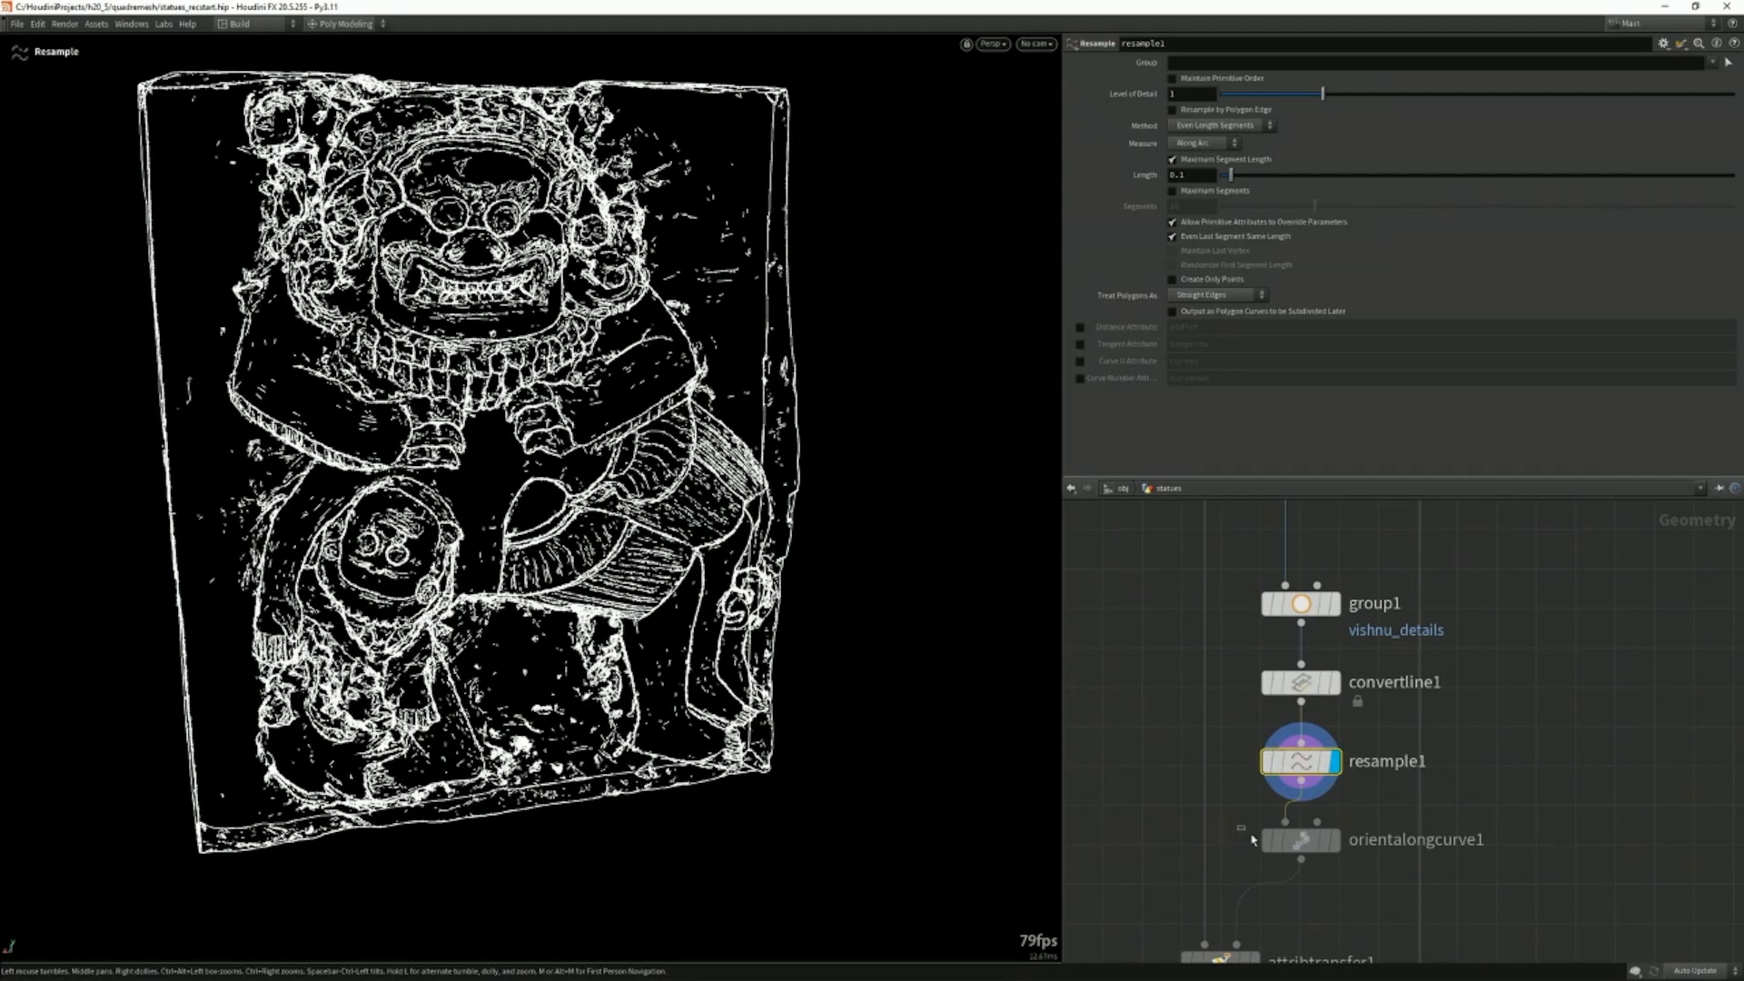
{"action": "left_click", "coordinate": [1334, 840]}
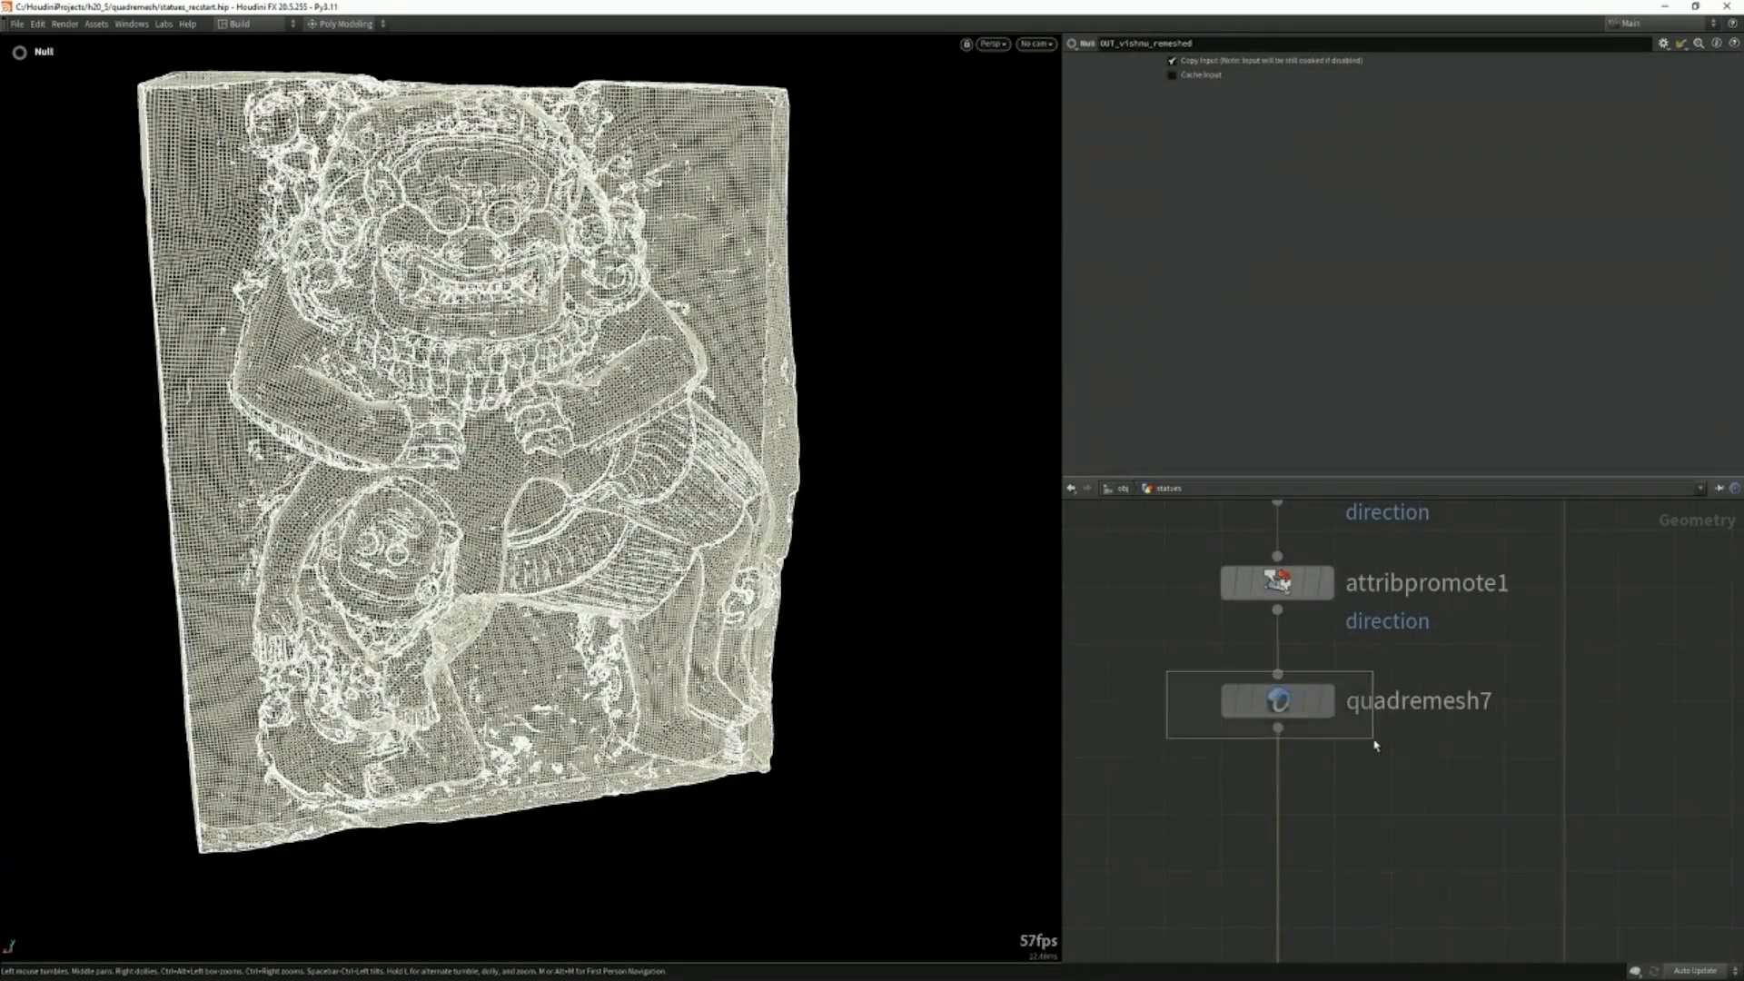
Display the quadremesh7 node and show its Guide settings under Alignment.
{"action": "left_click", "coordinate": [1308, 700]}
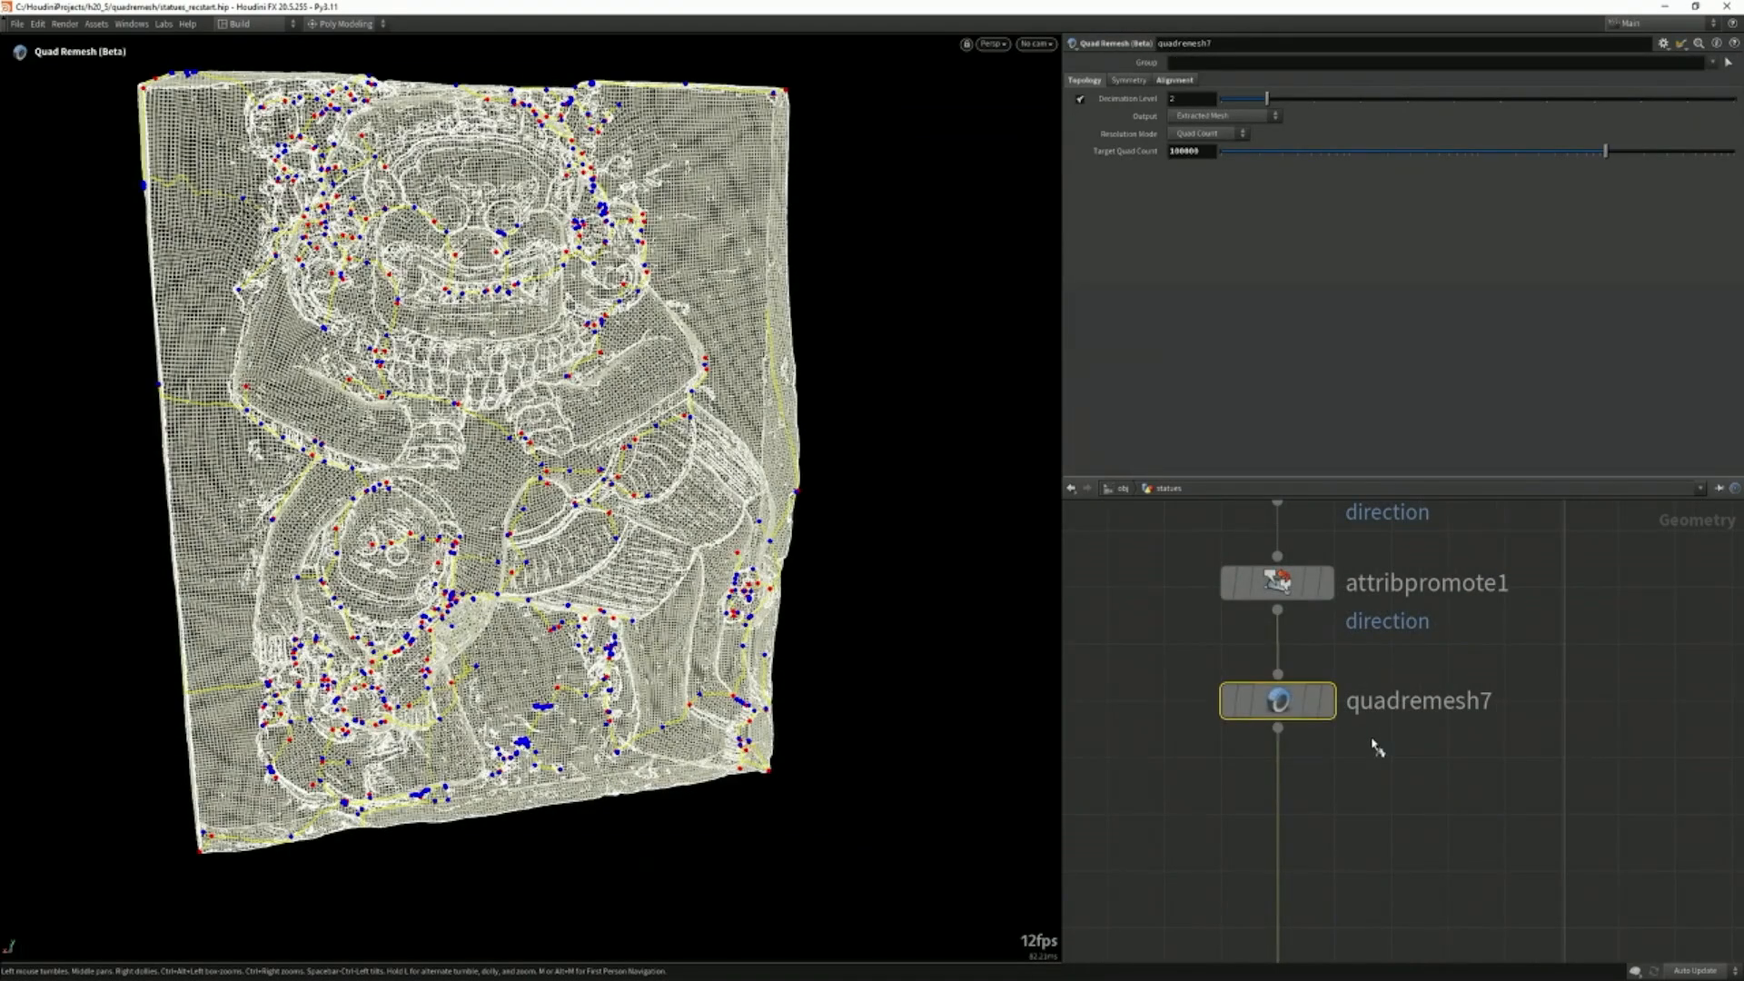
{"action": "left_click", "coordinate": [1185, 82]}
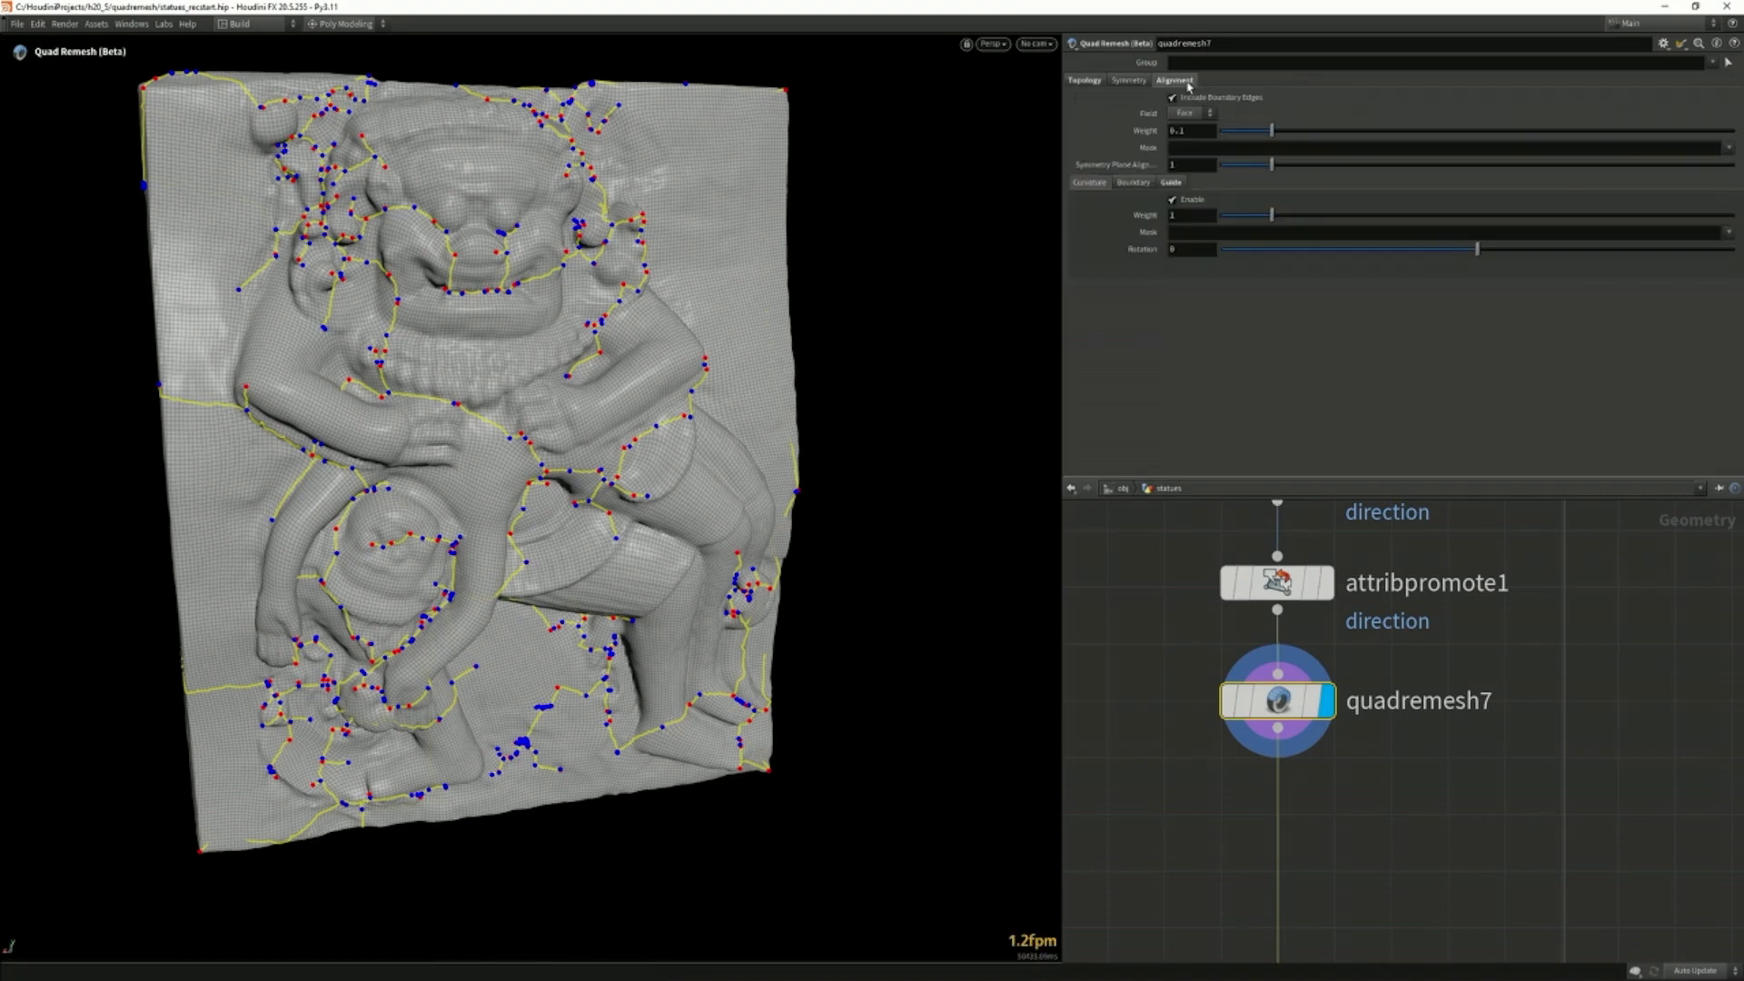
{"action": "left_click", "coordinate": [1171, 183]}
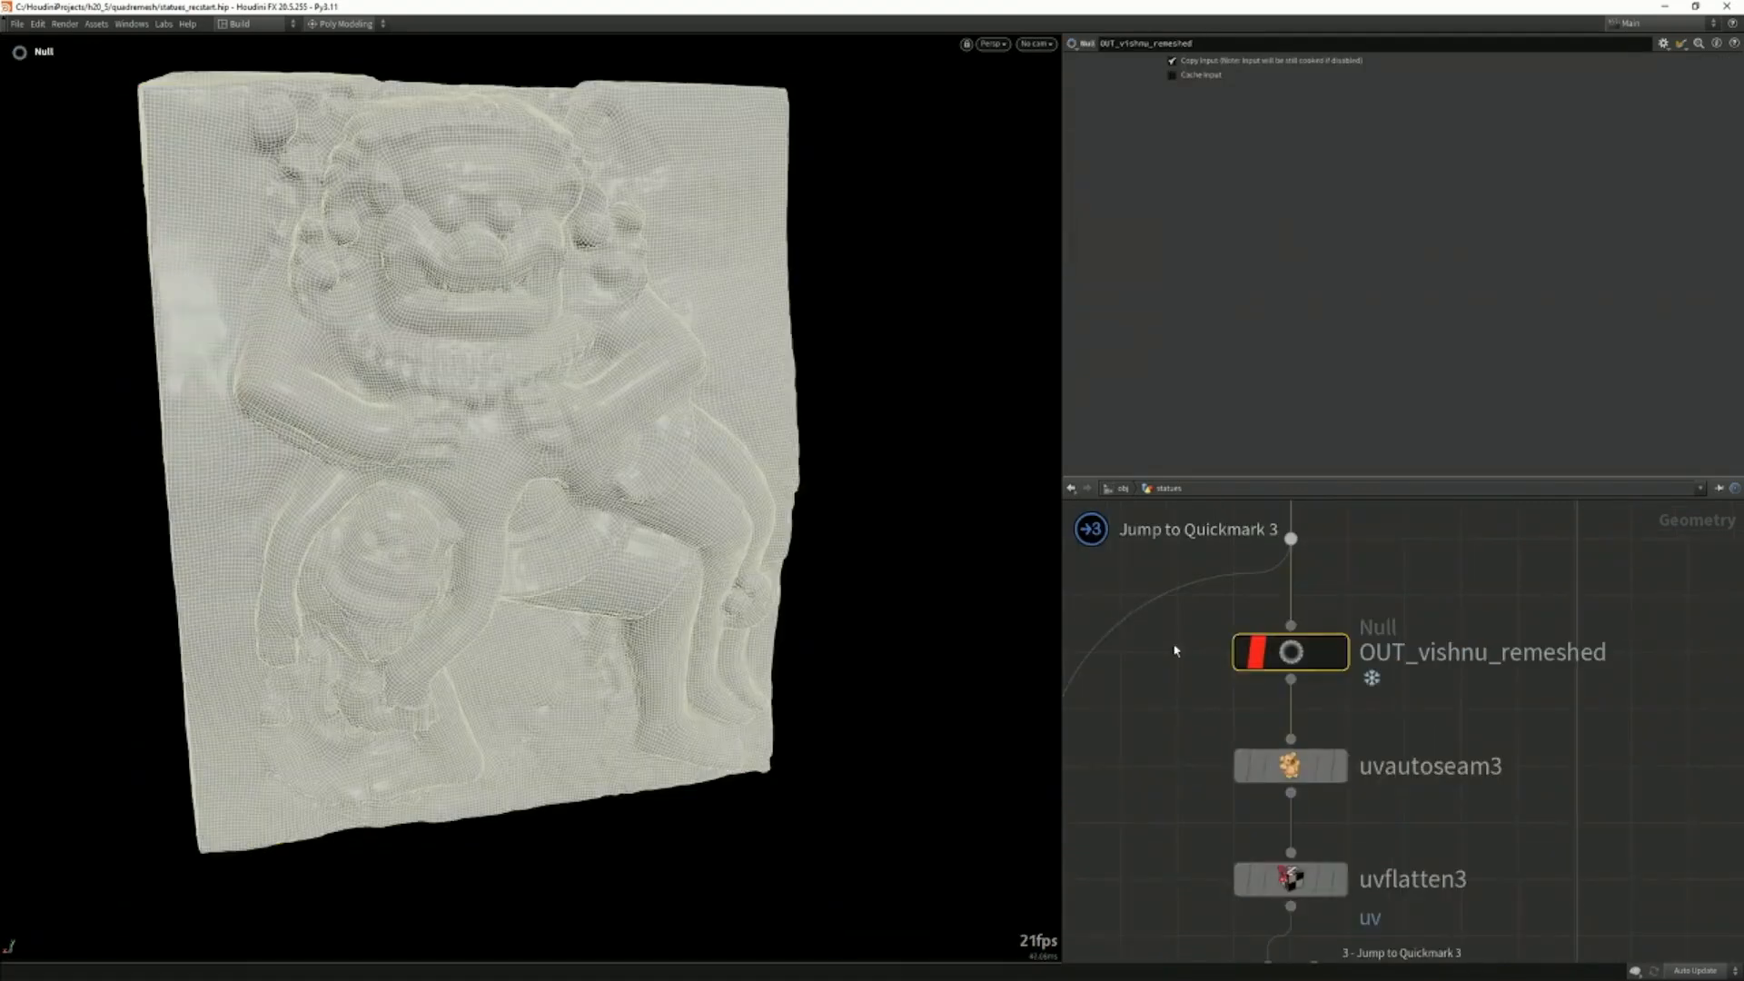
Display the OUT_vishnu_remeshed node and examine the quad flow on the statue up close.
{"action": "left_click", "coordinate": [1339, 666]}
{"action": "scroll", "coordinate": [689, 576], "scroll_direction": "up", "scroll_amount": 8}
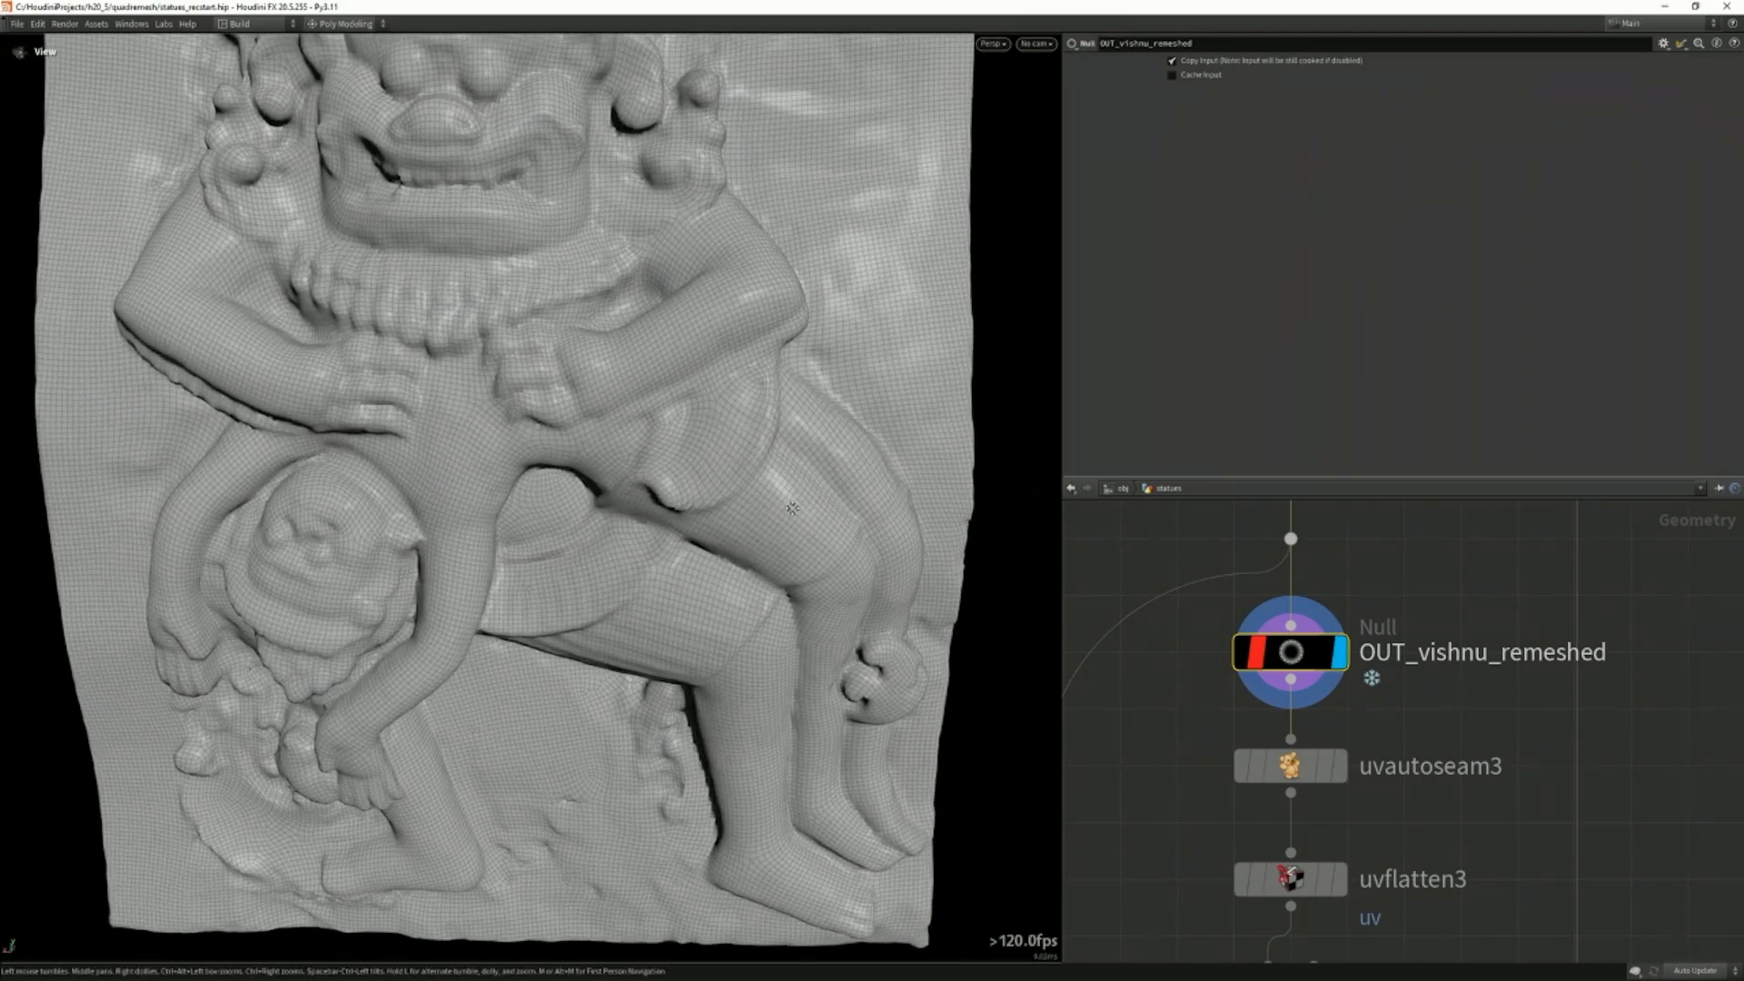
{"action": "middle_click_drag", "start_coordinate": [792, 509], "coordinate": [800, 511]}
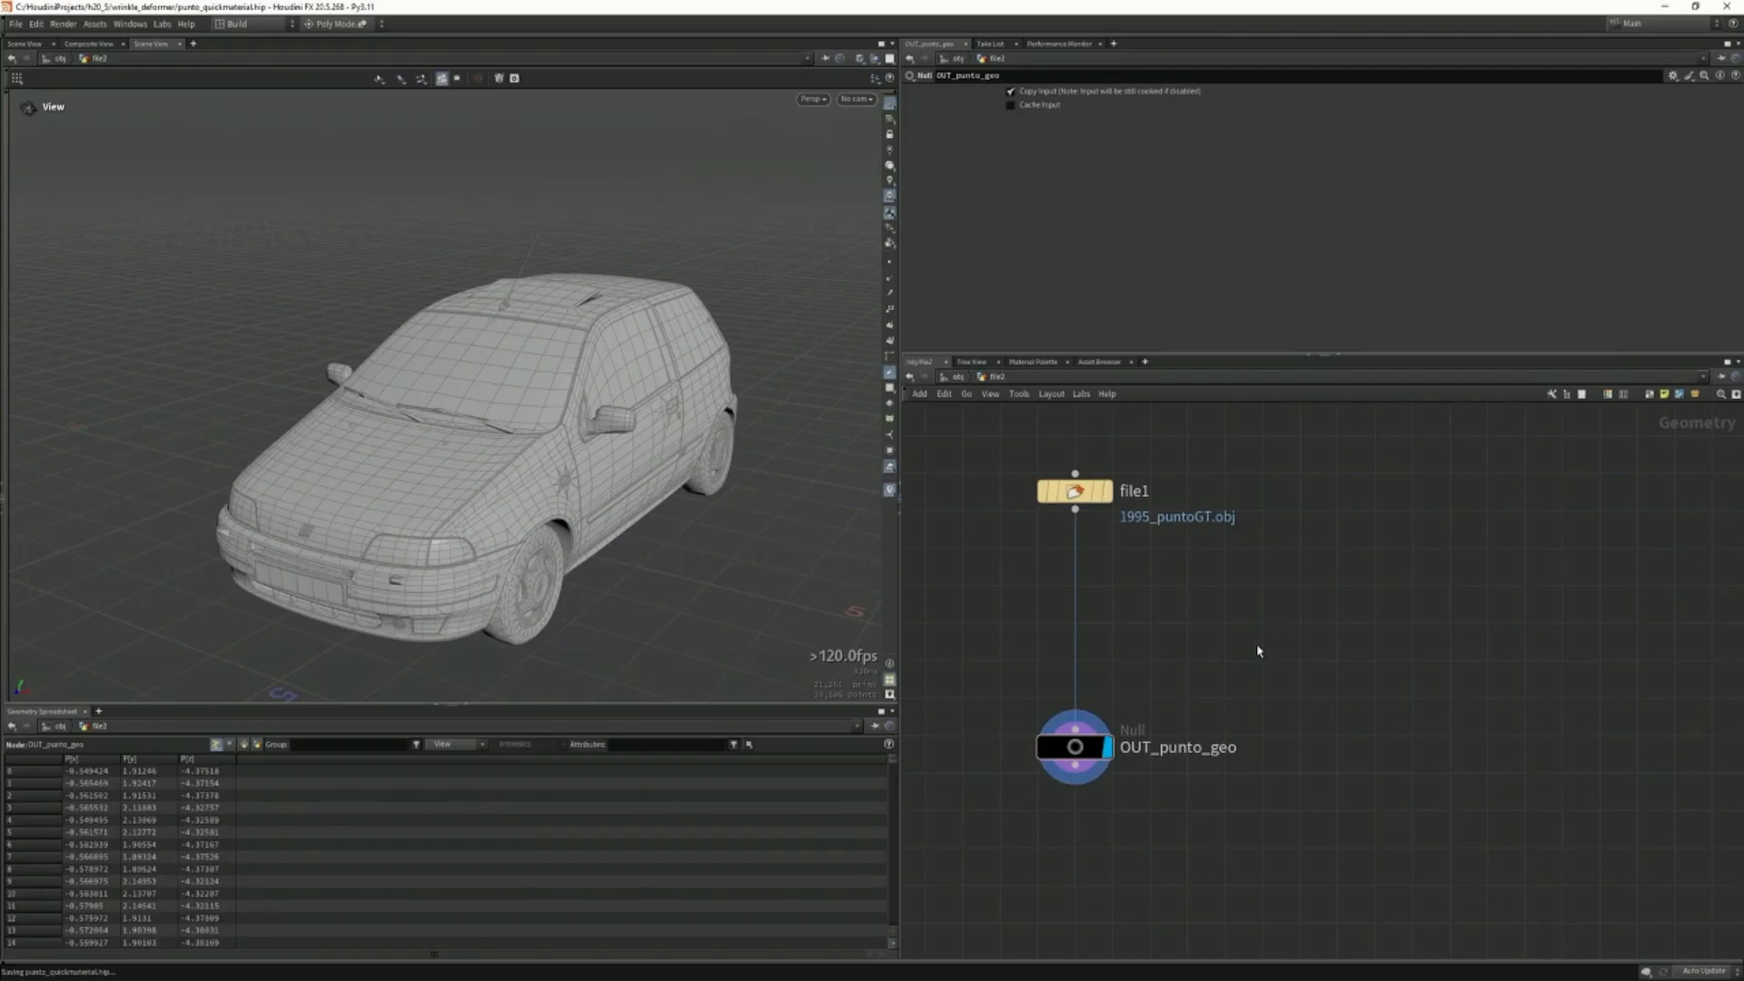
Switch from the car's geometry network to the Solaris stage and examine the car in the Karma viewport.
{"action": "left_click_drag", "start_coordinate": [595, 554], "coordinate": [651, 537]}
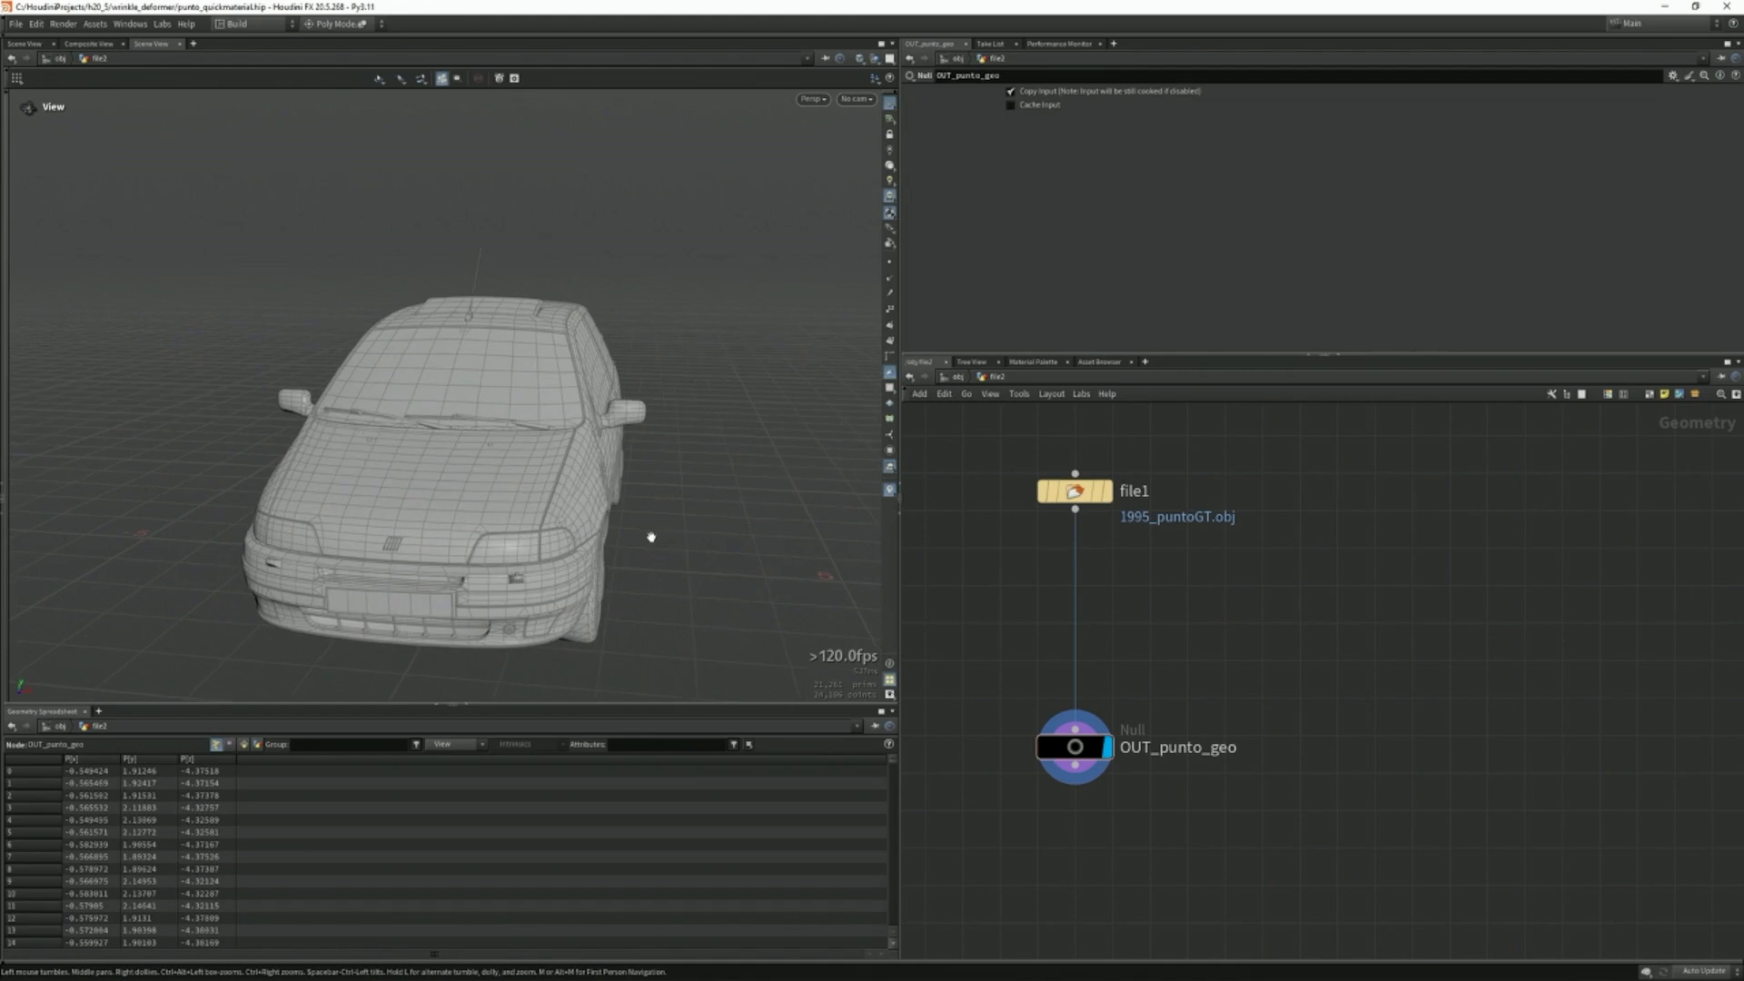
{"action": "key", "text": "n"}
{"action": "left_click", "coordinate": [986, 616]}
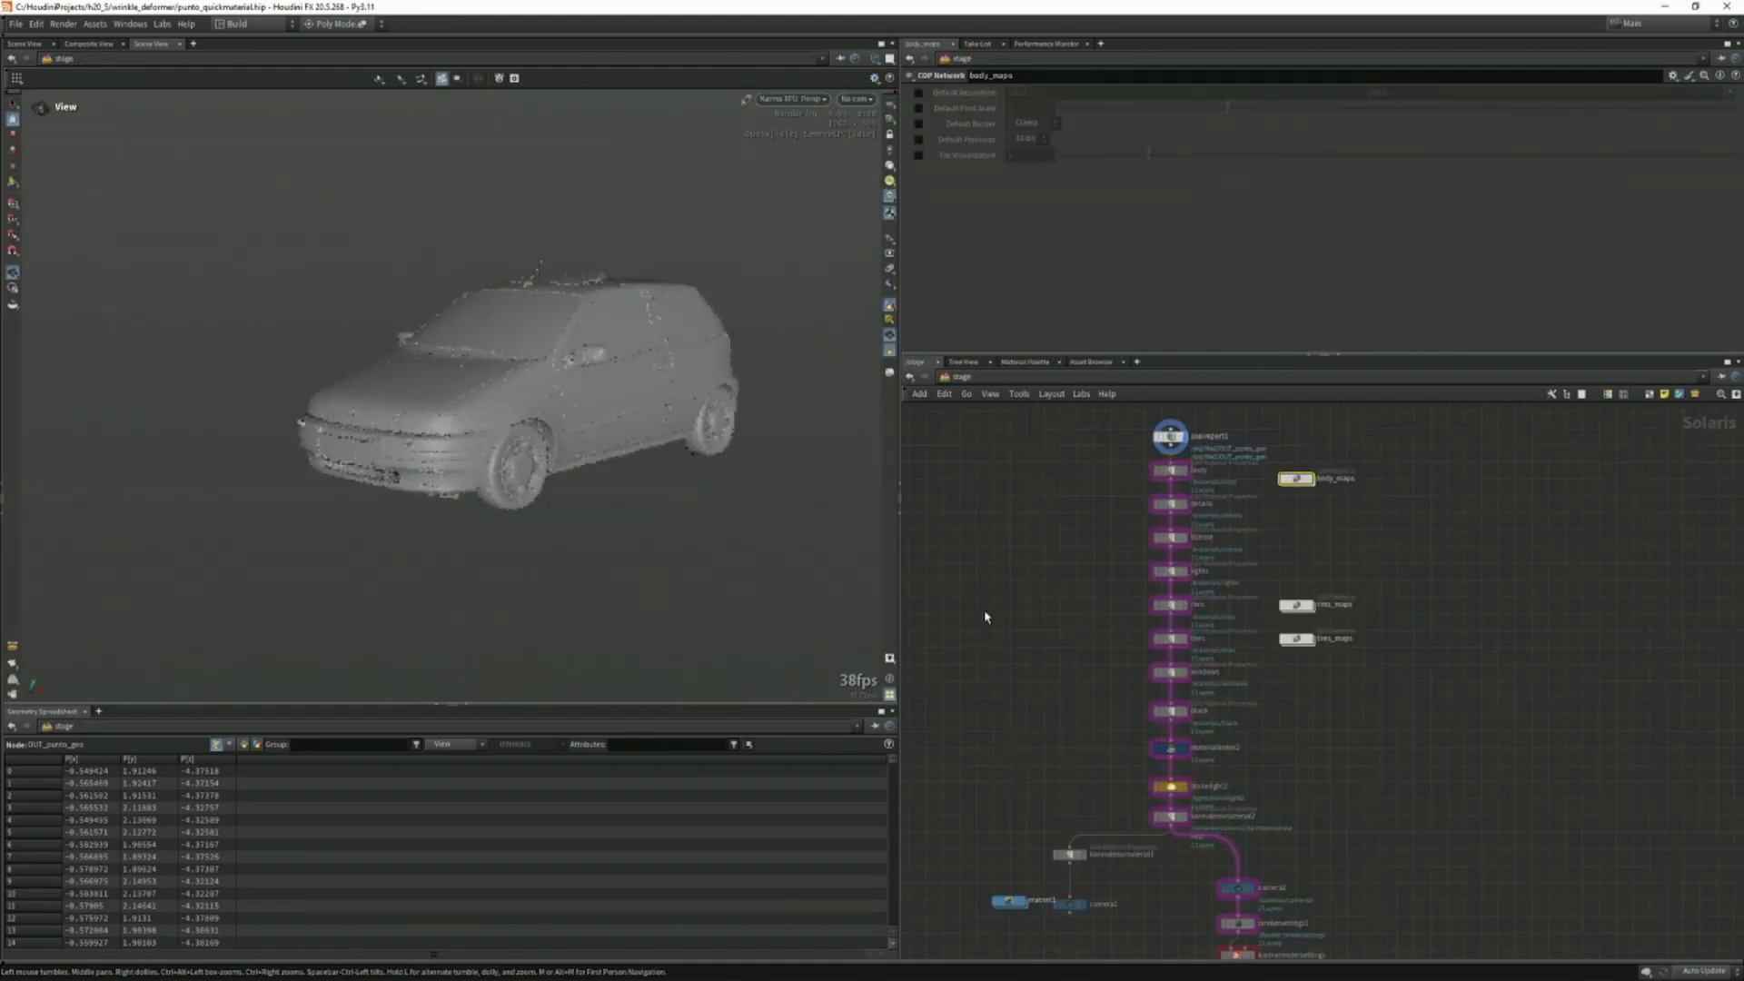
{"action": "scroll", "coordinate": [685, 428], "scroll_direction": "up", "scroll_amount": 3}
{"action": "scroll", "coordinate": [425, 360], "scroll_direction": "up", "scroll_amount": 3}
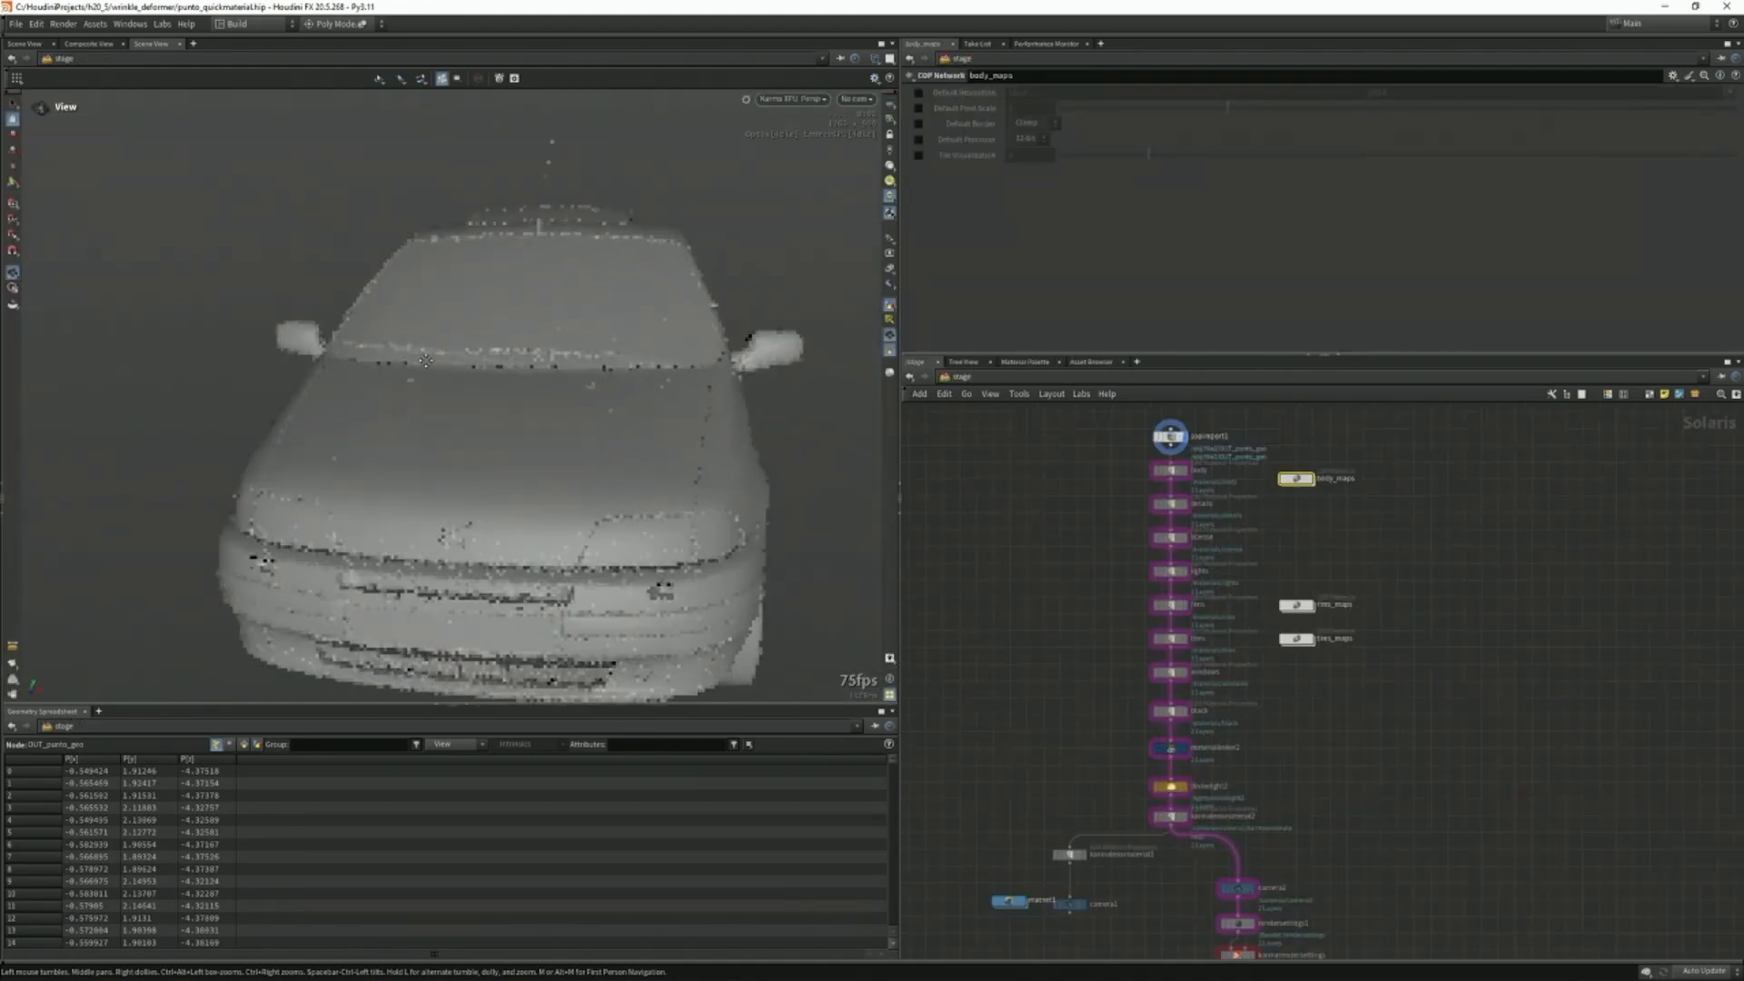
{"action": "scroll", "coordinate": [455, 405], "scroll_direction": "down", "scroll_amount": 2}
{"action": "left_click_drag", "start_coordinate": [455, 406], "coordinate": [725, 432]}
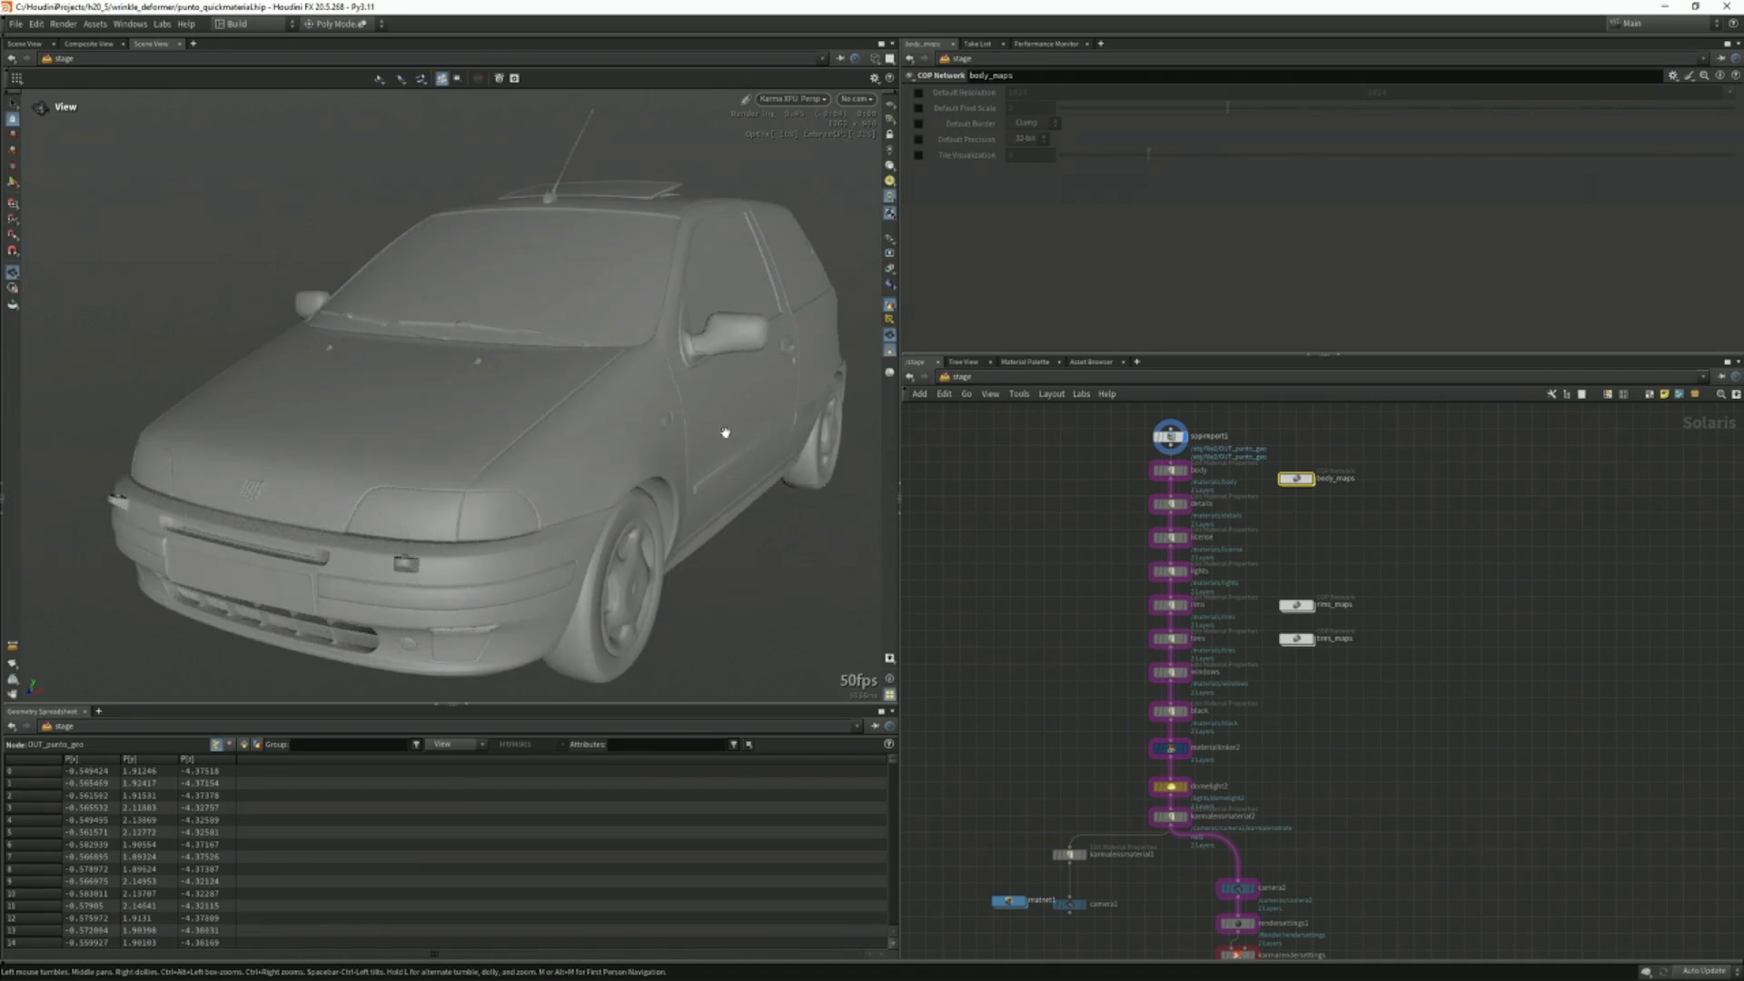
Add a Quick Surface Material node wired from sopimport1 and place it beside the existing material chain.
{"action": "left_click", "coordinate": [1171, 437]}
{"action": "scroll", "coordinate": [1128, 465], "scroll_direction": "up", "scroll_amount": 2}
{"action": "scroll", "coordinate": [1128, 462], "scroll_direction": "up", "scroll_amount": 2}
{"action": "middle_click_drag", "start_coordinate": [1141, 458], "coordinate": [1075, 566]}
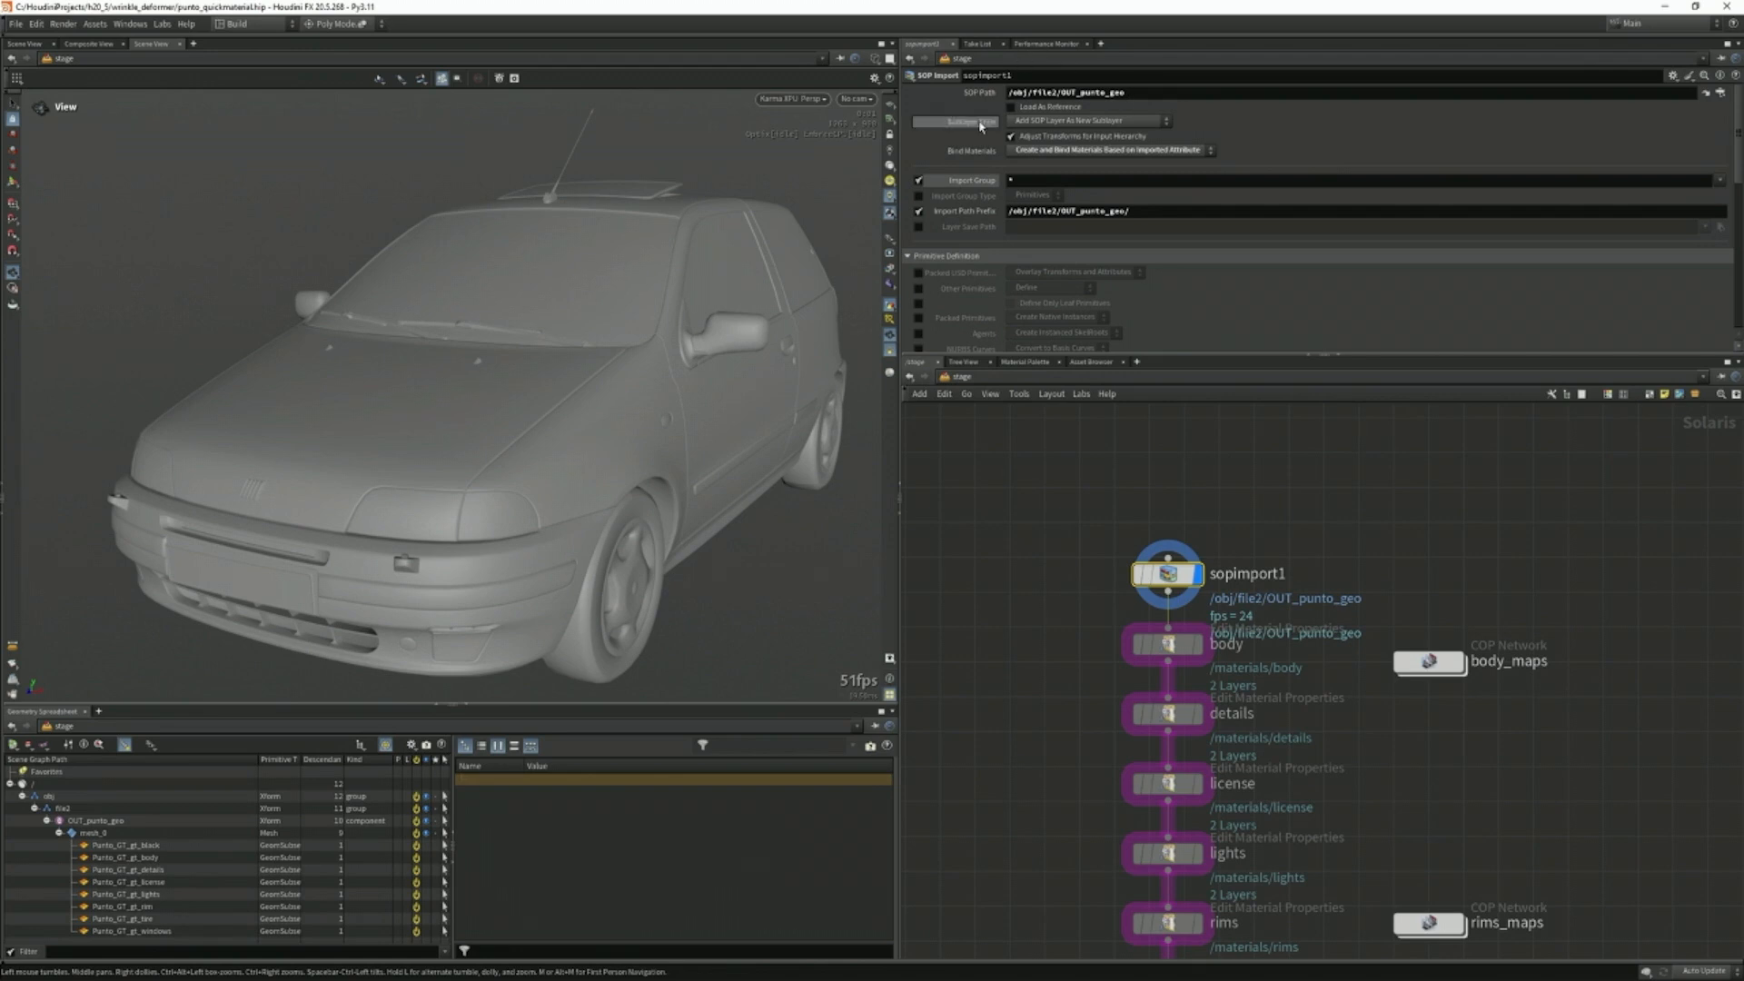
{"action": "mouse_move", "coordinate": [1142, 595]}
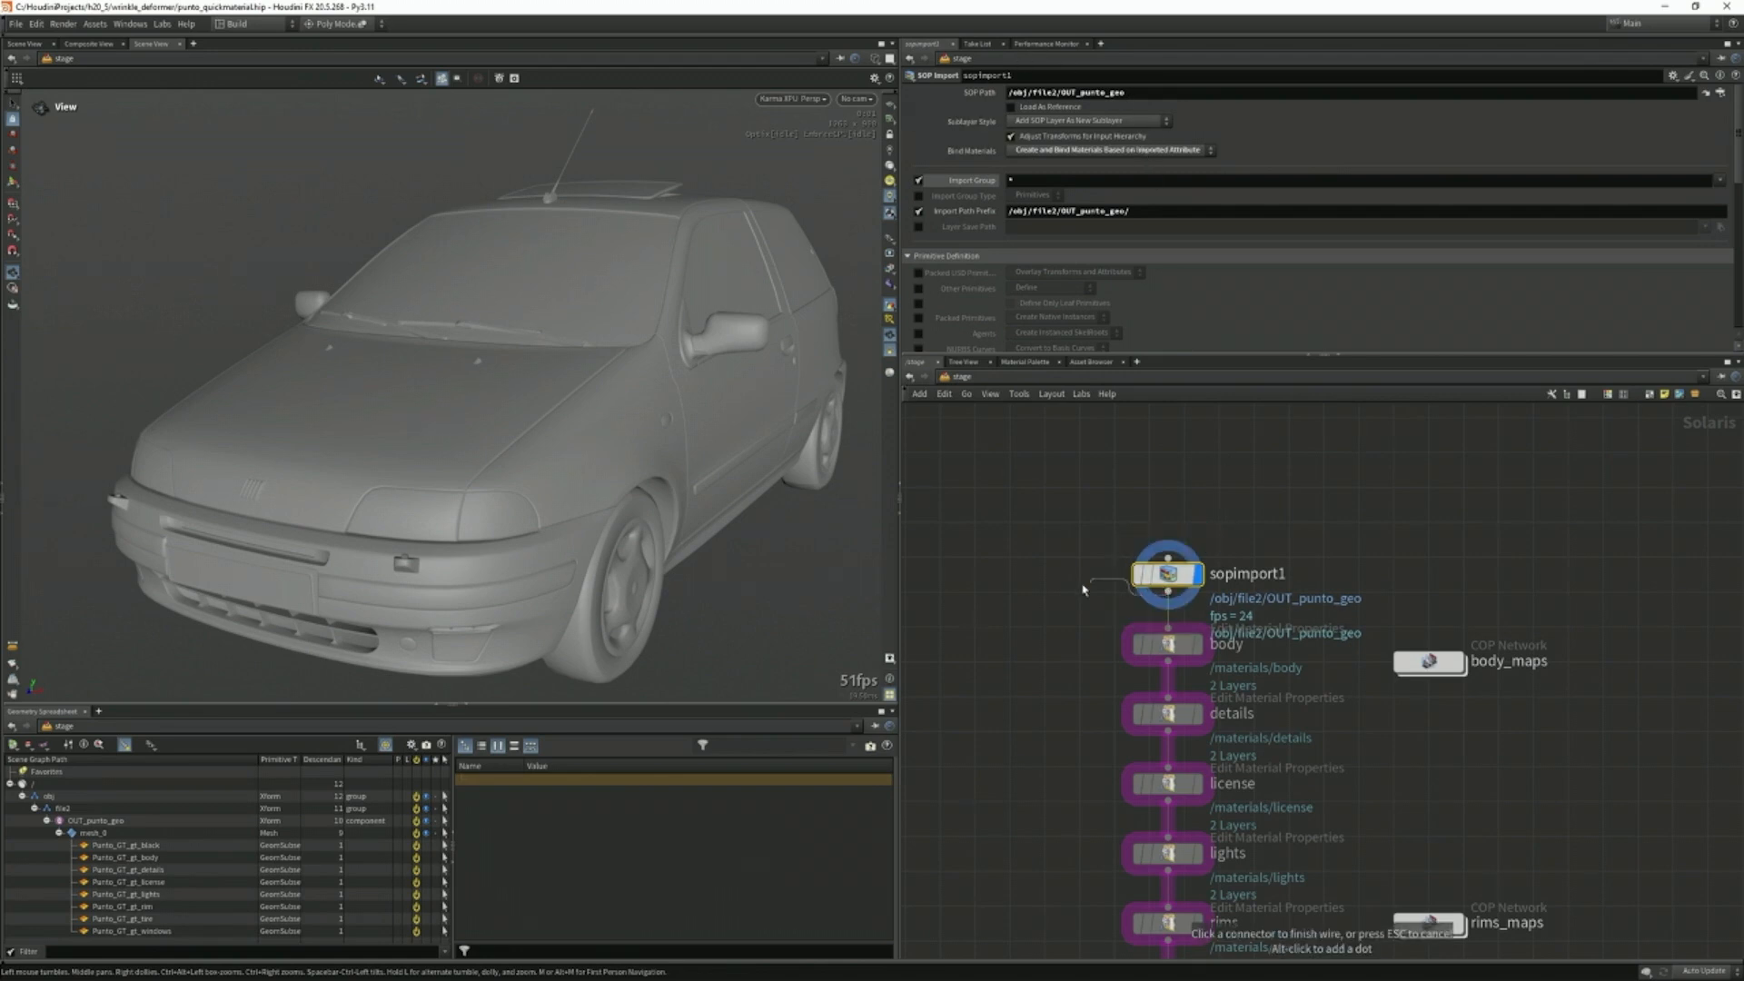
{"action": "key", "text": "Tab"}
{"action": "type", "text": "quick"}
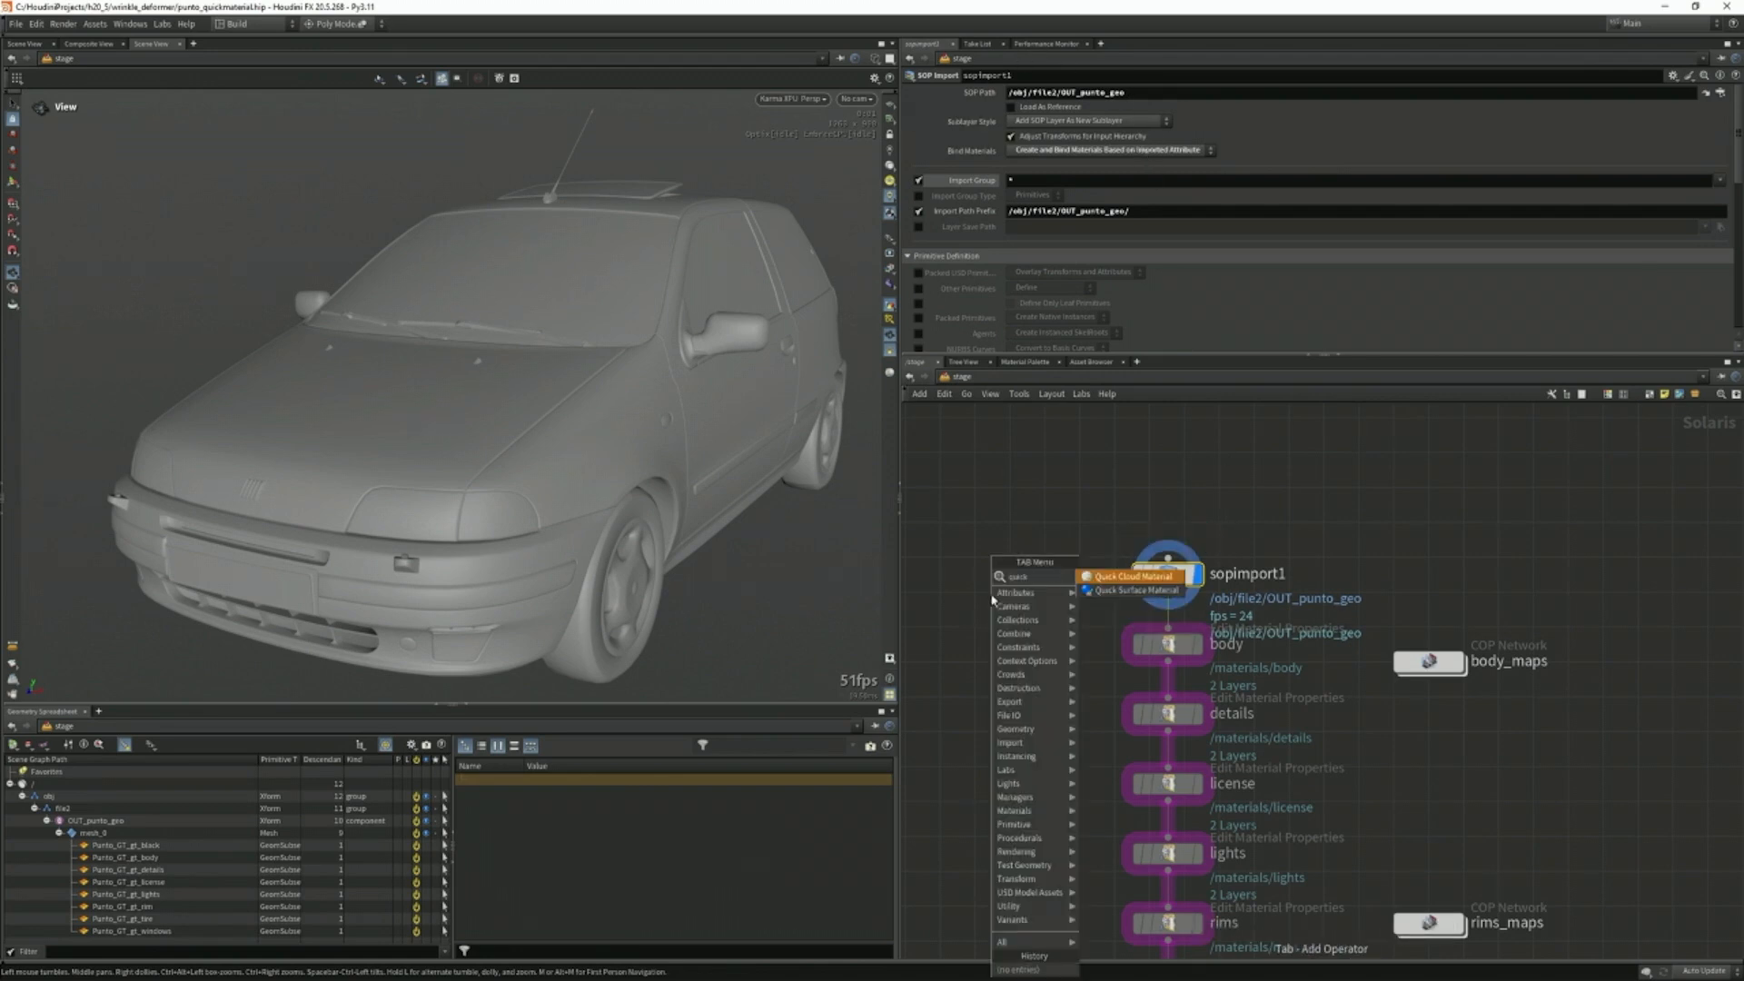
{"action": "key", "text": "Down"}
{"action": "key", "text": "Return"}
{"action": "left_click", "coordinate": [997, 611]}
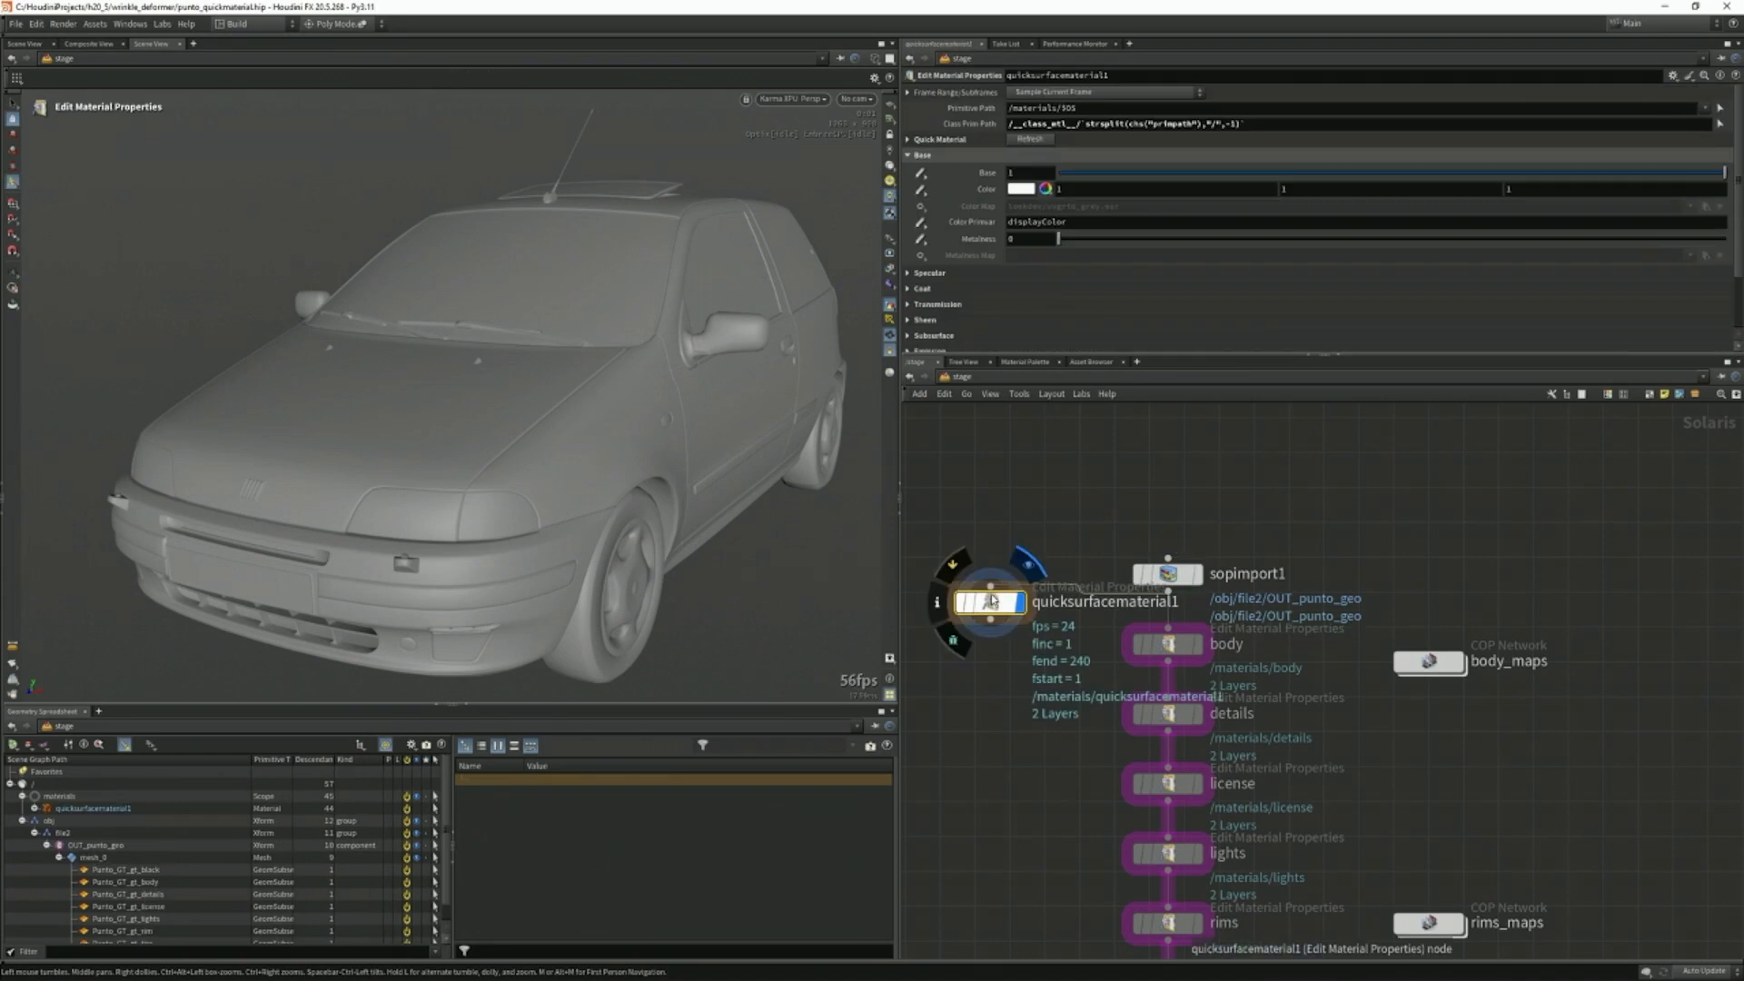
{"action": "left_click_drag", "start_coordinate": [999, 614], "coordinate": [999, 744]}
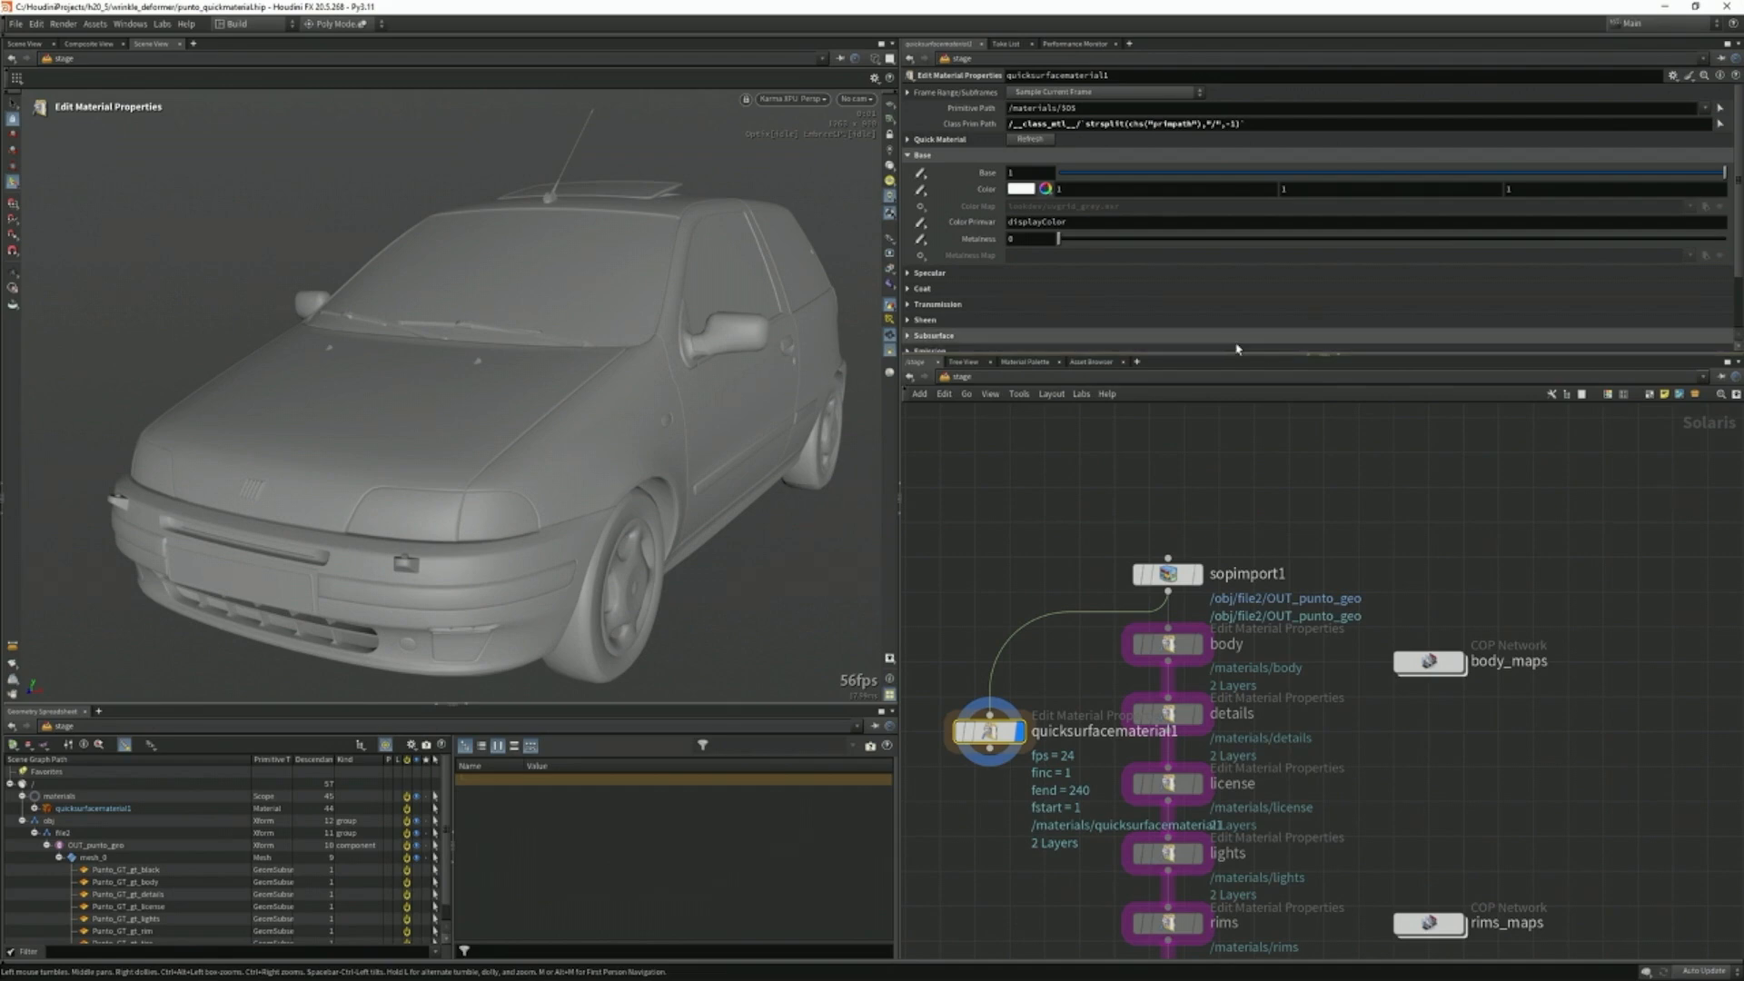
Enable the material's base Color Map and load punto_body.png from the project's punto/textures folder.
{"action": "left_click_drag", "start_coordinate": [1255, 356], "coordinate": [1254, 456]}
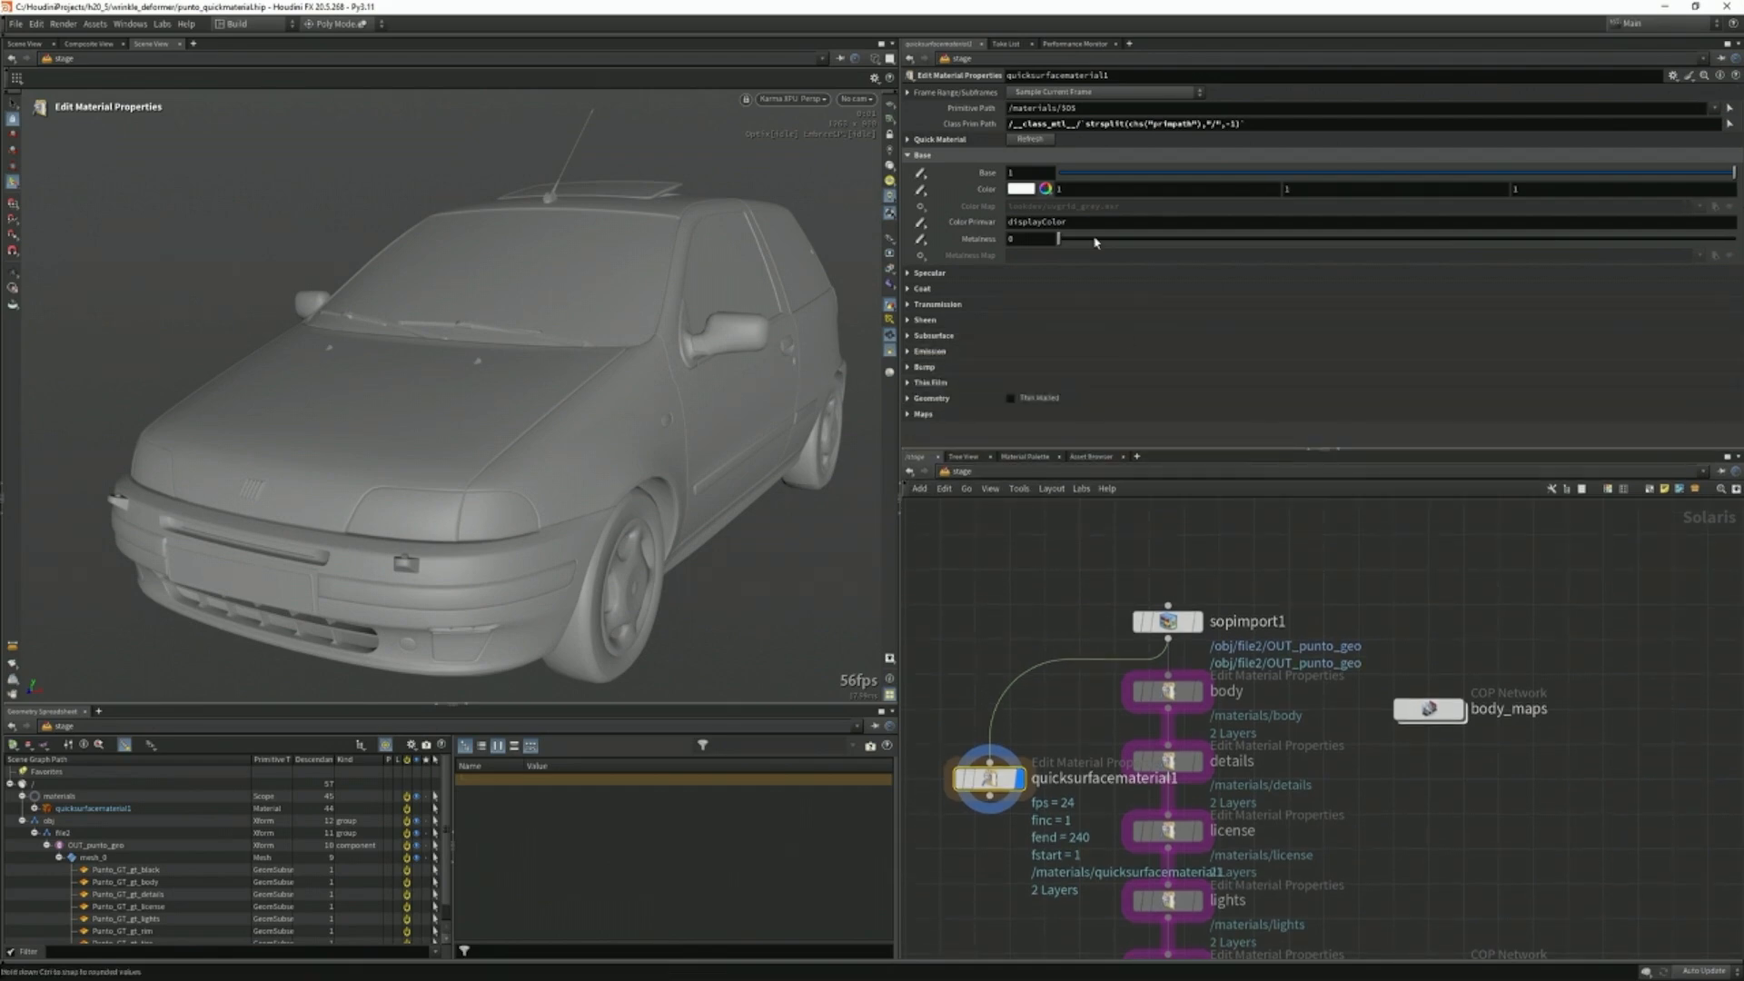
{"action": "left_click", "coordinate": [921, 207]}
{"action": "left_click", "coordinate": [946, 221]}
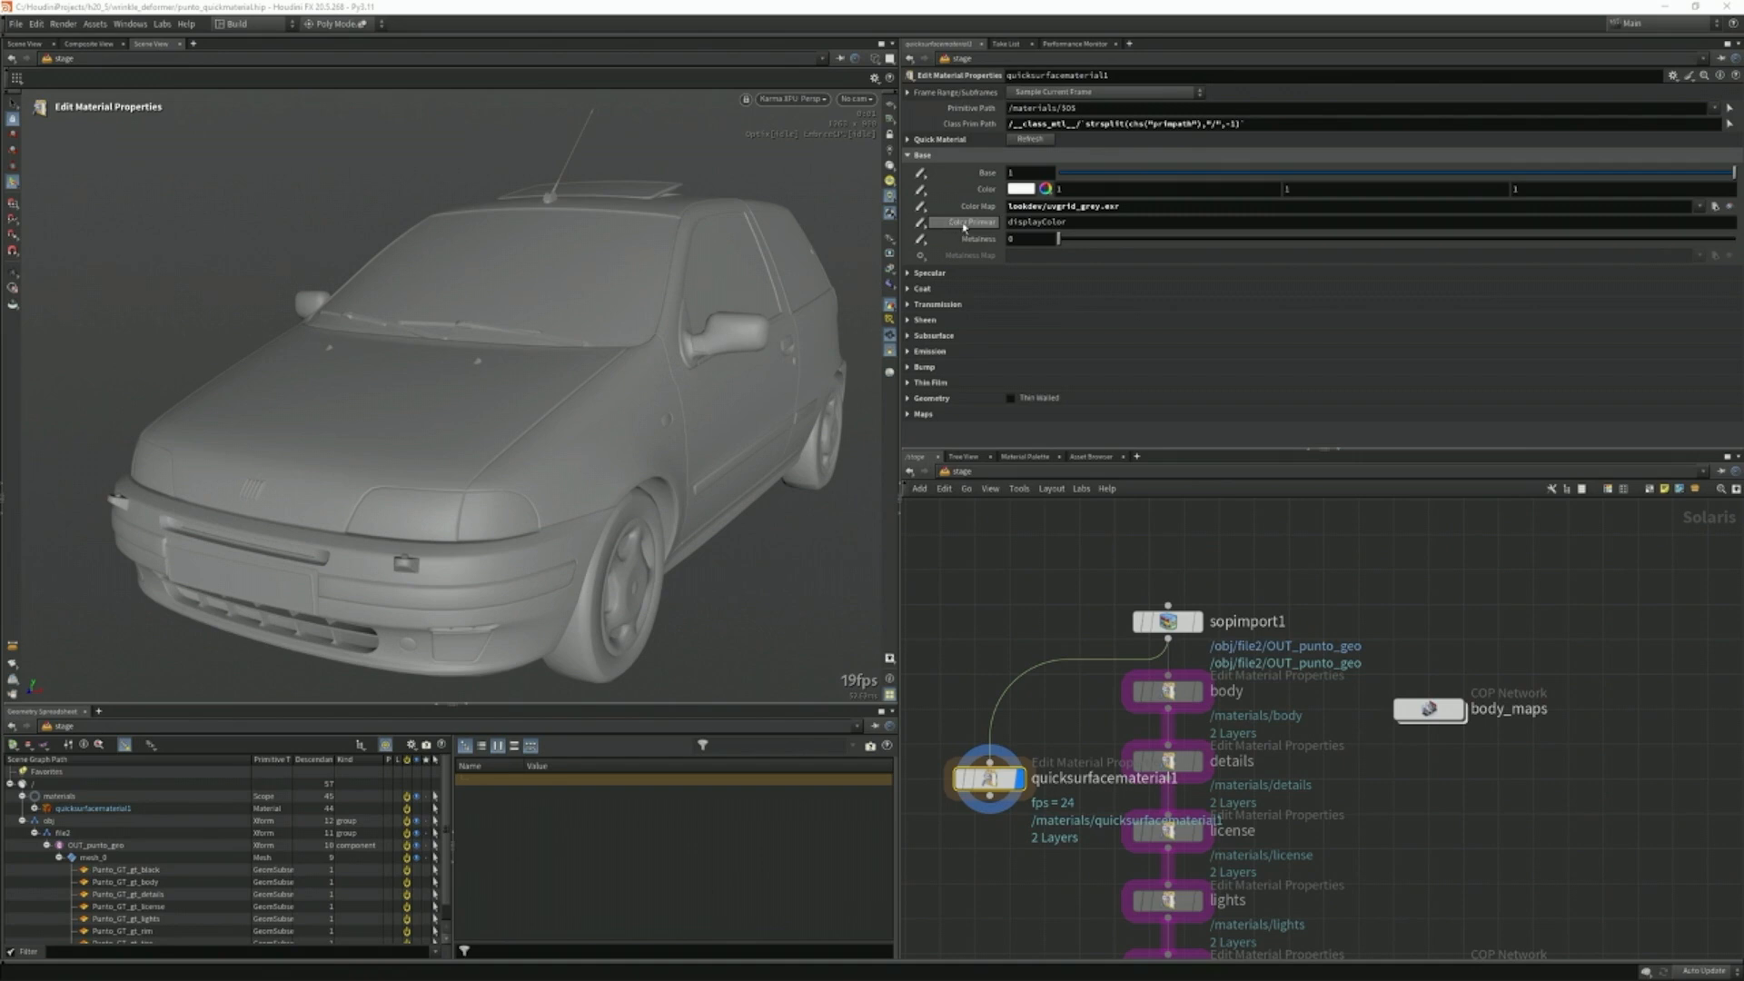
{"action": "left_click", "coordinate": [1715, 206]}
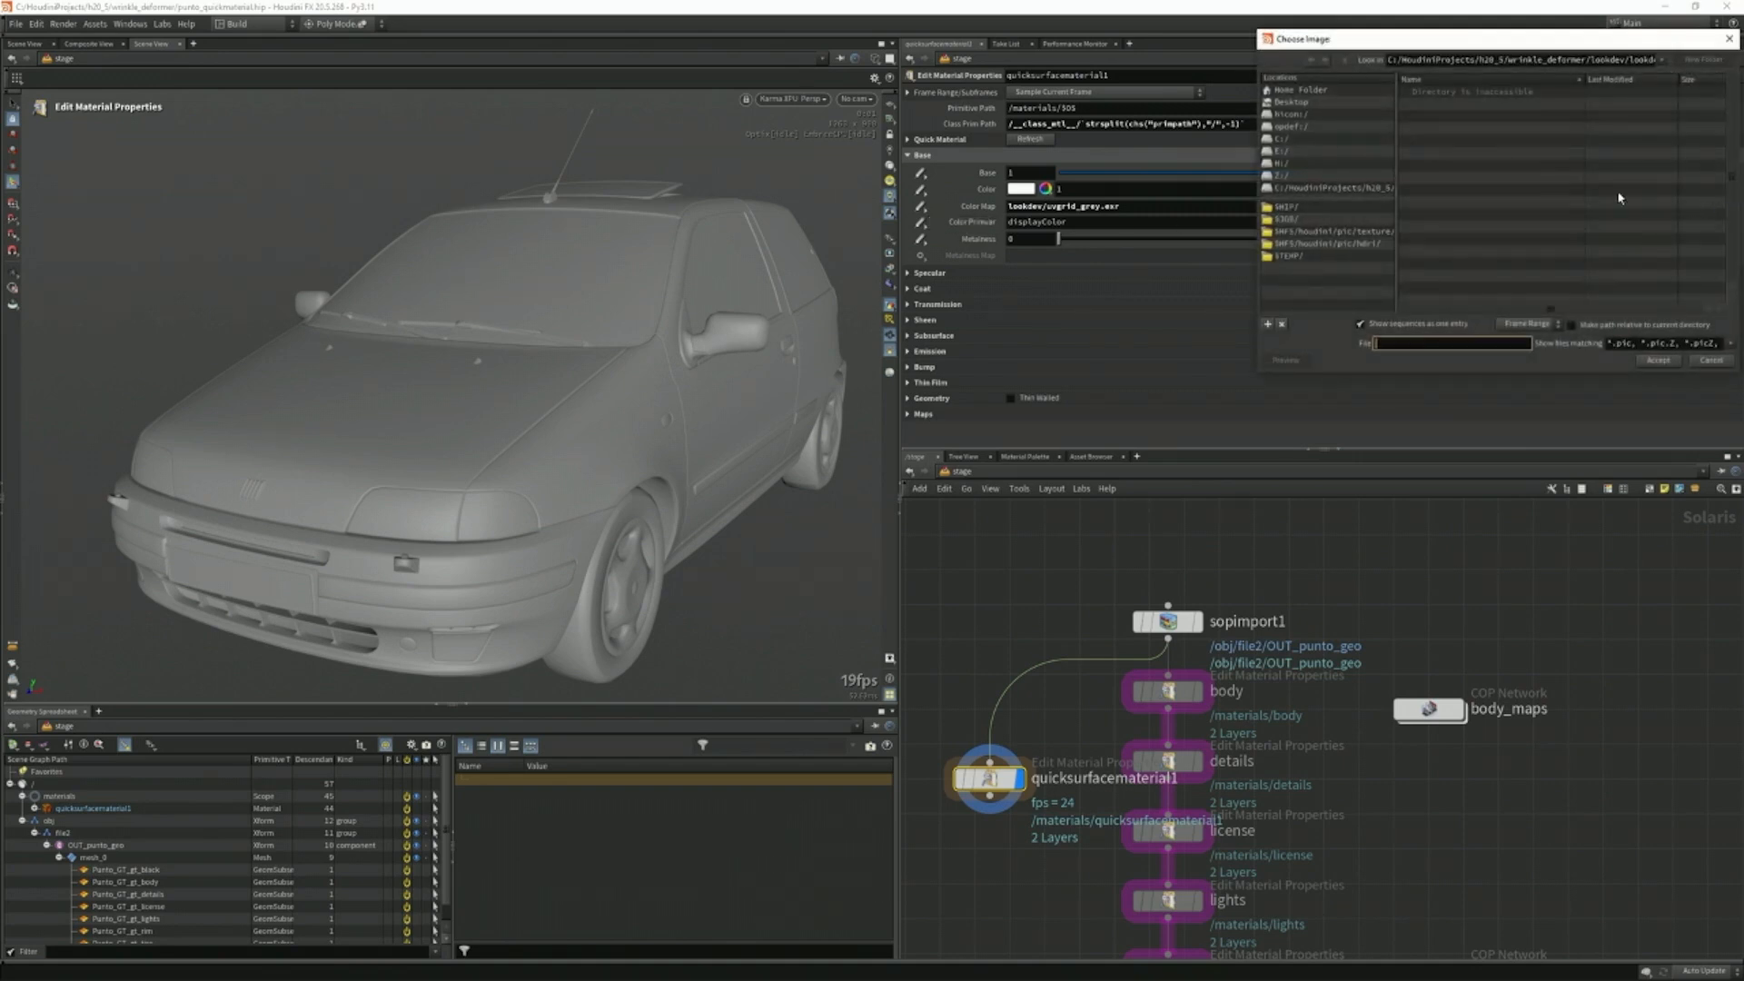
{"action": "left_click", "coordinate": [1326, 188]}
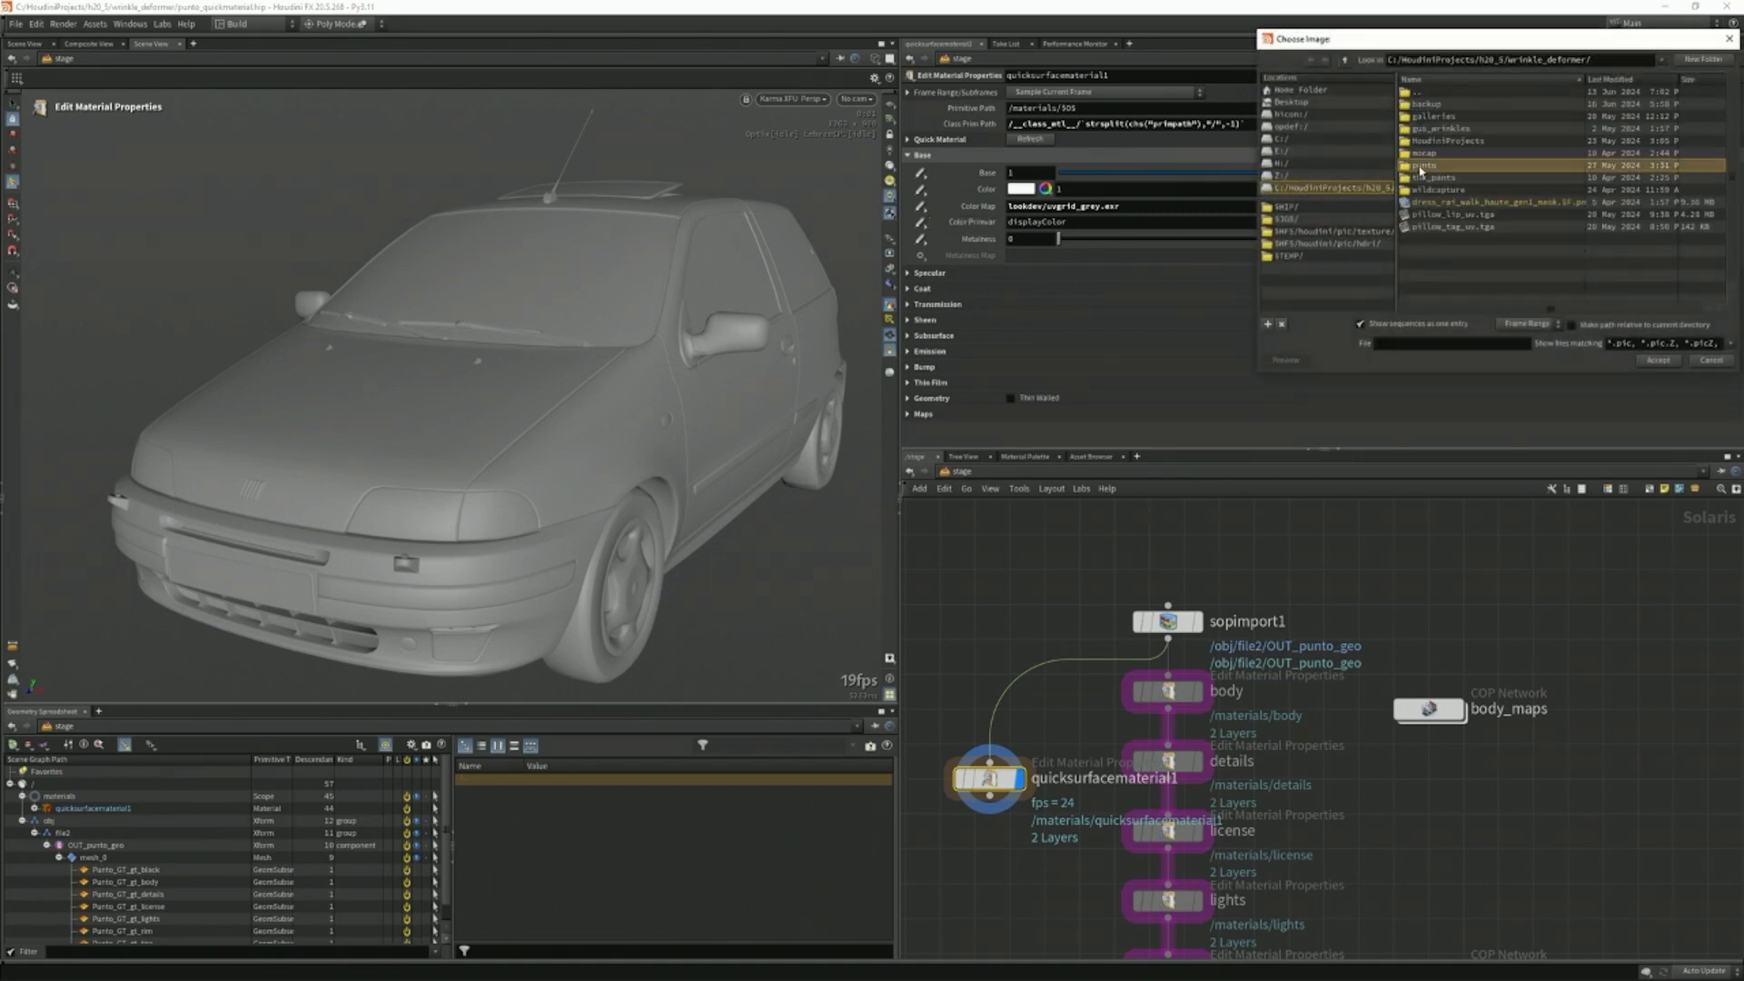
{"action": "double_click", "coordinate": [1420, 170]}
{"action": "double_click", "coordinate": [1428, 133]}
{"action": "scroll", "coordinate": [1508, 238], "scroll_direction": "down", "scroll_amount": 5}
{"action": "scroll", "coordinate": [1481, 250], "scroll_direction": "down", "scroll_amount": 5}
{"action": "double_click", "coordinate": [1460, 291]}
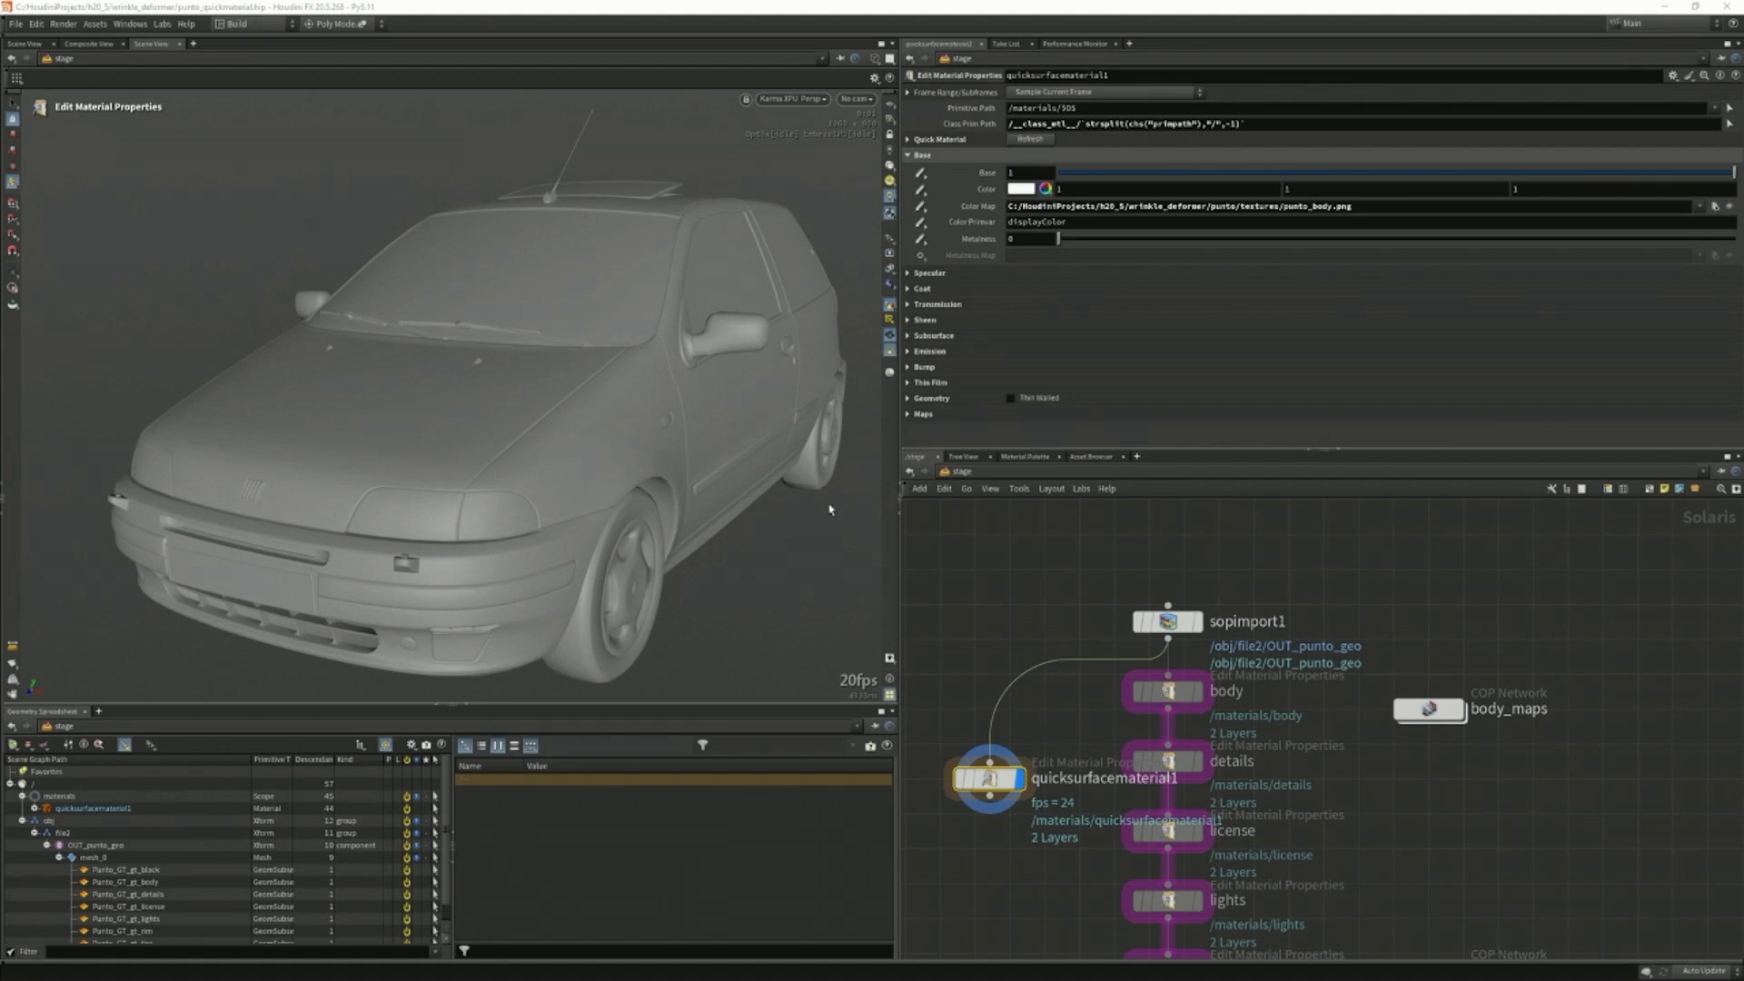
Add a Material Linker node below the quick surface material and make it the displayed node.
{"action": "scroll", "coordinate": [979, 656], "scroll_direction": "down", "scroll_amount": 2}
{"action": "middle_click_drag", "start_coordinate": [979, 655], "coordinate": [995, 529]}
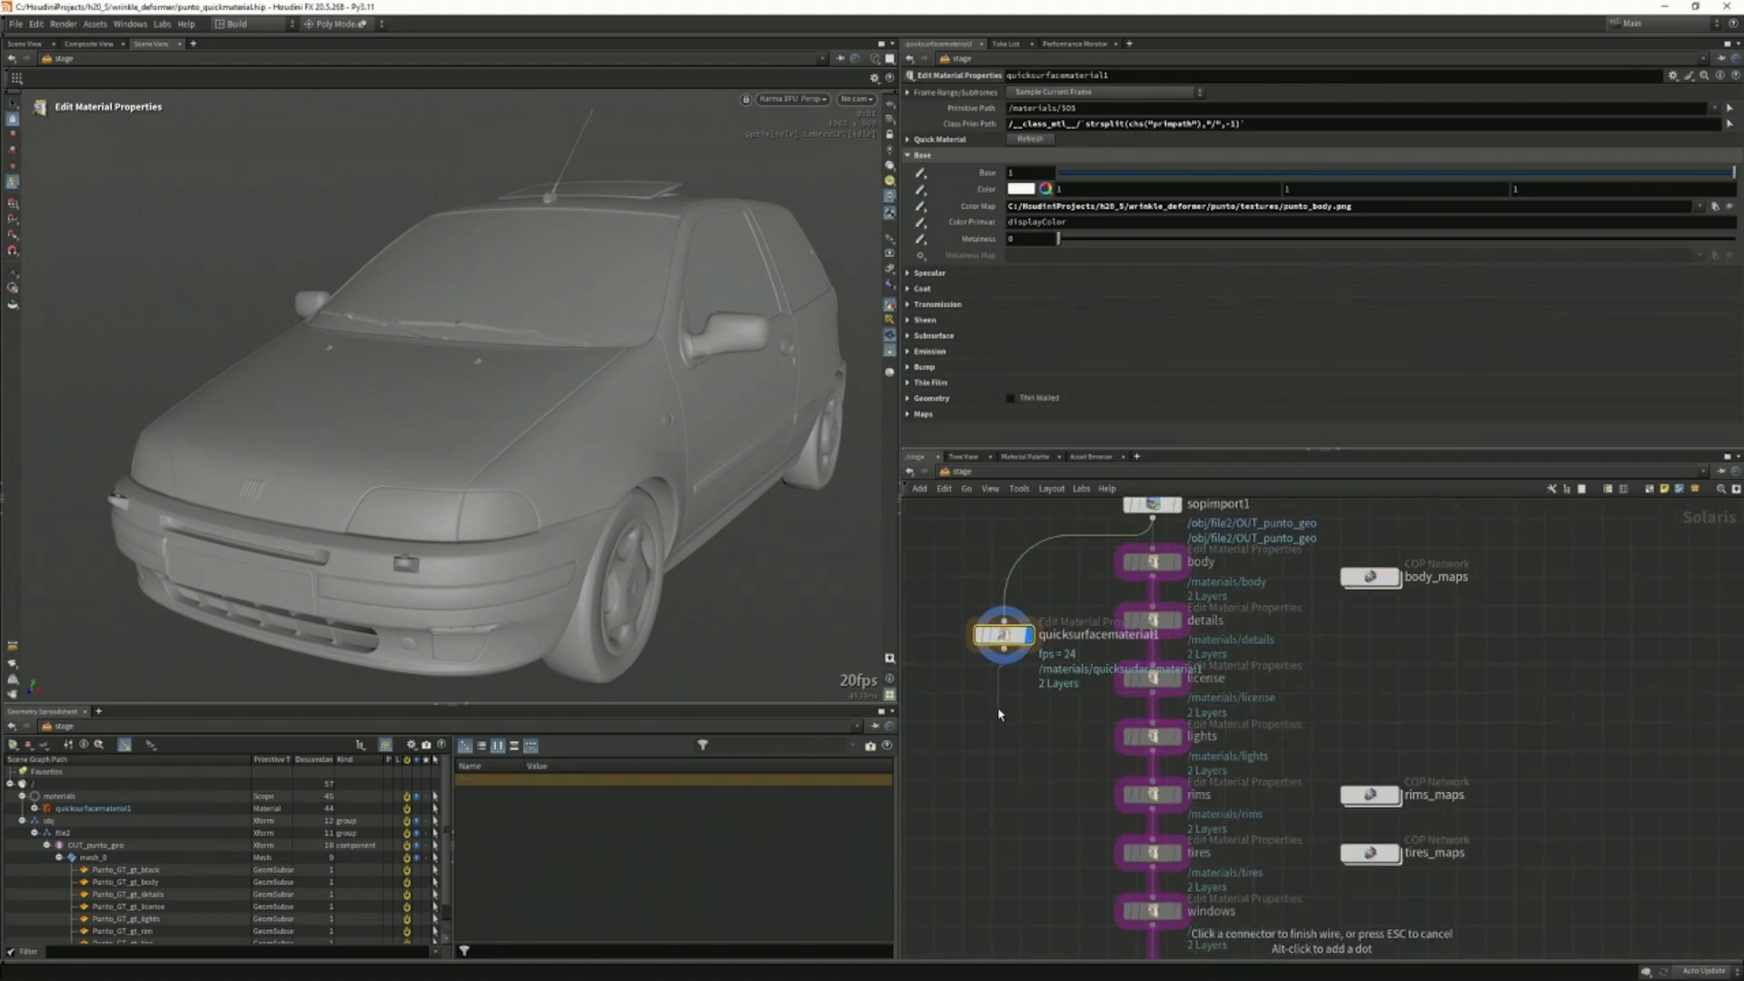
{"action": "key", "text": "Tab"}
{"action": "type", "text": "mater l"}
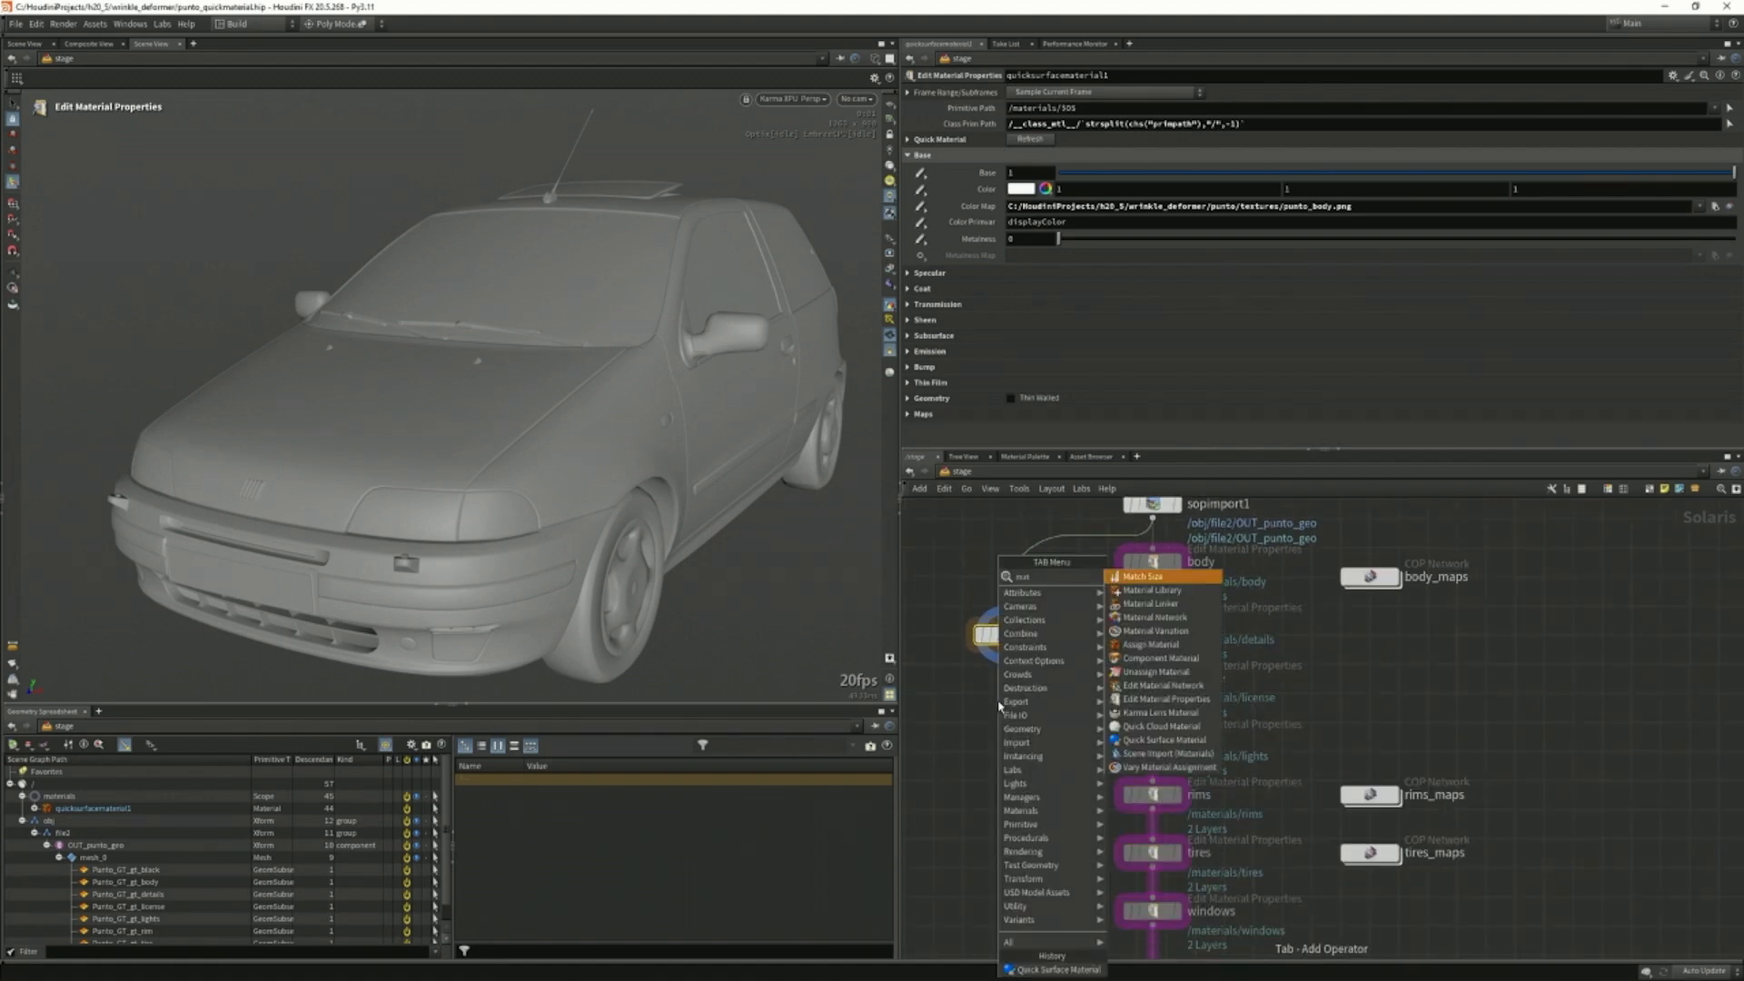
{"action": "key", "text": "Down"}
{"action": "key", "text": "Return"}
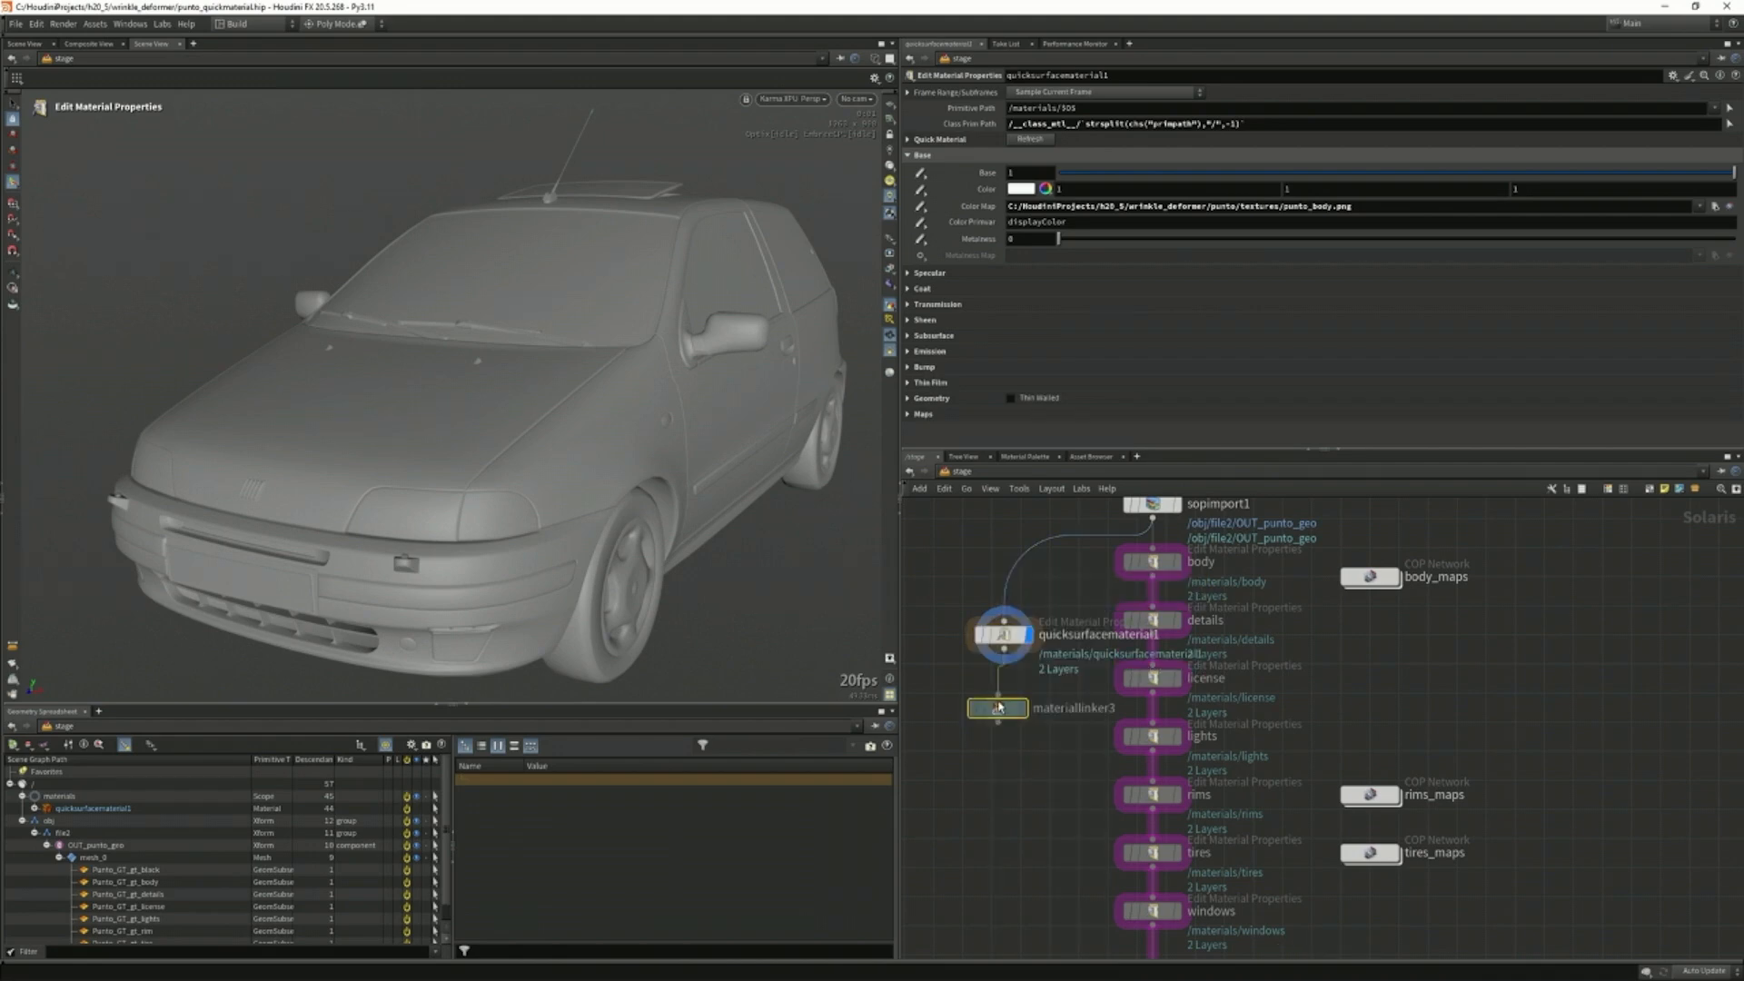
{"action": "left_click", "coordinate": [1004, 692]}
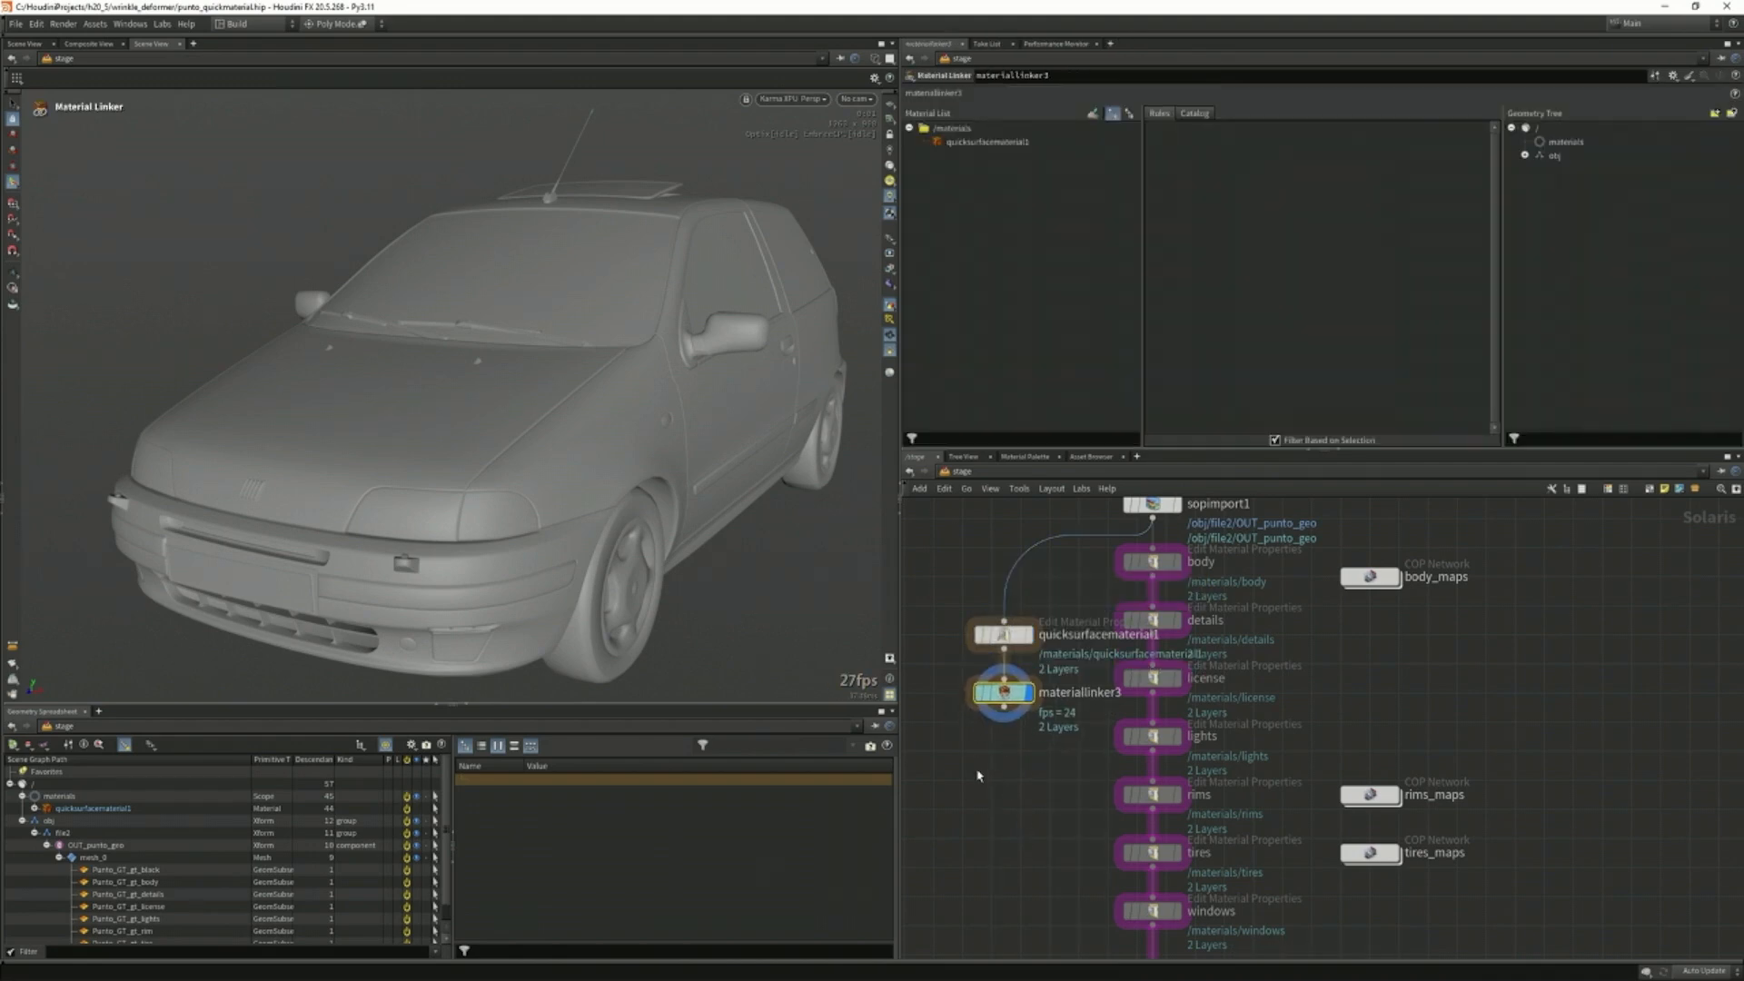
Expand the Material Linker's geometry tree down to the car's mesh parts and select the quick surface material.
{"action": "left_click_drag", "start_coordinate": [459, 707], "coordinate": [459, 627]}
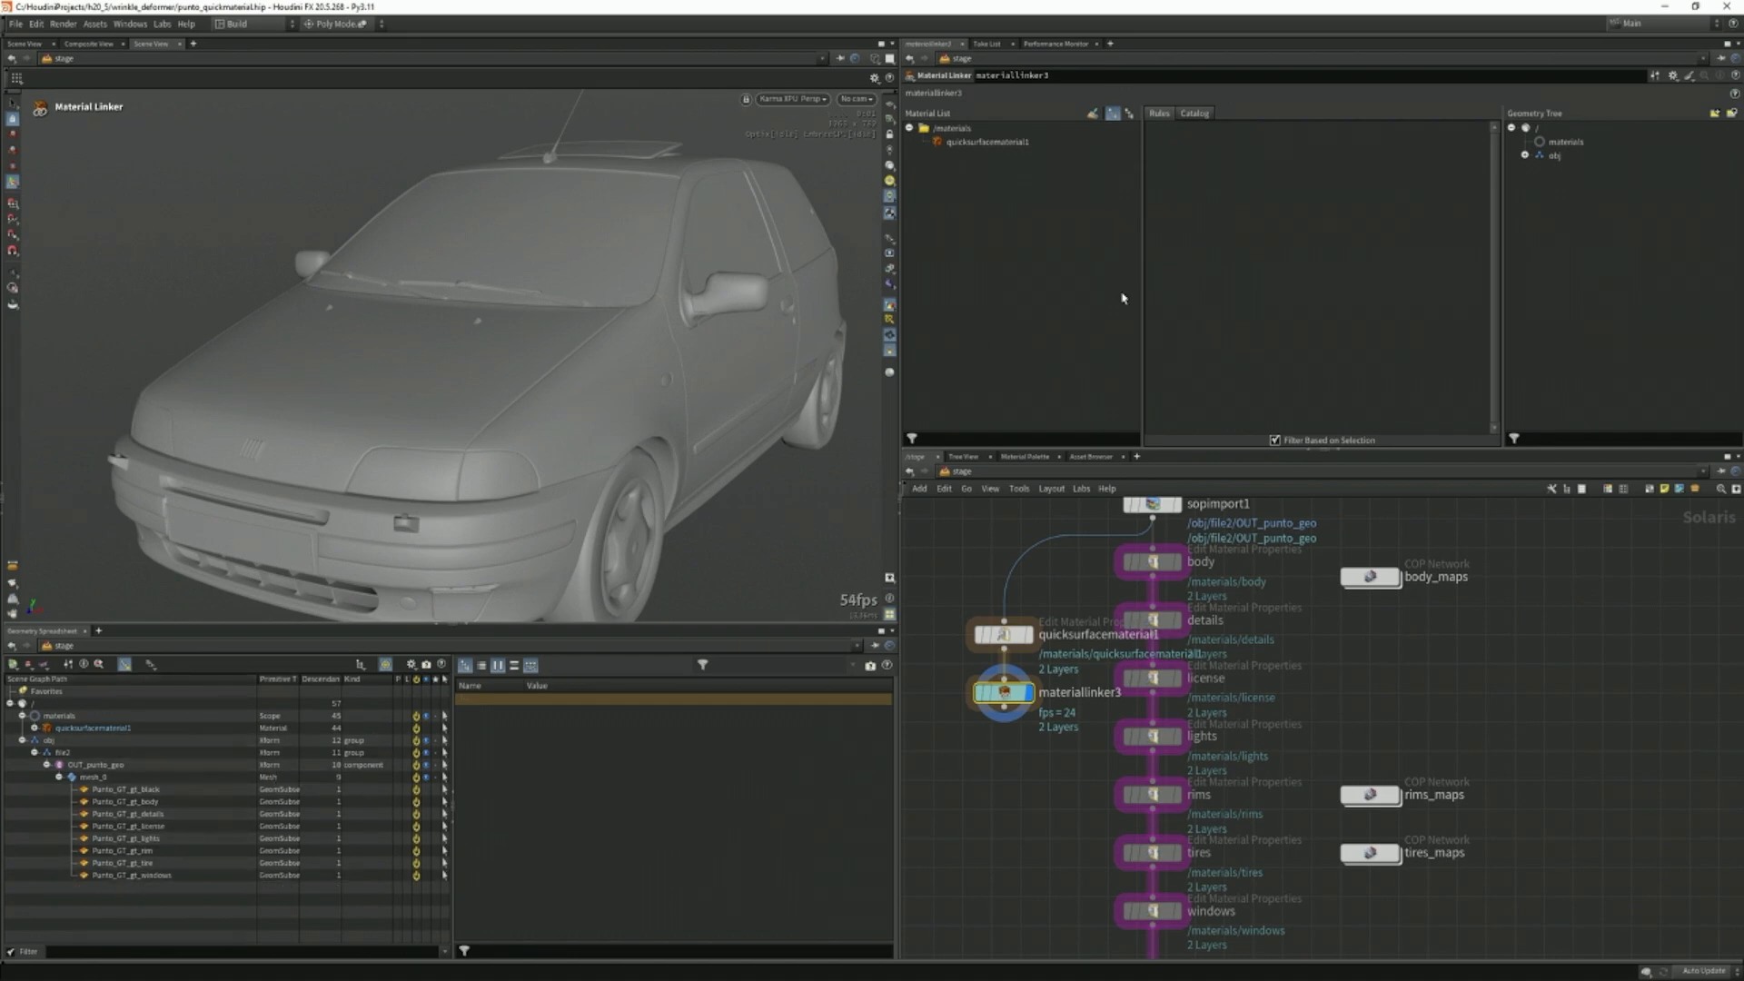
{"action": "left_click", "coordinate": [1535, 128]}
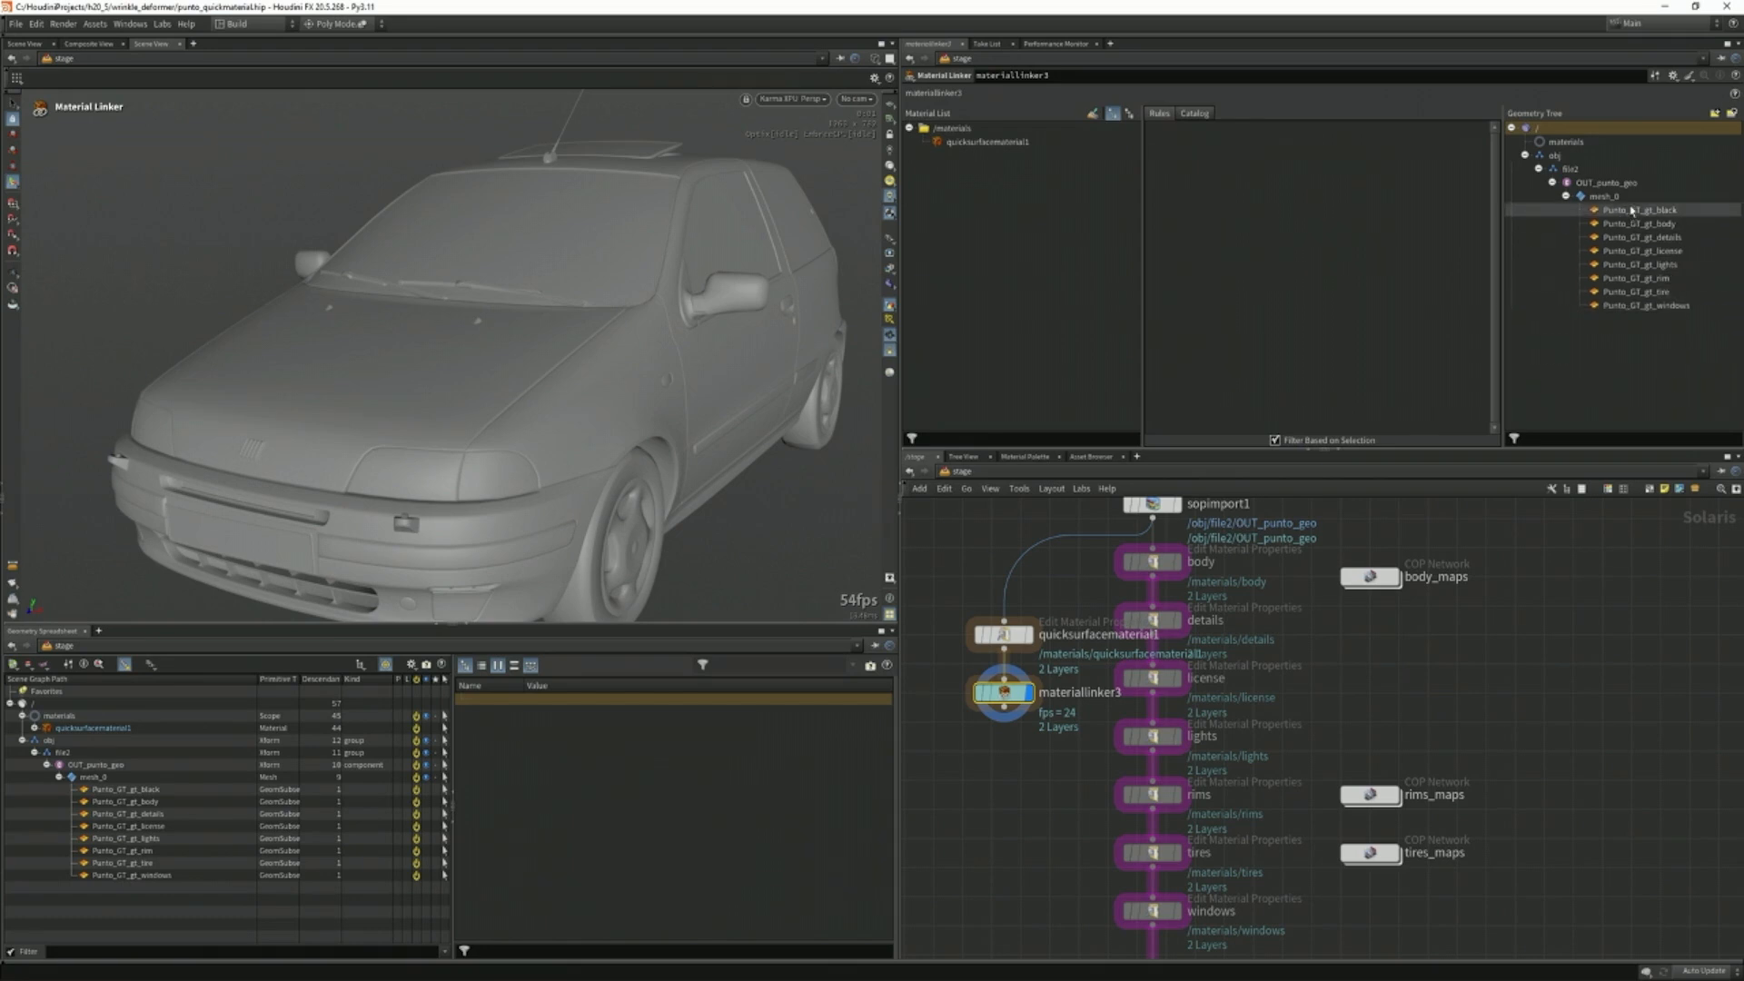
{"action": "left_click", "coordinate": [988, 141]}
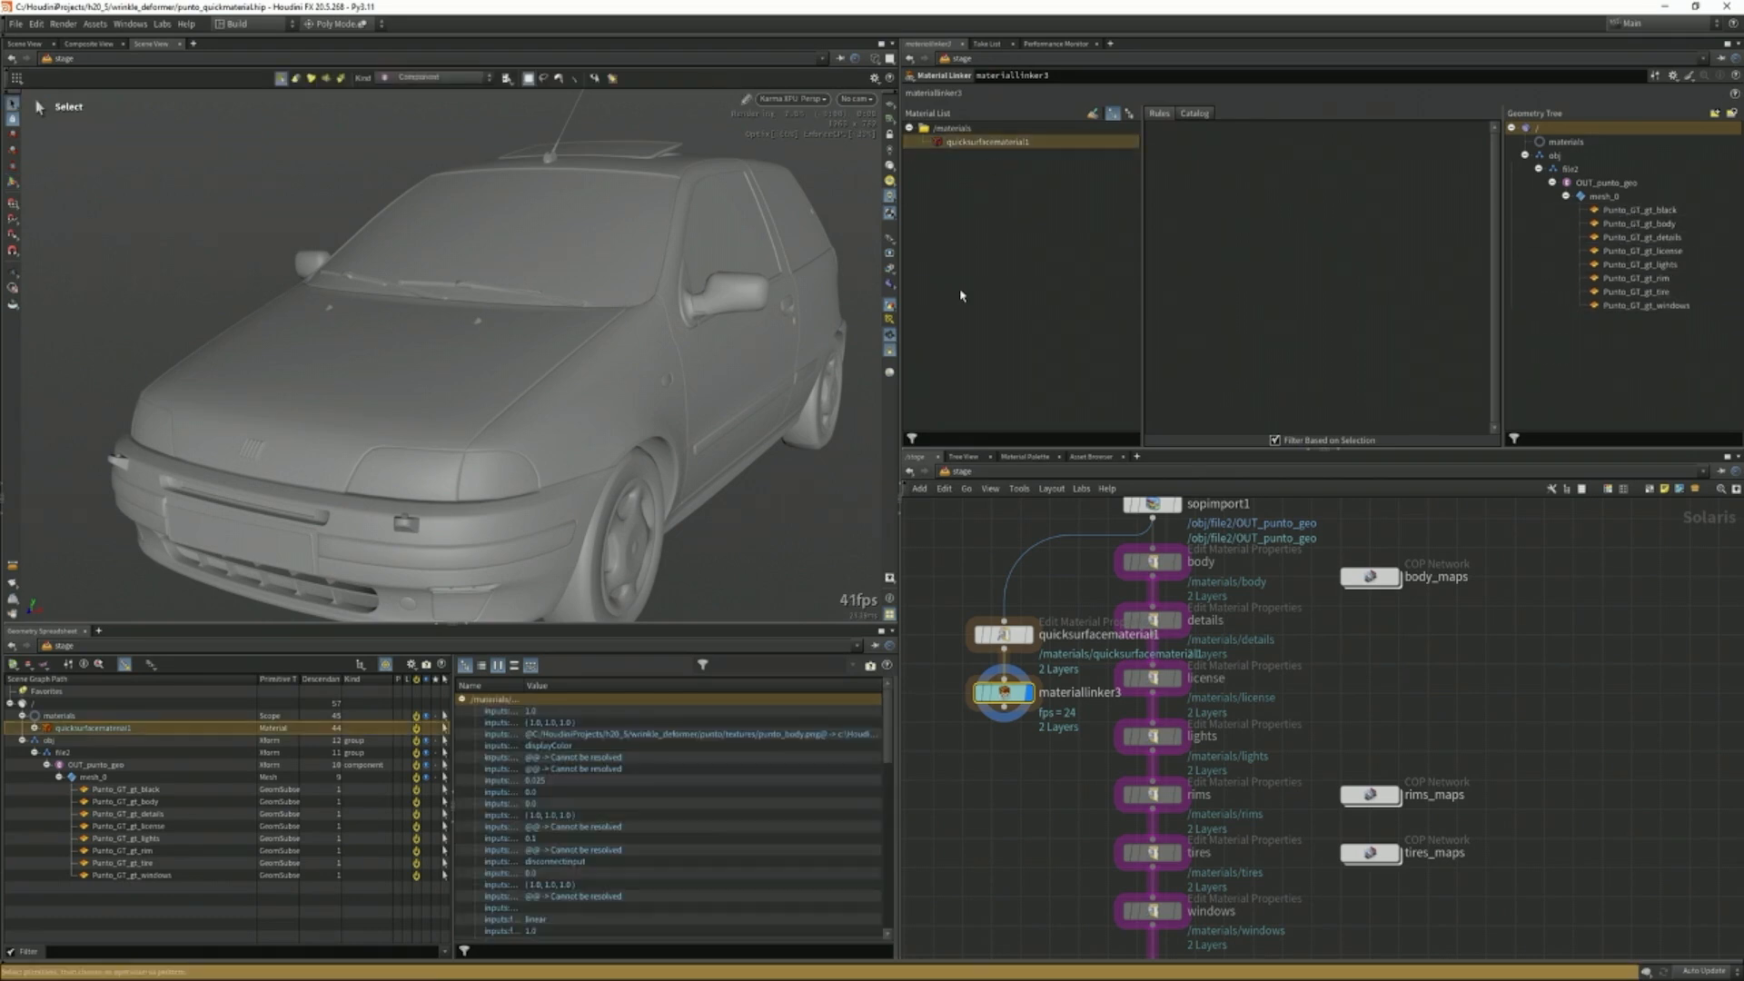
Rename the quick surface material node to txt_body.
{"action": "left_click", "coordinate": [1003, 634]}
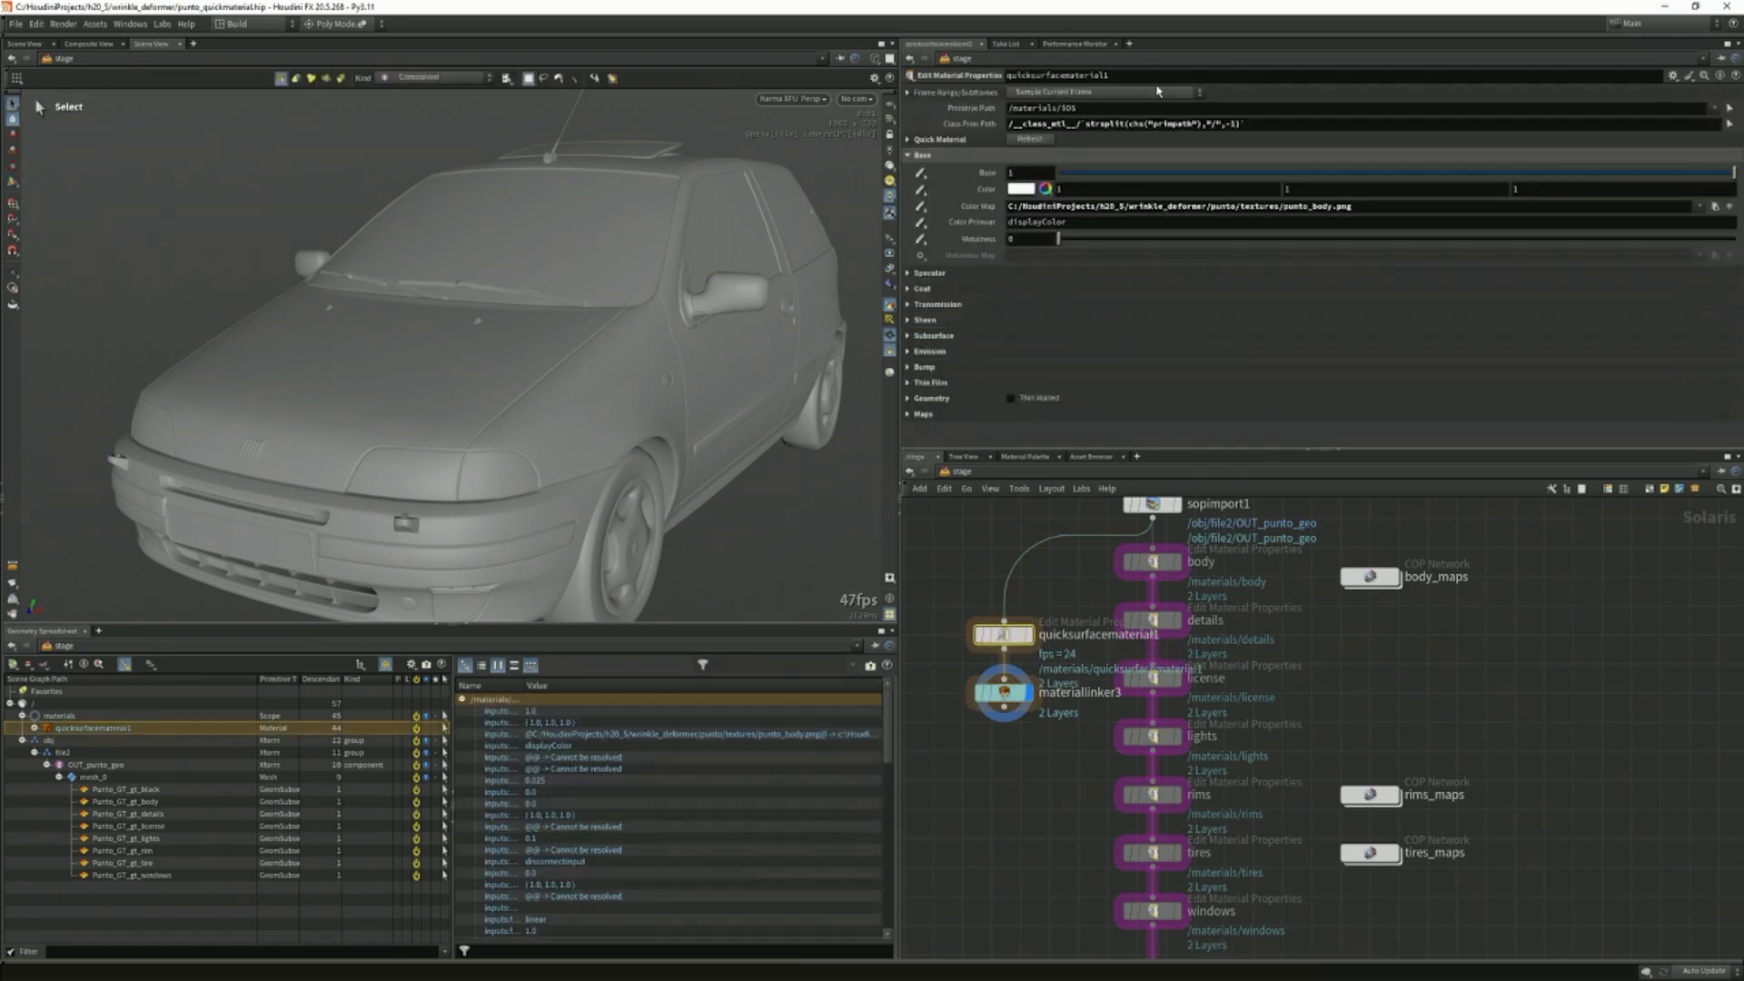
{"action": "double_click", "coordinate": [1106, 75]}
{"action": "type", "text": "txt_body"}
{"action": "key", "text": "Return"}
Assign the txt_body material to the Punto_GT_gt_body part in the Material Linker.
{"action": "left_click", "coordinate": [1004, 692]}
{"action": "left_click", "coordinate": [956, 144]}
{"action": "left_click_drag", "start_coordinate": [956, 143], "coordinate": [1613, 225]}
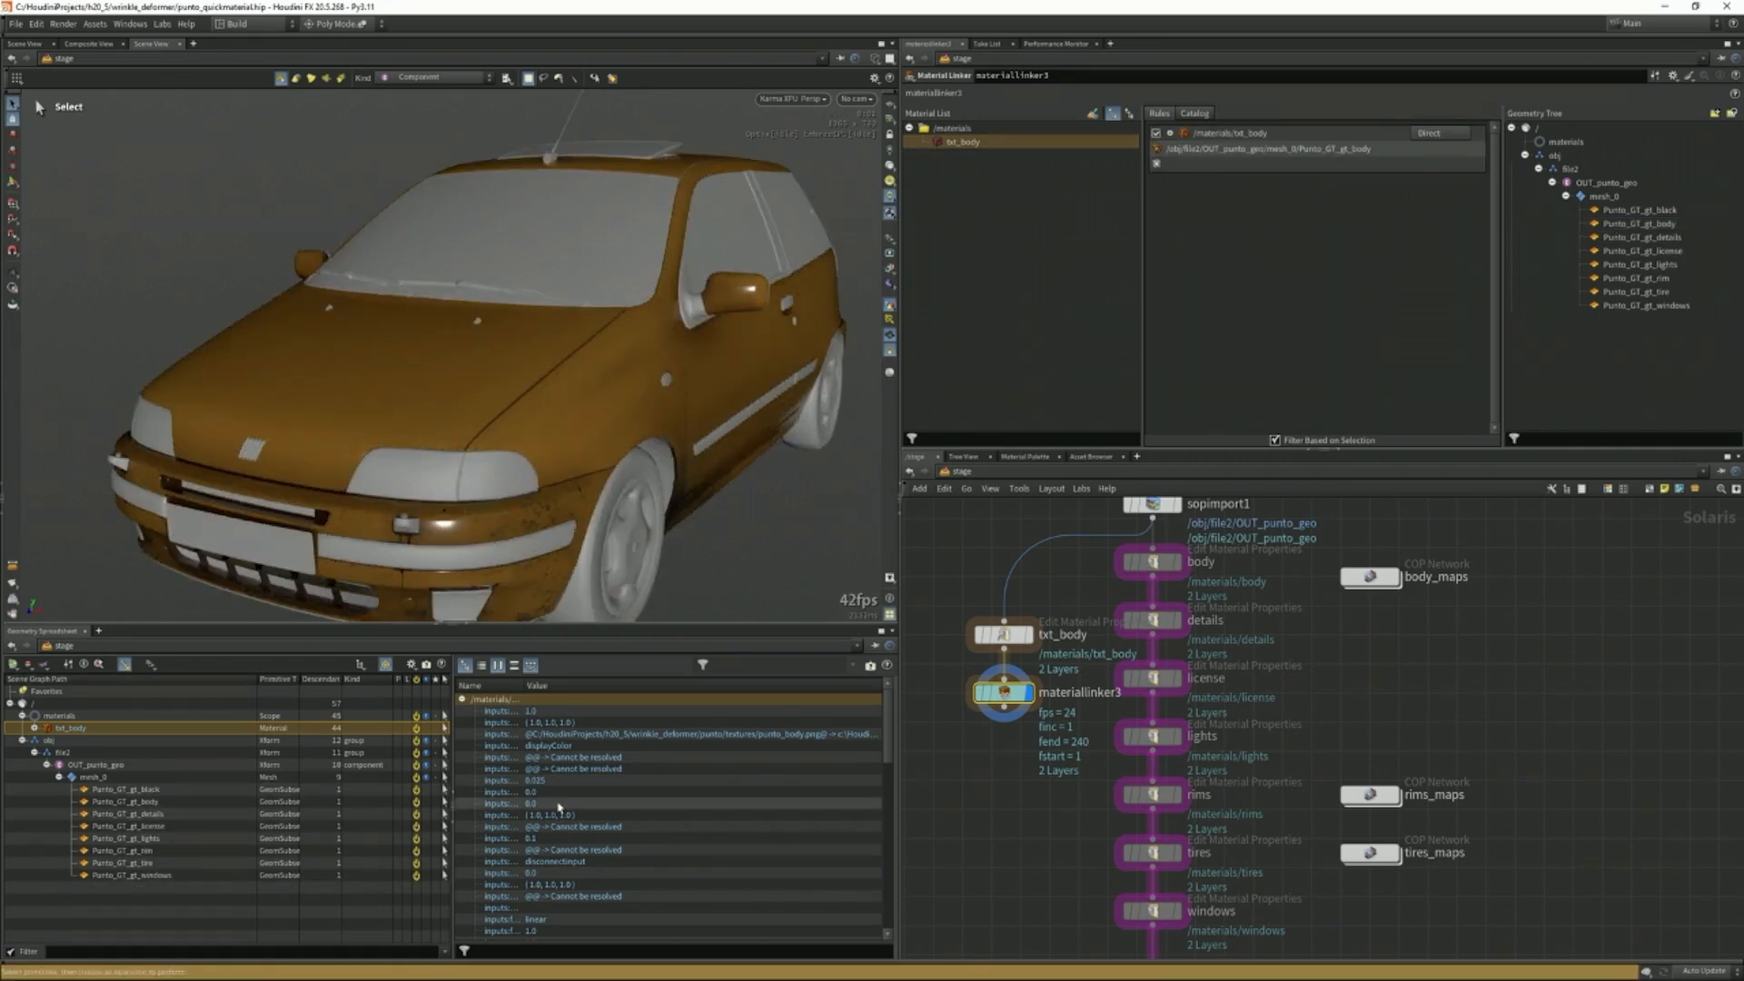
Show the settings of the existing body material node in the main chain.
{"action": "middle_click_drag", "start_coordinate": [1034, 845], "coordinate": [981, 859]}
{"action": "left_click", "coordinate": [1100, 576]}
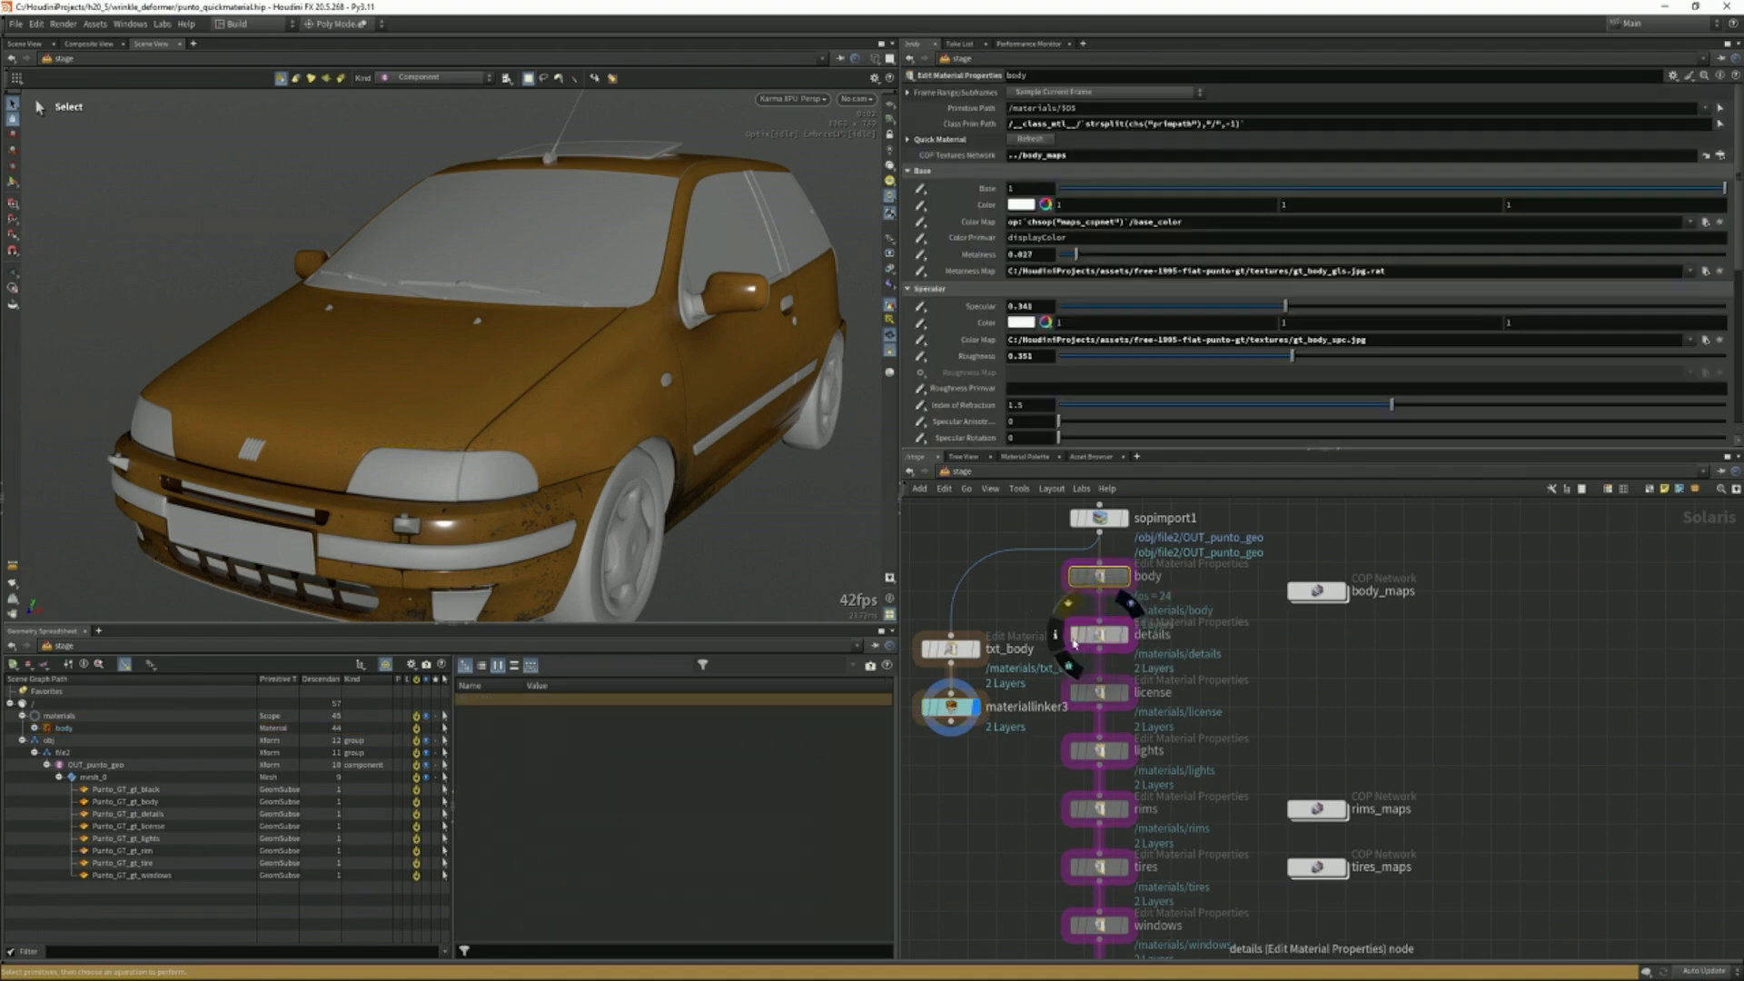
Review the settings of the details, license, lights, rims, tires, windows and black material nodes in the main chain.
{"action": "left_click", "coordinate": [1100, 634]}
{"action": "left_click", "coordinate": [1099, 692]}
{"action": "left_click", "coordinate": [1101, 750]}
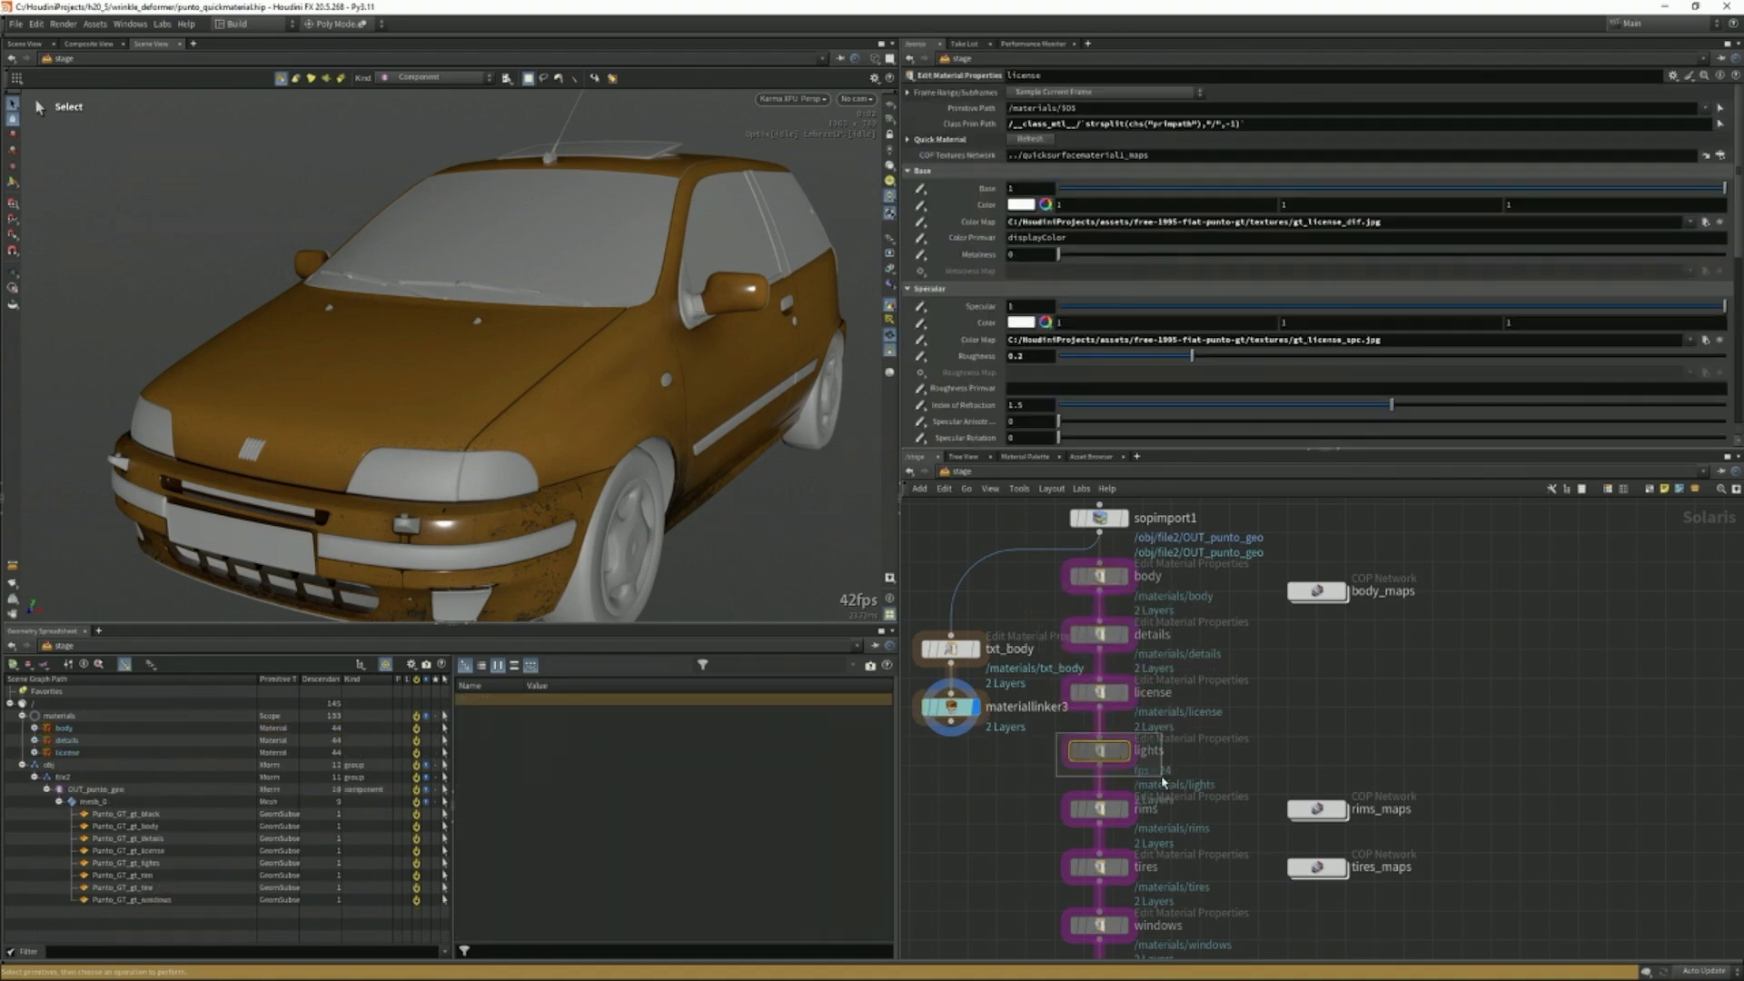
{"action": "left_click", "coordinate": [1095, 809]}
{"action": "middle_click_drag", "start_coordinate": [1002, 857], "coordinate": [964, 694]}
{"action": "left_click", "coordinate": [1090, 703]}
{"action": "left_click", "coordinate": [1090, 762]}
{"action": "left_click", "coordinate": [1090, 829]}
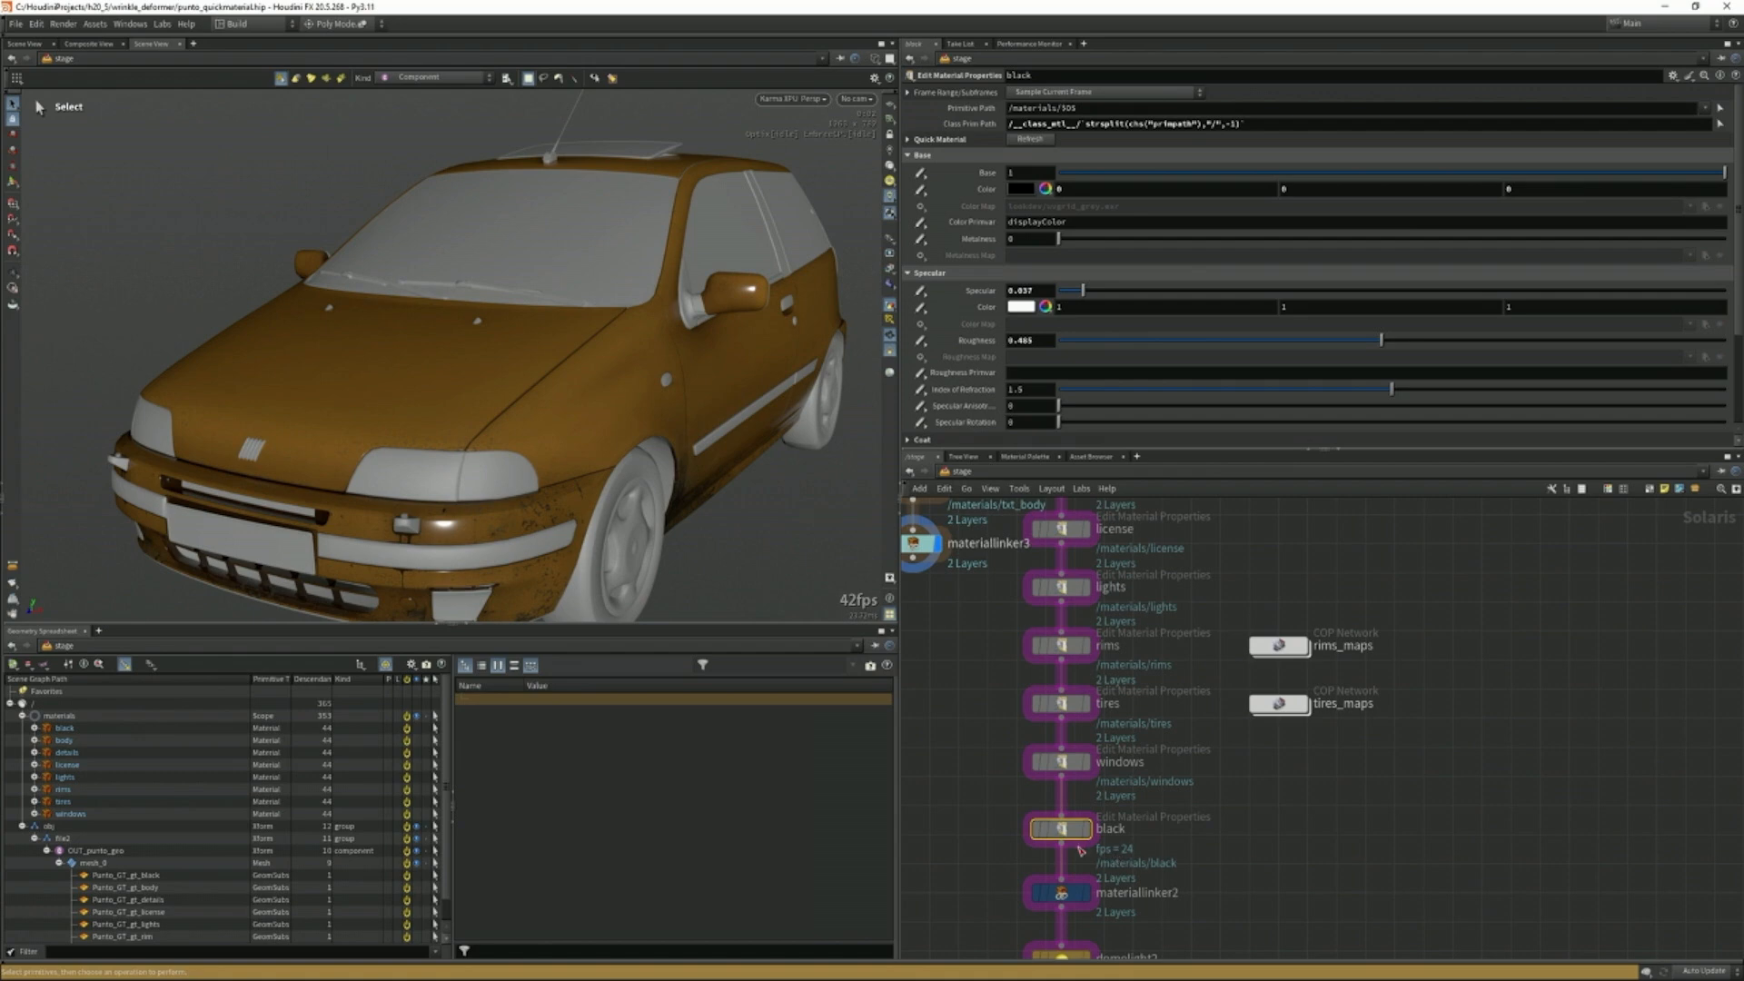
Inspect in materiallinker2 which material is assigned to each of the Punto_GT mesh parts.
{"action": "left_click", "coordinate": [1104, 894]}
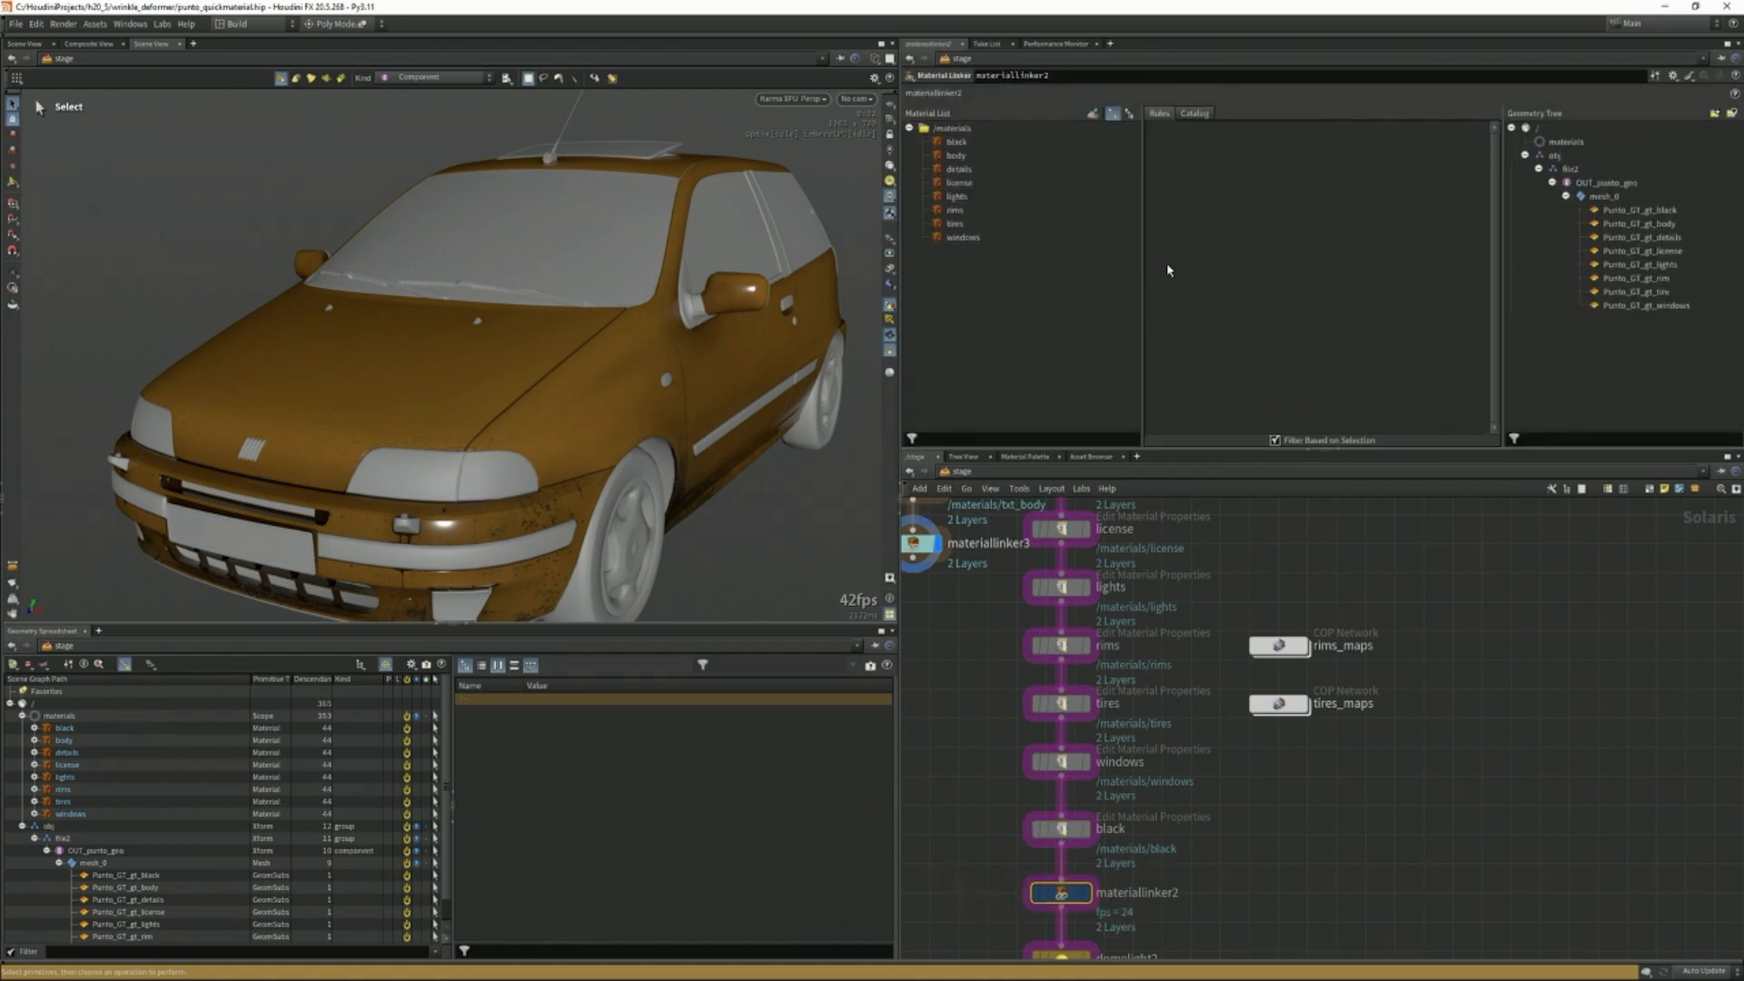
{"action": "left_click", "coordinate": [1613, 237]}
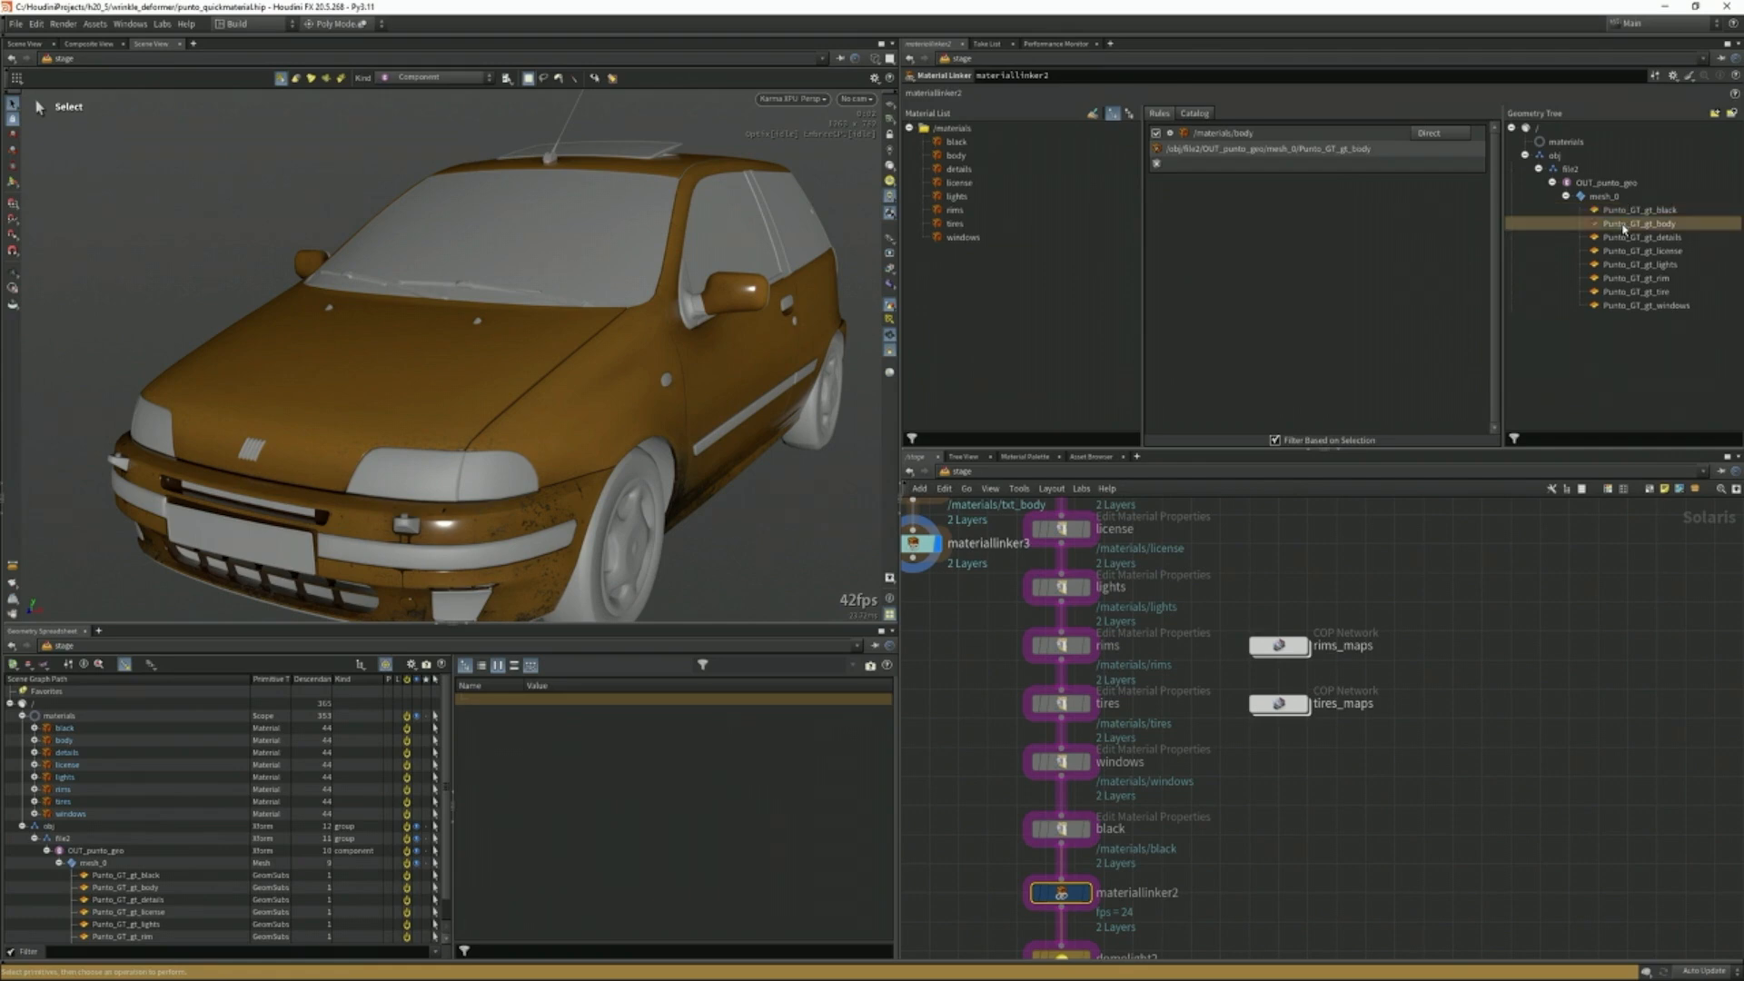
{"action": "left_click", "coordinate": [1621, 250]}
{"action": "left_click", "coordinate": [1620, 265]}
{"action": "left_click", "coordinate": [1619, 278]}
{"action": "left_click", "coordinate": [1617, 292]}
{"action": "left_click", "coordinate": [1617, 306]}
Display the stage at the domelight2 node and turn the lit car to a rear three-quarter view.
{"action": "scroll", "coordinate": [996, 820], "scroll_direction": "down", "scroll_amount": 3}
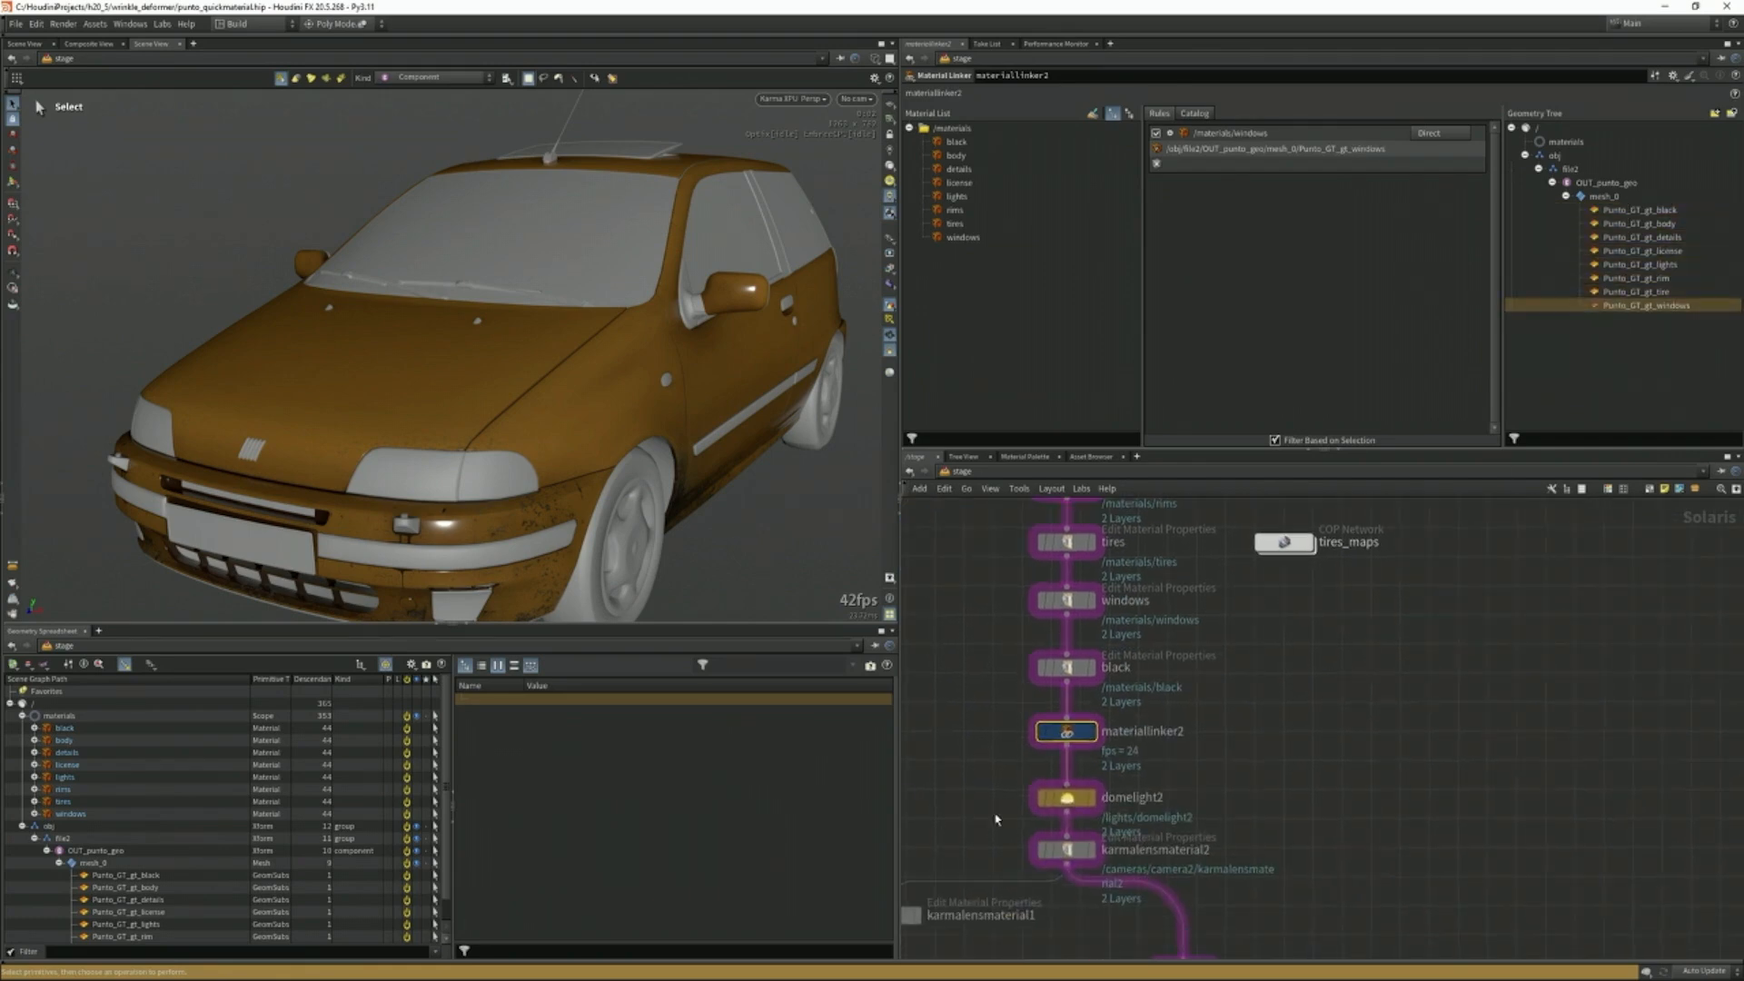
{"action": "left_click", "coordinate": [1072, 798]}
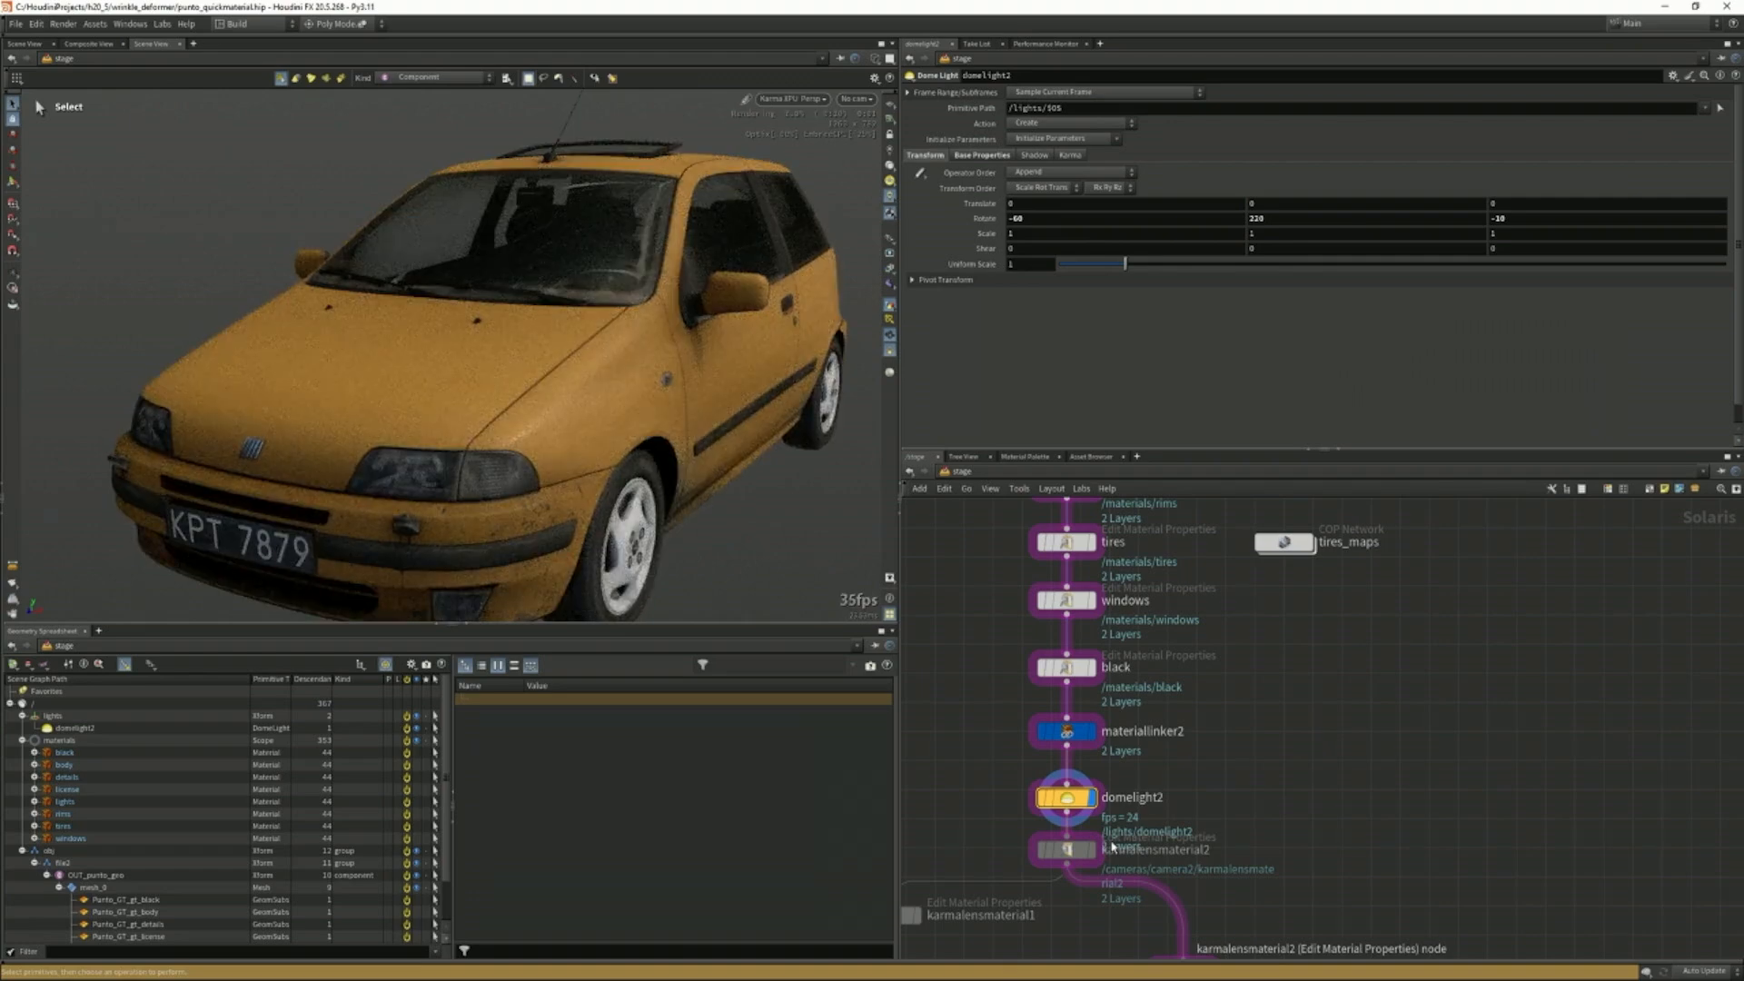
{"action": "key", "text": "Escape"}
{"action": "mouse_move", "coordinate": [781, 445]}
{"action": "left_mouse_down"}
{"action": "mouse_move", "coordinate": [796, 410]}
{"action": "mouse_move", "coordinate": [671, 389]}
{"action": "mouse_move", "coordinate": [550, 411]}
{"action": "left_mouse_up"}
{"action": "scroll", "coordinate": [701, 385], "scroll_direction": "down", "scroll_amount": 2}
{"action": "left_click_drag", "start_coordinate": [745, 407], "coordinate": [636, 407]}
{"action": "mouse_move", "coordinate": [799, 405]}
{"action": "left_mouse_down"}
{"action": "mouse_move", "coordinate": [704, 404]}
{"action": "mouse_move", "coordinate": [644, 442]}
{"action": "mouse_move", "coordinate": [436, 385]}
{"action": "mouse_move", "coordinate": [622, 466]}
{"action": "left_mouse_up"}
{"action": "right_click_drag", "start_coordinate": [622, 465], "coordinate": [701, 499]}
{"action": "key", "text": "s"}
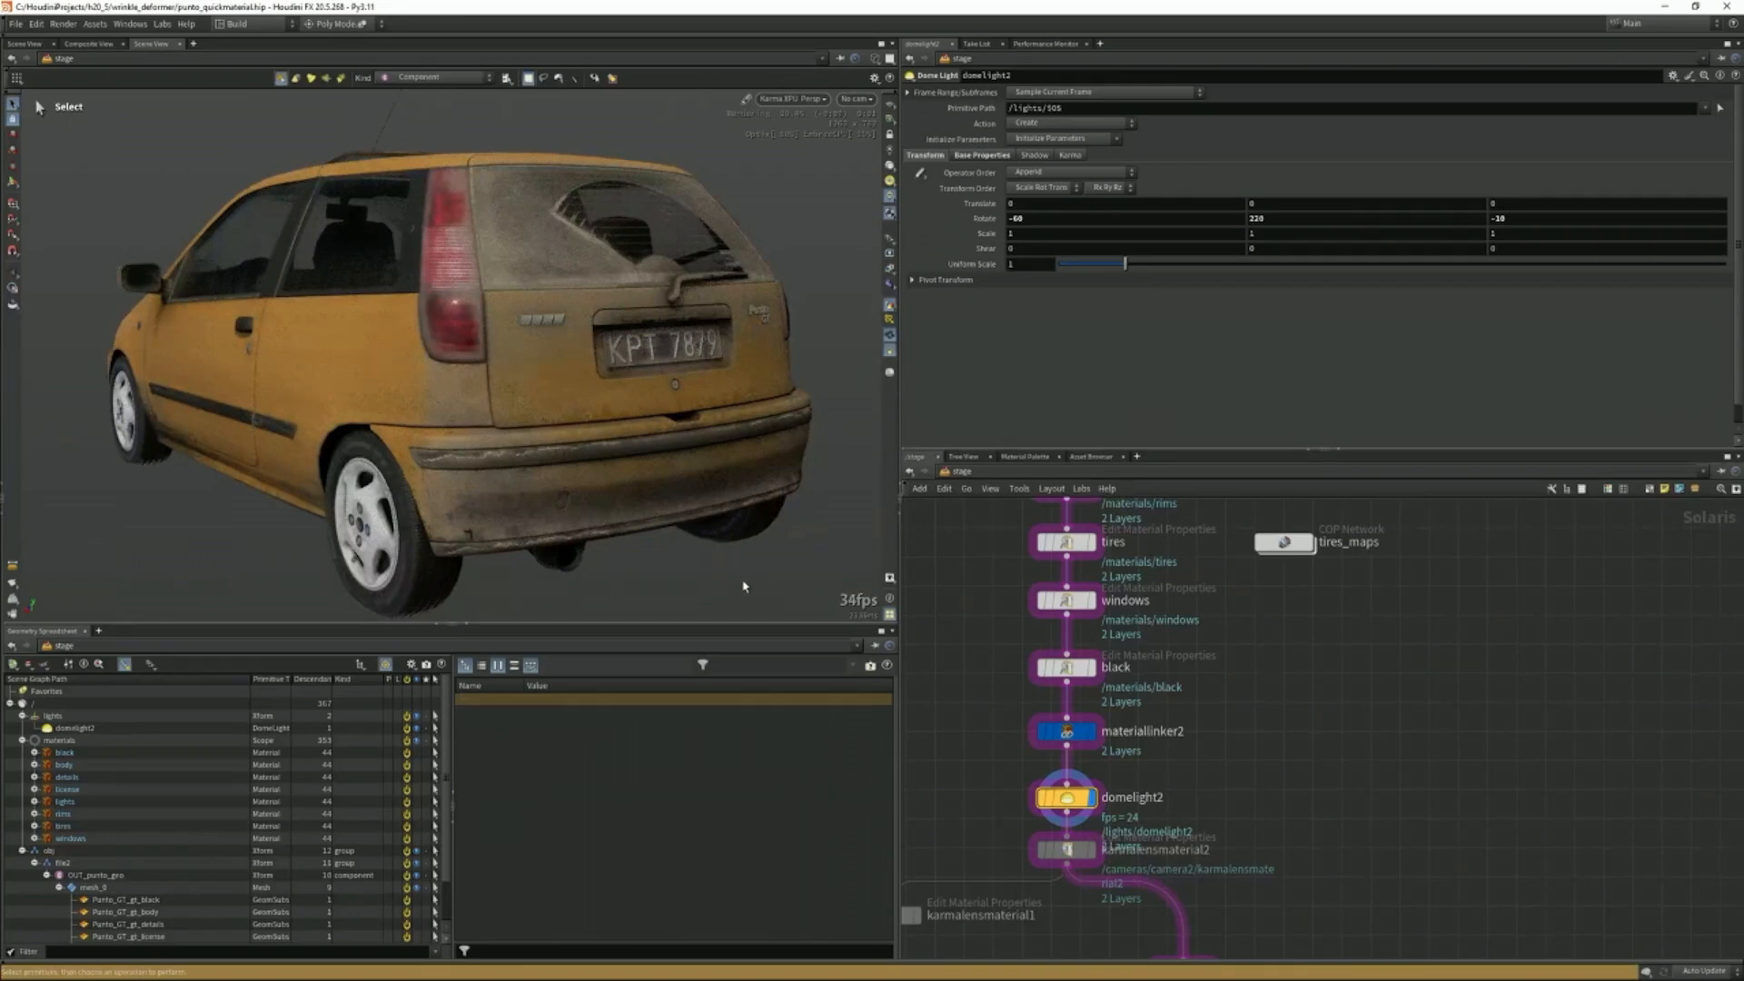
Point the body material's base Color Map to base_color1 in its COP textures network.
{"action": "middle_click_drag", "start_coordinate": [989, 772], "coordinate": [979, 666]}
{"action": "middle_click_drag", "start_coordinate": [1072, 829], "coordinate": [1051, 731]}
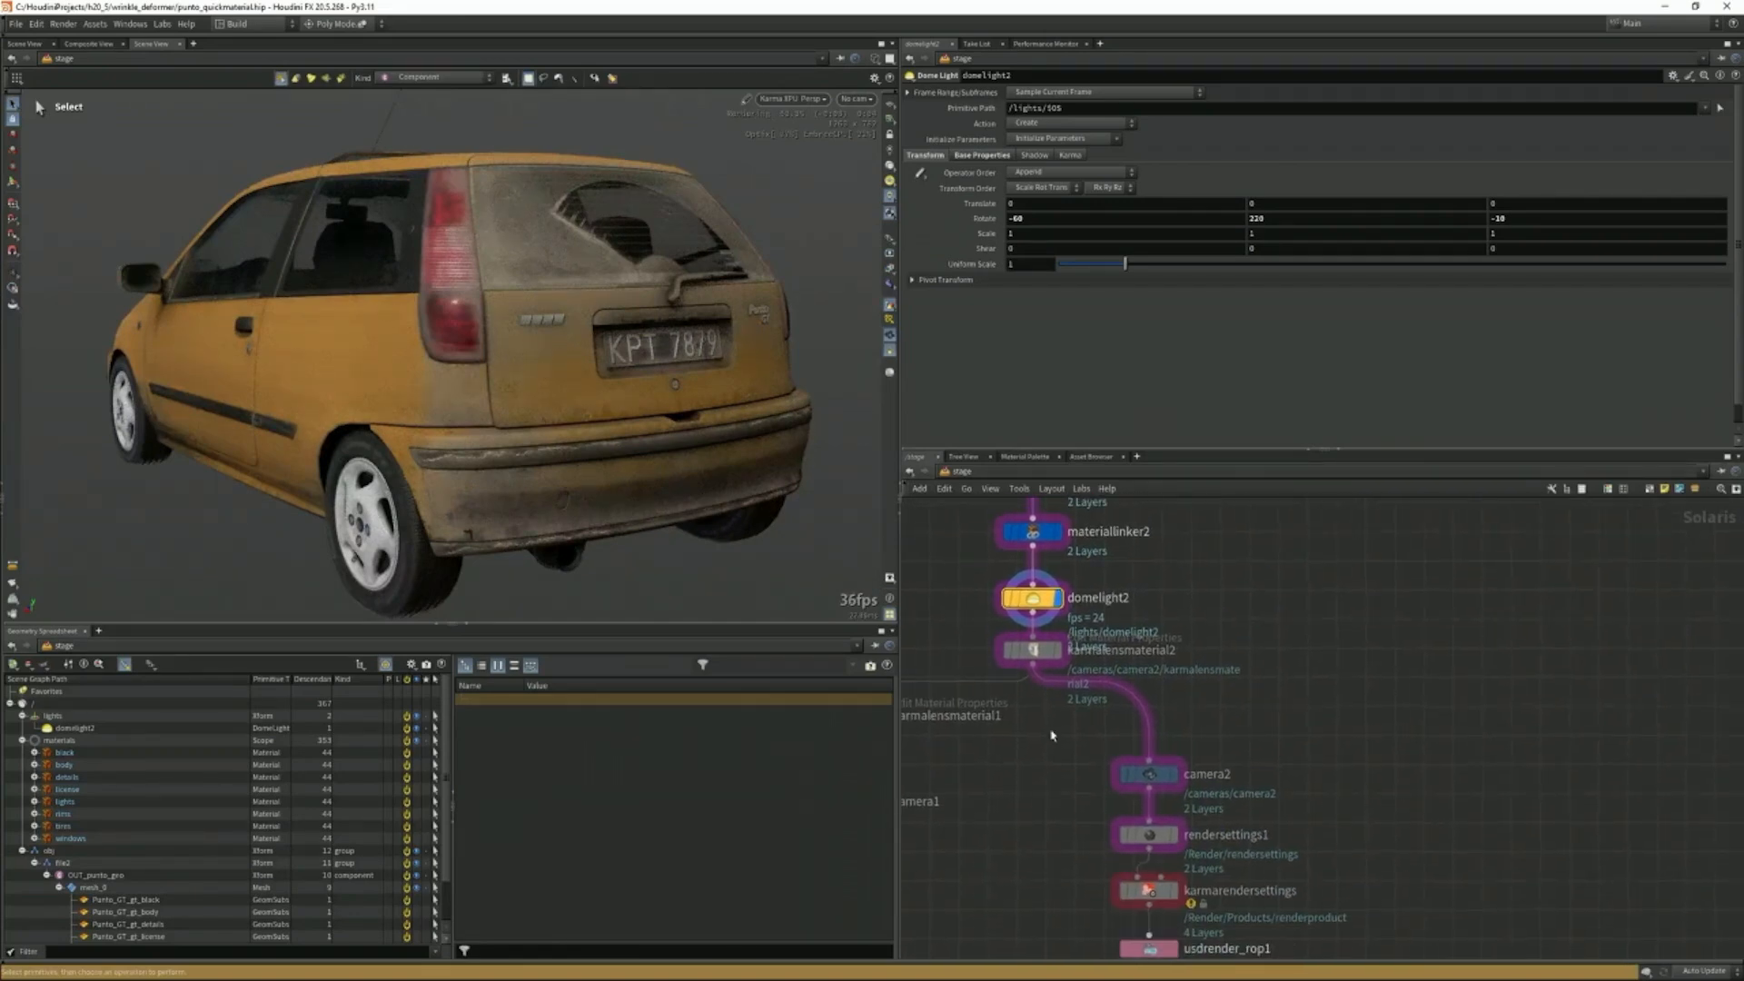
{"action": "left_click", "coordinate": [1033, 533]}
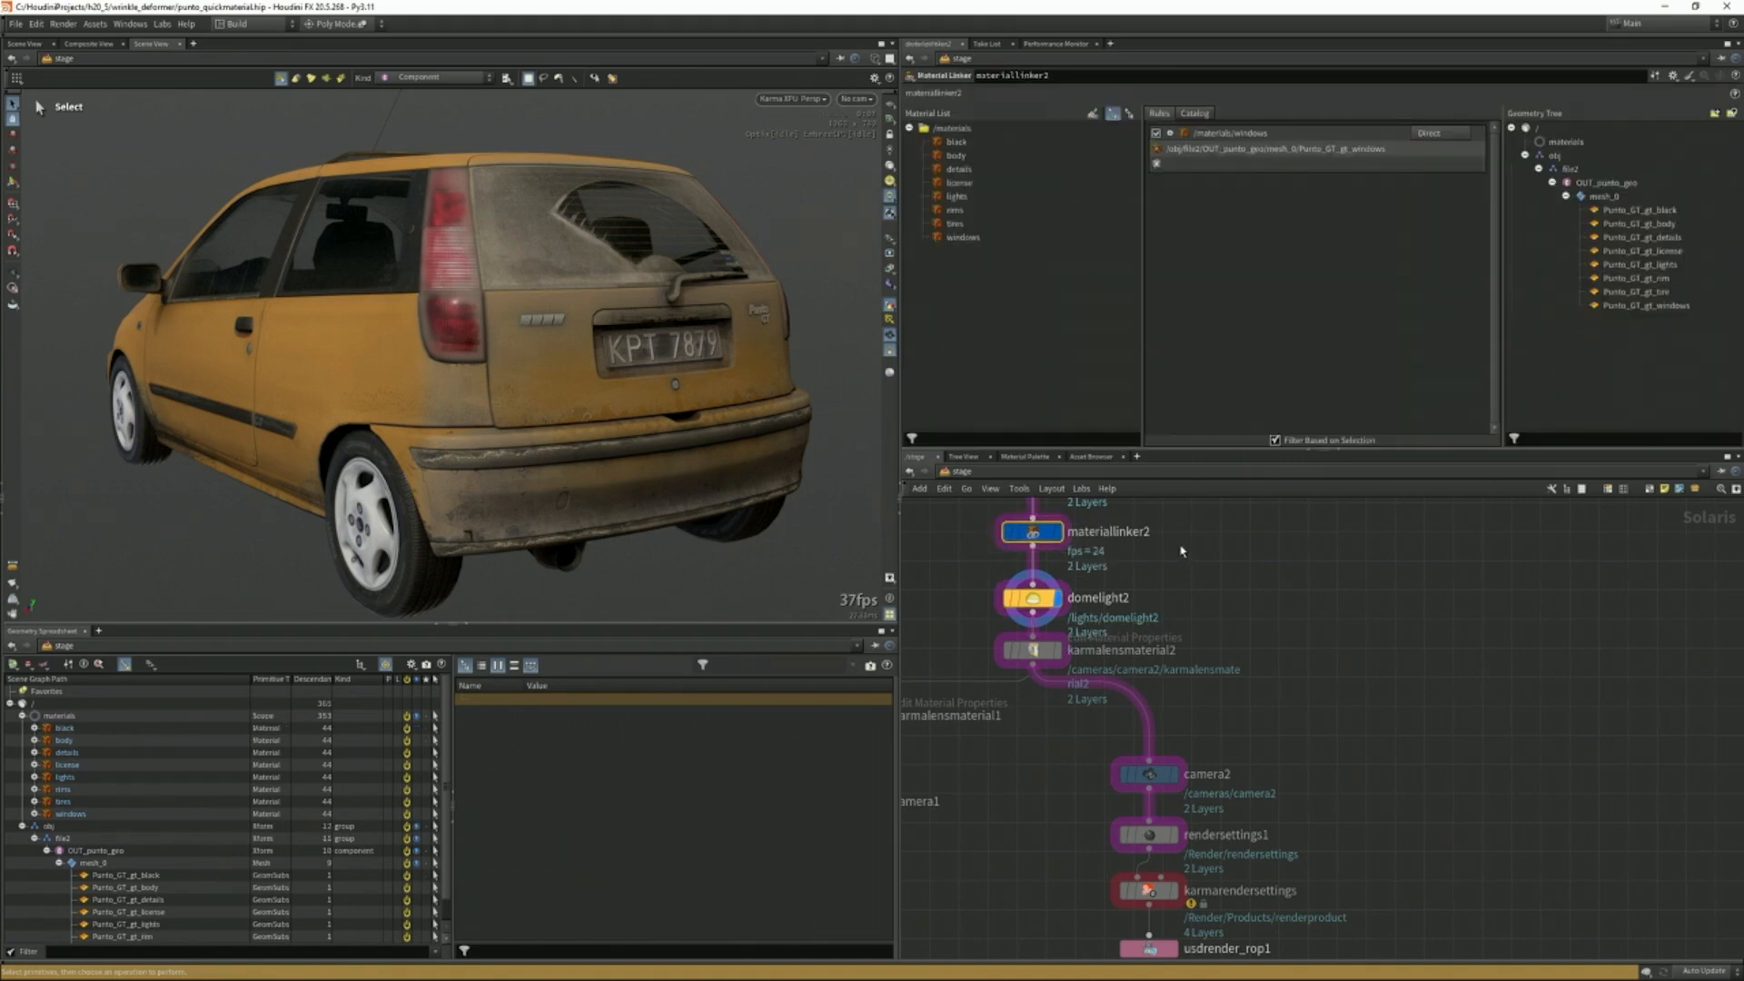
{"action": "middle_click_drag", "start_coordinate": [1240, 550], "coordinate": [1255, 735]}
{"action": "middle_click_drag", "start_coordinate": [1268, 584], "coordinate": [1232, 832]}
{"action": "middle_click_drag", "start_coordinate": [1200, 608], "coordinate": [1232, 740]}
{"action": "left_click", "coordinate": [1049, 624]}
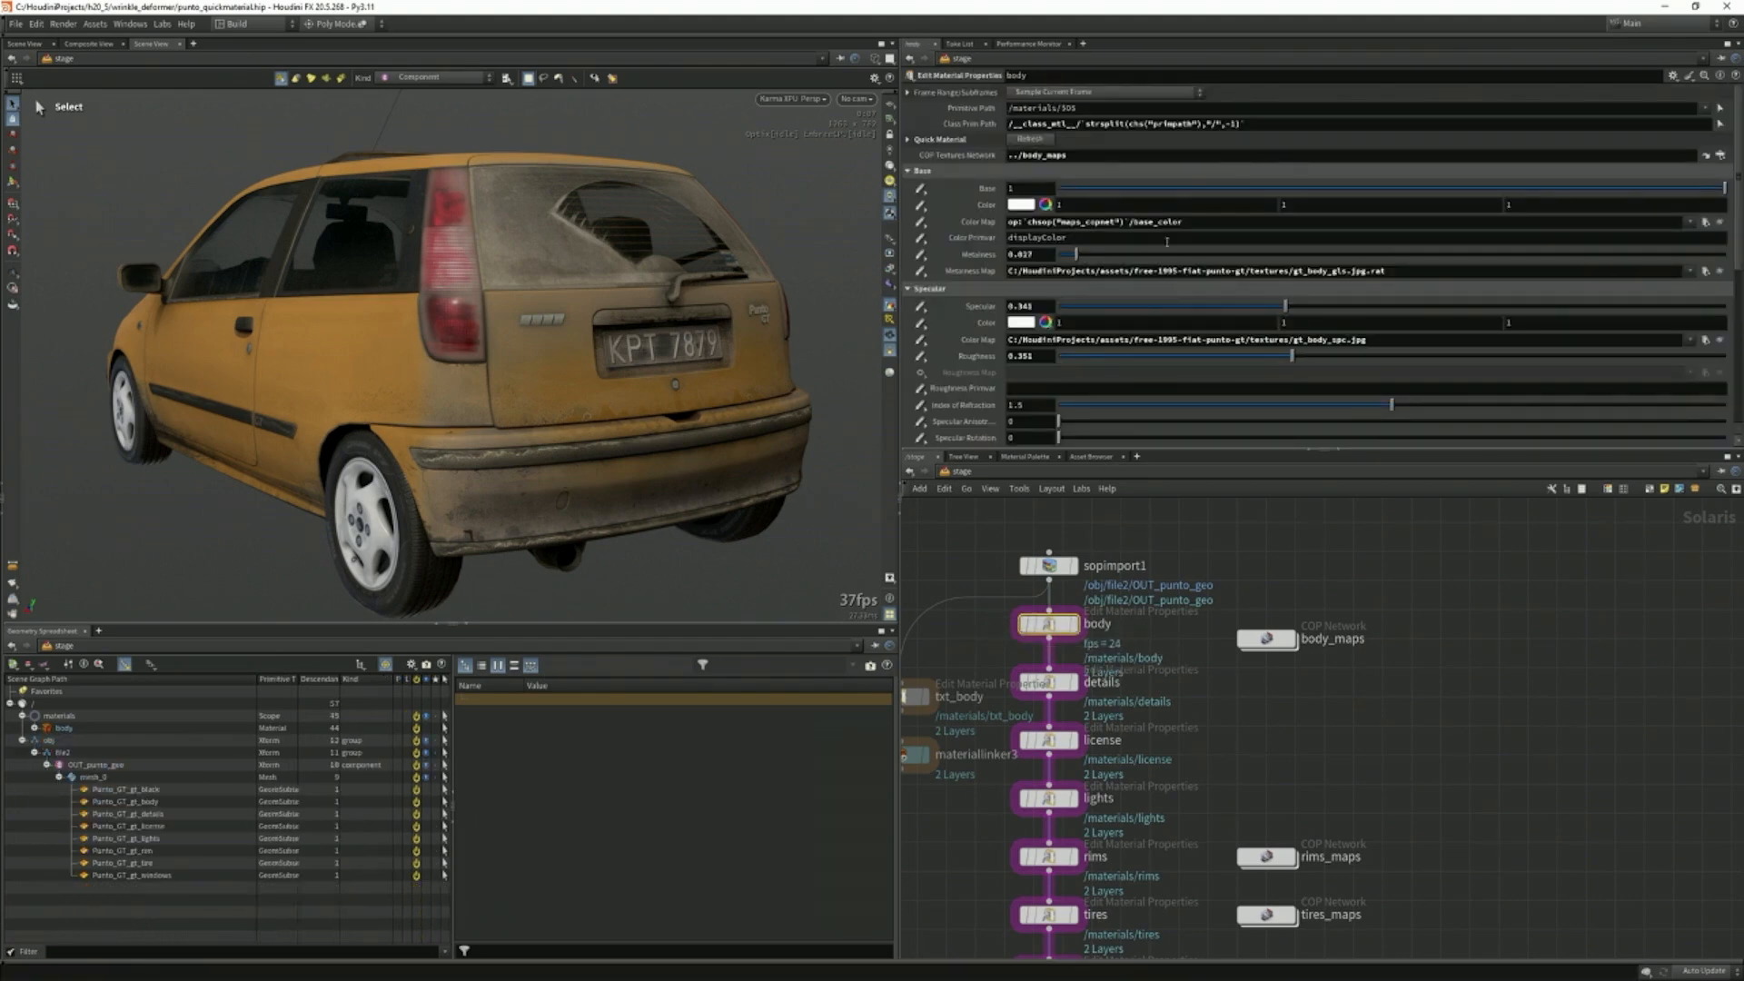
{"action": "left_click", "coordinate": [1720, 227]}
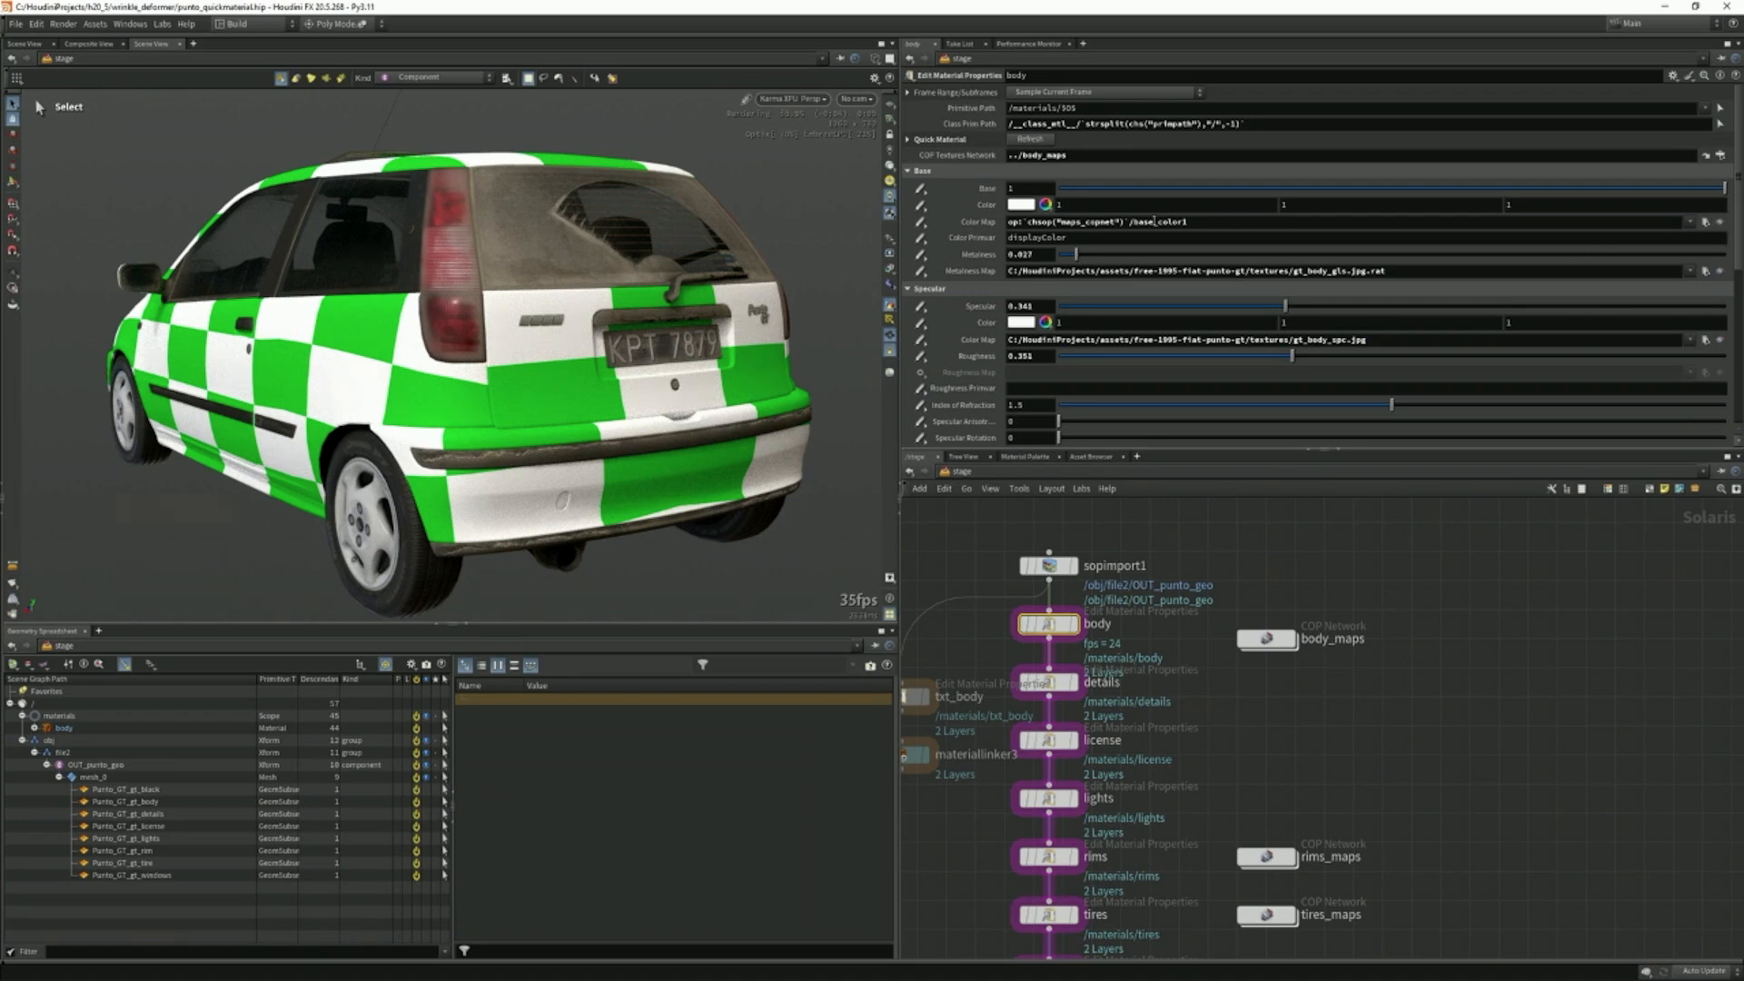
Open the body_maps COP network and display the base_color1 output fed by the checkerboard.
{"action": "left_click", "coordinate": [1283, 642]}
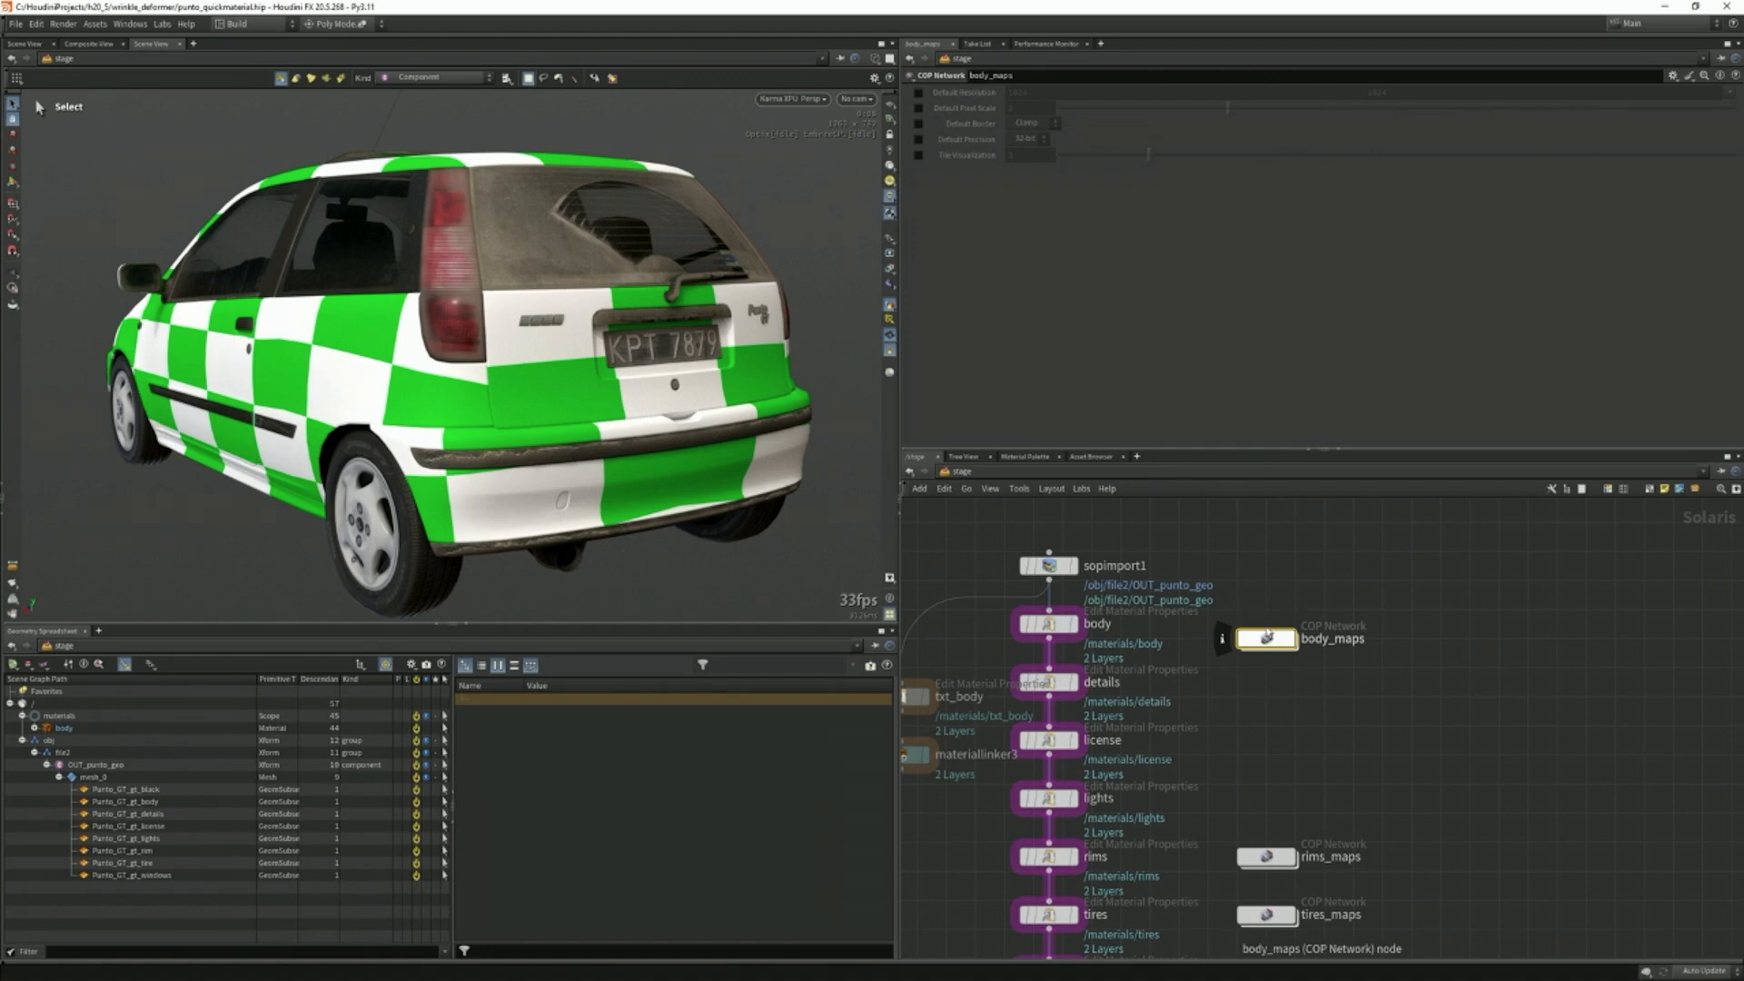
{"action": "double_click", "coordinate": [1265, 645]}
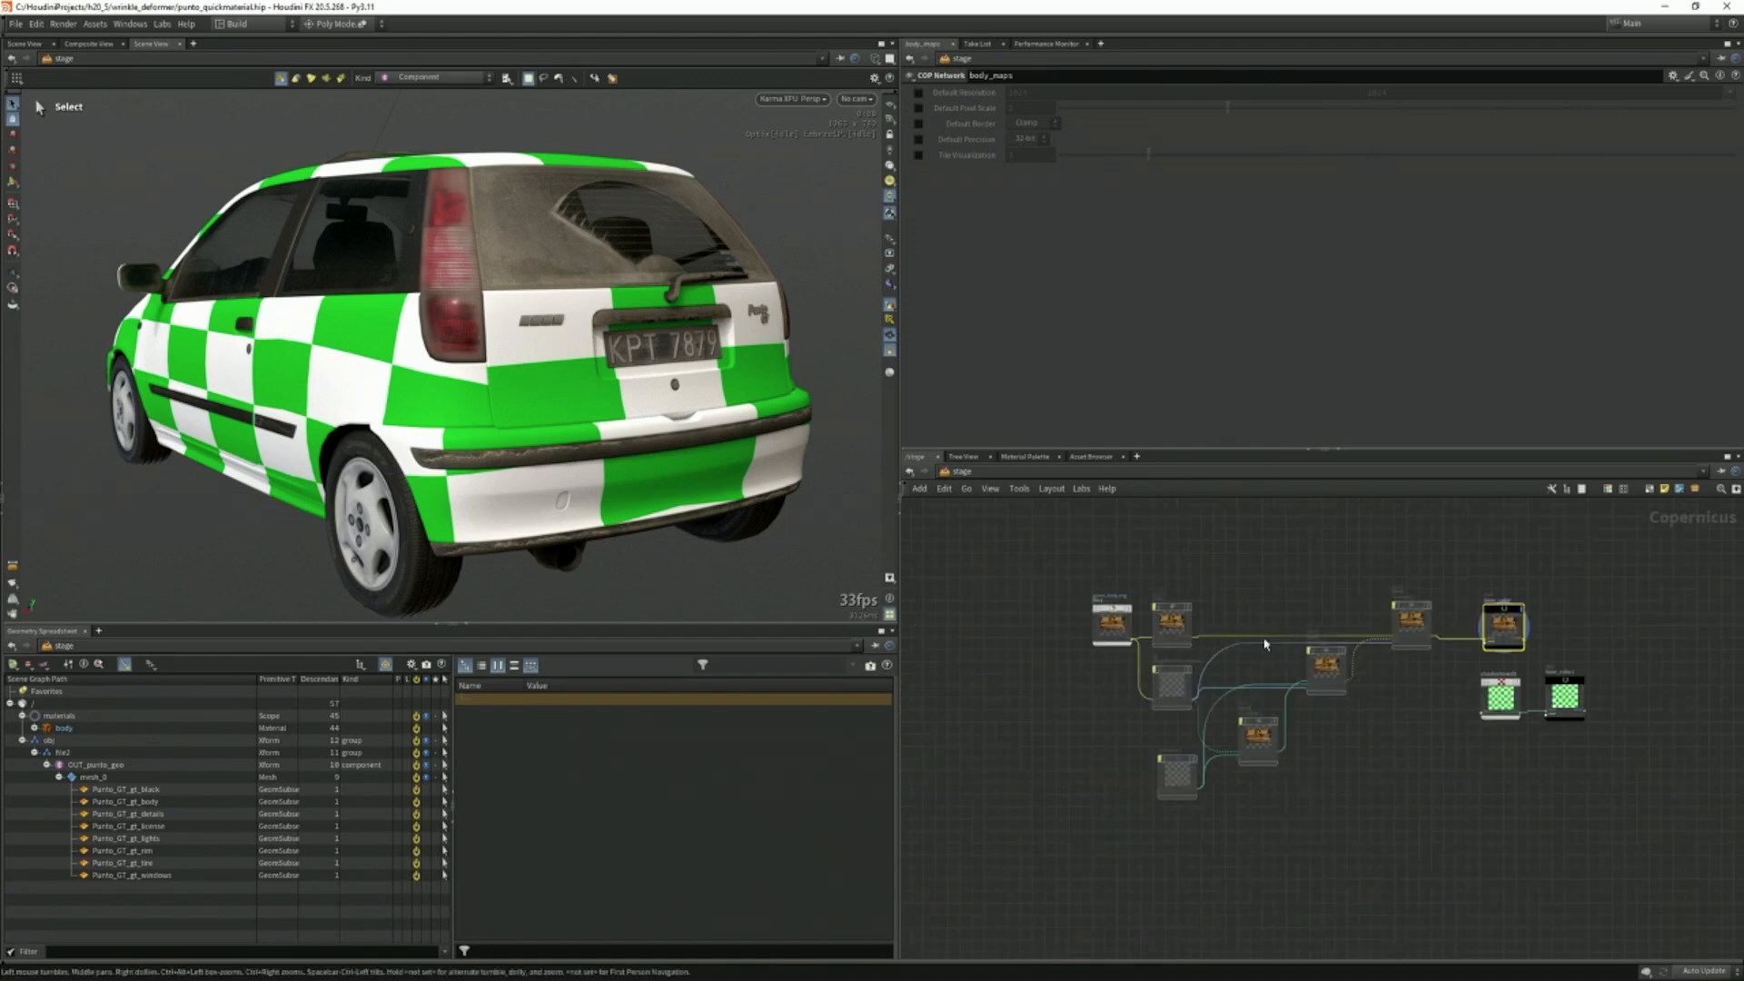
{"action": "middle_click_drag", "start_coordinate": [1359, 571], "coordinate": [1095, 557]}
{"action": "scroll", "coordinate": [1241, 747], "scroll_direction": "up", "scroll_amount": 5}
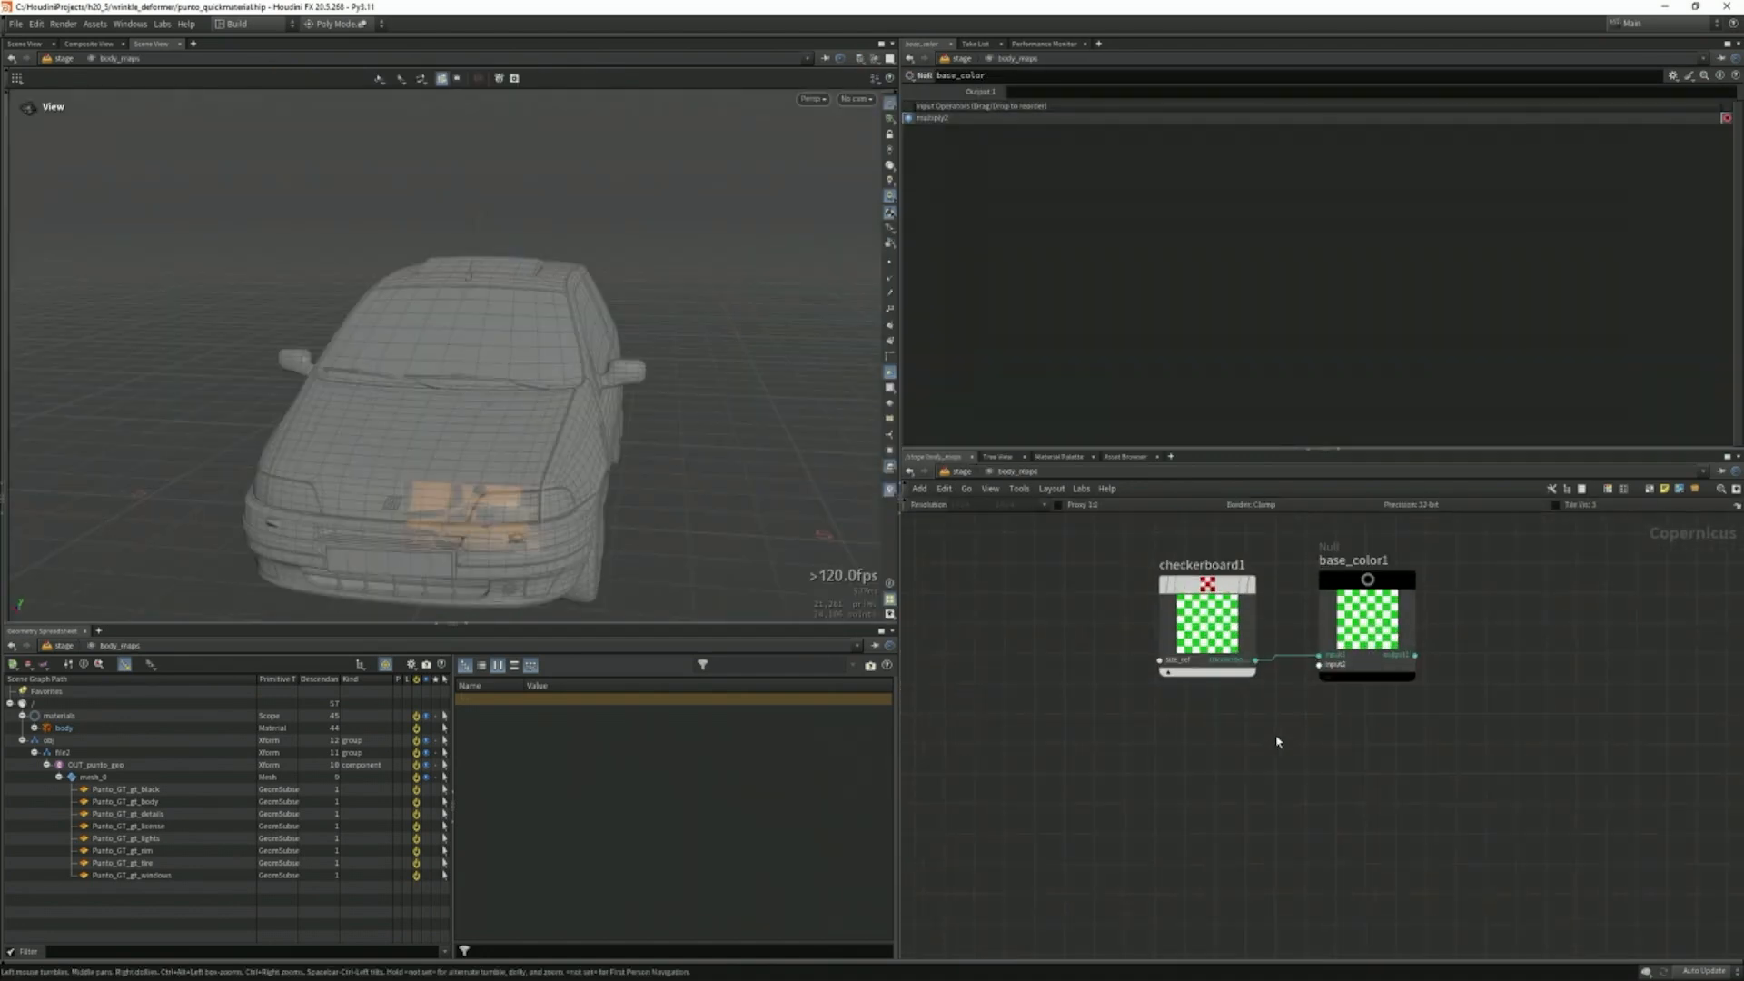
{"action": "middle_click_drag", "start_coordinate": [1275, 734], "coordinate": [1170, 784]}
{"action": "left_click", "coordinate": [1218, 606]}
{"action": "left_click_drag", "start_coordinate": [1346, 782], "coordinate": [1252, 591]}
{"action": "key", "text": "r"}
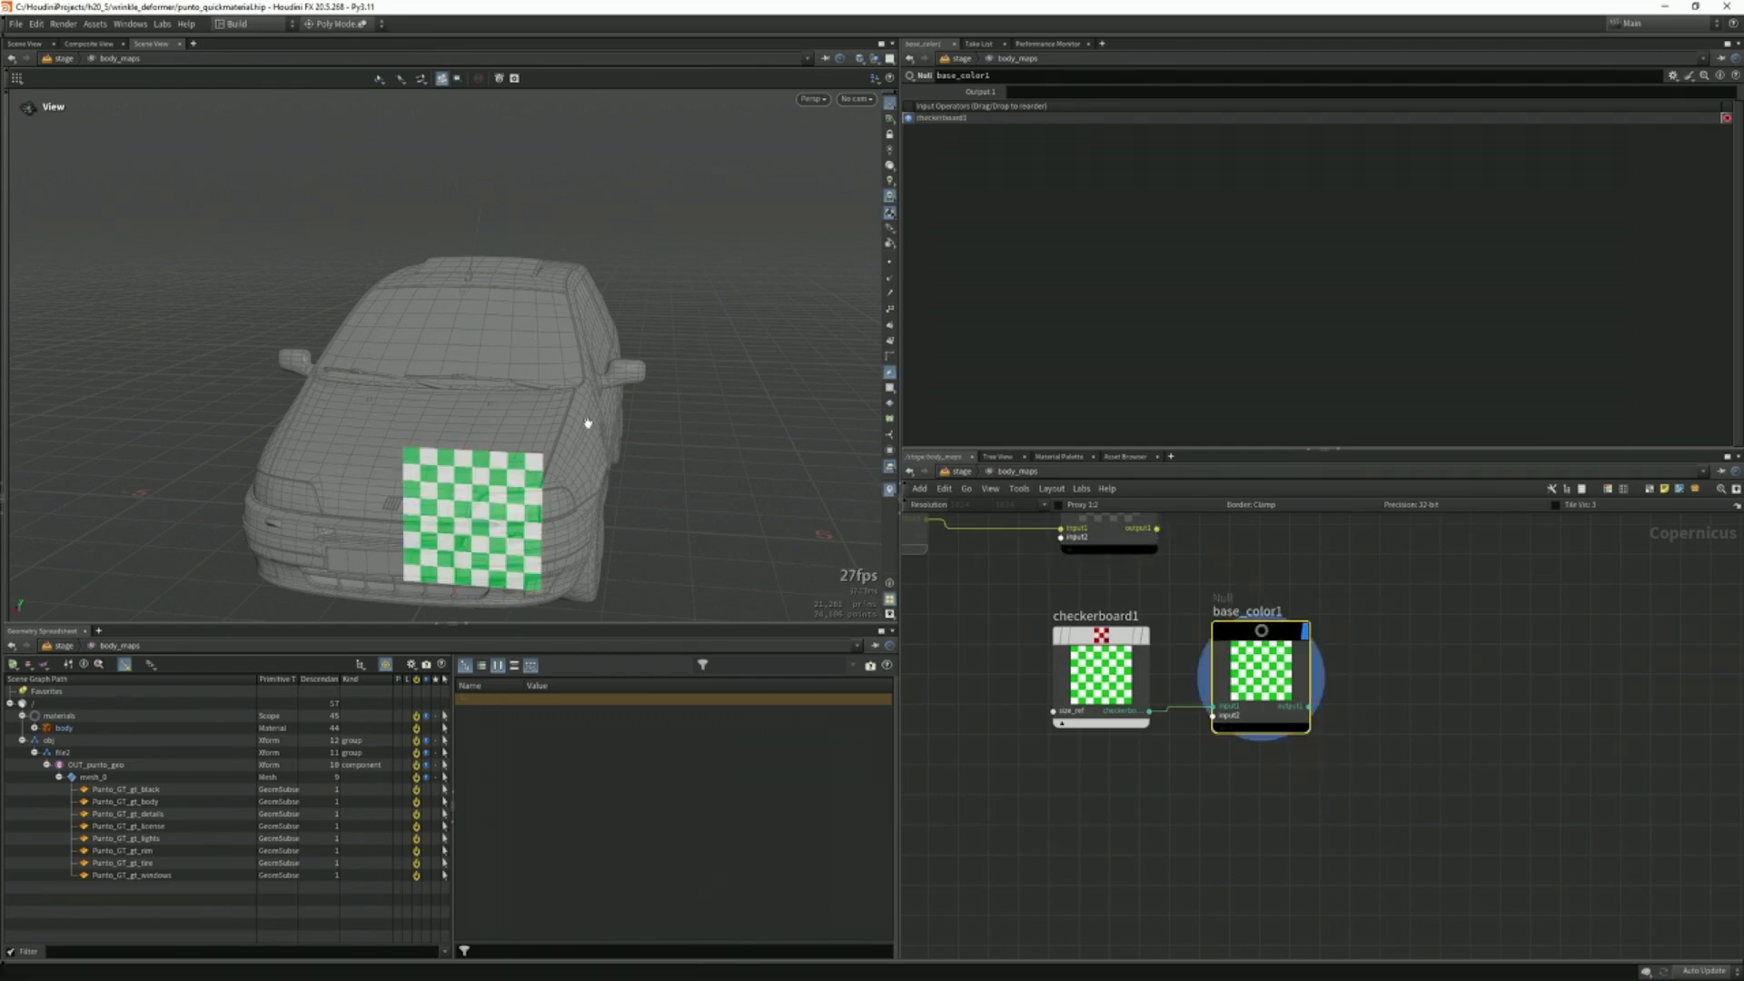
Examine the base_color1 checkerboard image in the Composite View and return to the Scene View.
{"action": "left_click", "coordinate": [89, 44]}
{"action": "scroll", "coordinate": [337, 332], "scroll_direction": "up", "scroll_amount": 4}
{"action": "middle_click_drag", "start_coordinate": [367, 407], "coordinate": [370, 320]}
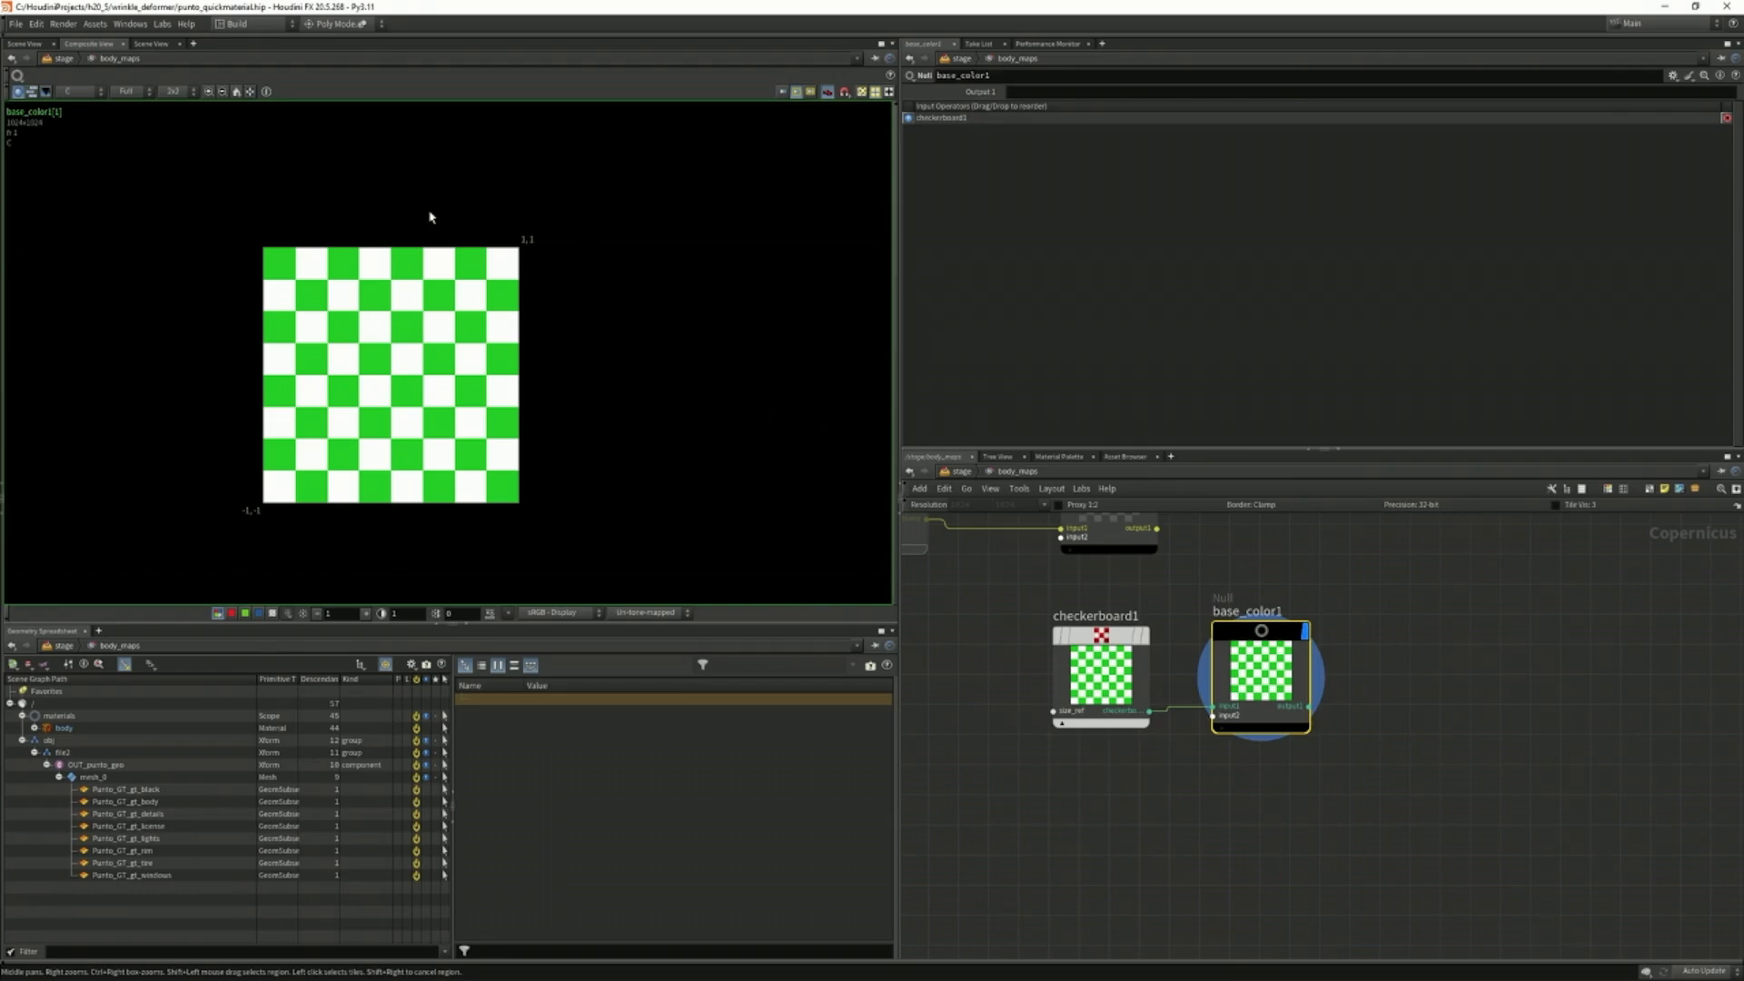
{"action": "left_click", "coordinate": [151, 44]}
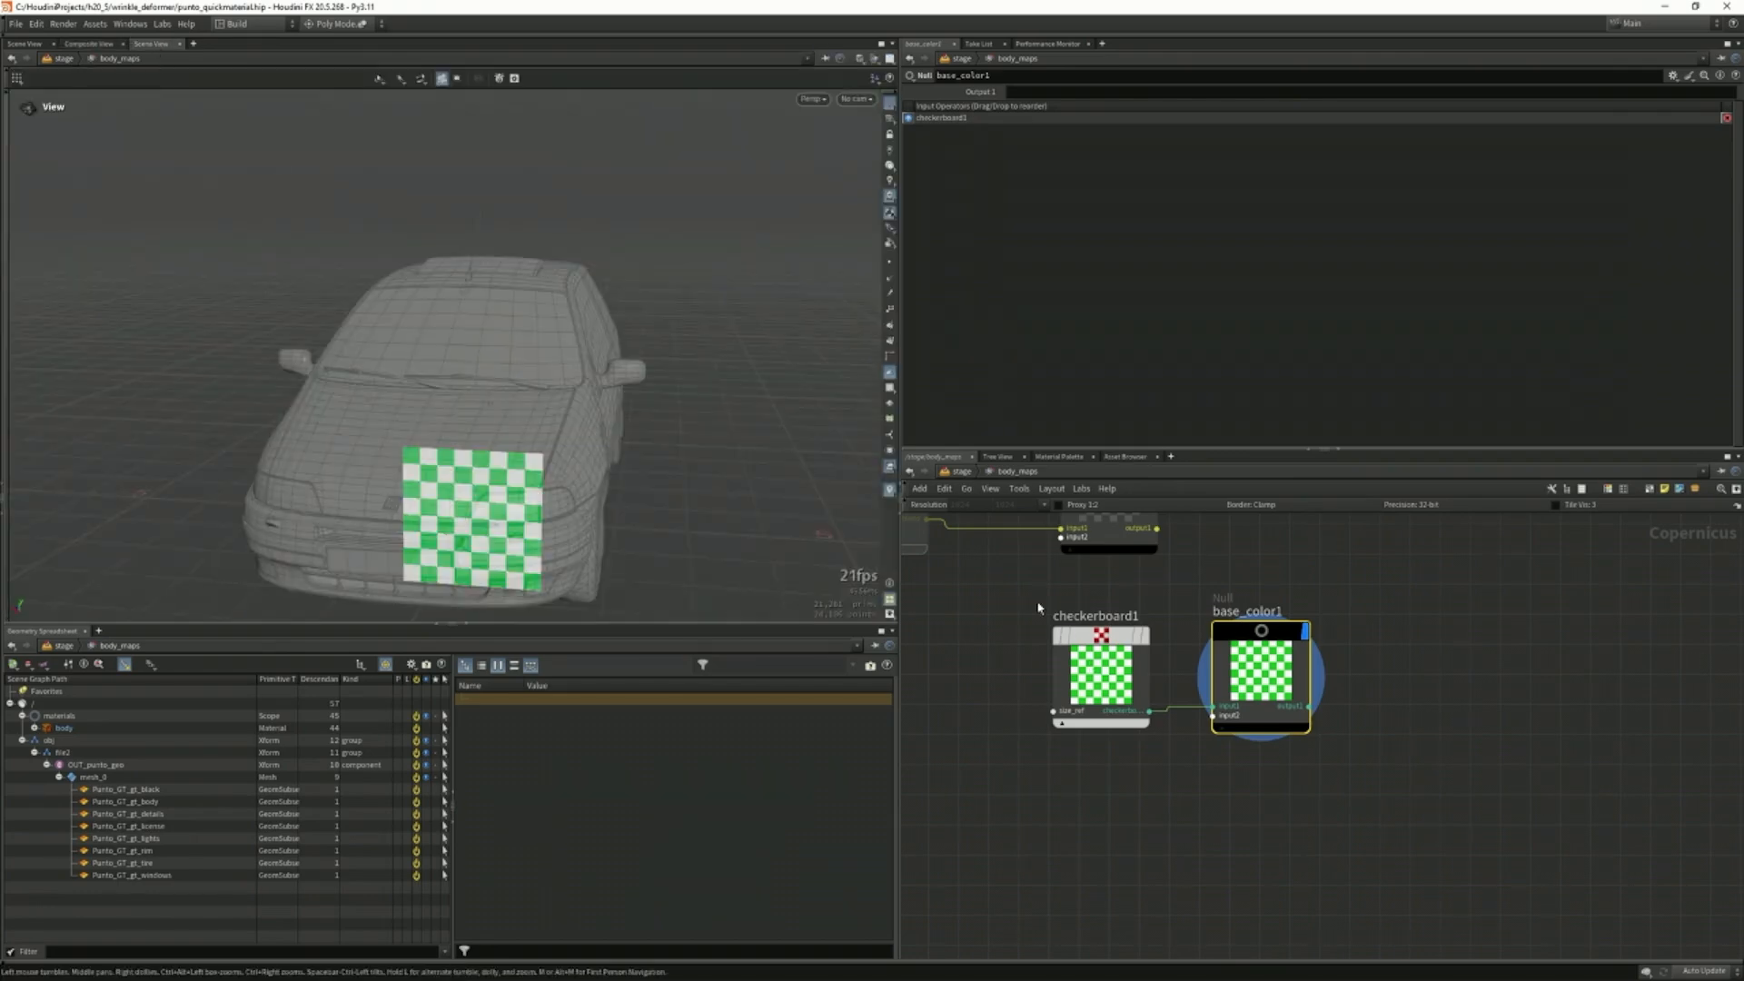
Change the odd color of checkerboard1 to pink (1, 0, 0.5) and go back up to the stage network.
{"action": "middle_click_drag", "start_coordinate": [1035, 591], "coordinate": [1064, 736]}
{"action": "left_click", "coordinate": [1172, 847]}
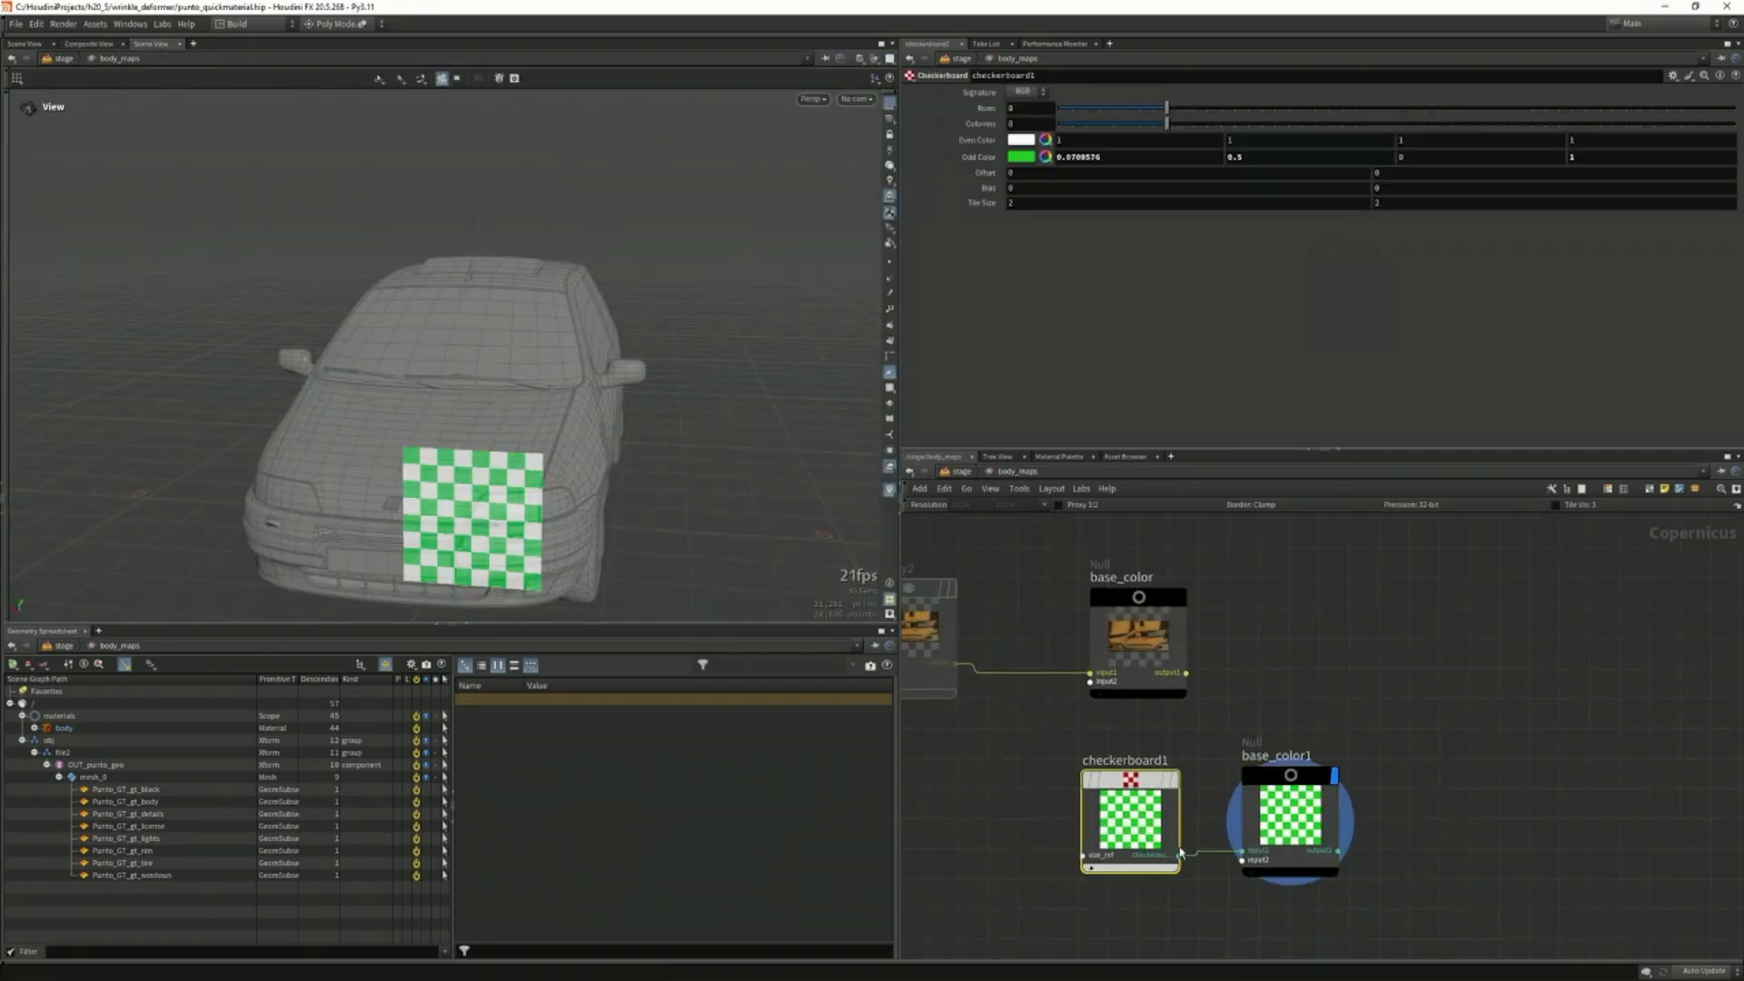
{"action": "left_click", "coordinate": [1028, 160]}
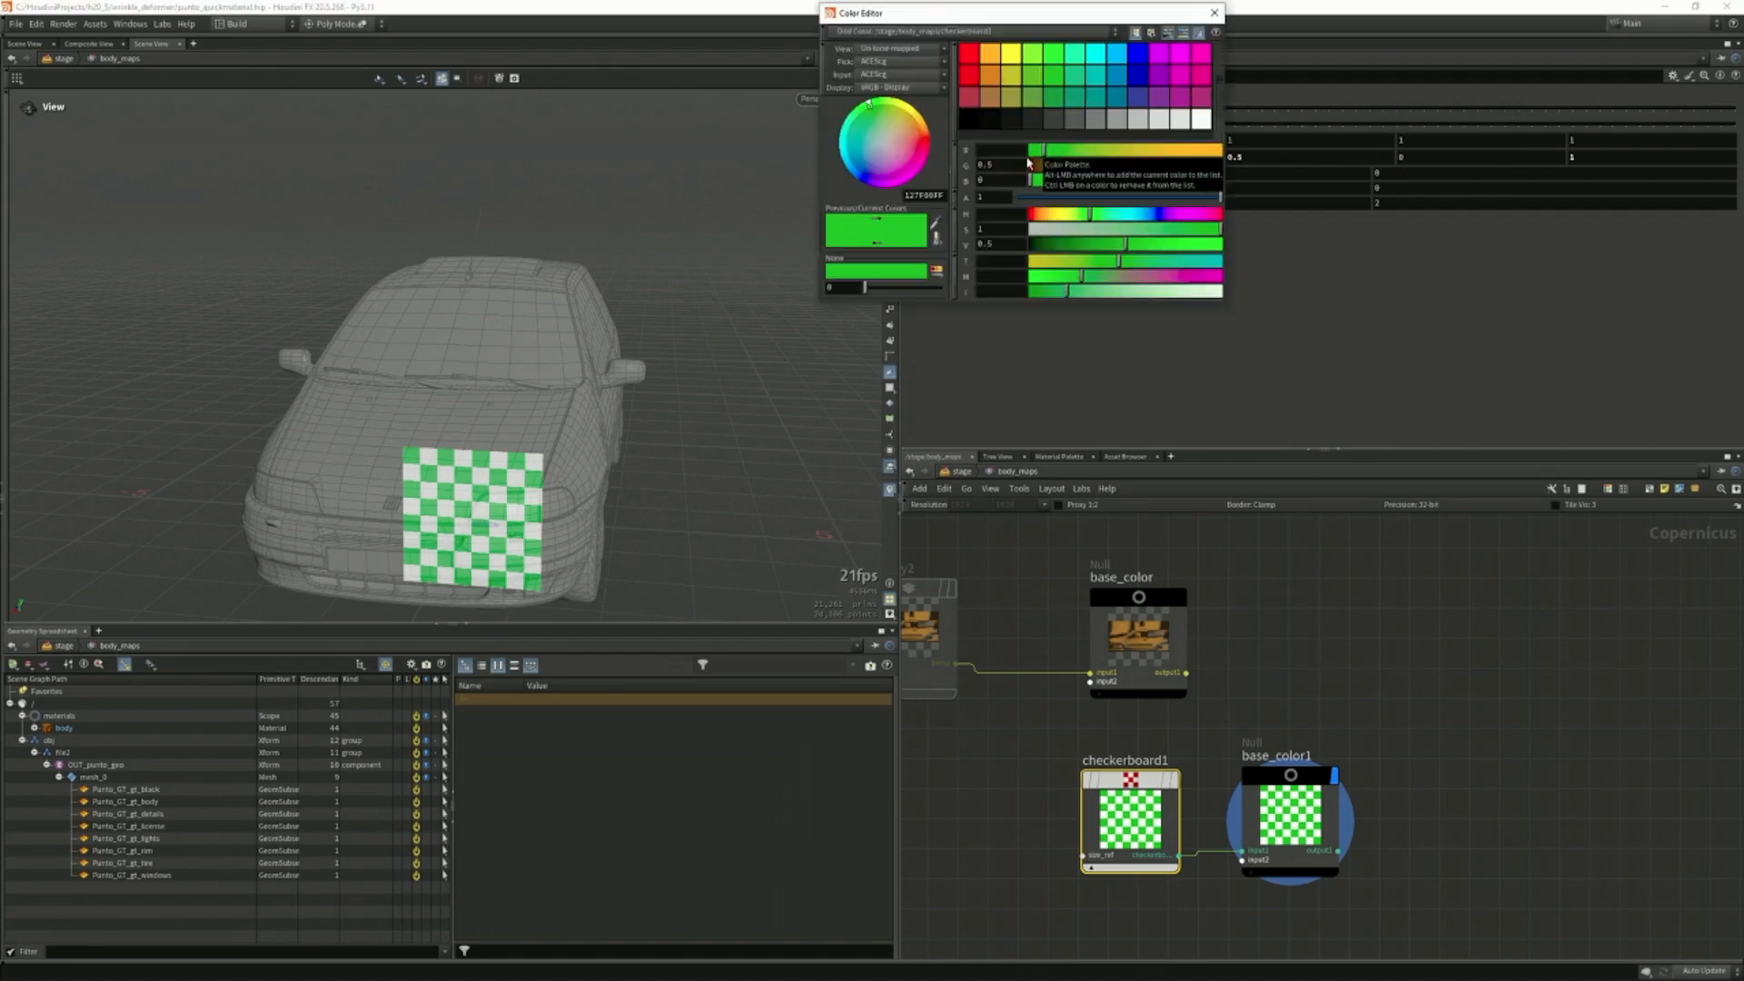
{"action": "left_click", "coordinate": [1011, 55]}
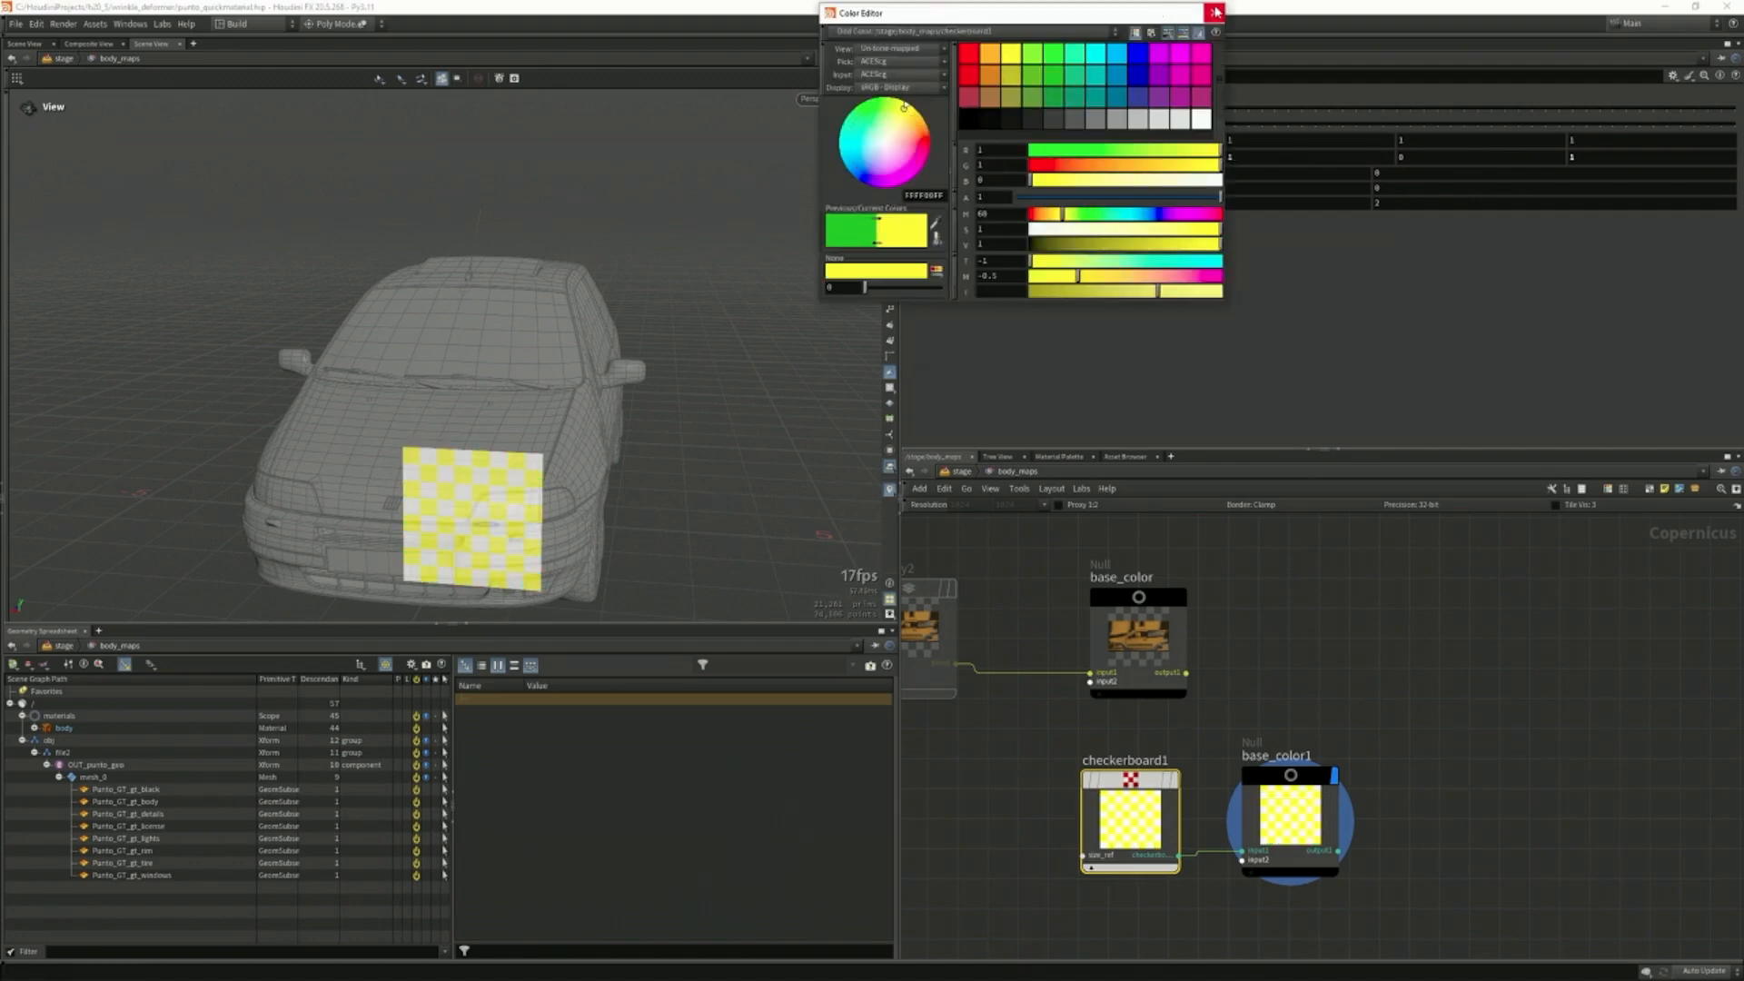
{"action": "left_click", "coordinate": [1203, 59]}
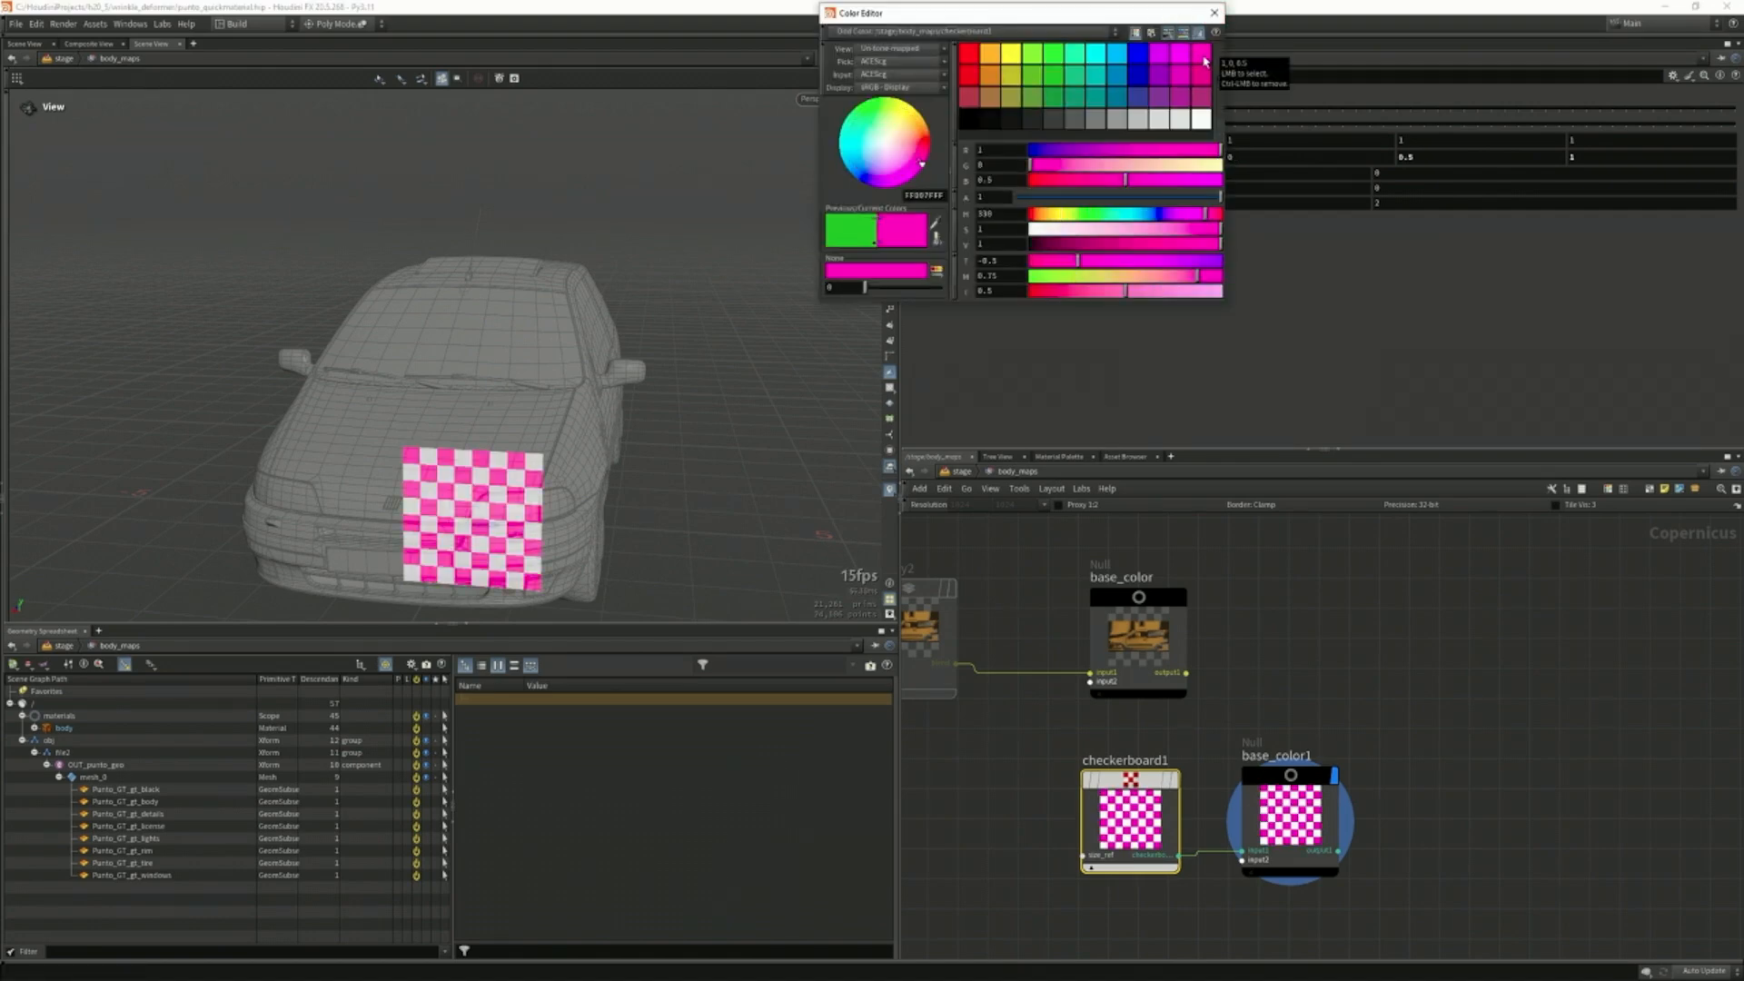
{"action": "left_click", "coordinate": [1214, 13]}
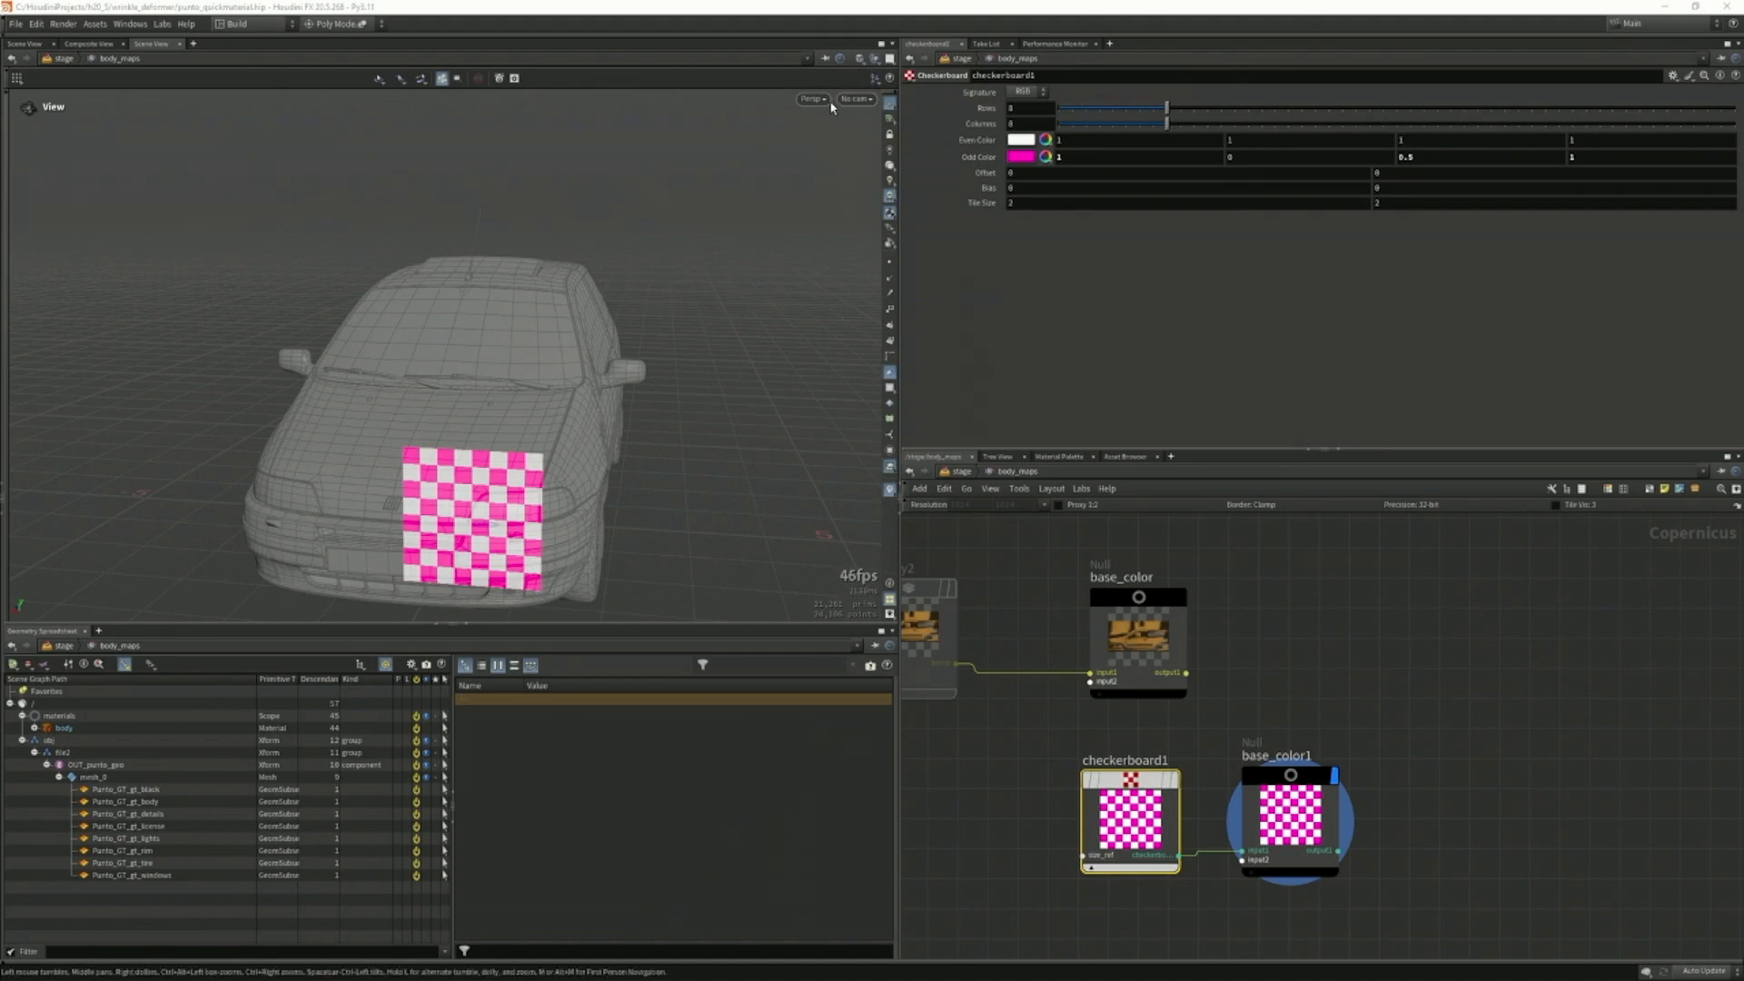
{"action": "key", "text": "u"}
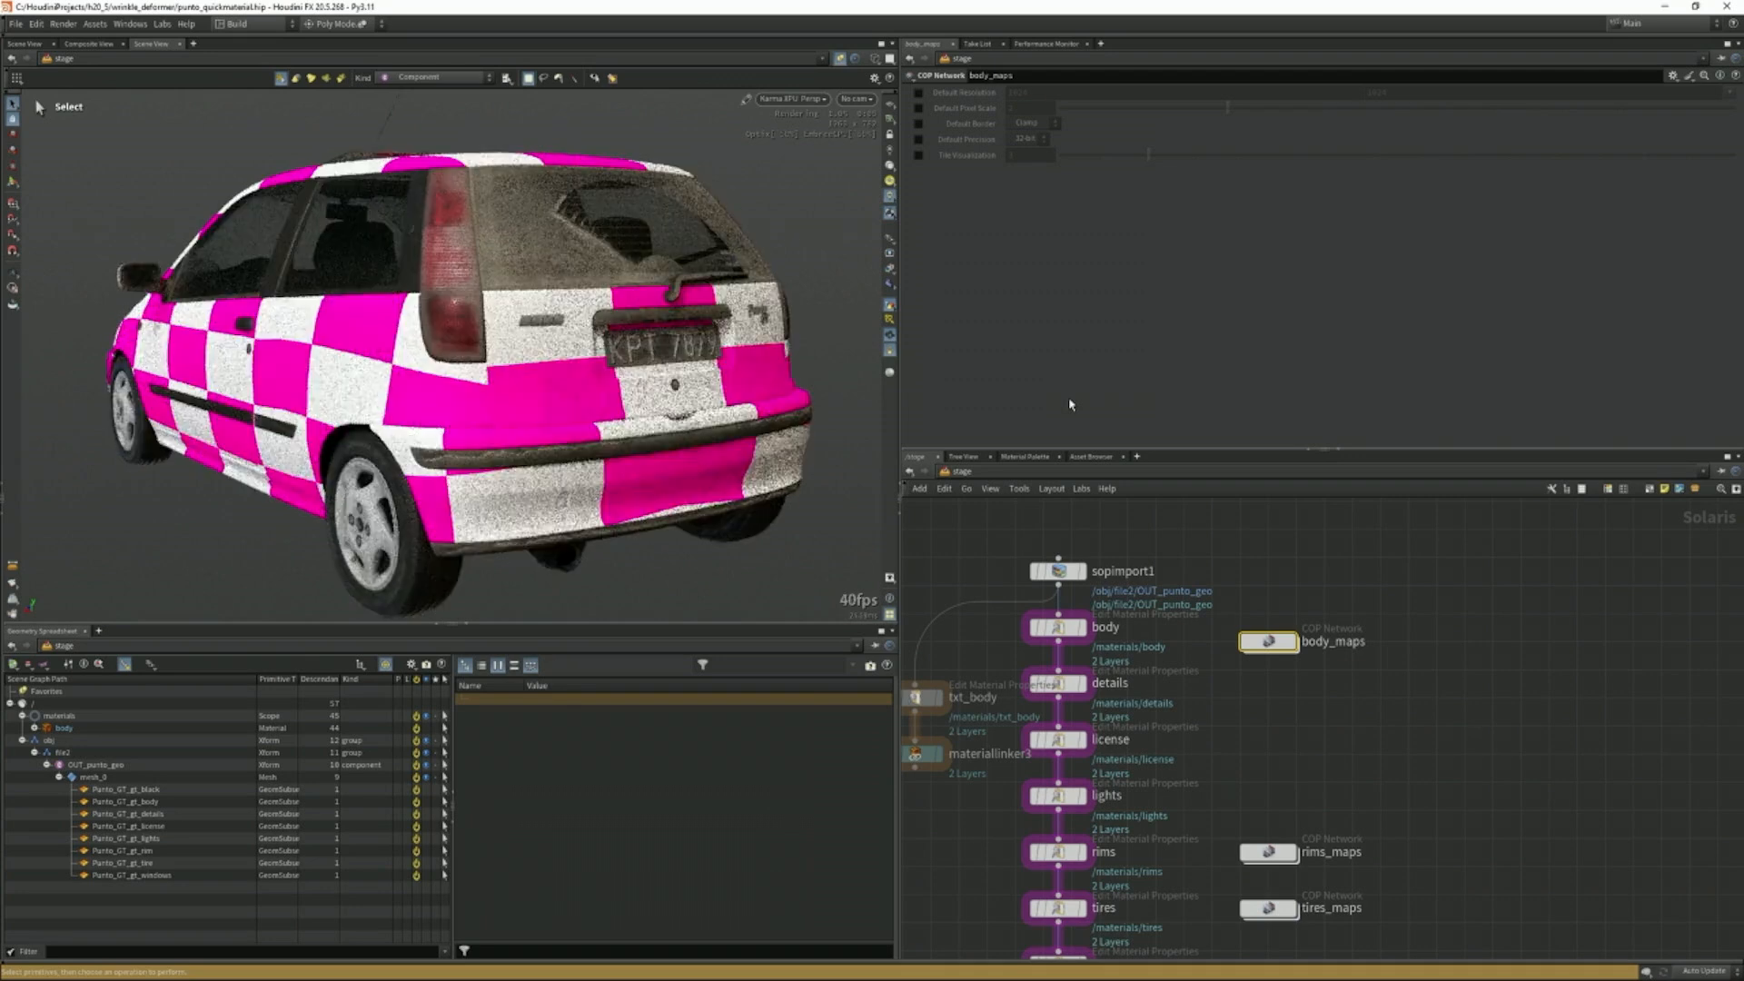
Reopen body_maps and set the even color of checkerboard1 to green (0, 0.5, 0).
{"action": "double_click", "coordinate": [1280, 645]}
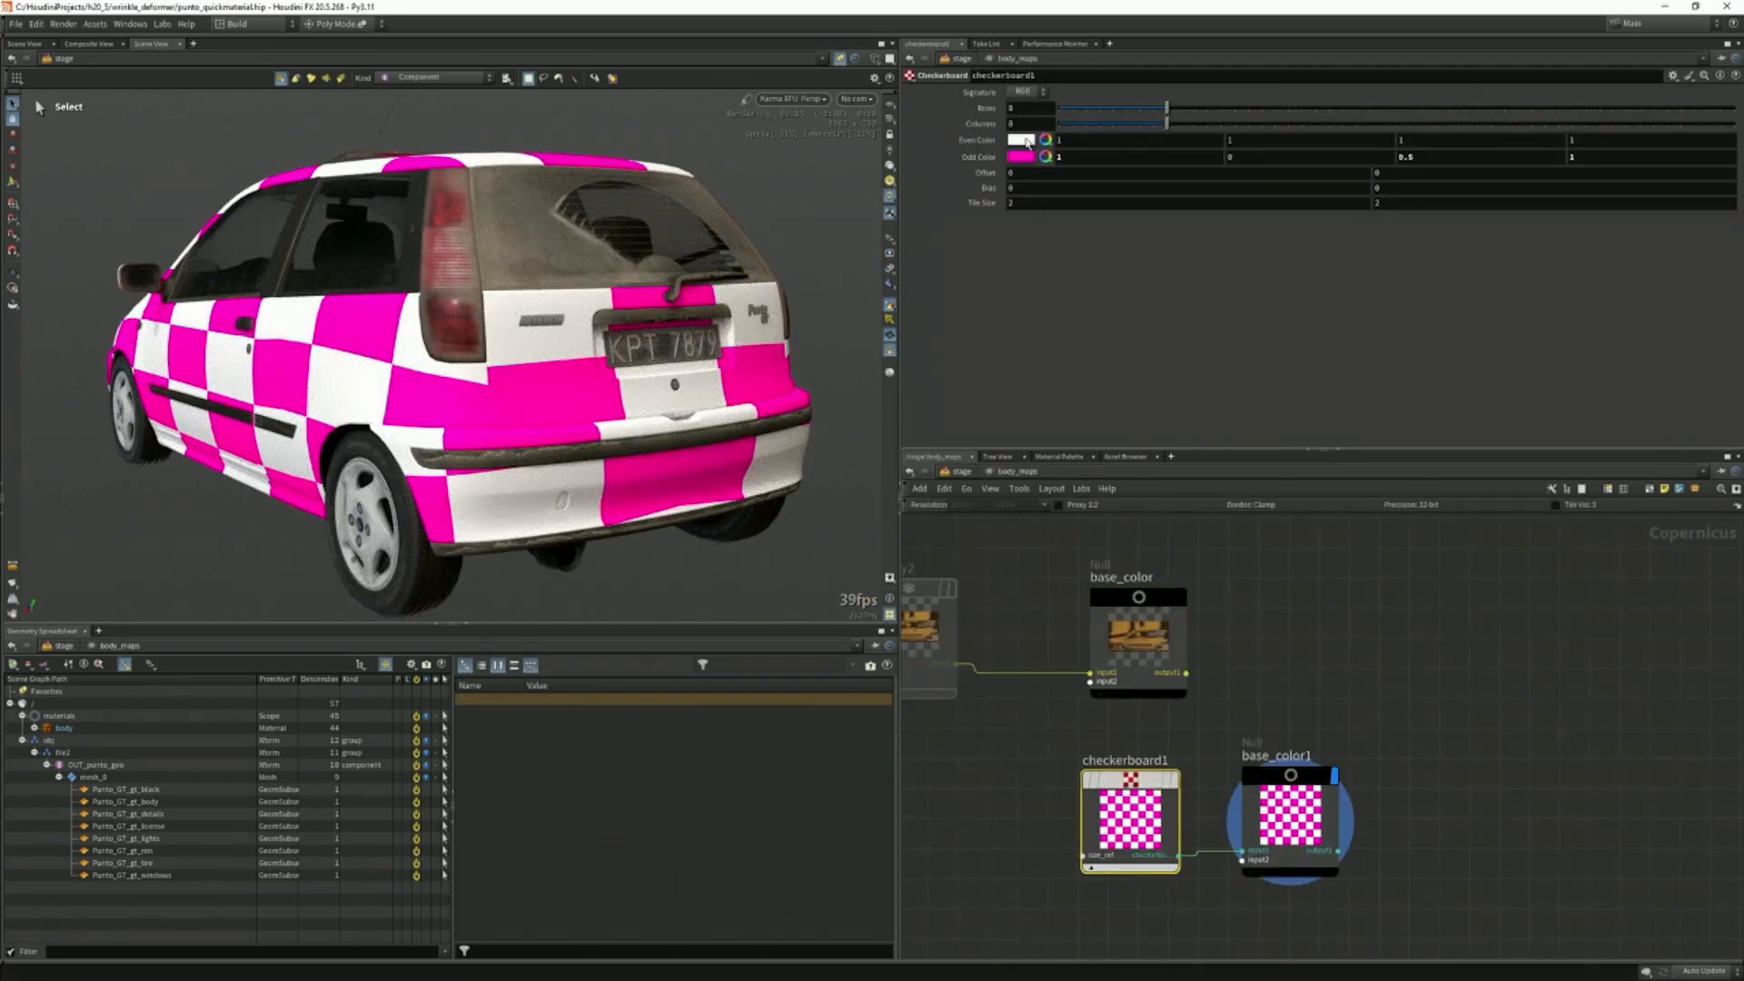
{"action": "left_click", "coordinate": [1026, 141]}
{"action": "left_click", "coordinate": [1052, 80]}
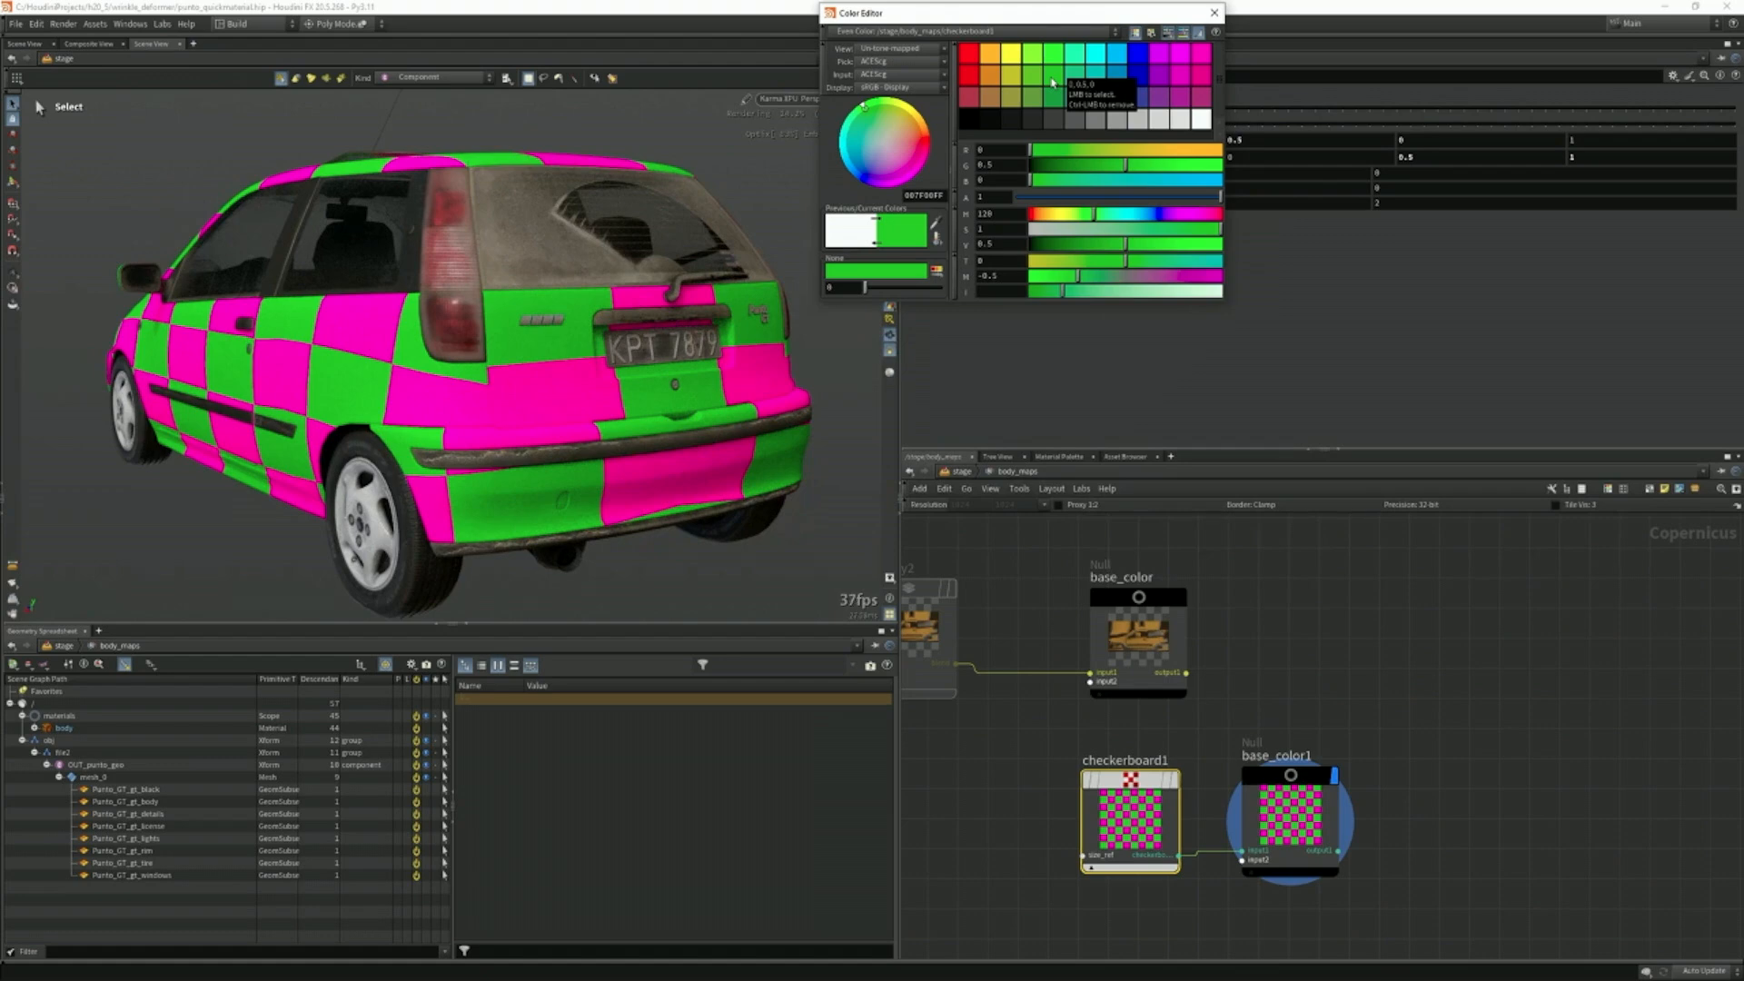
{"action": "left_click", "coordinate": [1215, 13]}
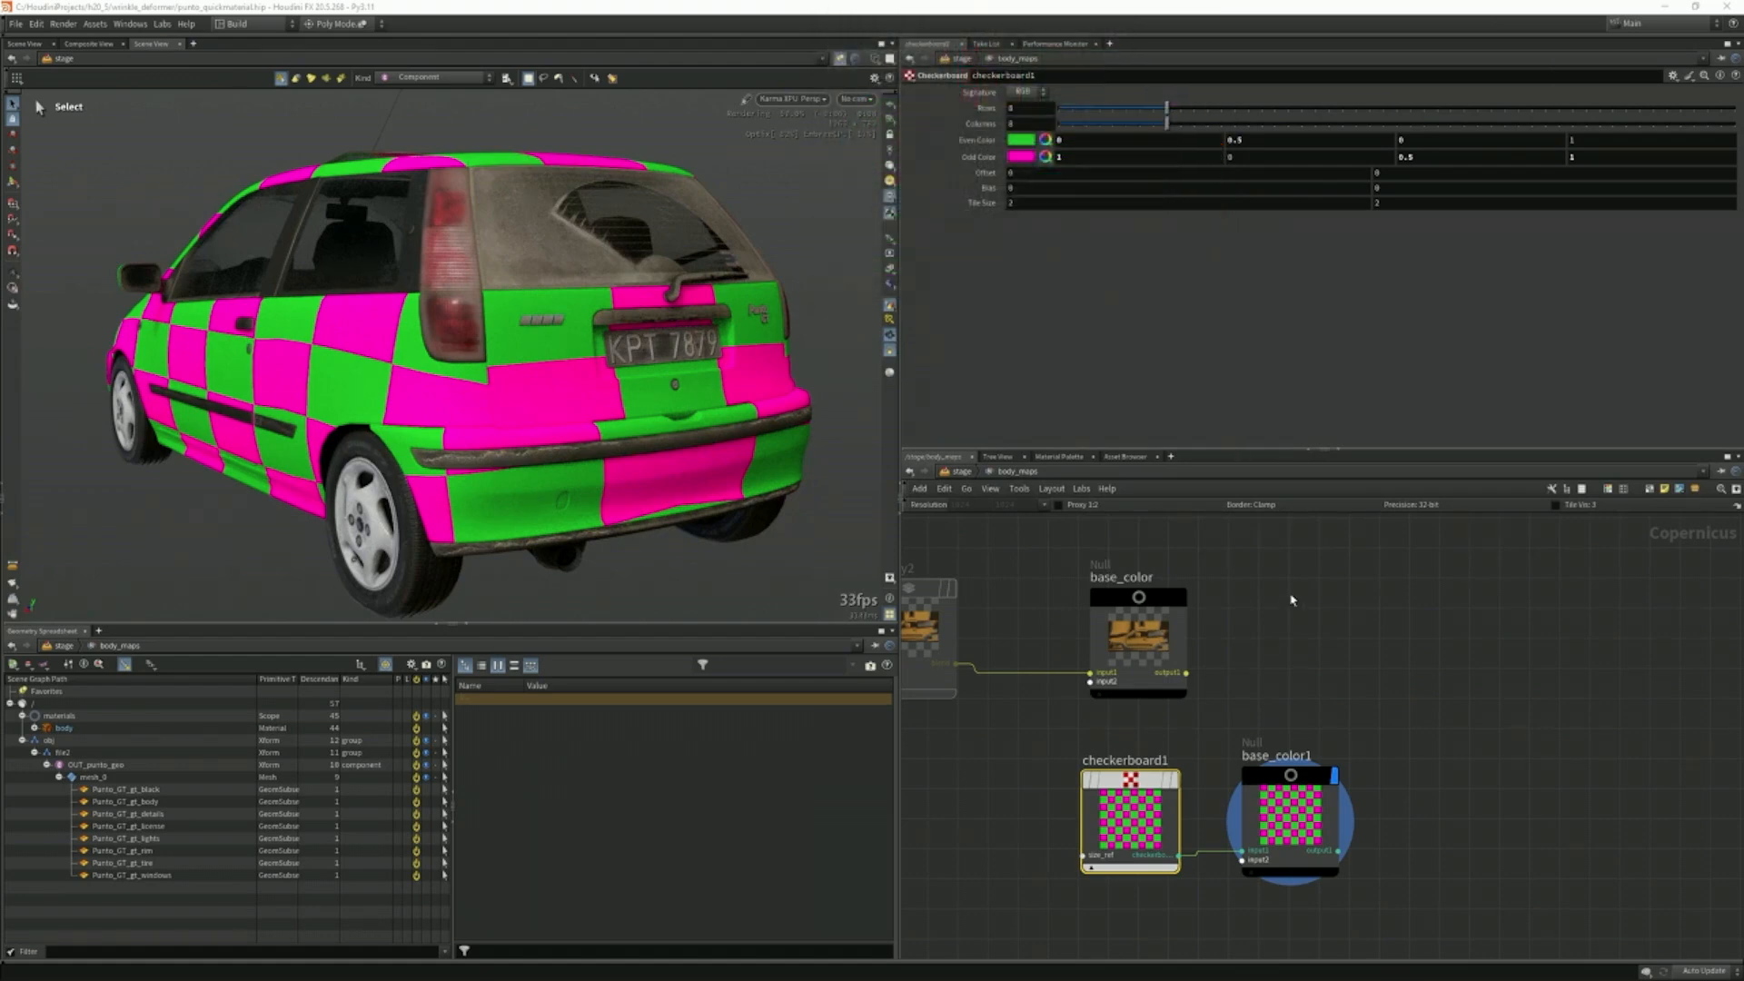
Set the display to the original base_color output in body_maps and return to the stage network.
{"action": "middle_click_drag", "start_coordinate": [1294, 615], "coordinate": [1335, 596]}
{"action": "middle_click_drag", "start_coordinate": [1054, 719], "coordinate": [1299, 814]}
{"action": "left_click_drag", "start_coordinate": [1343, 591], "coordinate": [1511, 779]}
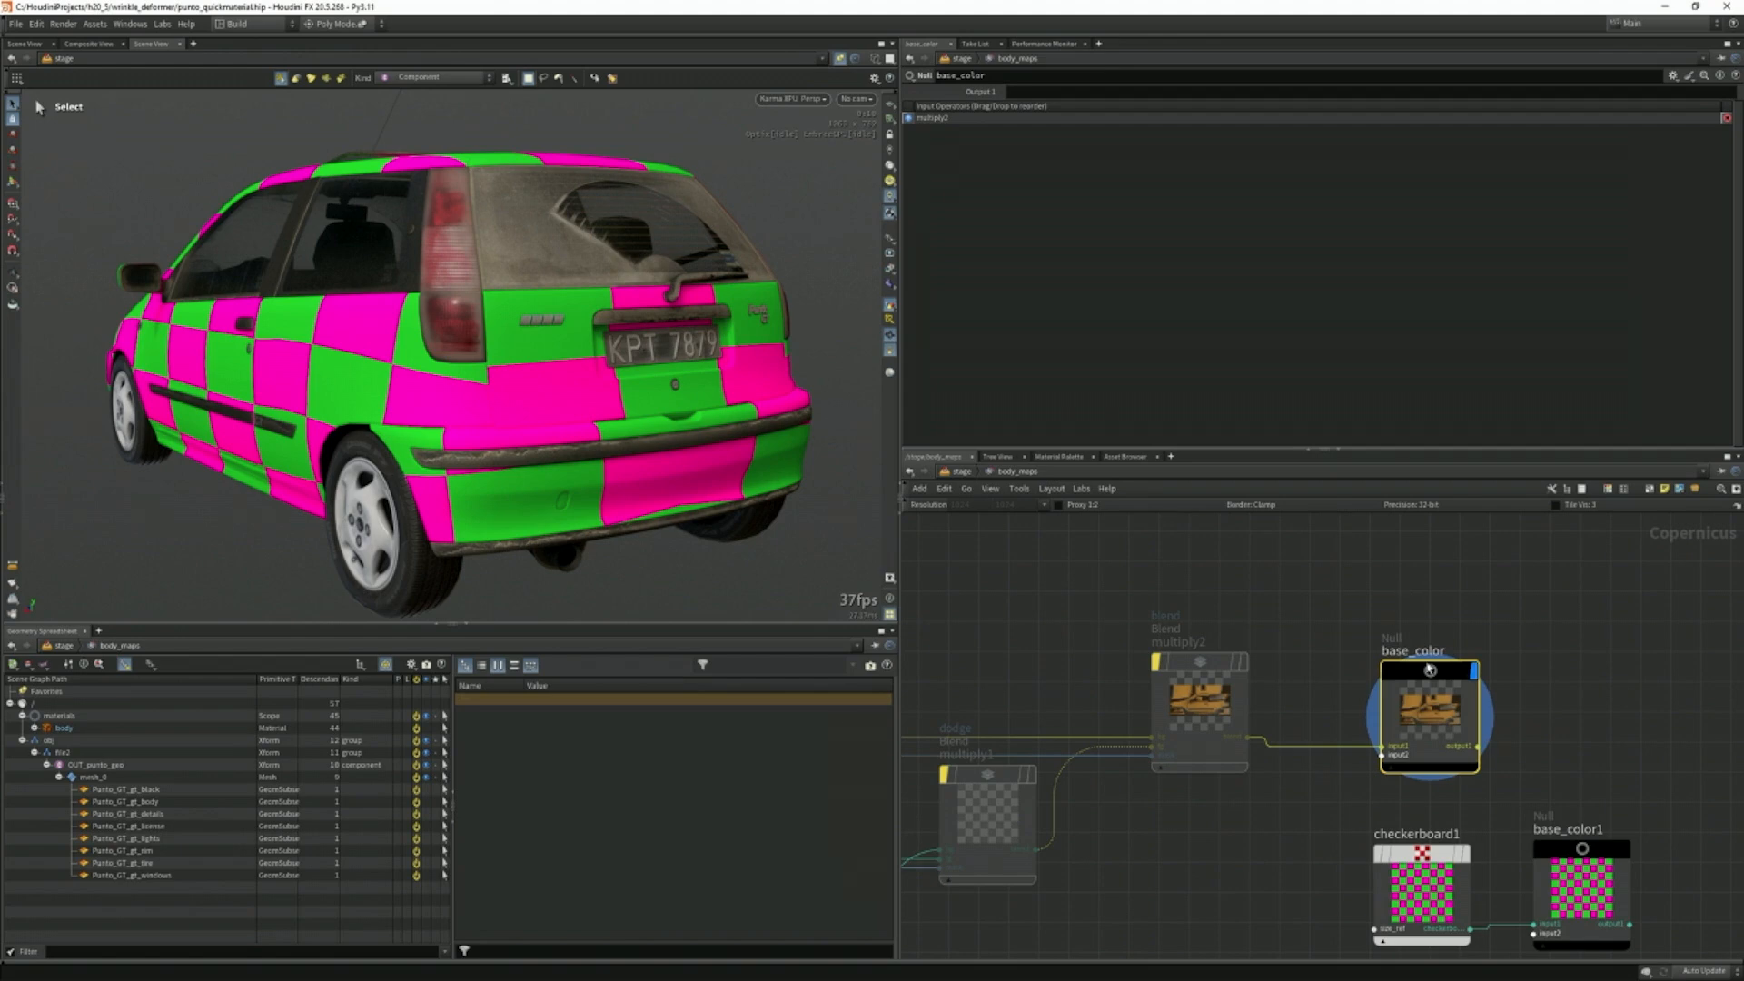
{"action": "key", "text": "u"}
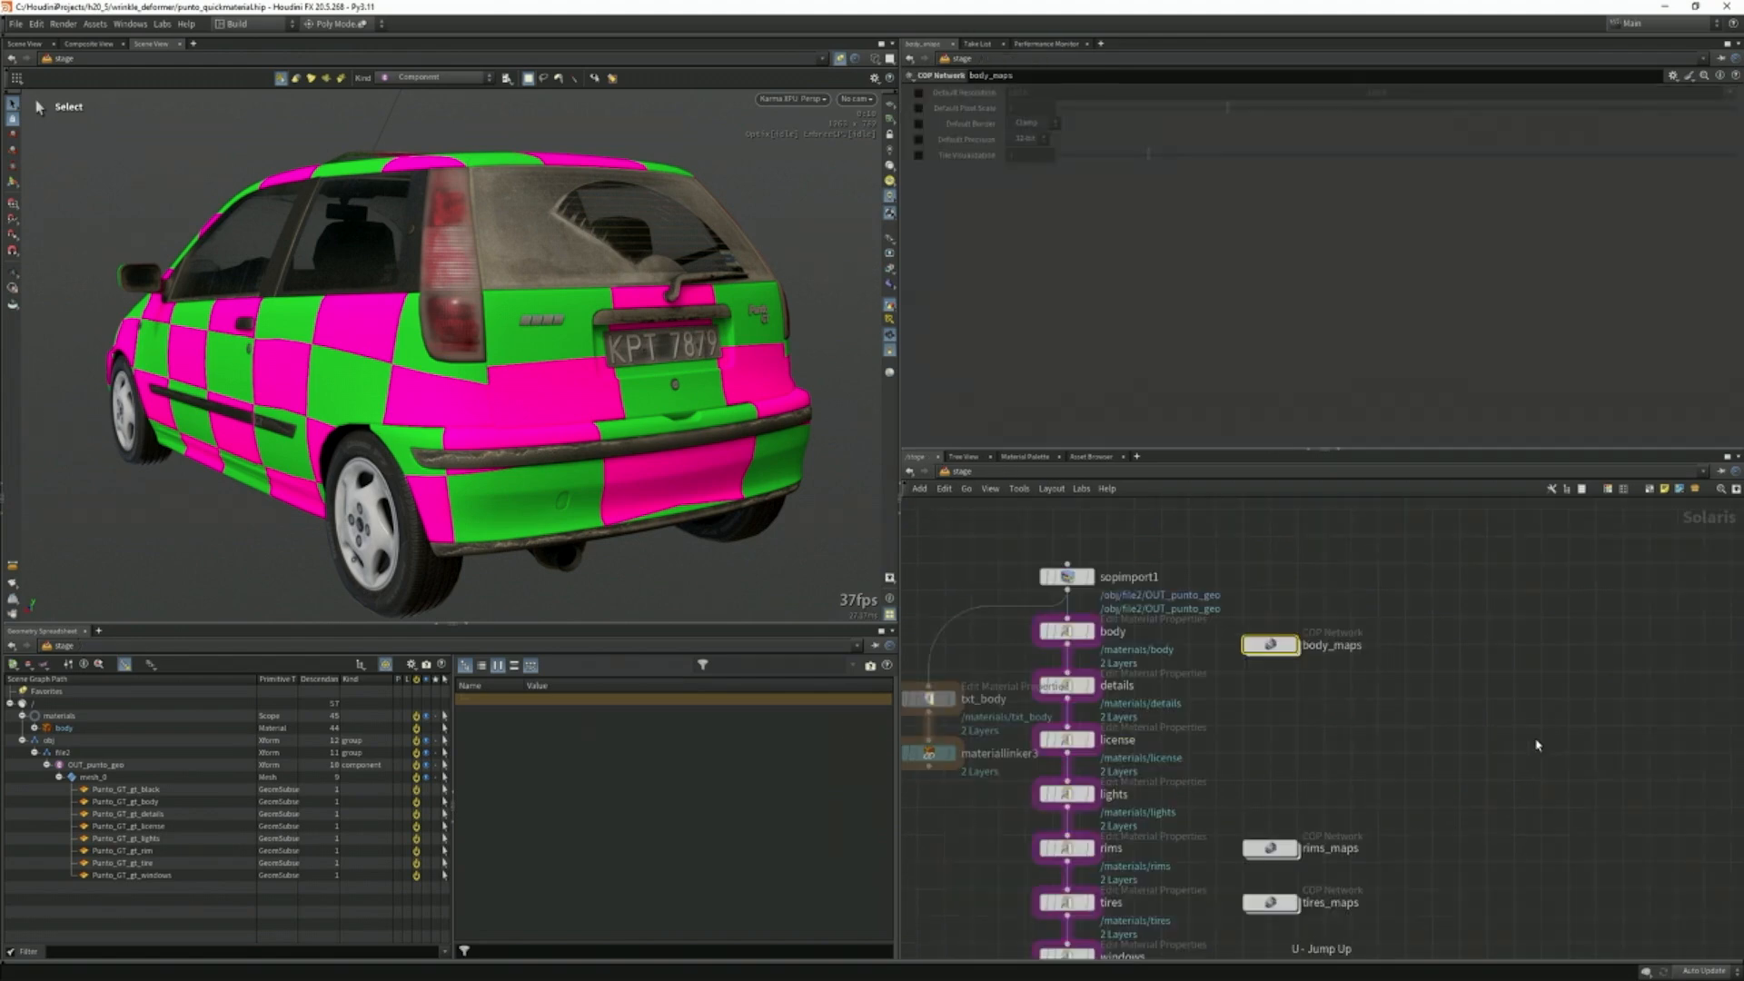
Point the body material's Color Map back to base_color.
{"action": "left_click", "coordinate": [1068, 632]}
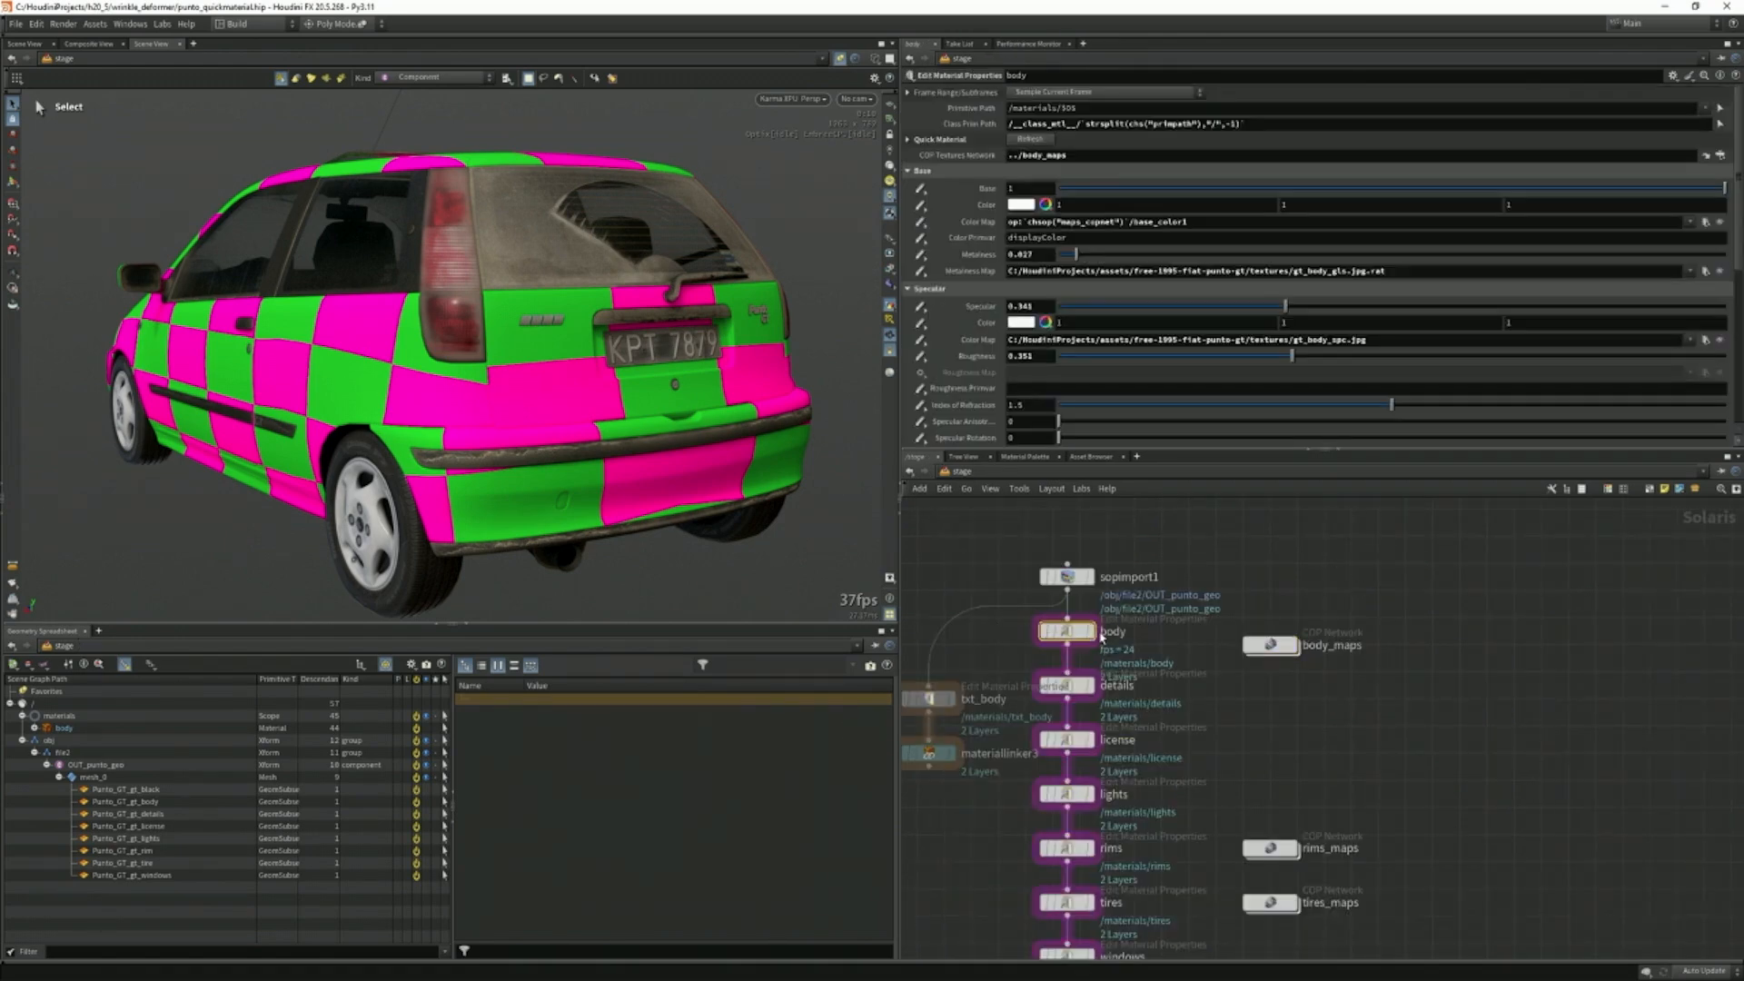
{"action": "left_click", "coordinate": [1192, 223]}
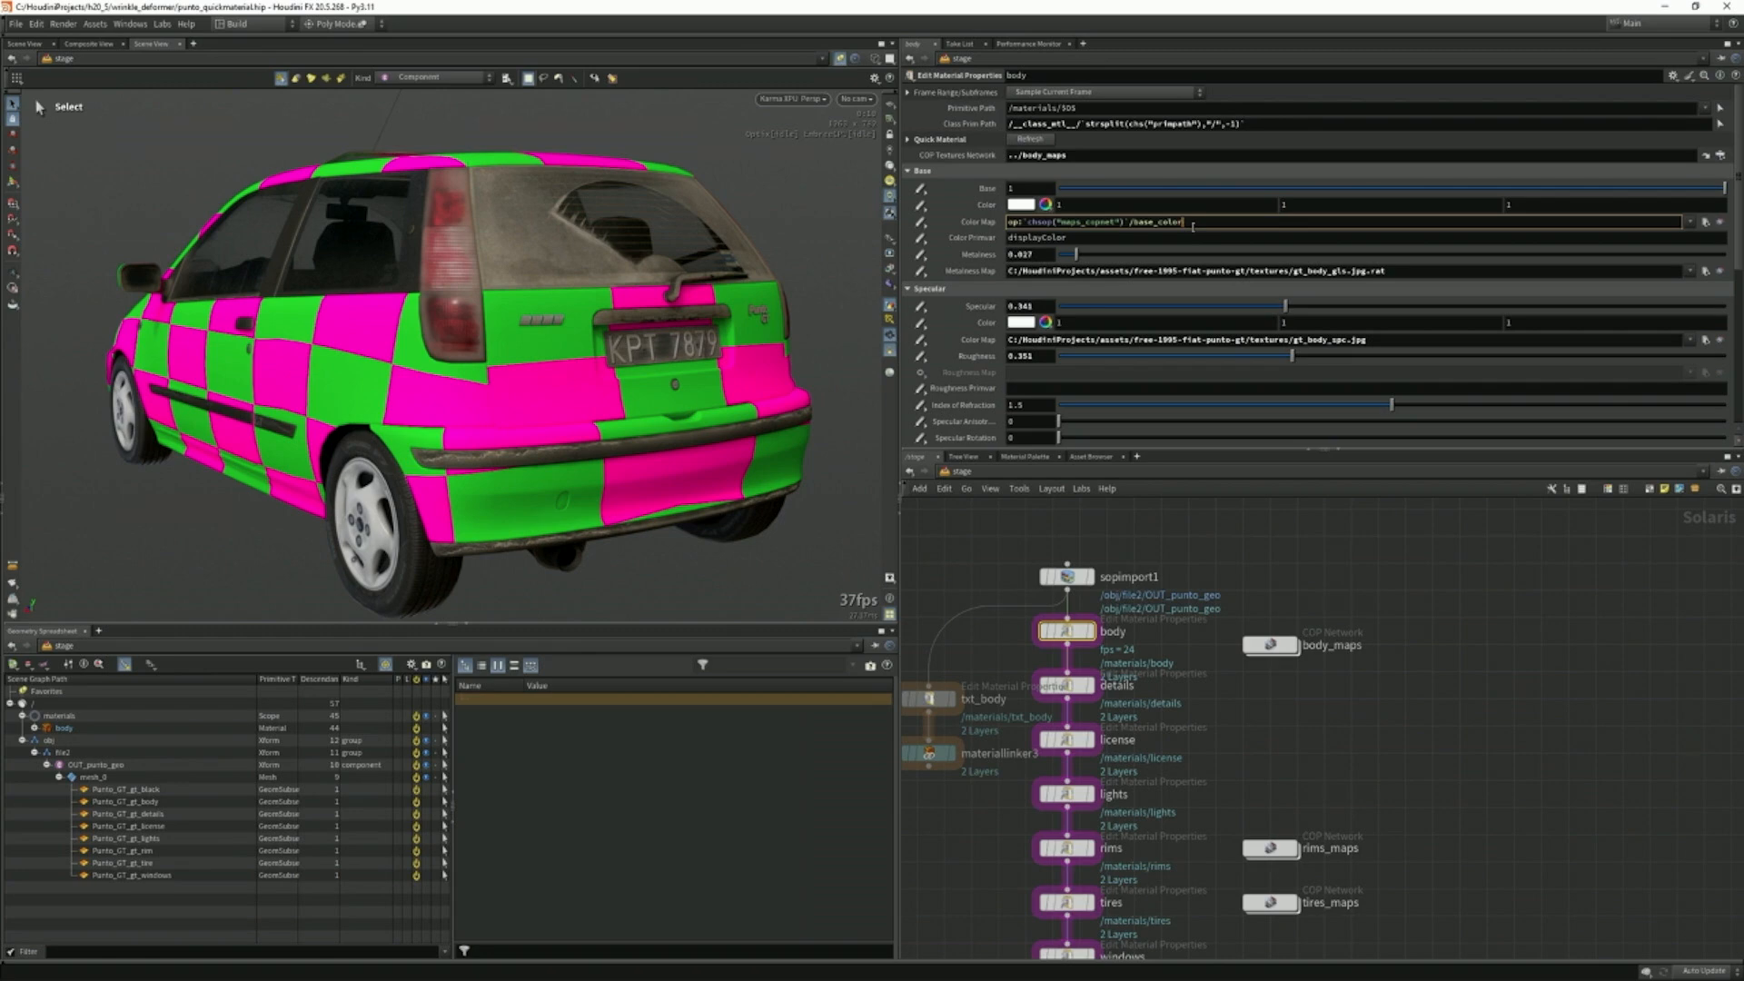
{"action": "key", "text": "Return"}
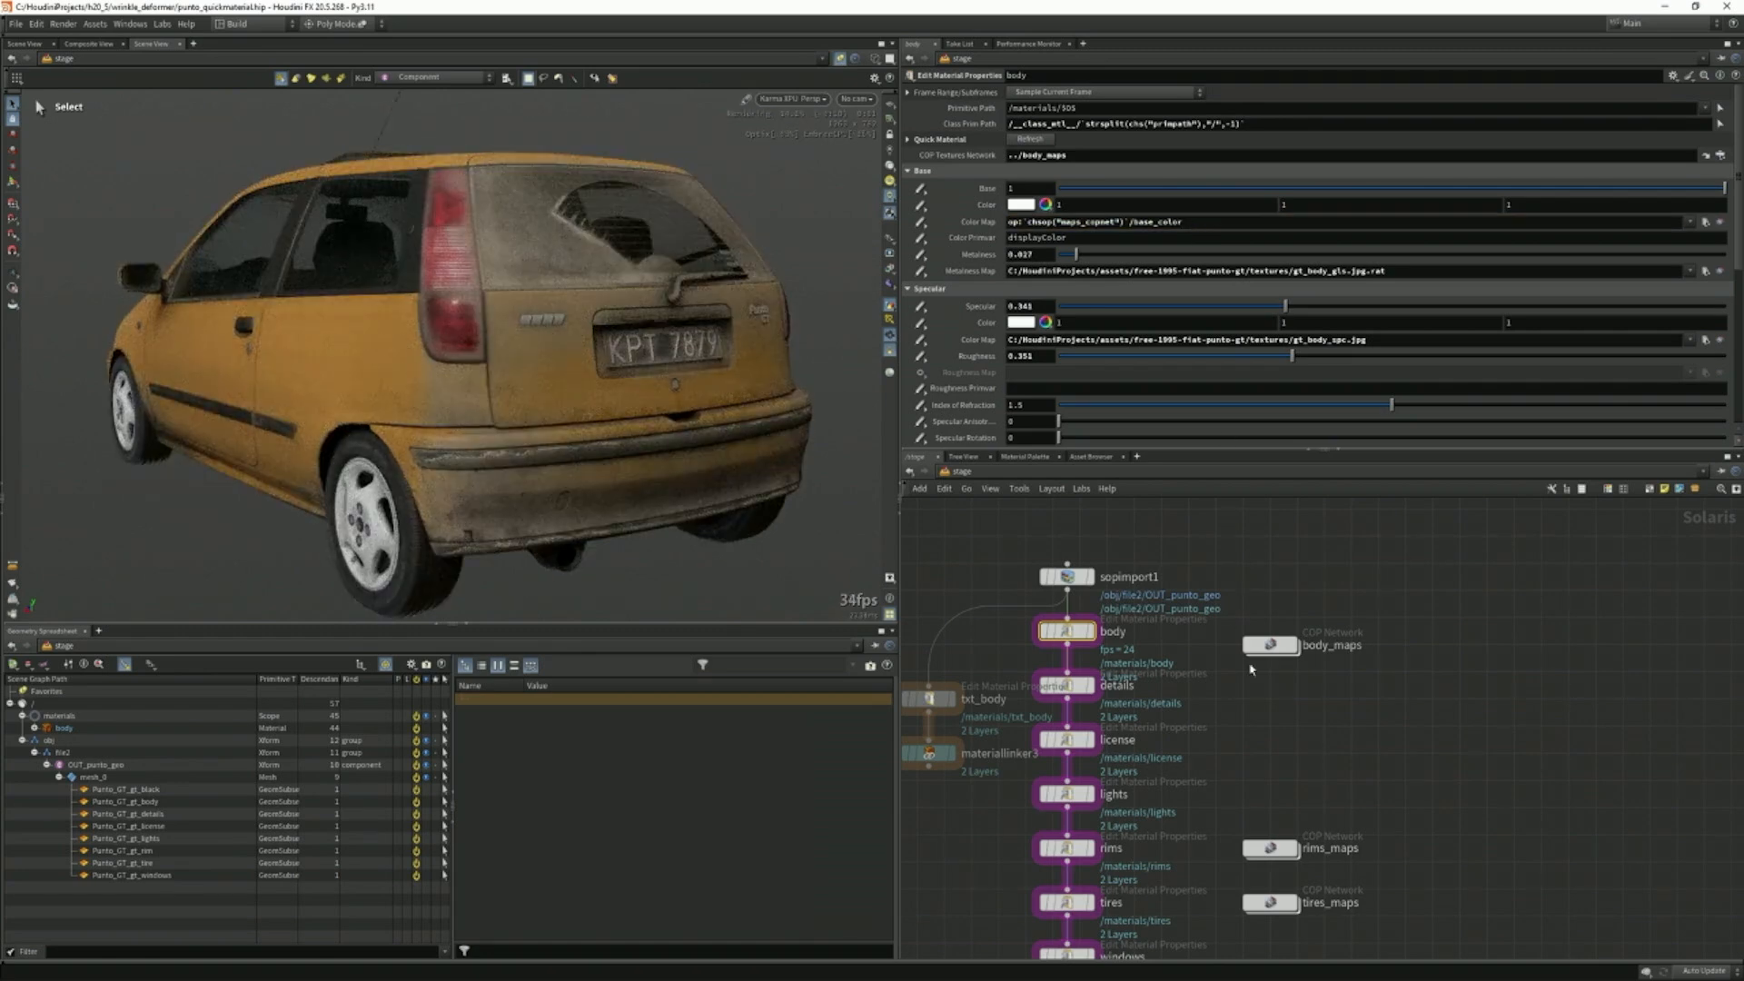
Reopen body_maps and delete the checkerboard1 and base_color1 nodes.
{"action": "double_click", "coordinate": [1270, 645]}
{"action": "key", "text": "h"}
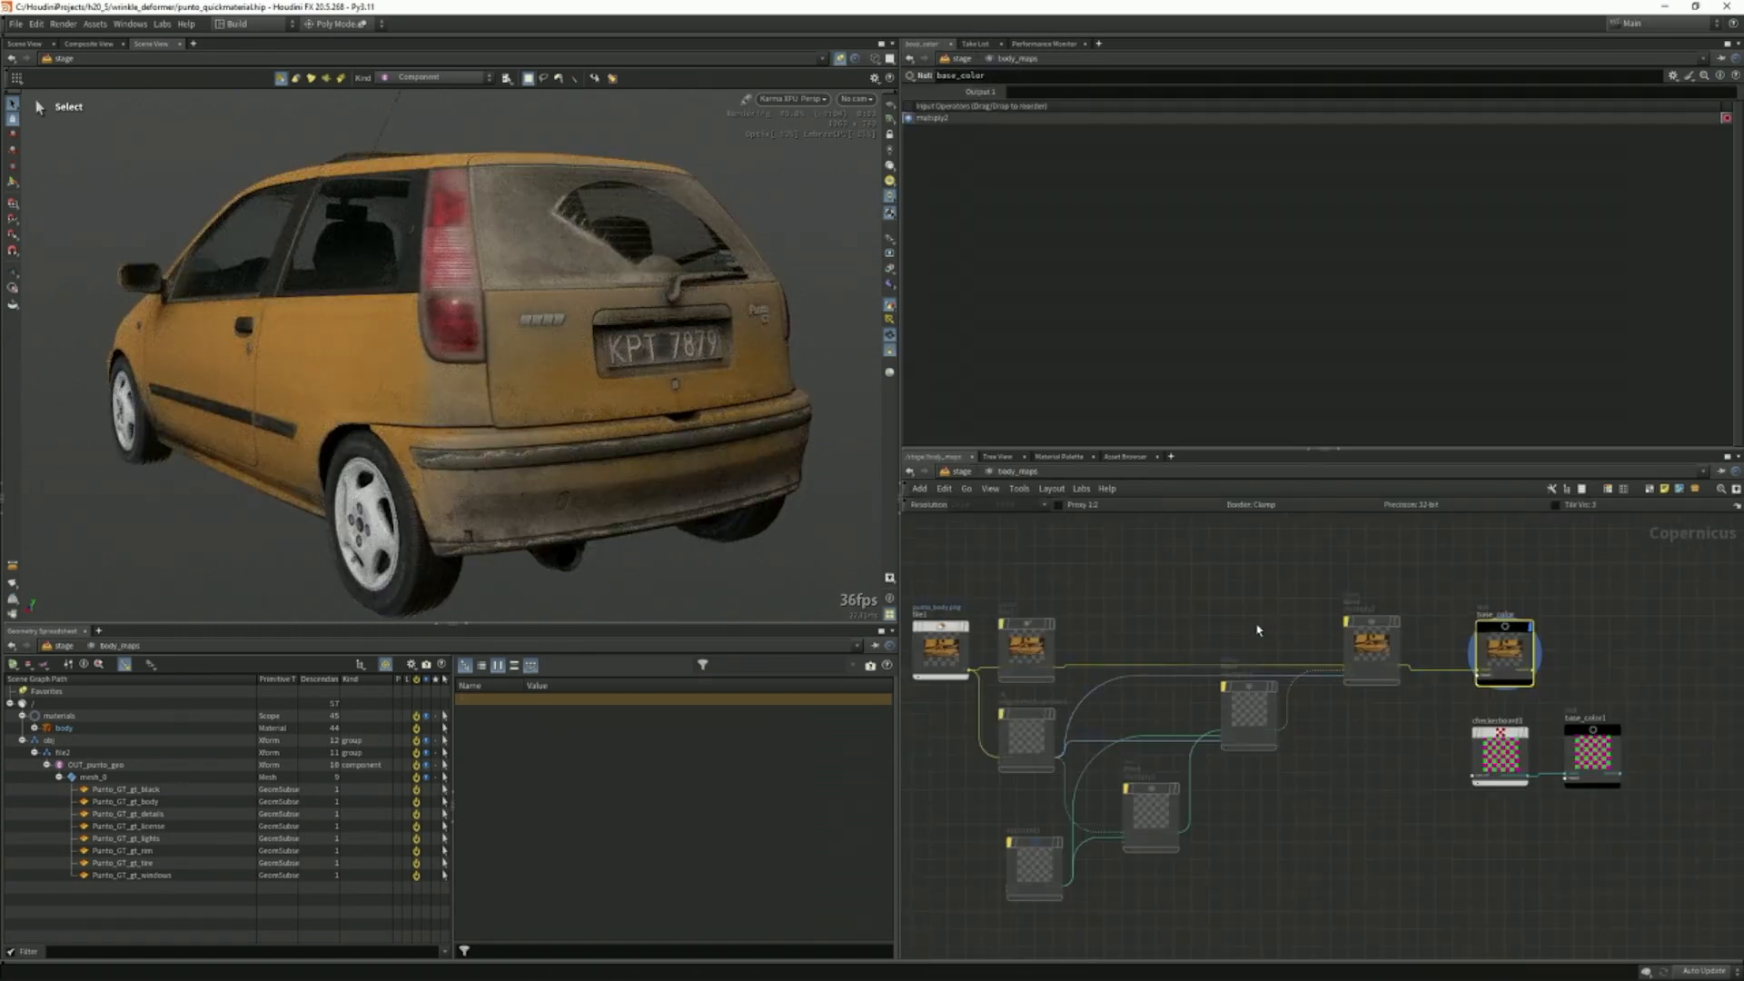
{"action": "left_click_drag", "start_coordinate": [1401, 750], "coordinate": [1604, 806]}
{"action": "key", "text": "Delete"}
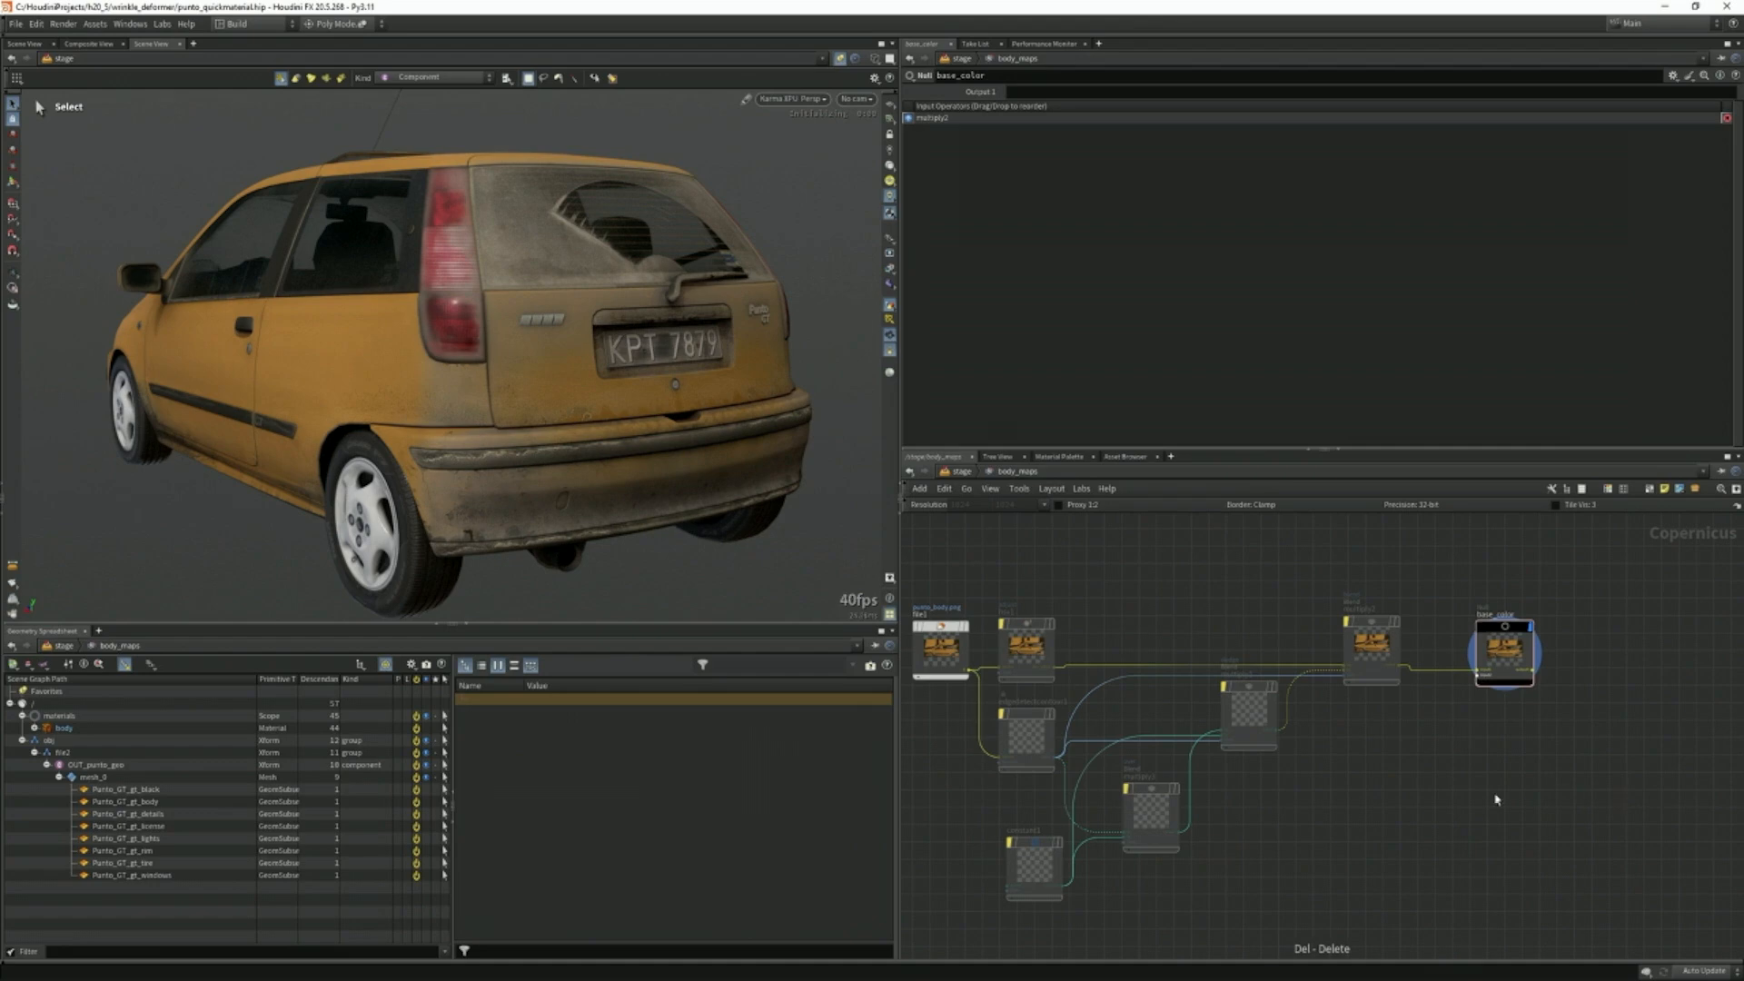
Activate the bypassed HSV Adjust node after the body texture file and set its Saturation Scale to 1.042.
{"action": "key", "text": "h"}
{"action": "left_click", "coordinate": [1084, 644]}
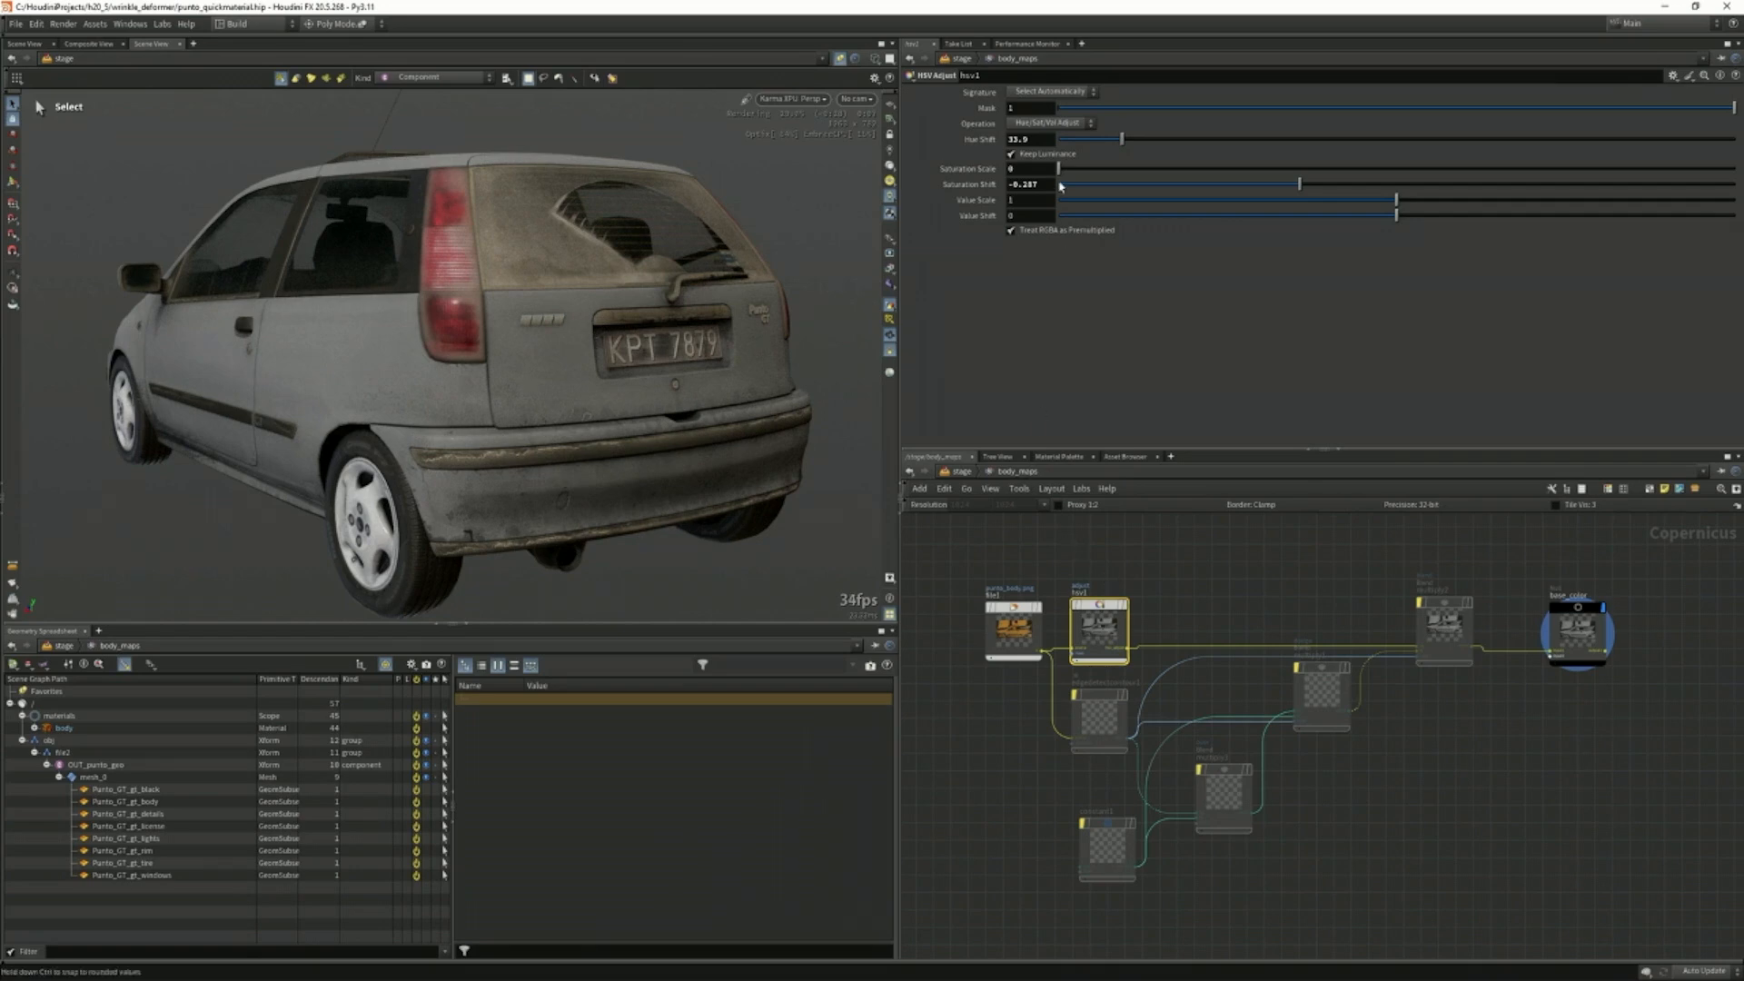
{"action": "left_click", "coordinate": [1412, 169]}
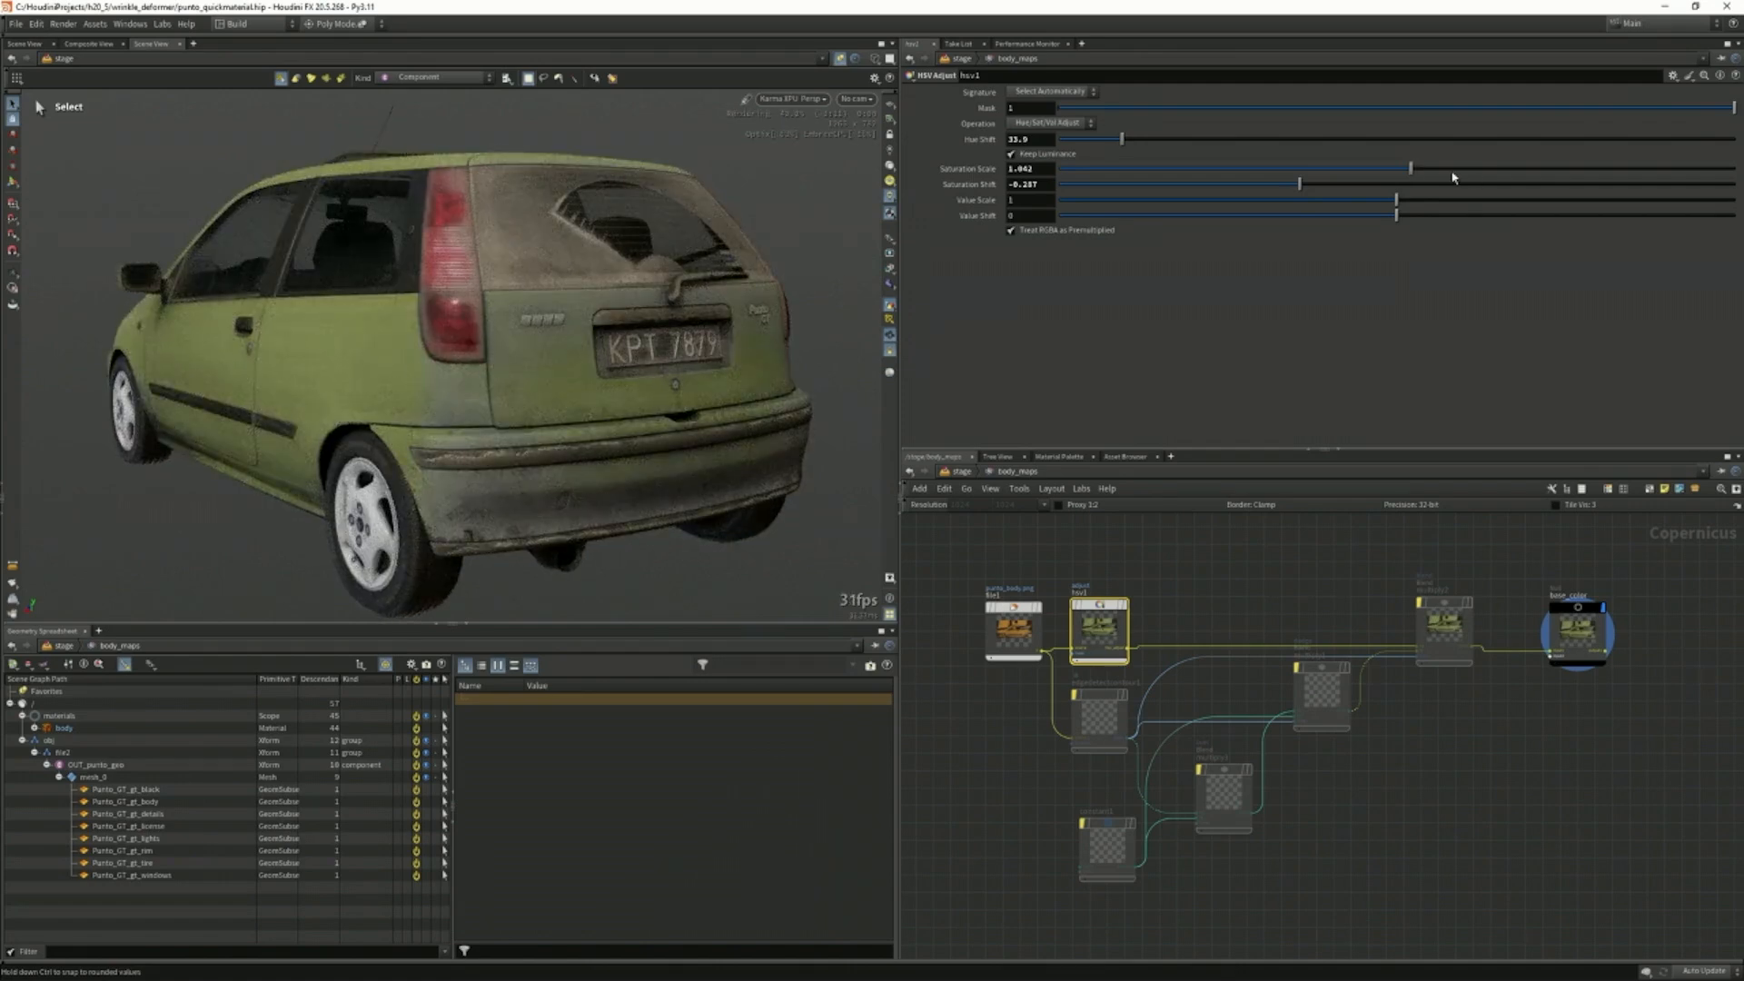
Set the HSV Adjust node's Saturation Scale to 0.
{"action": "left_click", "coordinate": [1555, 169]}
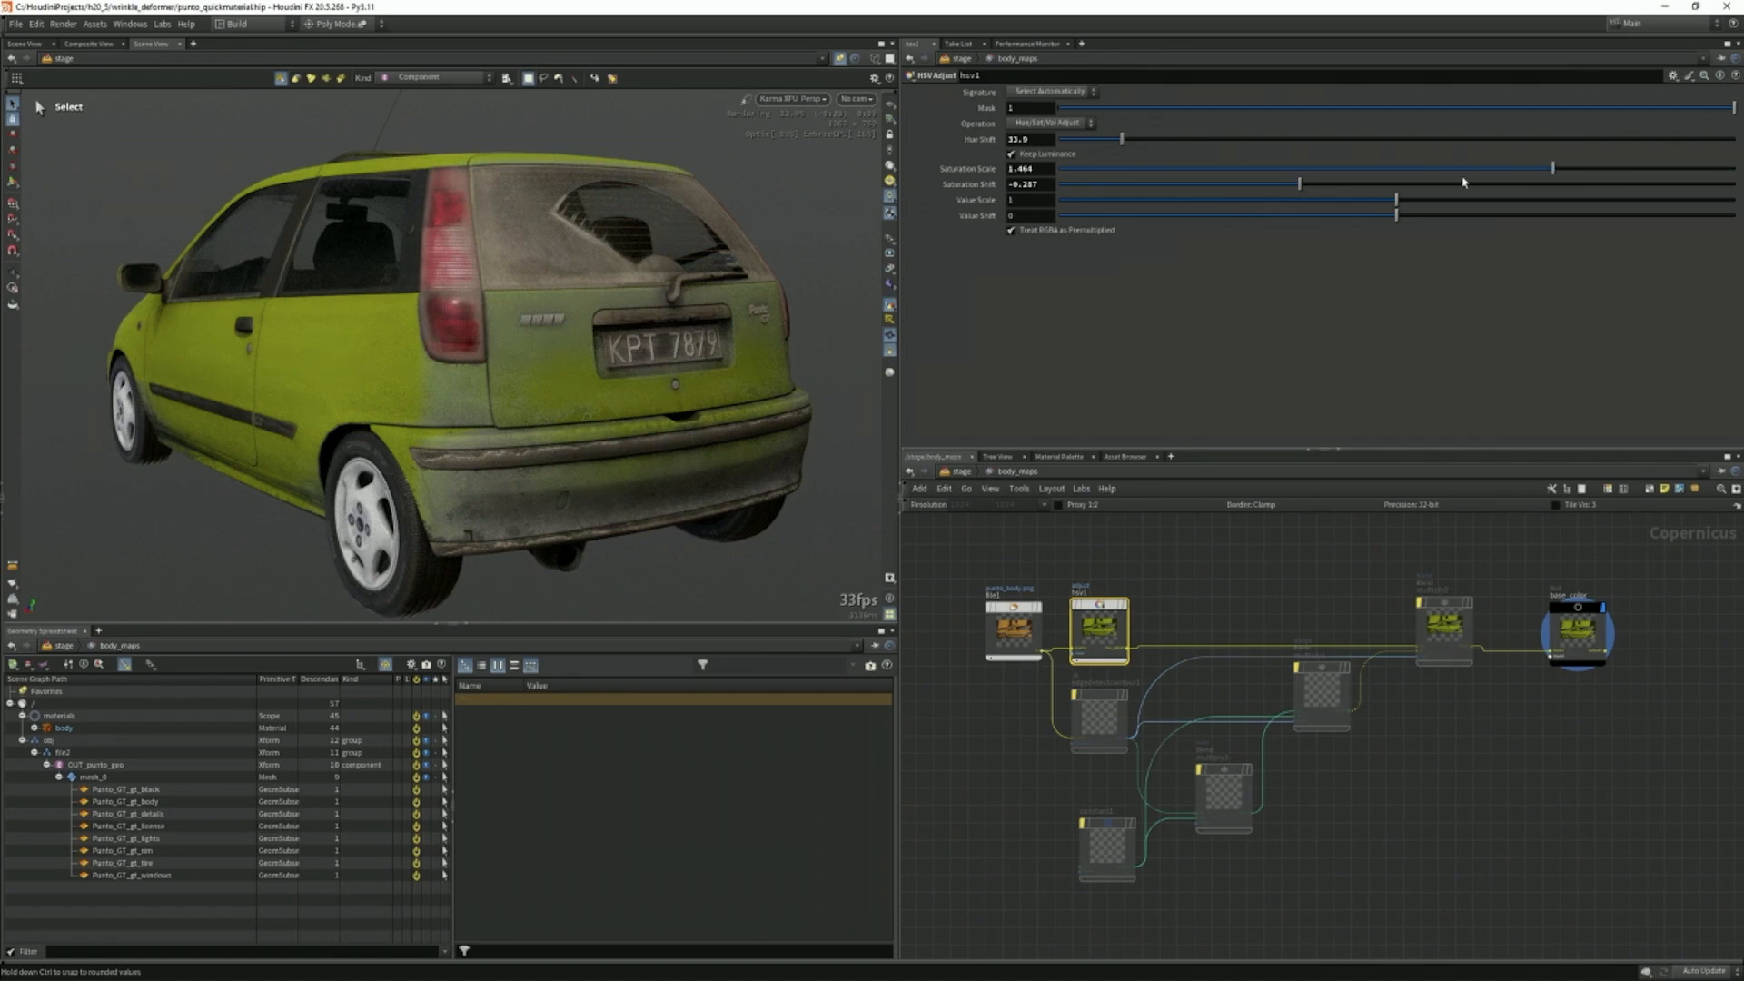
{"action": "left_click_drag", "start_coordinate": [1032, 171], "coordinate": [983, 173]}
{"action": "type", "text": "0"}
{"action": "key", "text": "Return"}
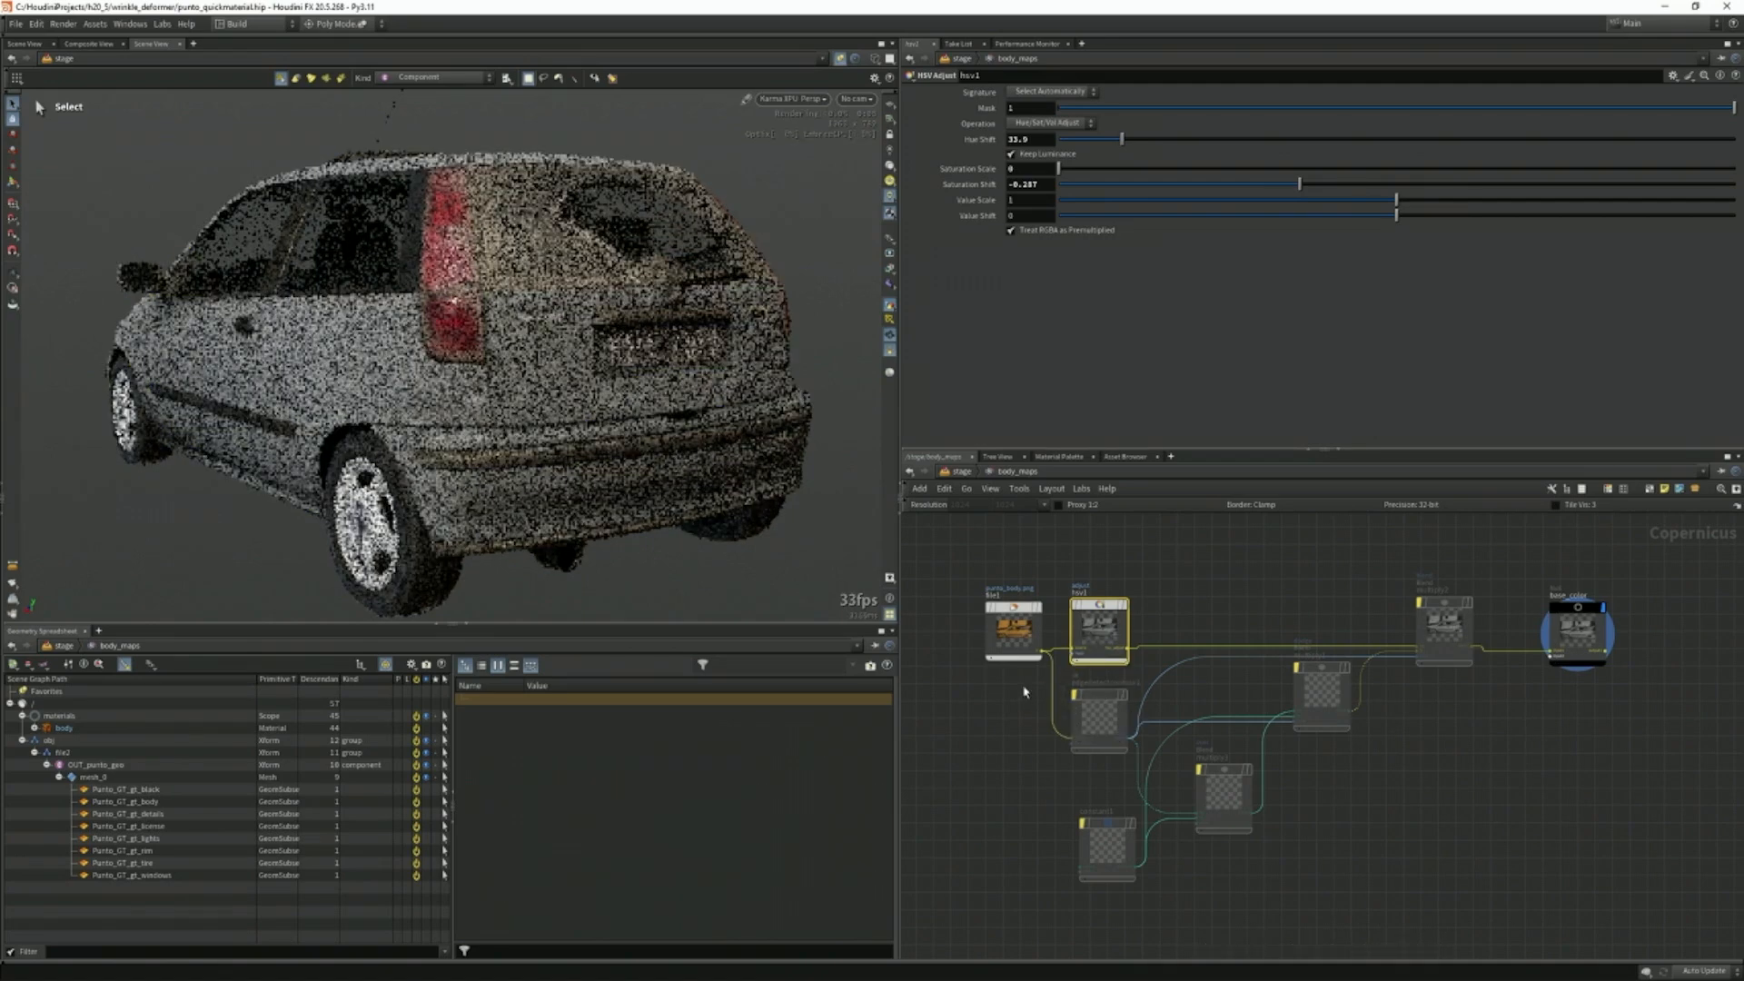
Turn off bypass on the edge detect, constant and three multiply blend nodes in body_maps.
{"action": "key", "text": "b"}
{"action": "left_click_drag", "start_coordinate": [1027, 689], "coordinate": [1386, 891]}
{"action": "left_click_drag", "start_coordinate": [1413, 582], "coordinate": [1491, 712]}
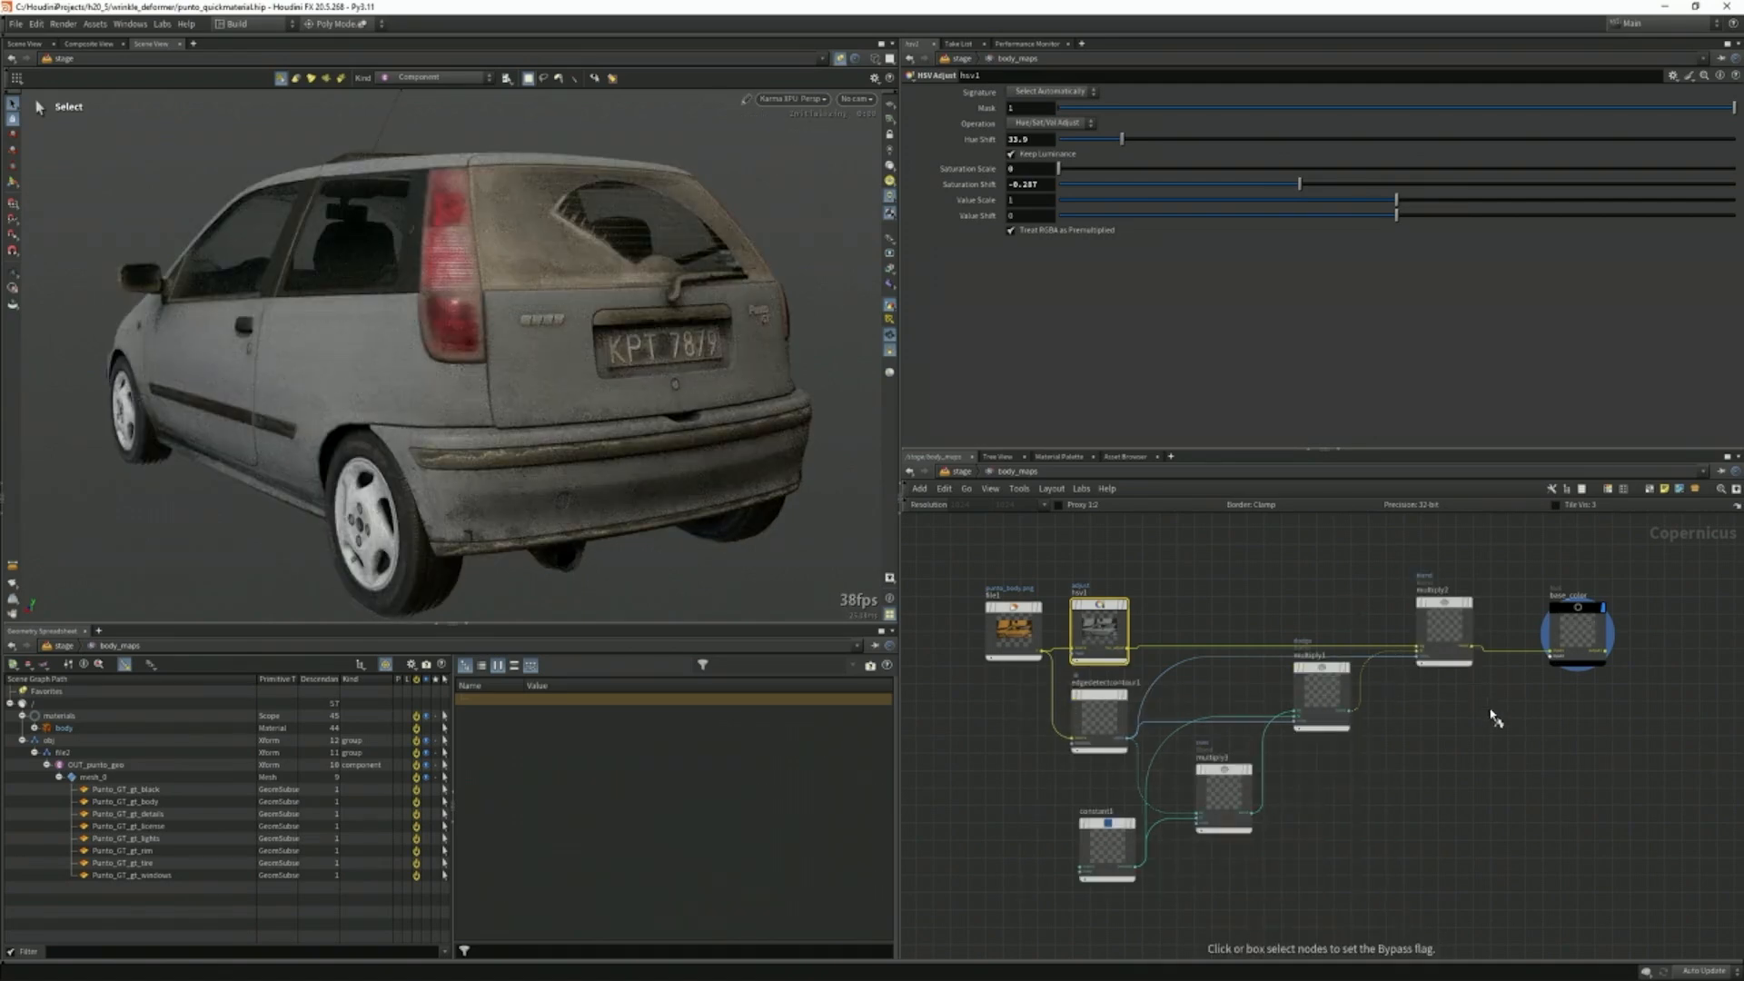
Display the edgedetectcontour1 node's output in the Composite View and frame the whole body texture.
{"action": "left_click_drag", "start_coordinate": [1013, 686], "coordinate": [1105, 718]}
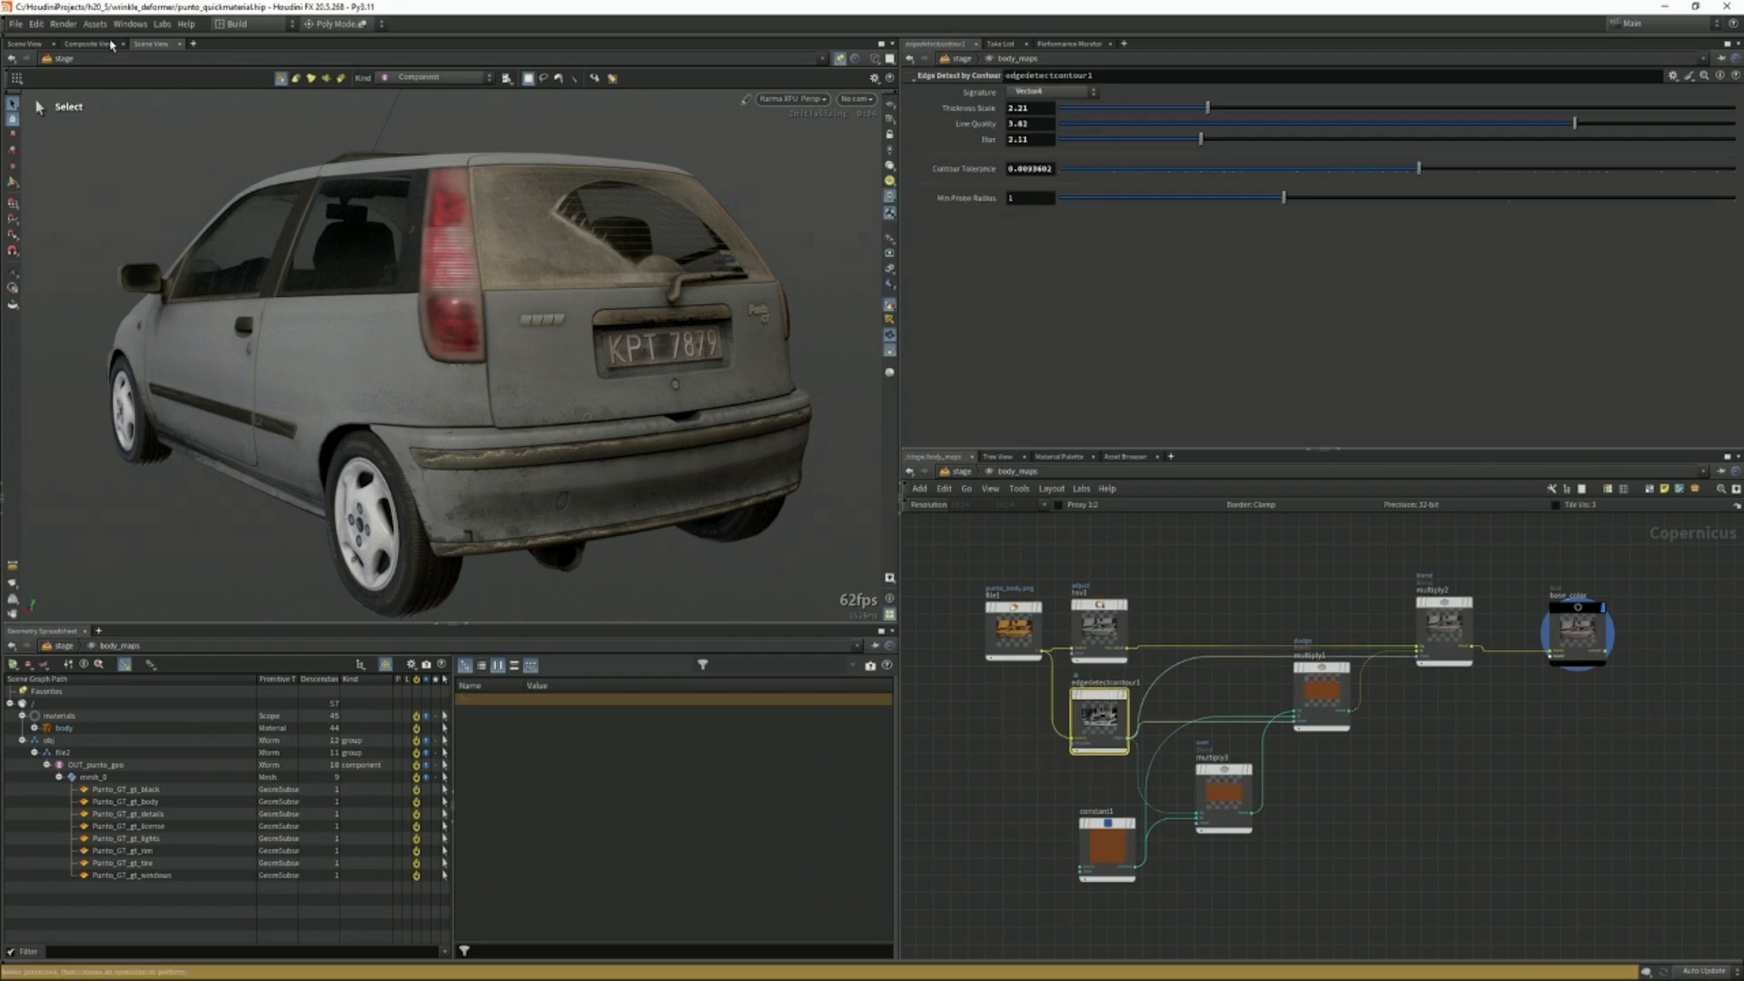
{"action": "left_click", "coordinate": [88, 43]}
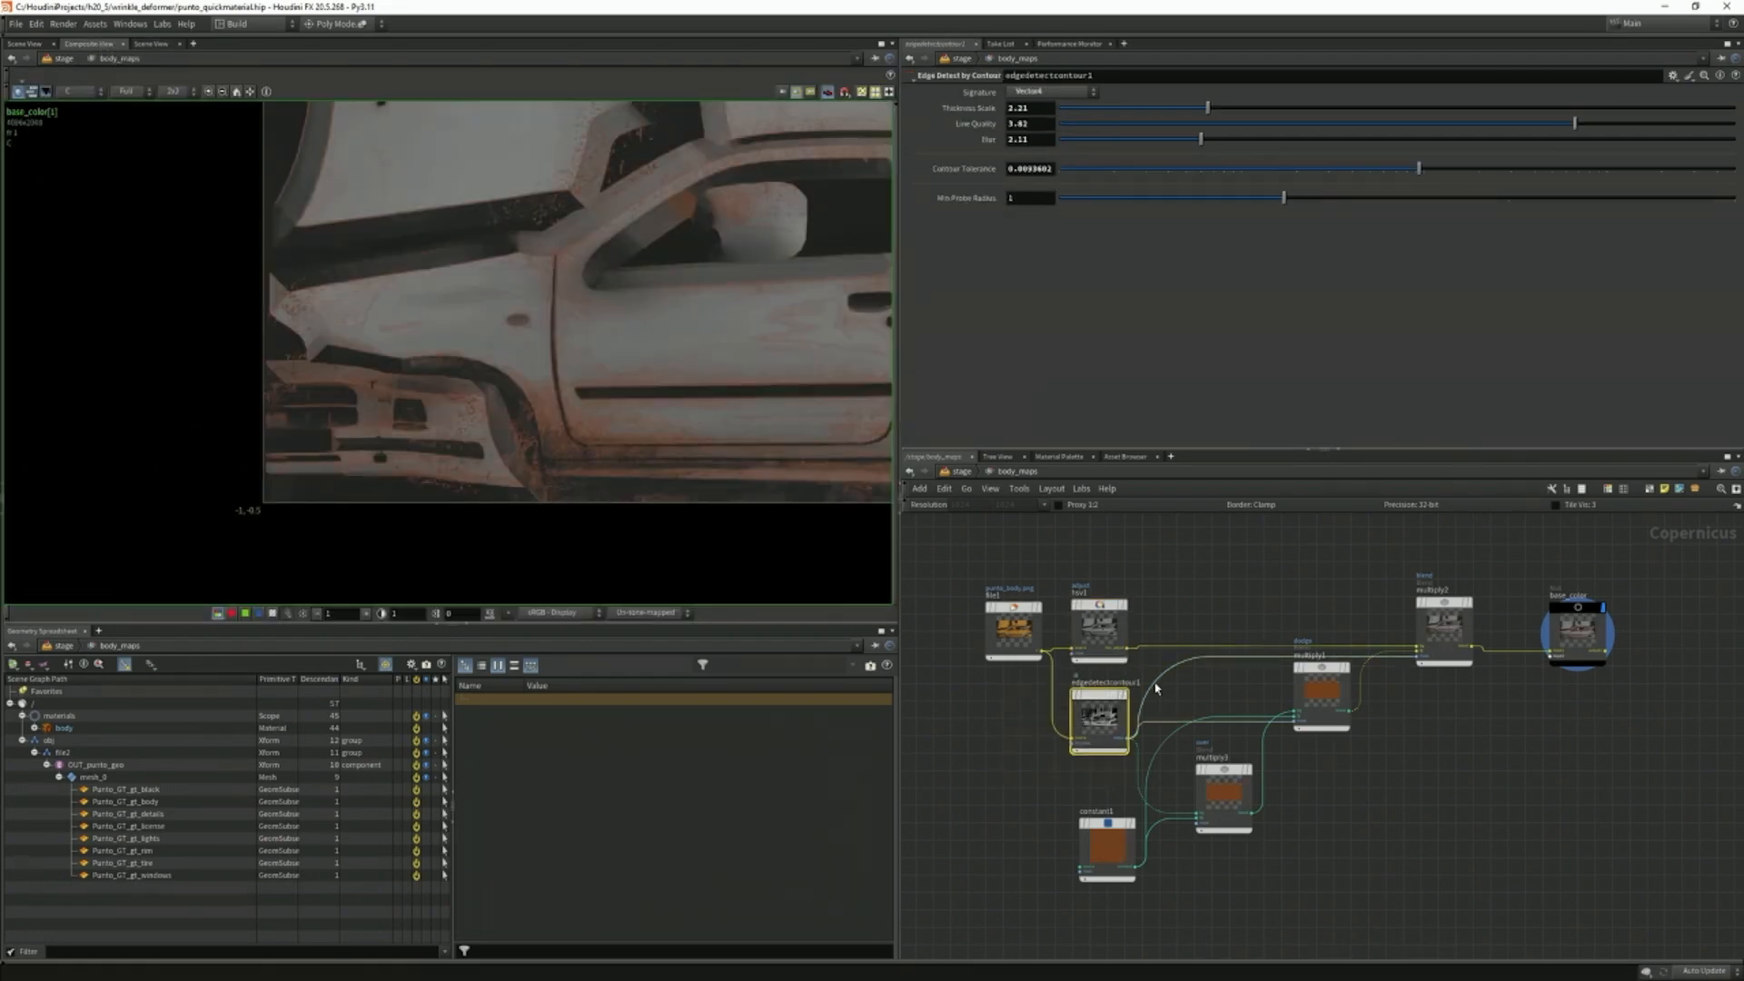
{"action": "left_click", "coordinate": [1130, 725]}
{"action": "key", "text": "Escape"}
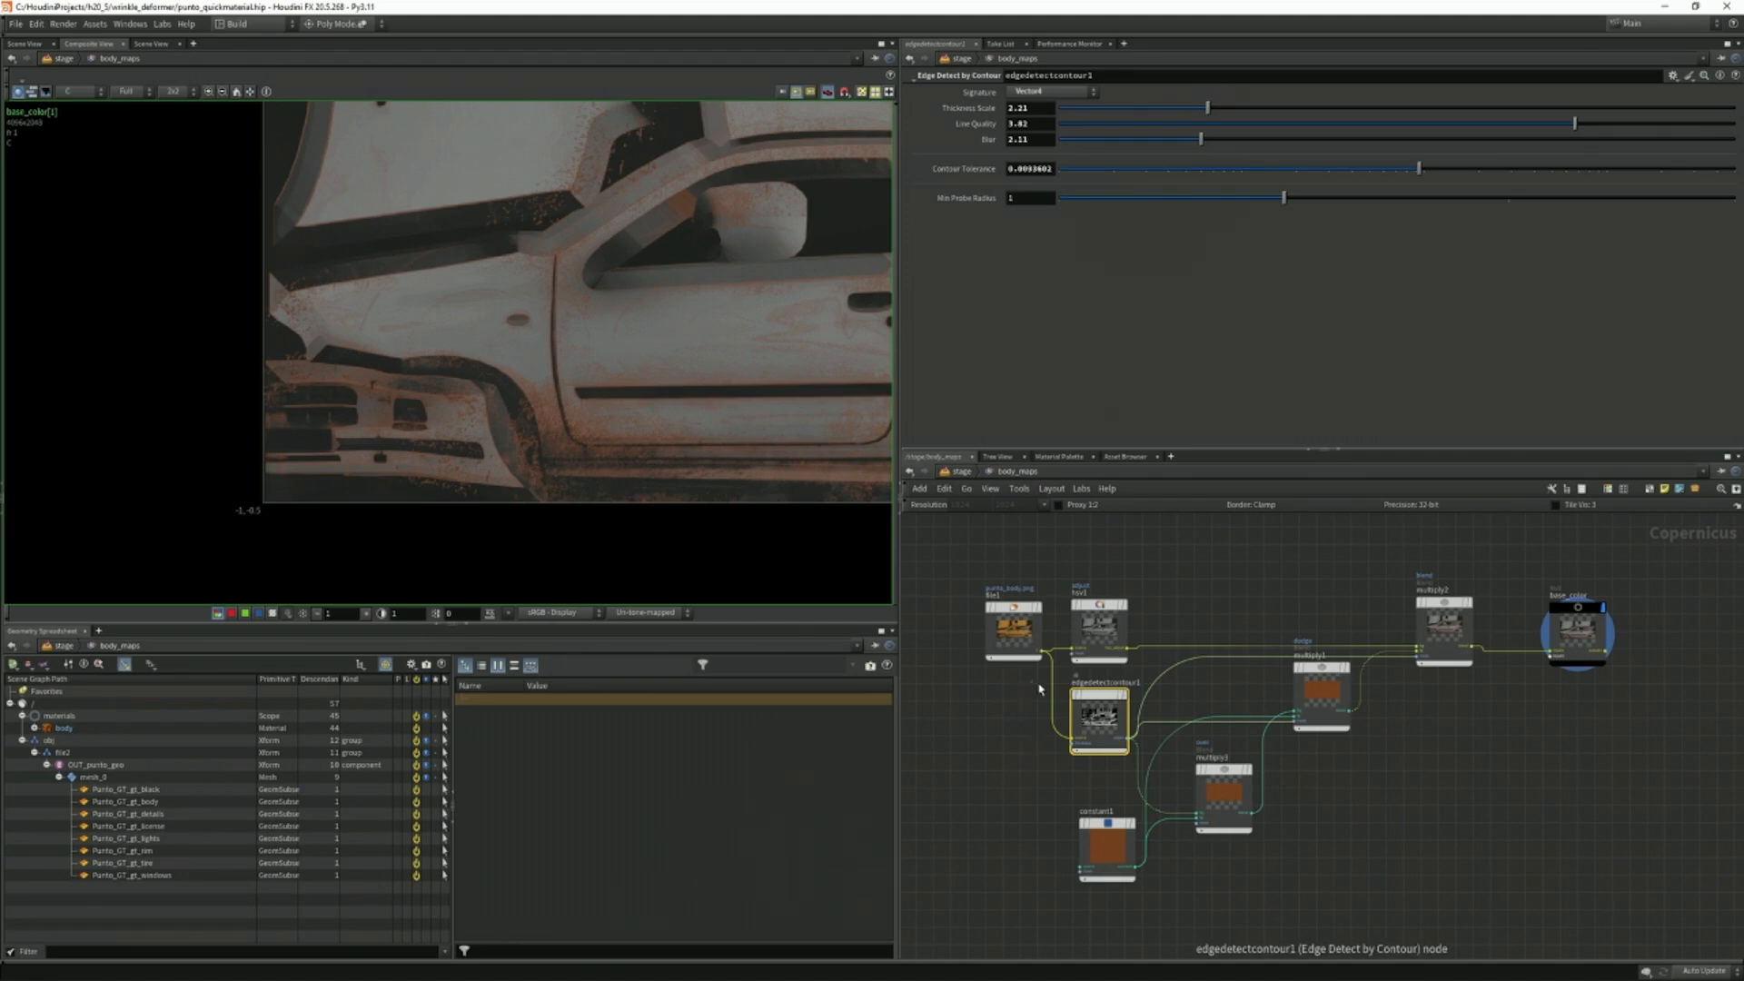
{"action": "key", "text": "r"}
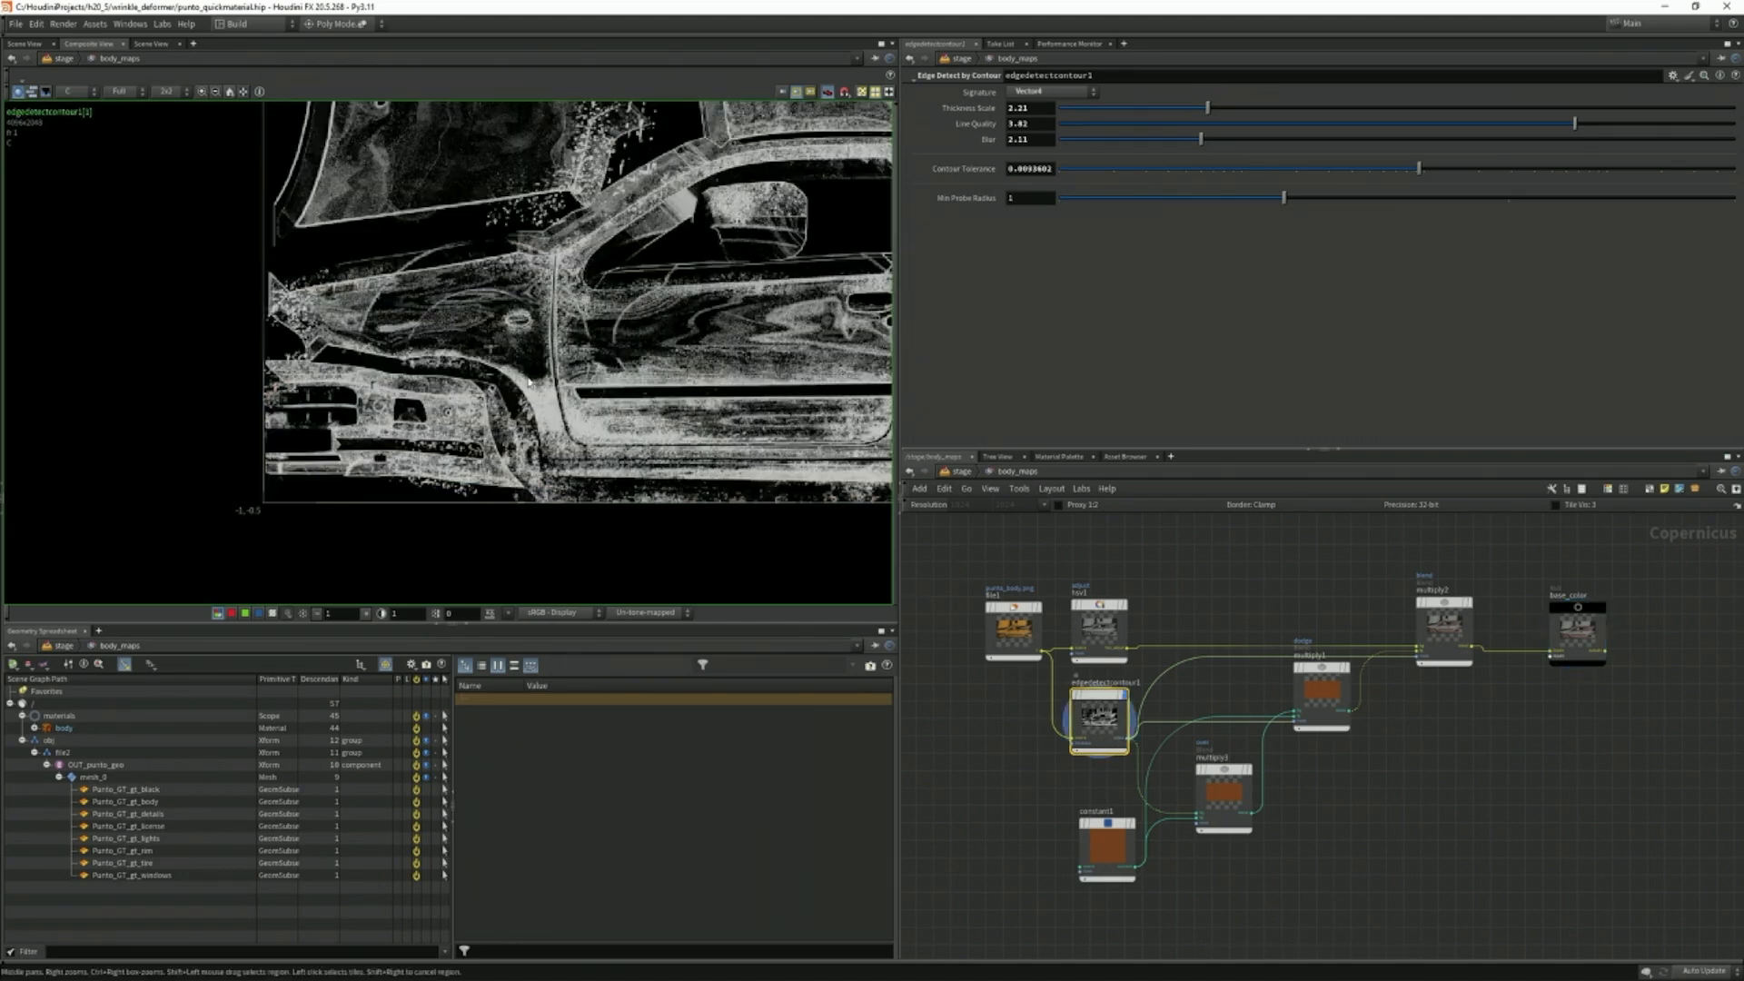
{"action": "middle_click_drag", "start_coordinate": [724, 328], "coordinate": [527, 406]}
{"action": "scroll", "coordinate": [551, 389], "scroll_direction": "down", "scroll_amount": 3}
{"action": "middle_click_drag", "start_coordinate": [640, 363], "coordinate": [529, 374]}
Try a thinner edge mask by setting edgedetectcontour1's Thickness Scale to 0.7.
{"action": "left_click_drag", "start_coordinate": [1206, 107], "coordinate": [1187, 113]}
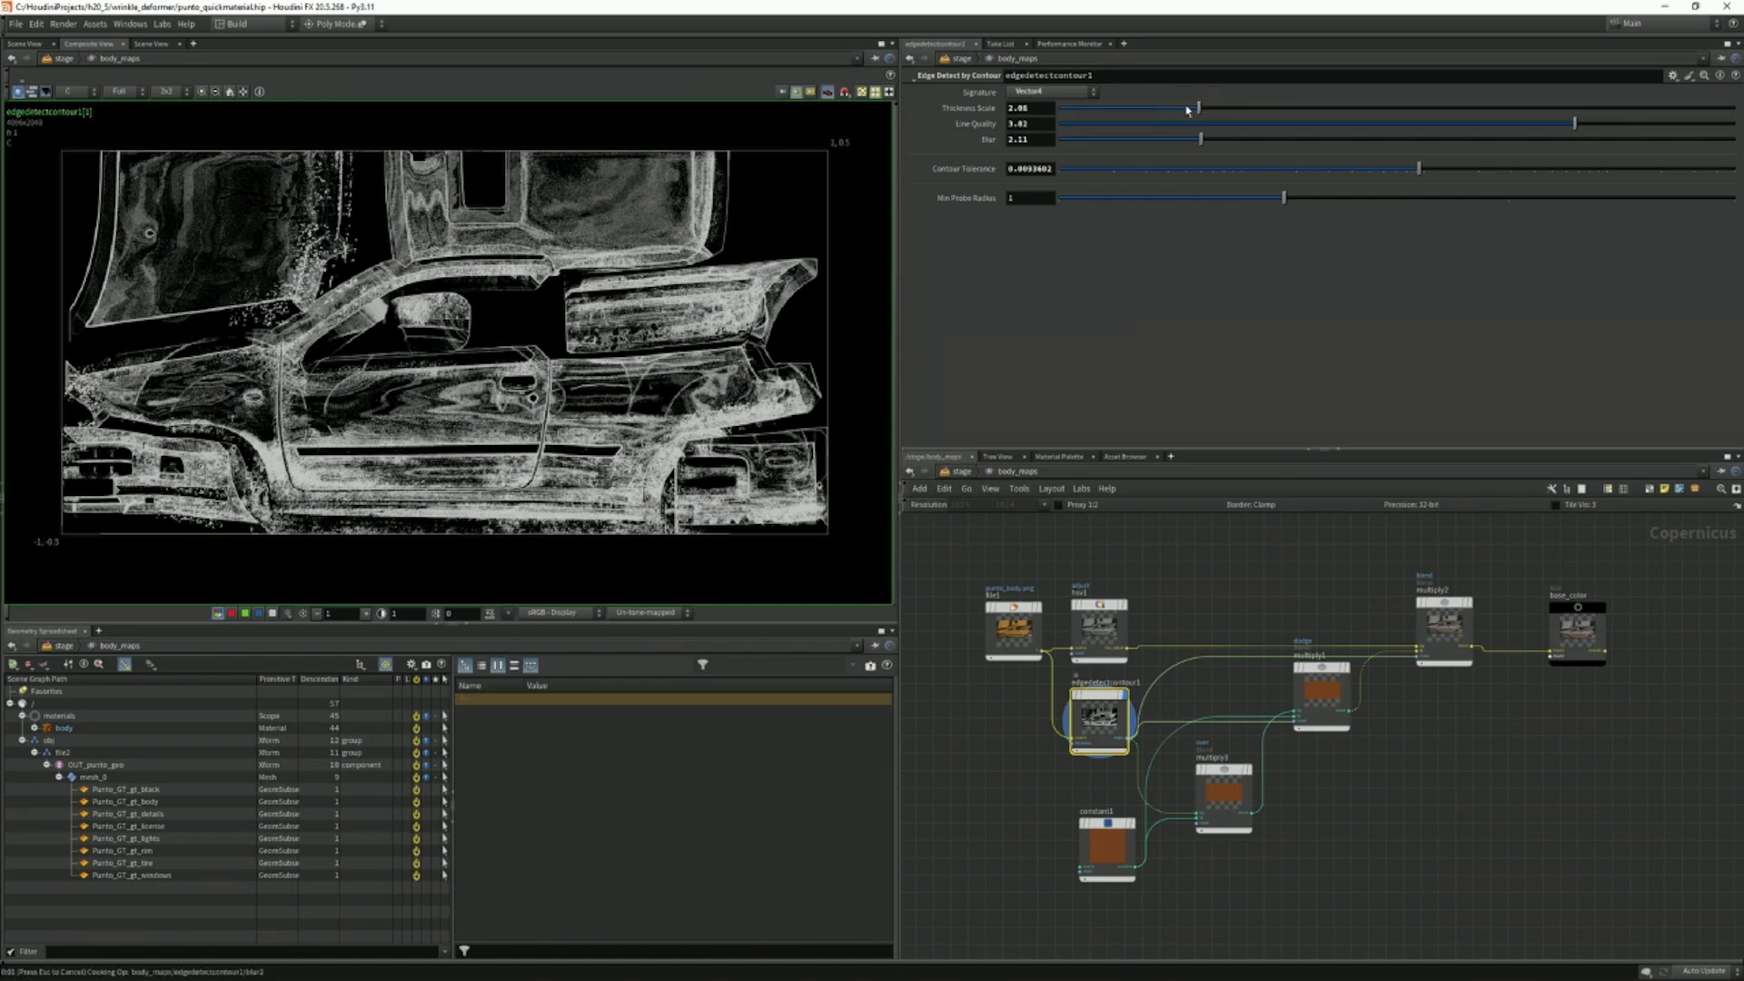
{"action": "left_click_drag", "start_coordinate": [1238, 112], "coordinate": [1238, 113]}
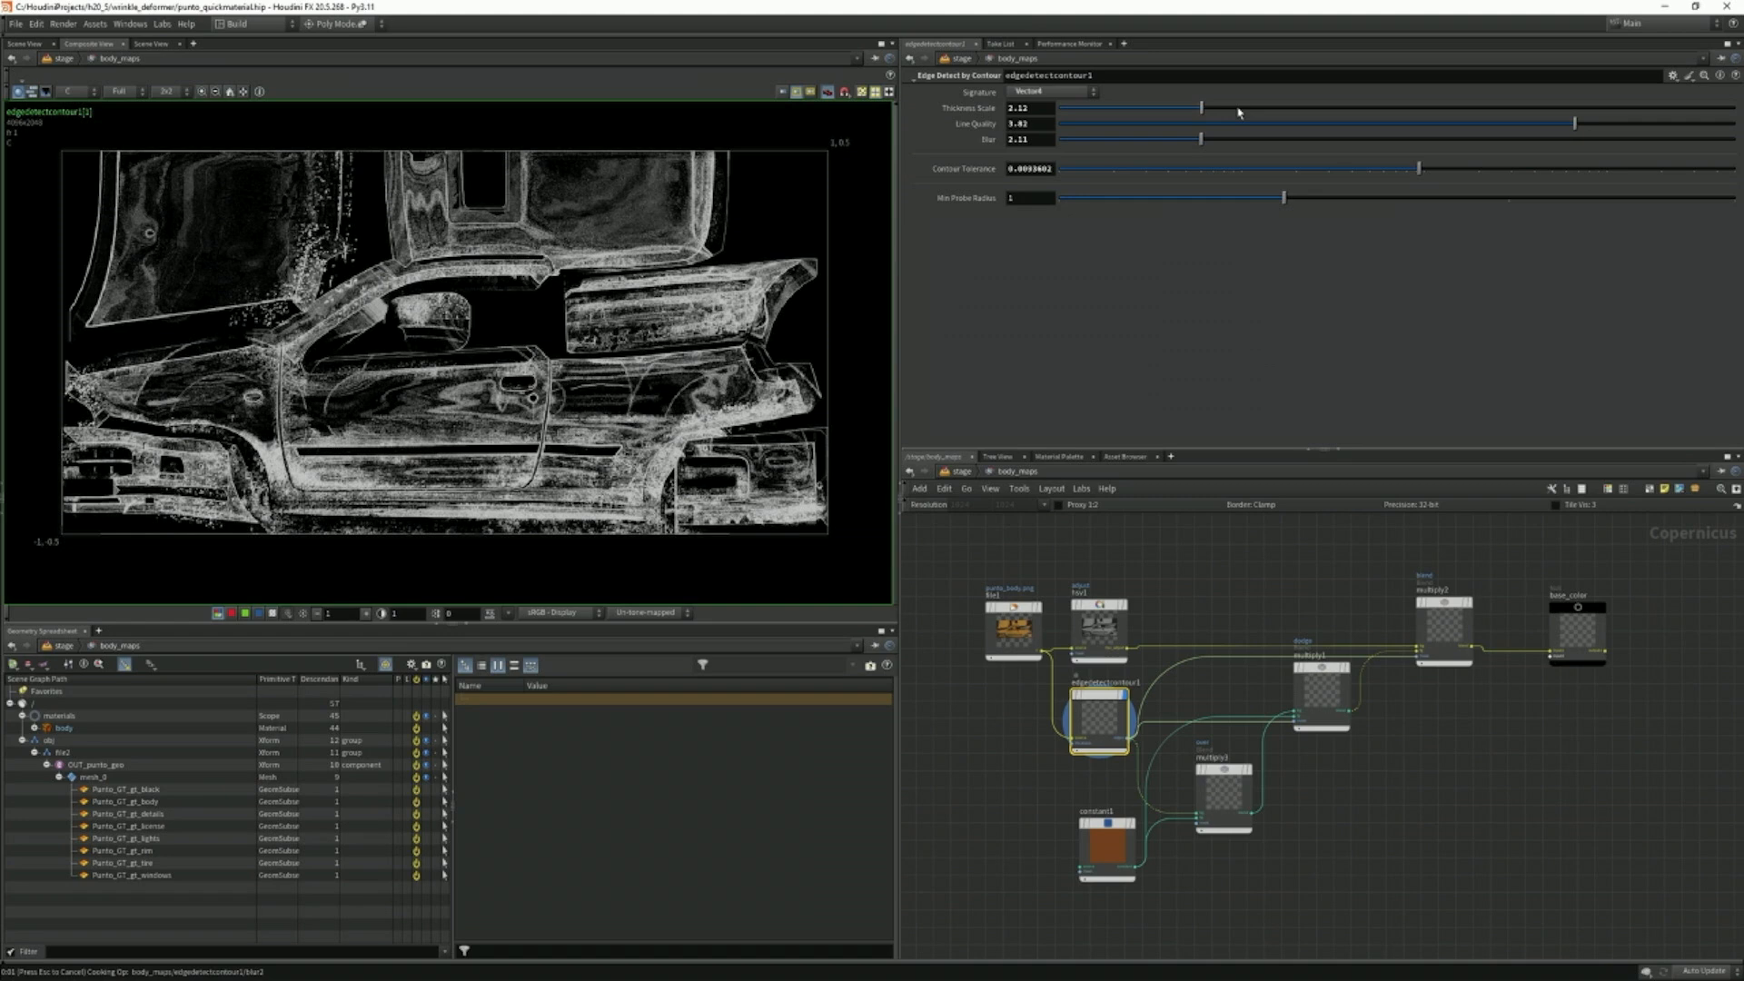
{"action": "left_click", "coordinate": [1238, 109]}
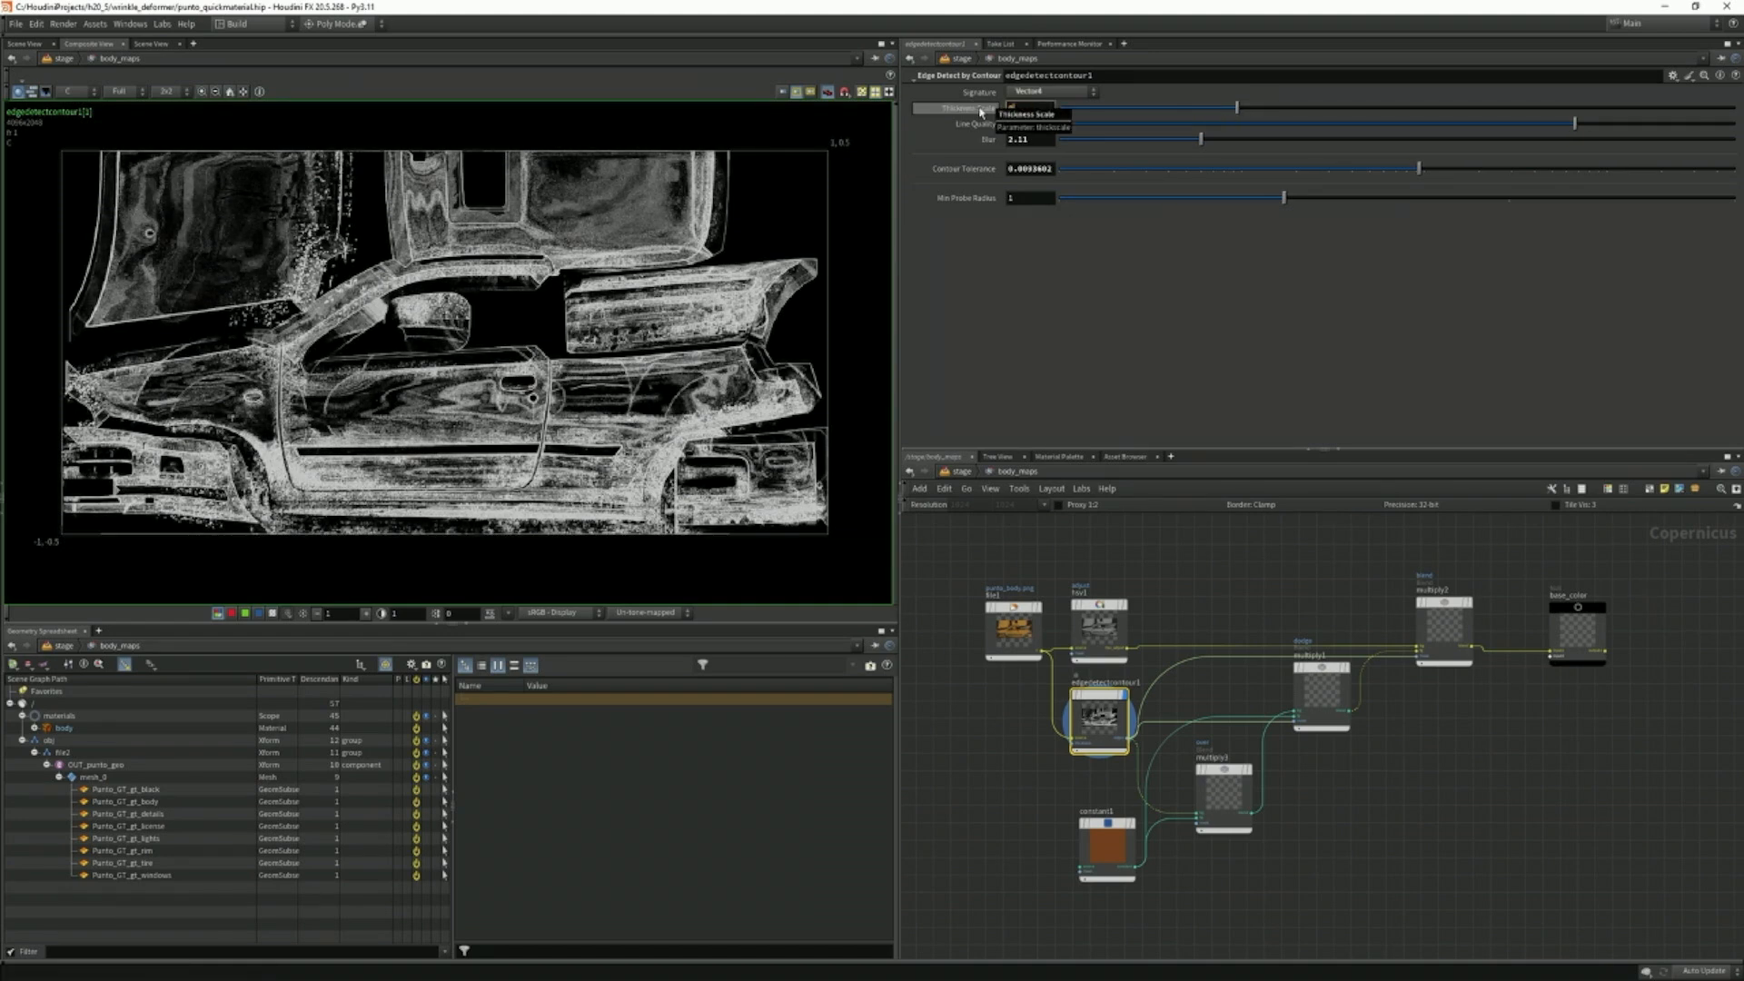
{"action": "key", "text": "Return"}
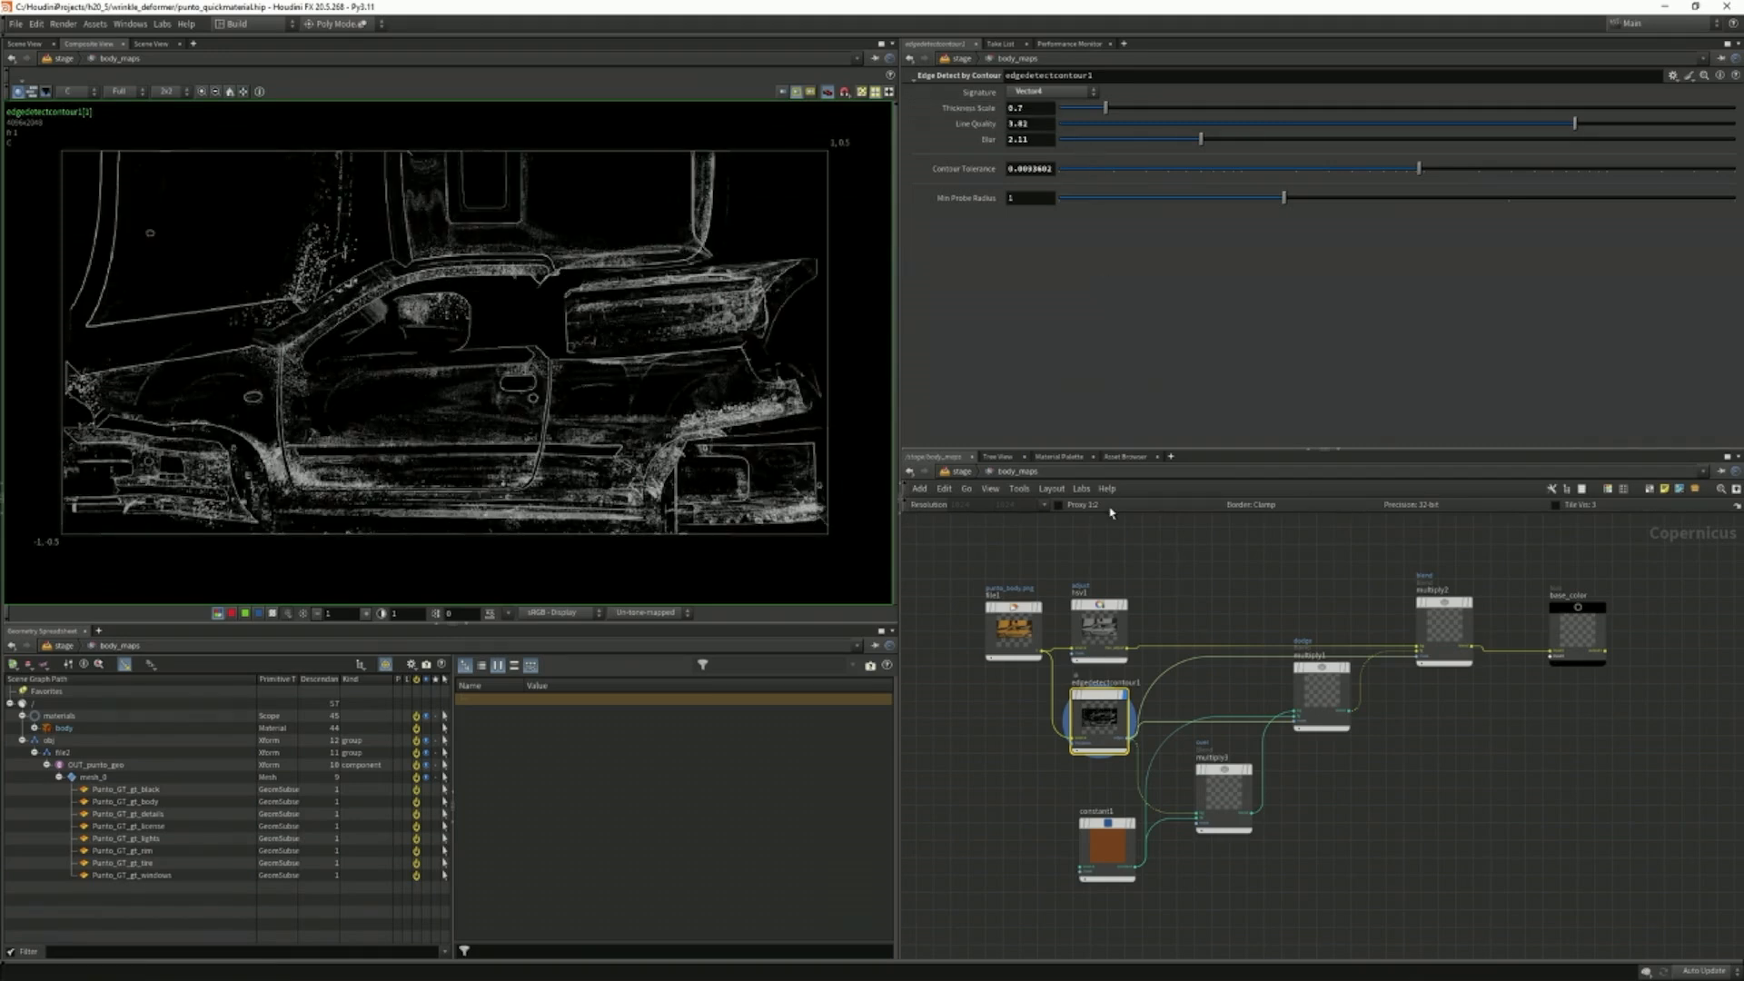
Display the outputs of the multiply3, multiply1 and multiply2 blend nodes in turn.
{"action": "left_click", "coordinate": [1208, 767]}
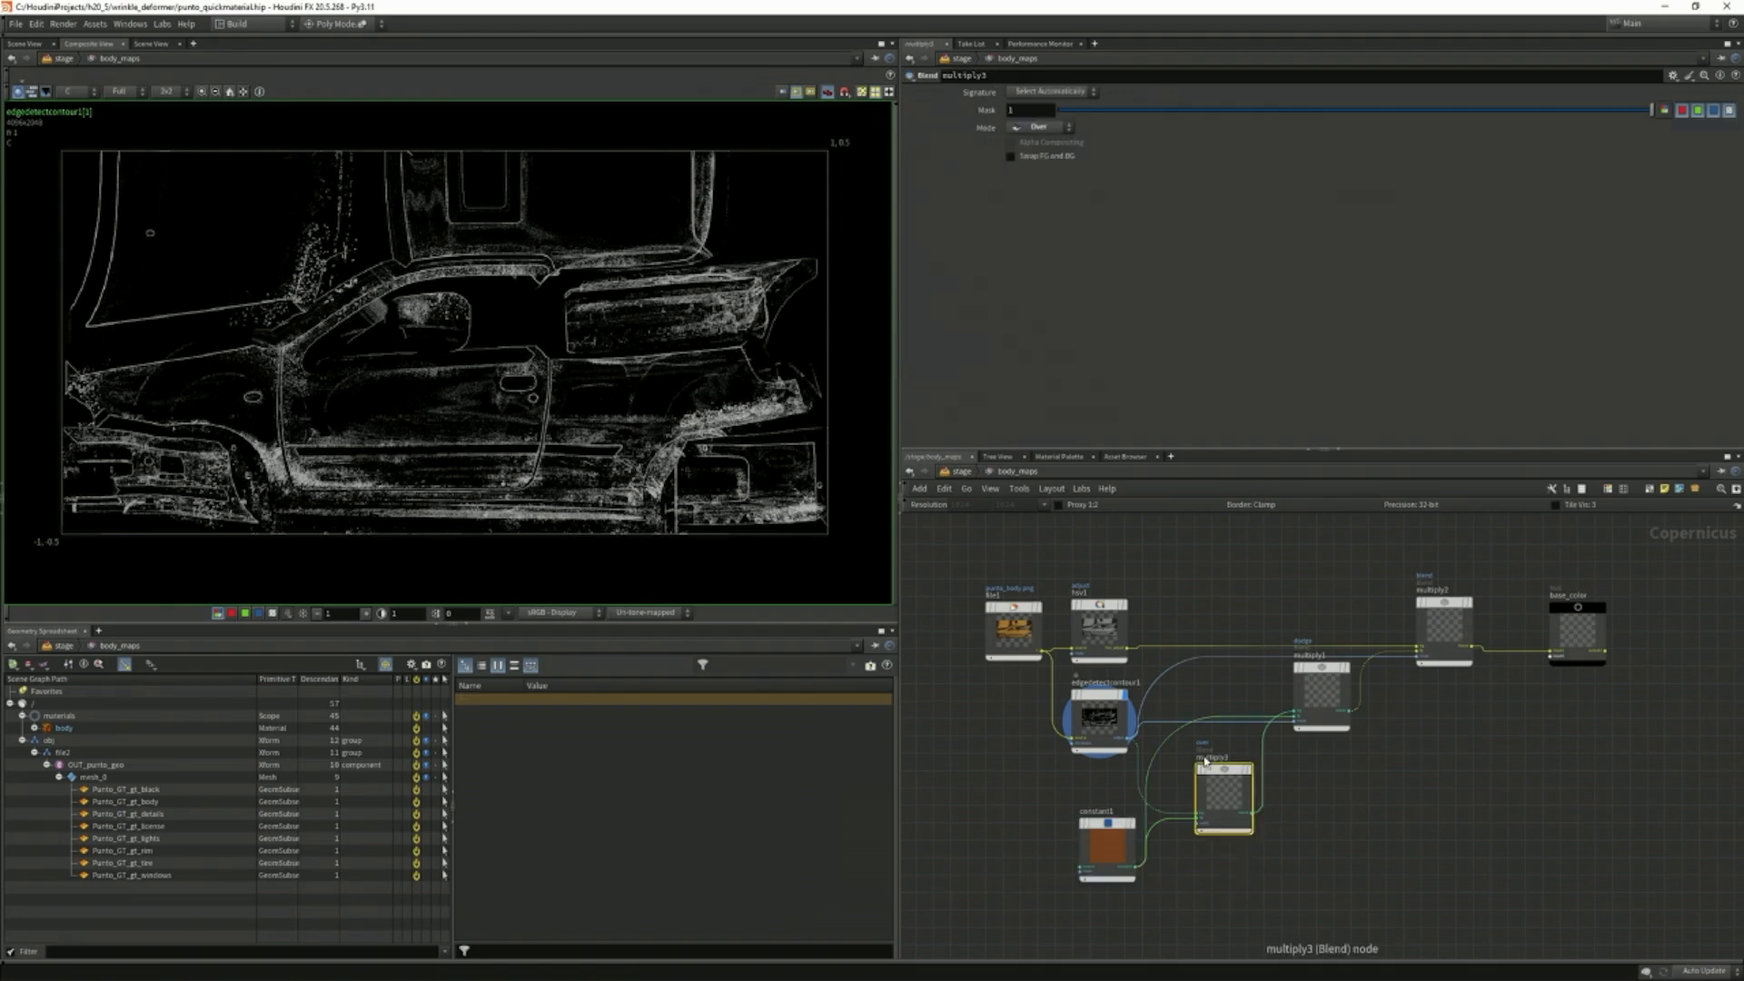
{"action": "left_click", "coordinate": [1250, 769]}
{"action": "left_click_drag", "start_coordinate": [1362, 775], "coordinate": [1327, 623]}
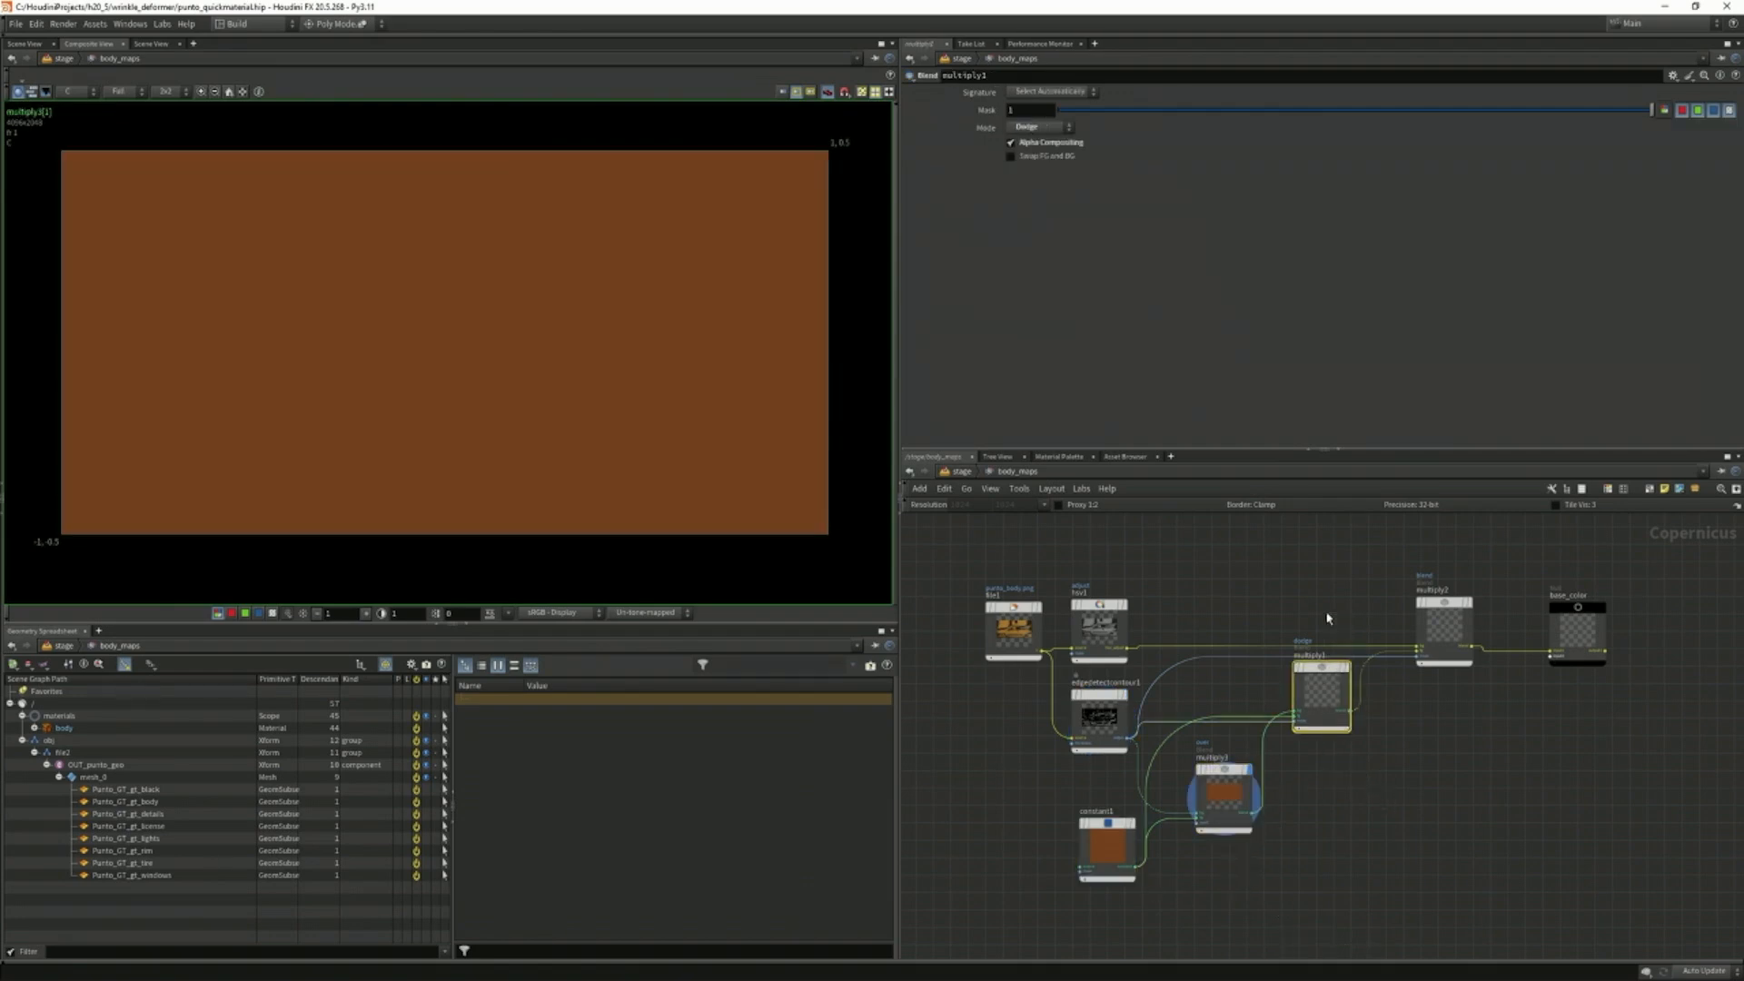
{"action": "key", "text": "r"}
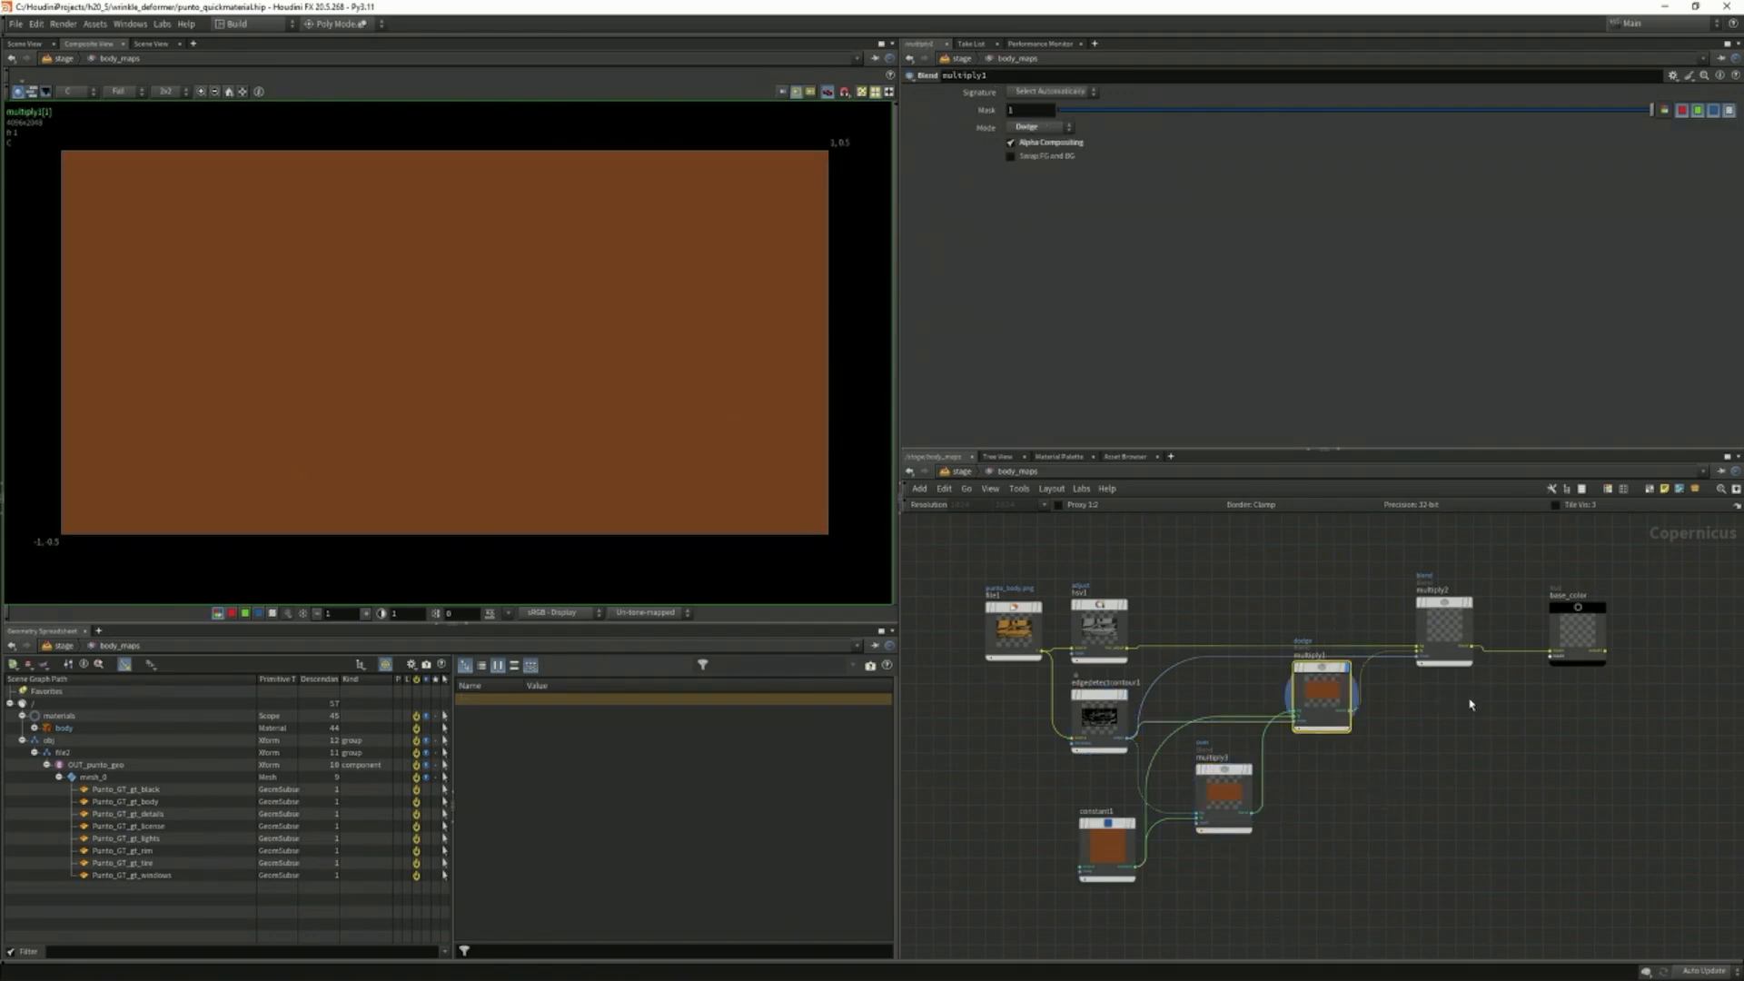
{"action": "left_click", "coordinate": [1443, 627]}
{"action": "key", "text": "r"}
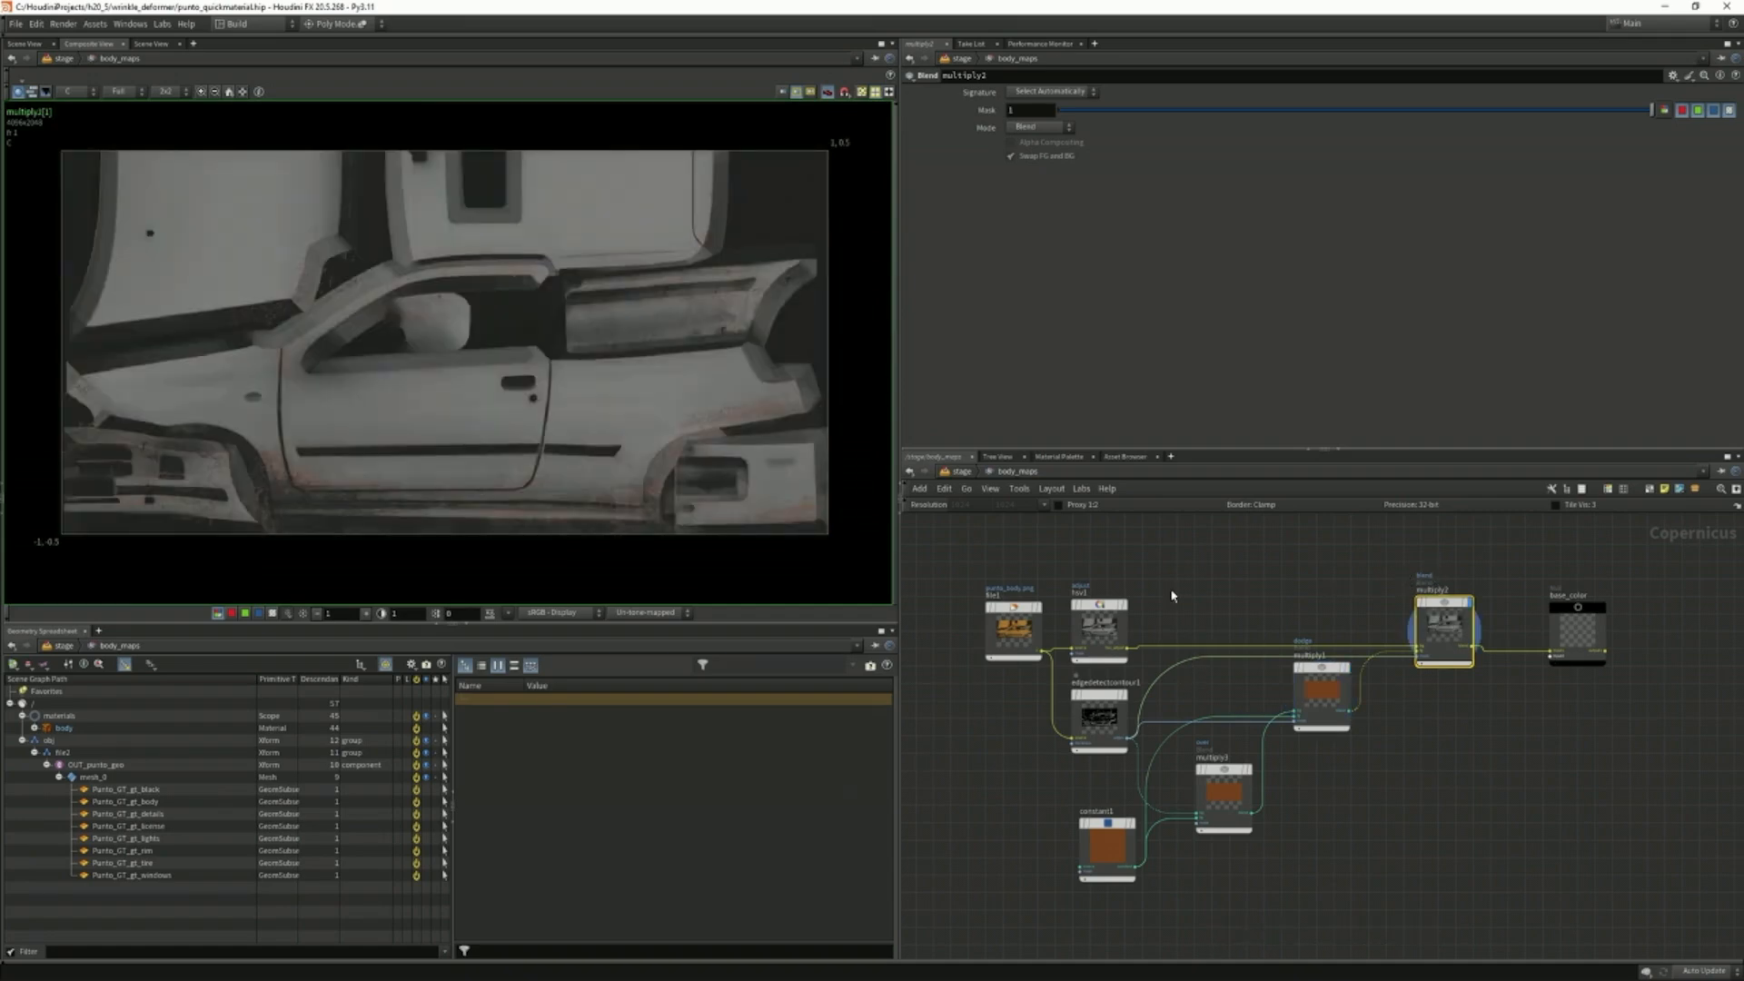
Set edgedetectcontour1's Thickness Scale to 2.8 and raise it to 3.
{"action": "left_click", "coordinate": [1100, 718]}
{"action": "left_click", "coordinate": [1026, 109]}
{"action": "type", "text": "2.8"}
{"action": "key", "text": "Return"}
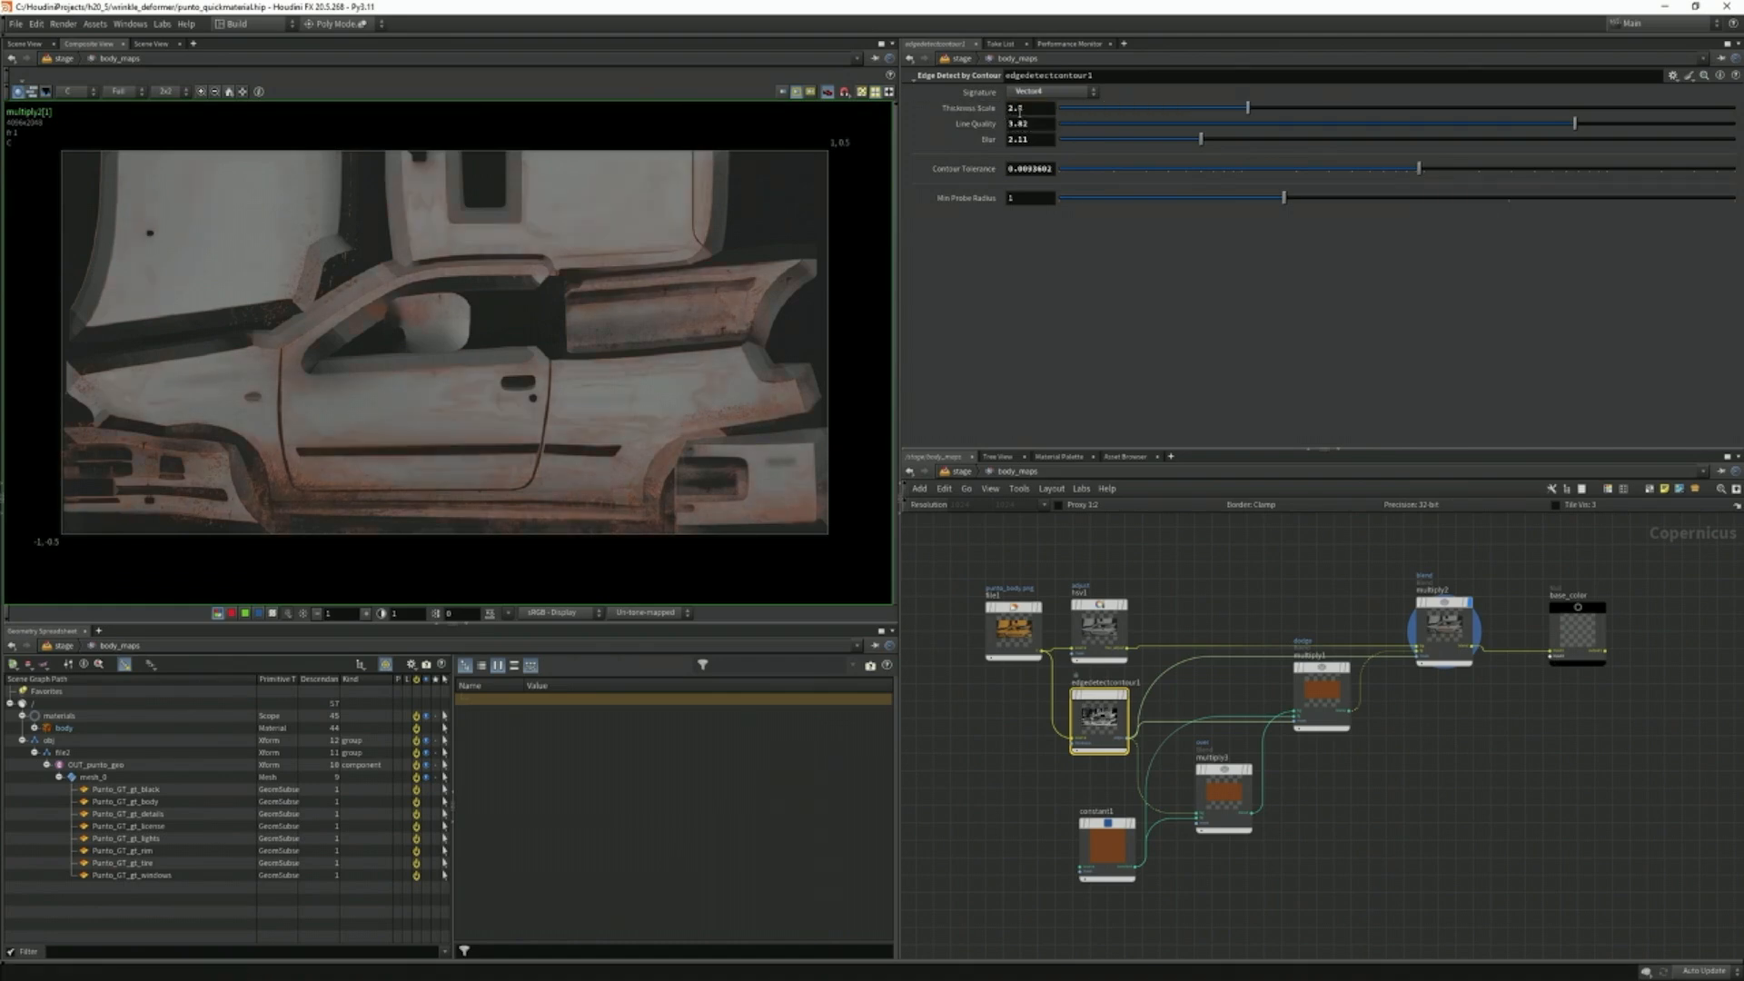
{"action": "left_click_drag", "start_coordinate": [1019, 110], "coordinate": [1026, 110]}
{"action": "type", "text": "3"}
{"action": "key", "text": "Return"}
Display the base_color output, return to the stage network and inspect the rusted car in the 3D scene.
{"action": "left_click", "coordinate": [1581, 629]}
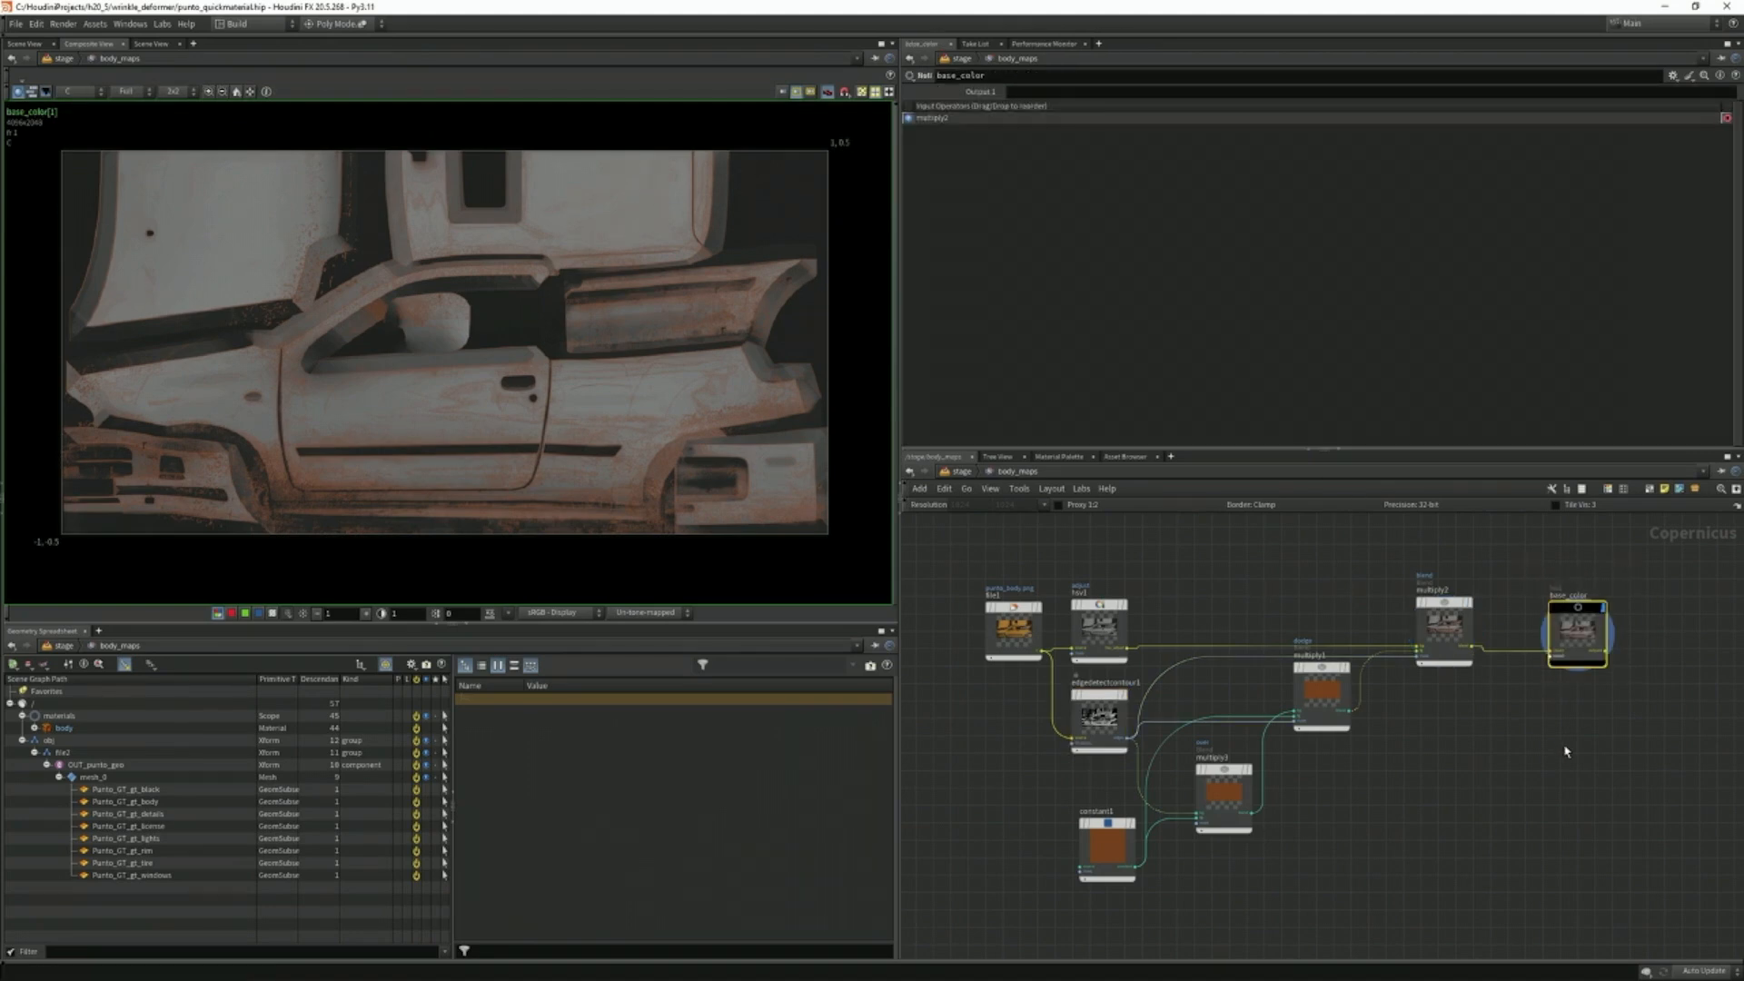
{"action": "left_click", "coordinate": [155, 45]}
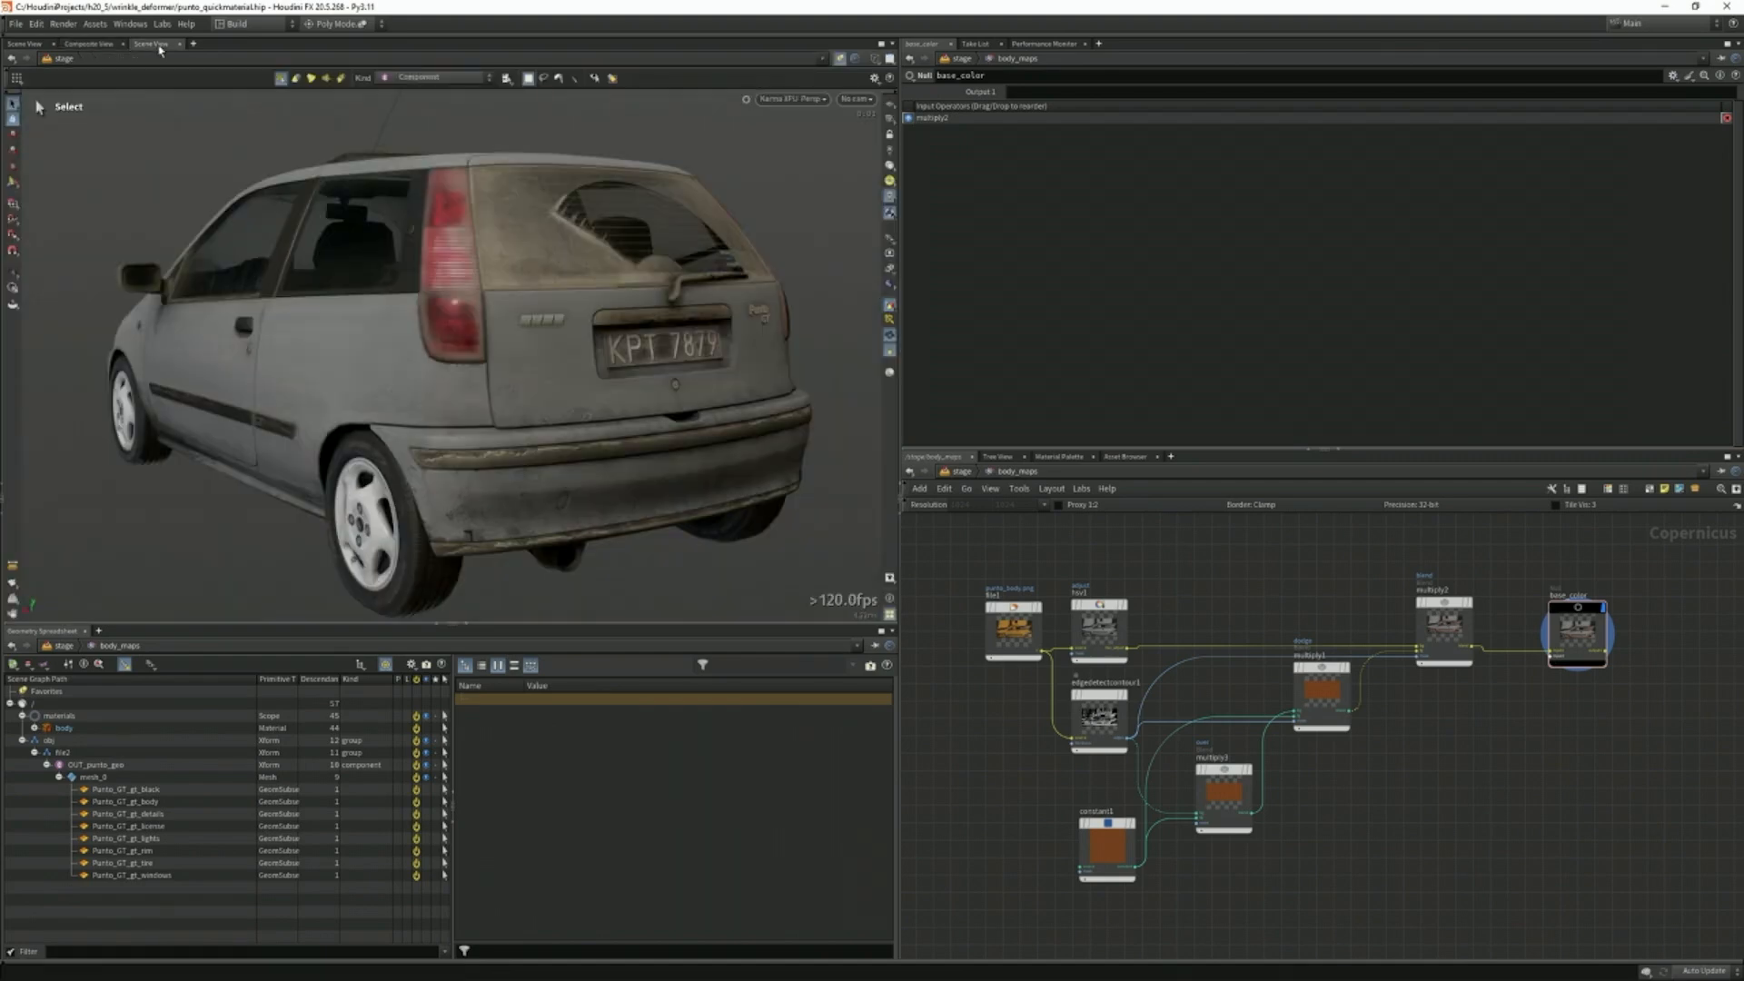
{"action": "key", "text": "u"}
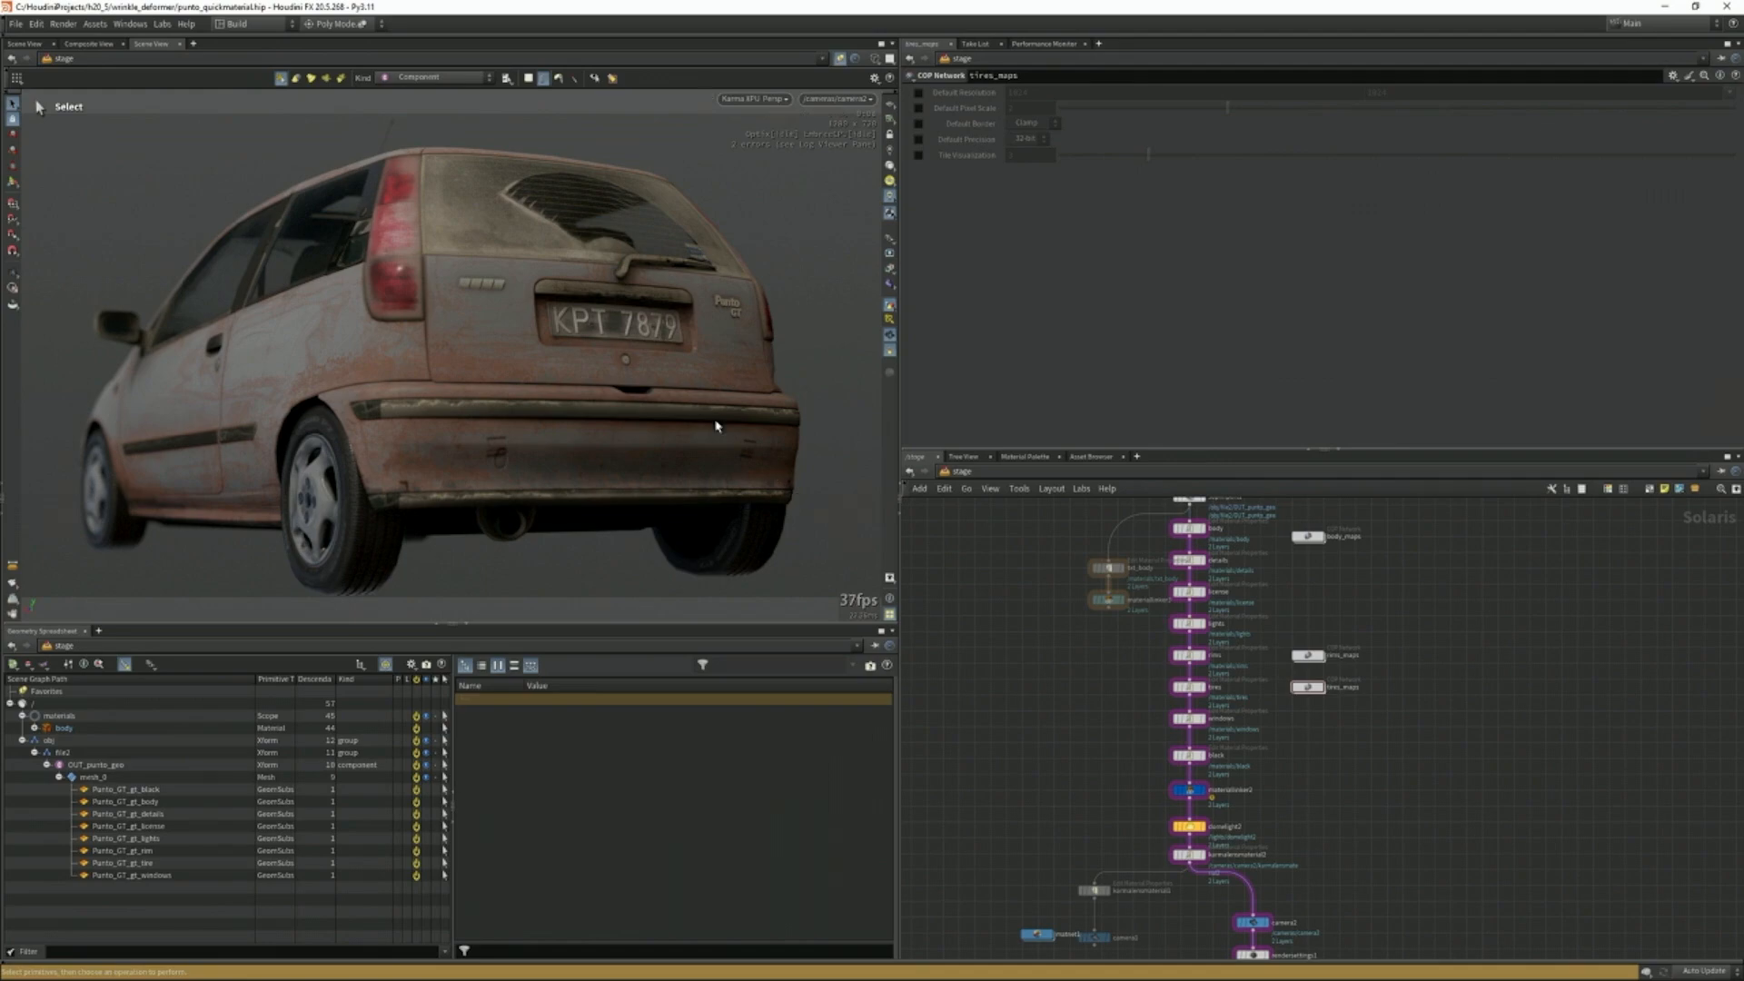
{"action": "key", "text": "Escape"}
{"action": "left_click_drag", "start_coordinate": [685, 412], "coordinate": [724, 455]}
{"action": "key", "text": "s"}
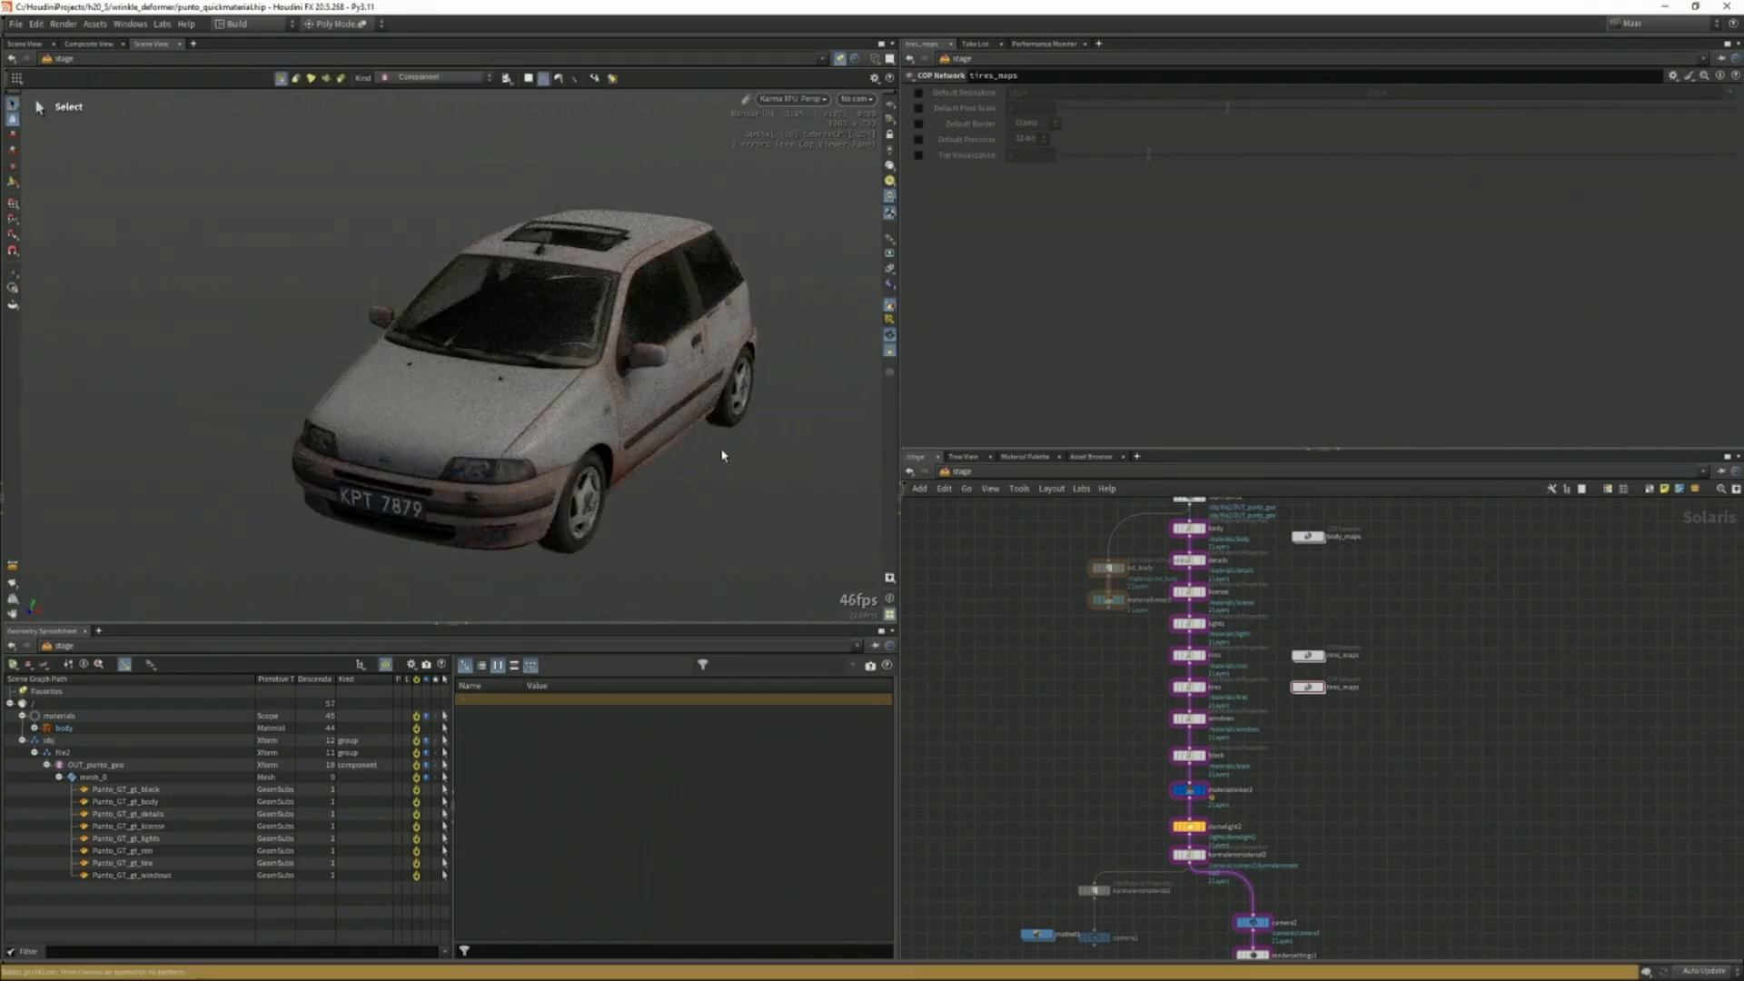